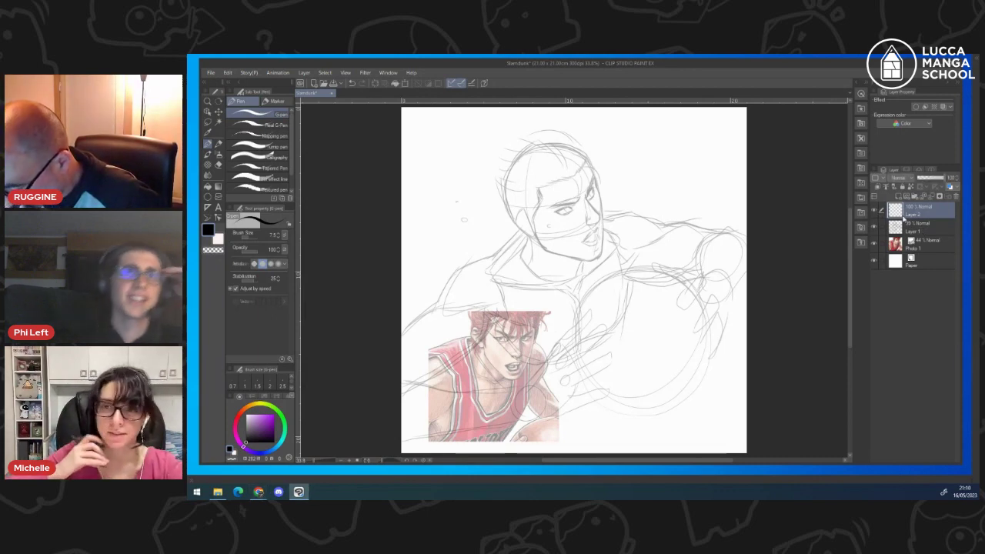
- On Layer 1, sketch the fringe strands falling over the forehead with the Mechanical pencil
left_click(906, 224)
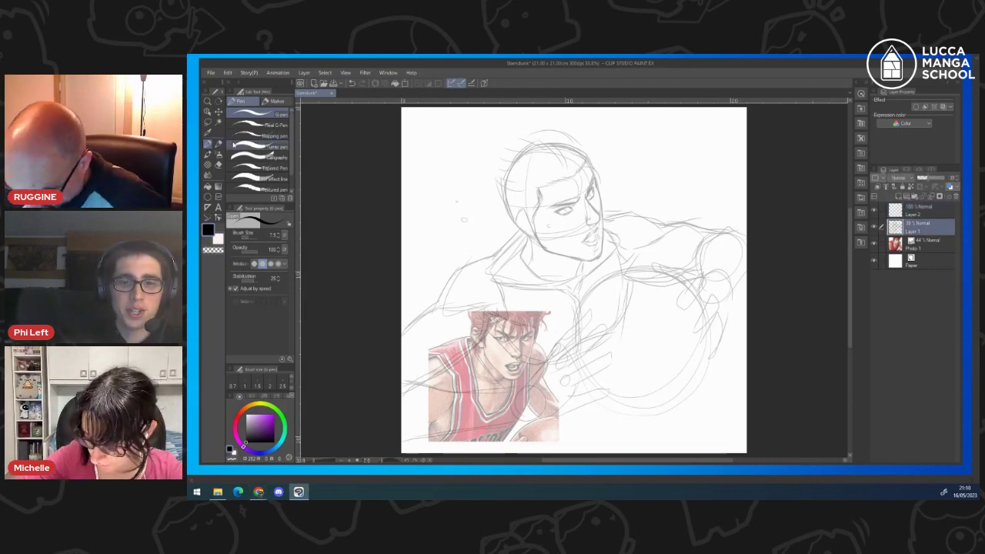
left_click_drag(568, 178, 569, 194)
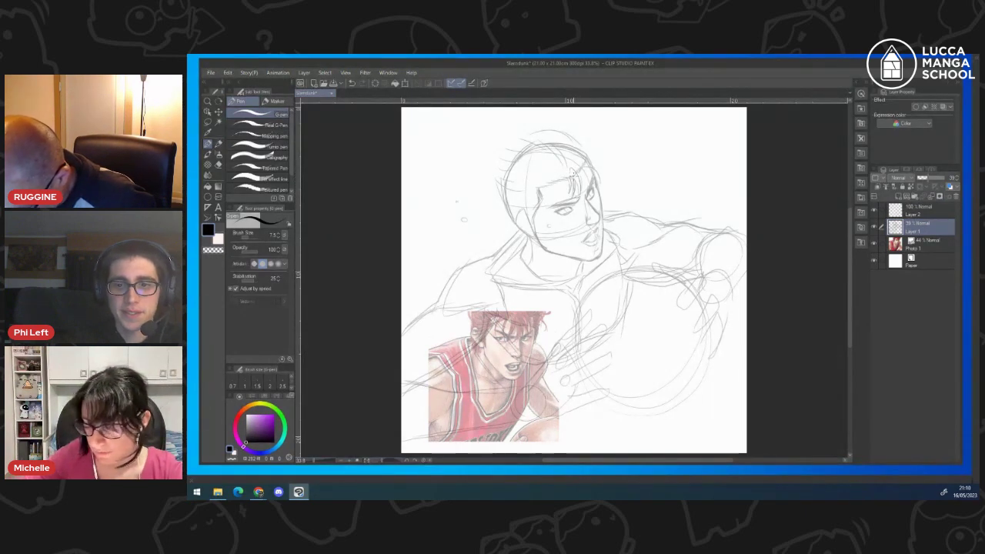
key("p")
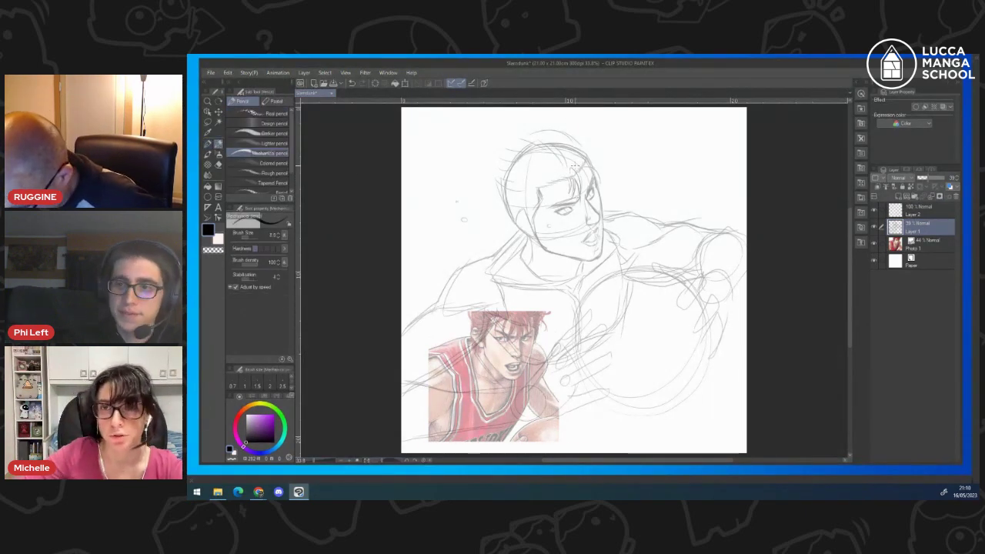
mouse_move(574, 164)
left_mouse_down()
mouse_move(585, 203)
mouse_move(589, 171)
mouse_move(563, 171)
mouse_move(583, 144)
left_mouse_up()
left_click_drag(562, 210, 593, 190)
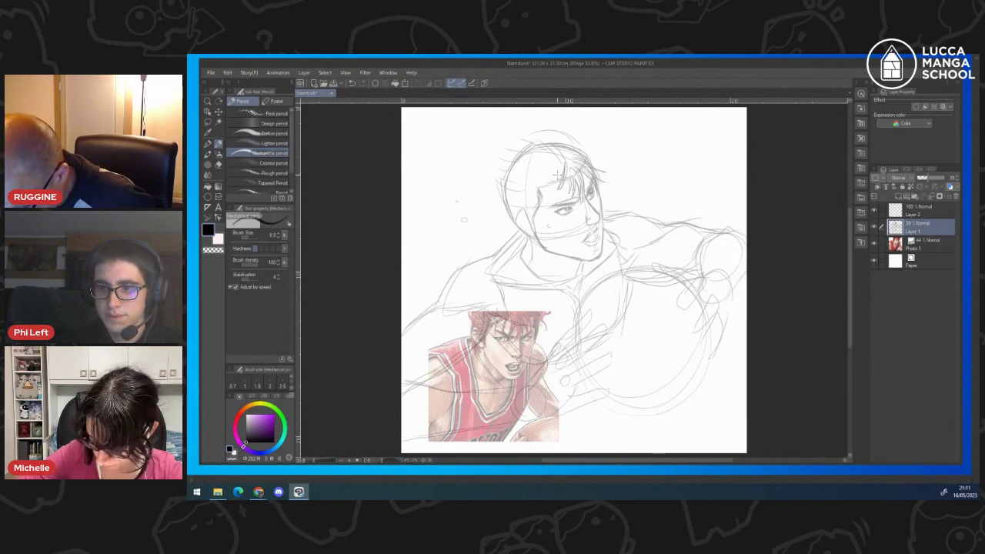
- Sketch the hairline, swept-back hair, ear area and nape strands, and reinforce the outline of the face
mouse_move(557, 177)
left_mouse_down()
mouse_move(531, 189)
mouse_move(526, 168)
mouse_move(532, 206)
mouse_move(509, 201)
mouse_move(534, 186)
left_mouse_up()
mouse_move(508, 218)
left_mouse_down()
mouse_move(519, 208)
mouse_move(526, 250)
mouse_move(520, 227)
left_mouse_up()
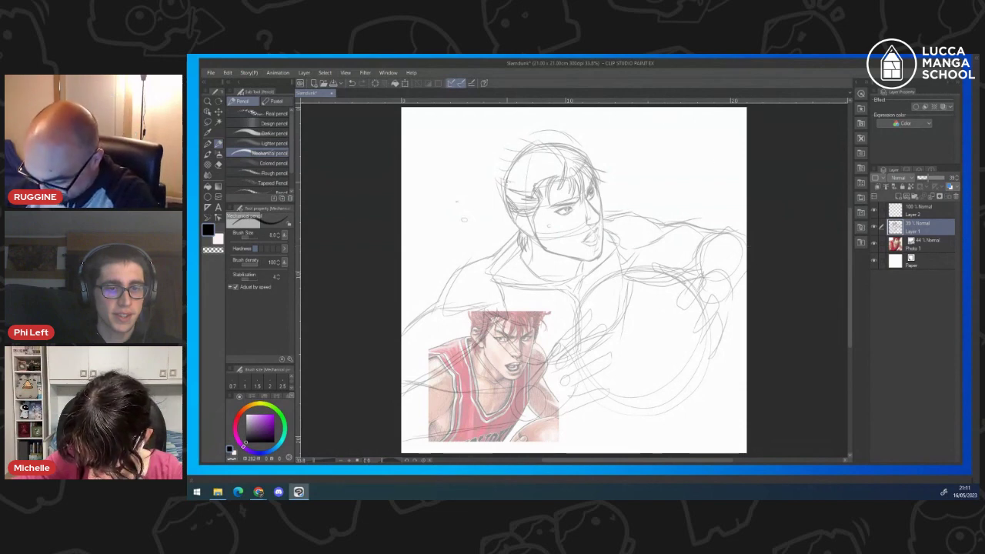
mouse_move(509, 192)
left_mouse_down()
mouse_move(495, 167)
mouse_move(517, 182)
mouse_move(560, 161)
mouse_move(562, 141)
mouse_move(574, 140)
left_mouse_up()
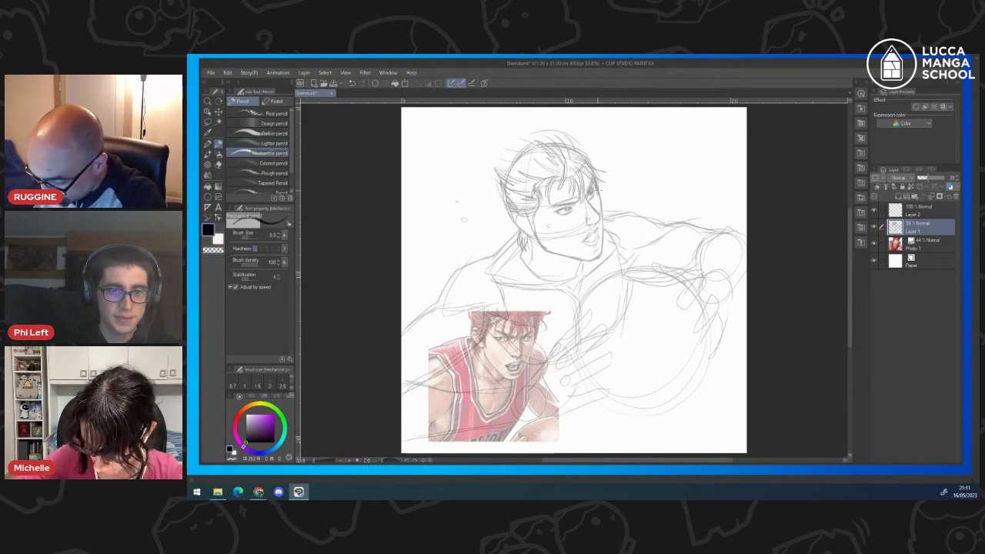
left_click_drag(599, 207, 602, 223)
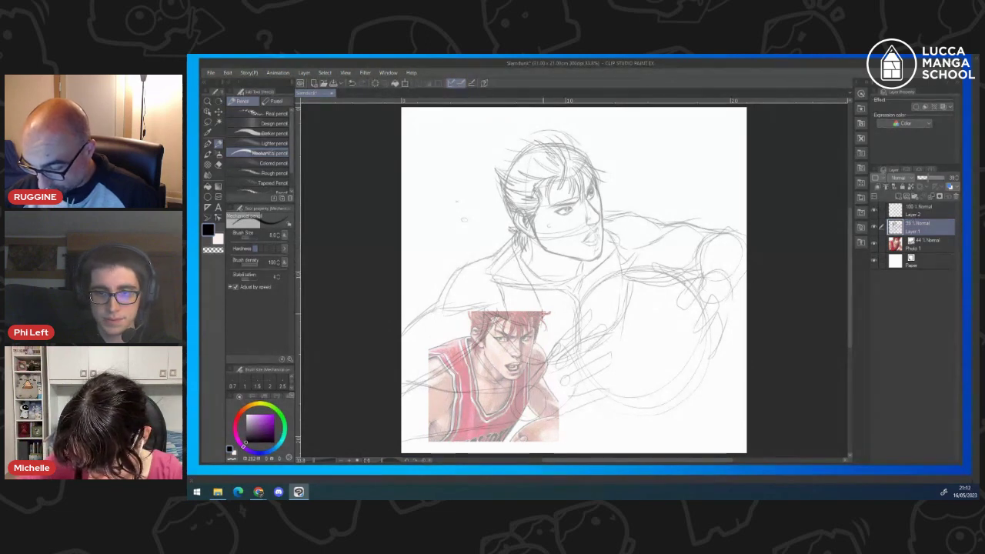
- Check the sketch with the reference photo hidden, restore the photo, and draw the tank top straps and neck lines
left_click(874, 244)
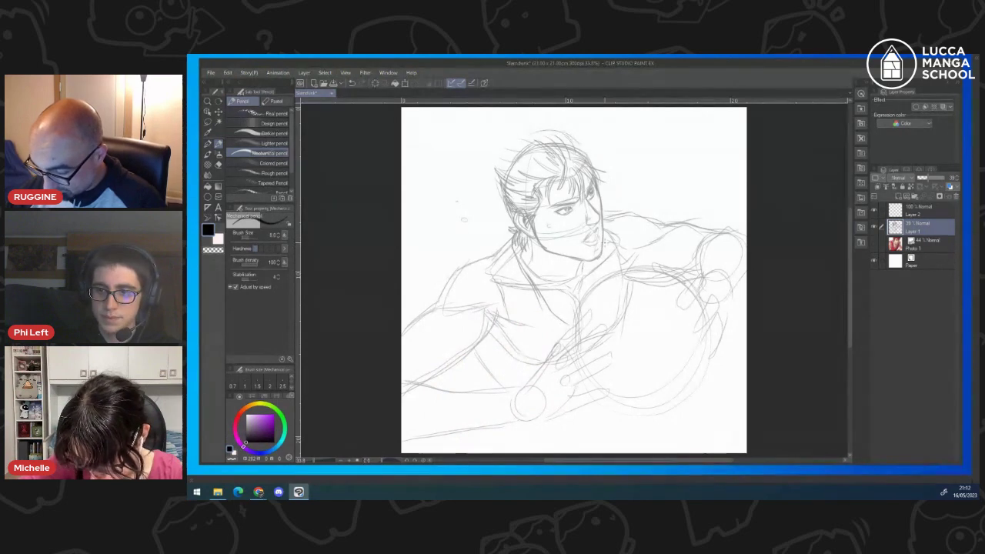
left_click(874, 244)
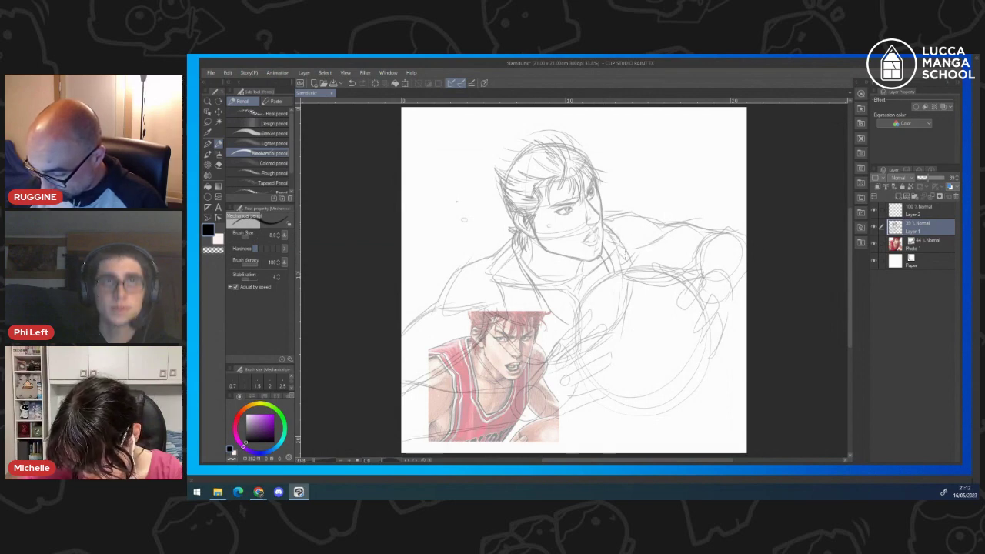
left_click_drag(602, 225, 627, 268)
mouse_move(513, 231)
left_mouse_down()
mouse_move(482, 256)
mouse_move(509, 256)
mouse_move(514, 343)
left_mouse_up()
mouse_move(486, 252)
left_mouse_down()
mouse_move(527, 339)
mouse_move(537, 310)
mouse_move(565, 331)
left_mouse_up()
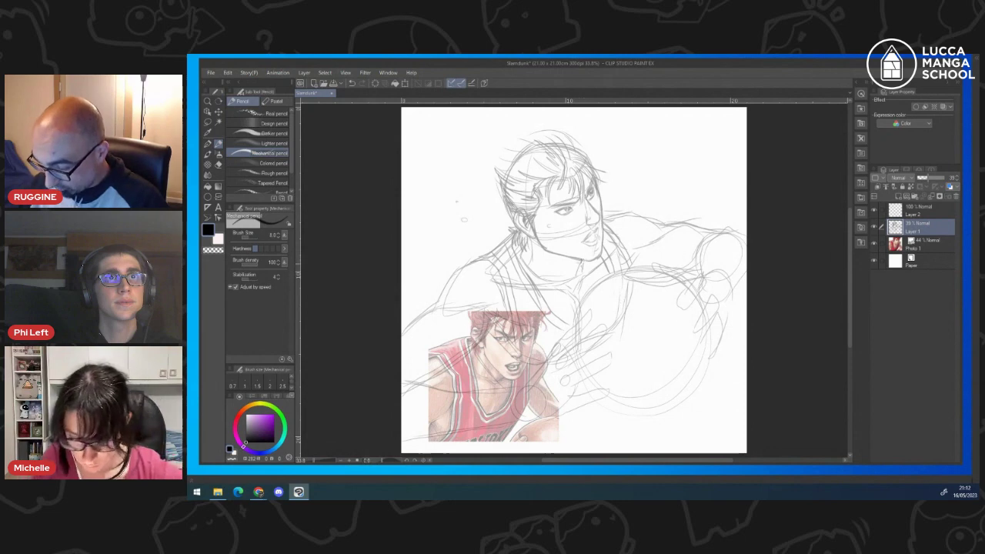
left_click_drag(580, 260, 572, 278)
left_click_drag(521, 249, 528, 256)
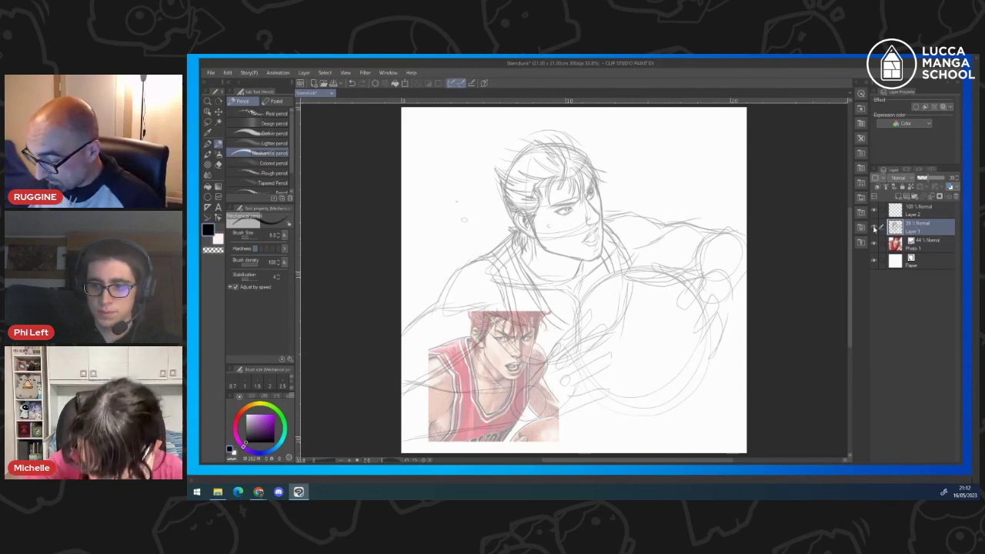
- Draw the fingers and palm of the hand in front of the ball with the Mechanical pencil
key("b")
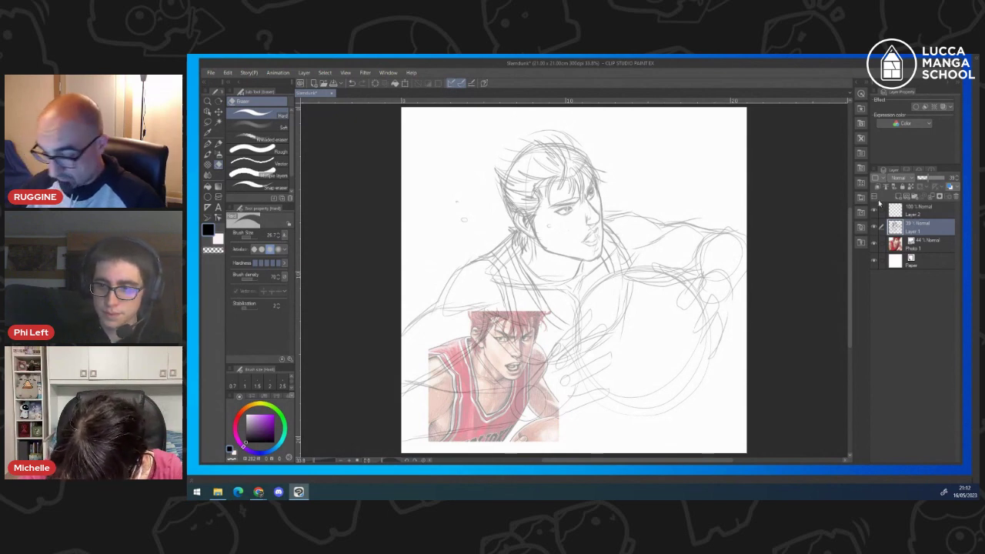
left_click(219, 143)
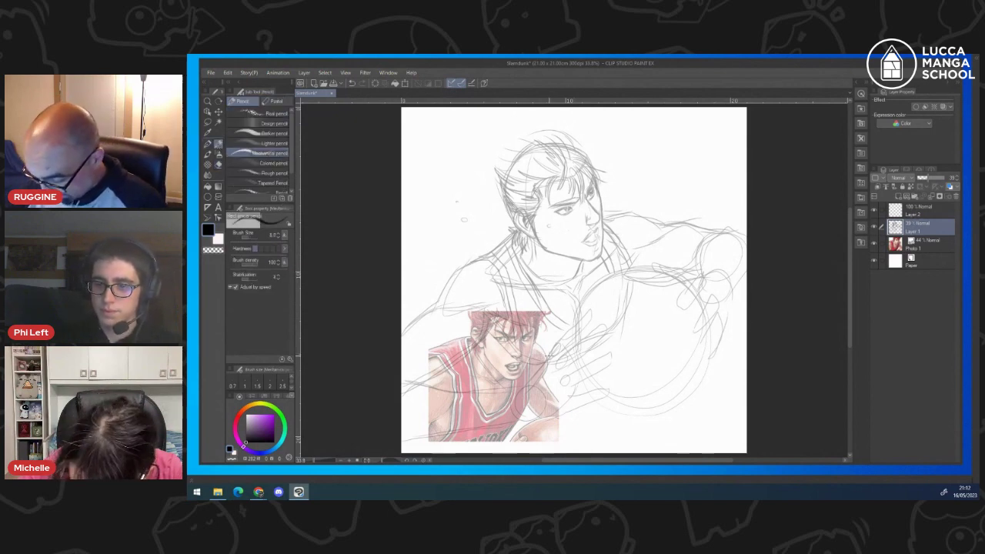
mouse_move(549, 355)
left_mouse_down()
mouse_move(559, 345)
mouse_move(569, 403)
left_mouse_up()
left_click_drag(540, 359, 528, 383)
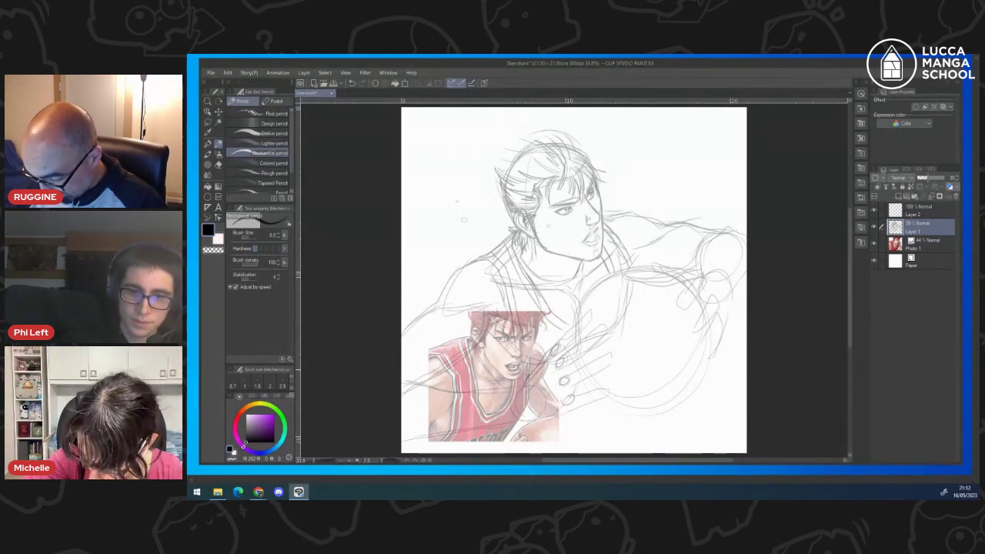
mouse_move(566, 334)
left_mouse_down()
mouse_move(585, 313)
mouse_move(567, 344)
mouse_move(597, 328)
mouse_move(585, 352)
left_mouse_up()
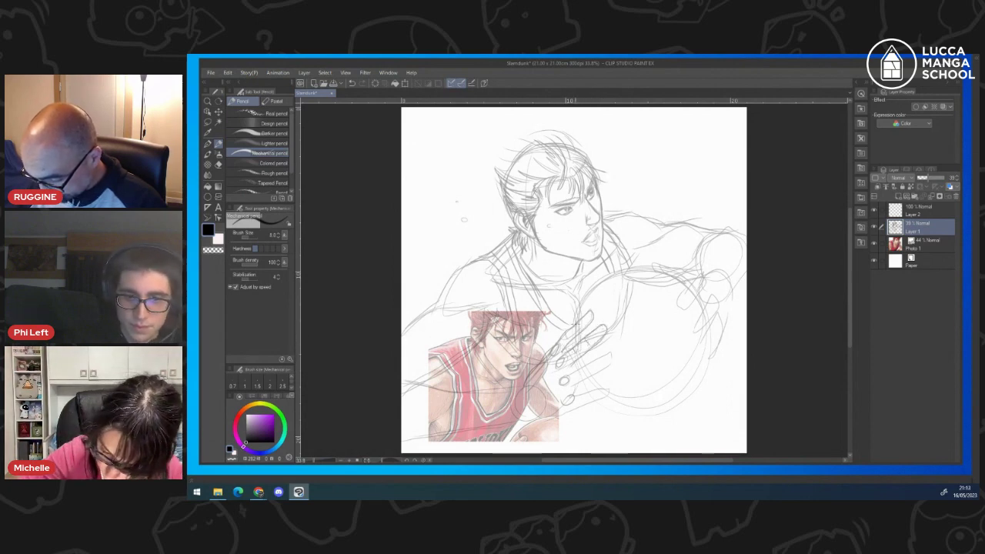
mouse_move(570, 370)
left_mouse_down()
mouse_move(611, 355)
mouse_move(614, 364)
mouse_move(570, 387)
mouse_move(611, 357)
mouse_move(573, 384)
mouse_move(576, 393)
mouse_move(610, 387)
mouse_move(603, 401)
mouse_move(583, 390)
mouse_move(582, 399)
mouse_move(598, 391)
mouse_move(539, 418)
mouse_move(519, 384)
mouse_move(516, 421)
left_mouse_up()
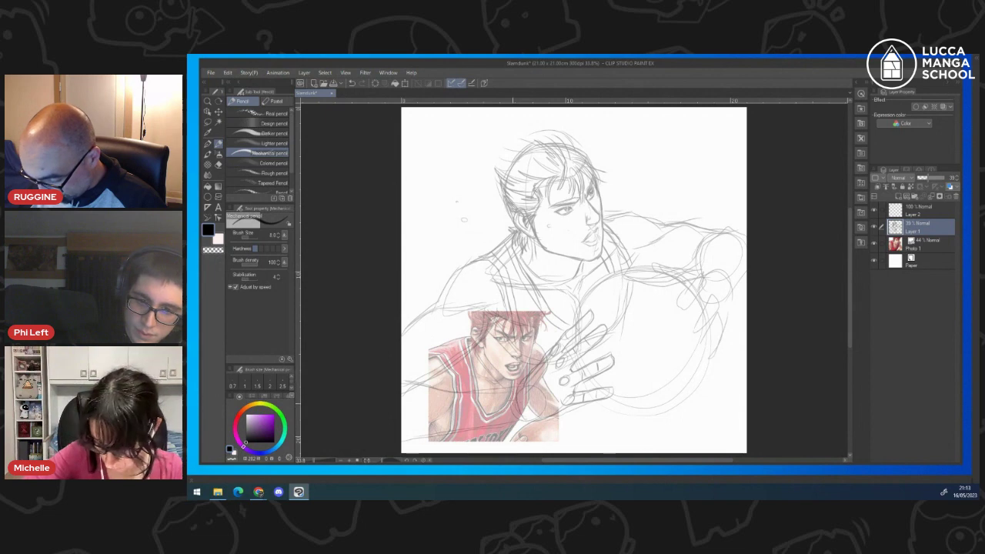
- Strengthen the contours of the forearm, upper arm and shoulder belonging to the hand in front of the ball
mouse_move(411, 375)
left_mouse_down()
mouse_move(449, 388)
mouse_move(497, 386)
left_mouse_up()
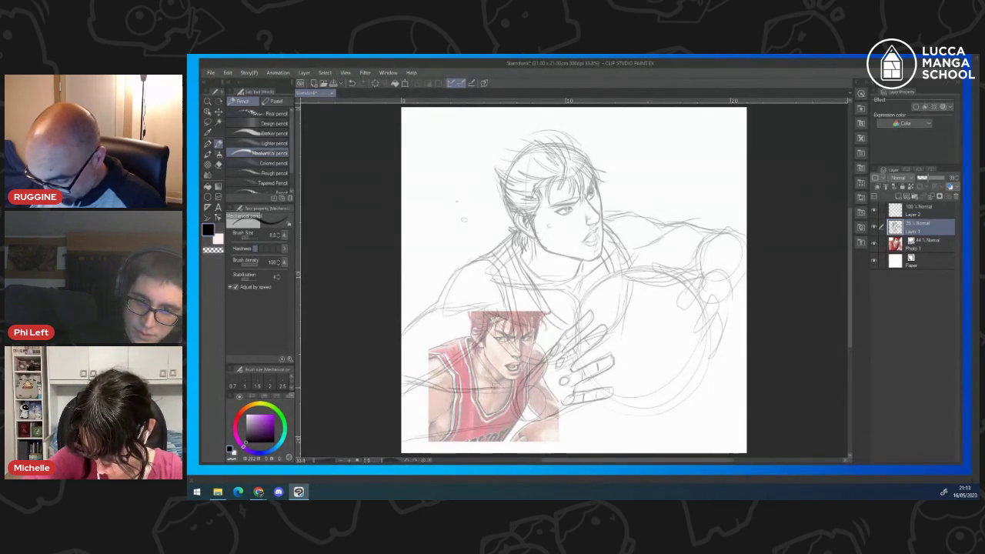
mouse_move(402, 440)
left_mouse_down()
mouse_move(440, 443)
mouse_move(541, 420)
left_mouse_up()
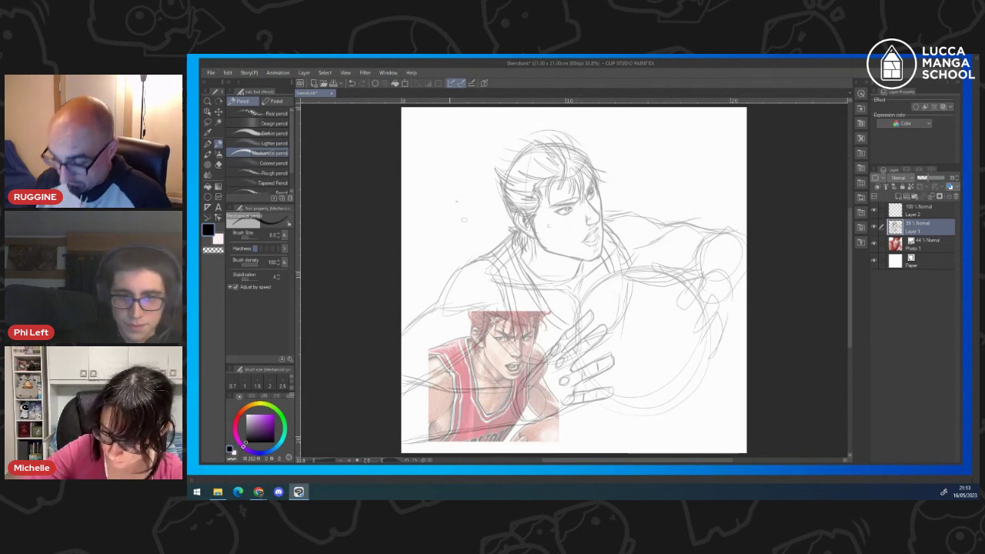
left_click_drag(426, 386, 481, 343)
mouse_move(403, 327)
left_mouse_down()
mouse_move(422, 307)
mouse_move(483, 258)
left_mouse_up()
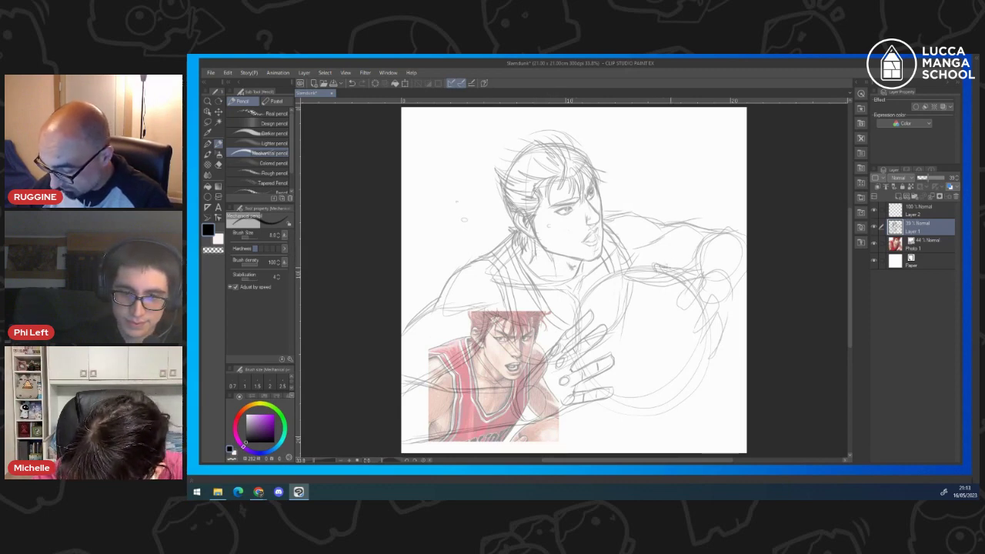
- Define the ball's upper outline and draw the fingers of the outstretched arm's hand gripping its far side
mouse_move(575, 322)
left_mouse_down()
mouse_move(625, 272)
mouse_move(702, 277)
mouse_move(706, 296)
mouse_move(694, 290)
mouse_move(687, 299)
left_mouse_up()
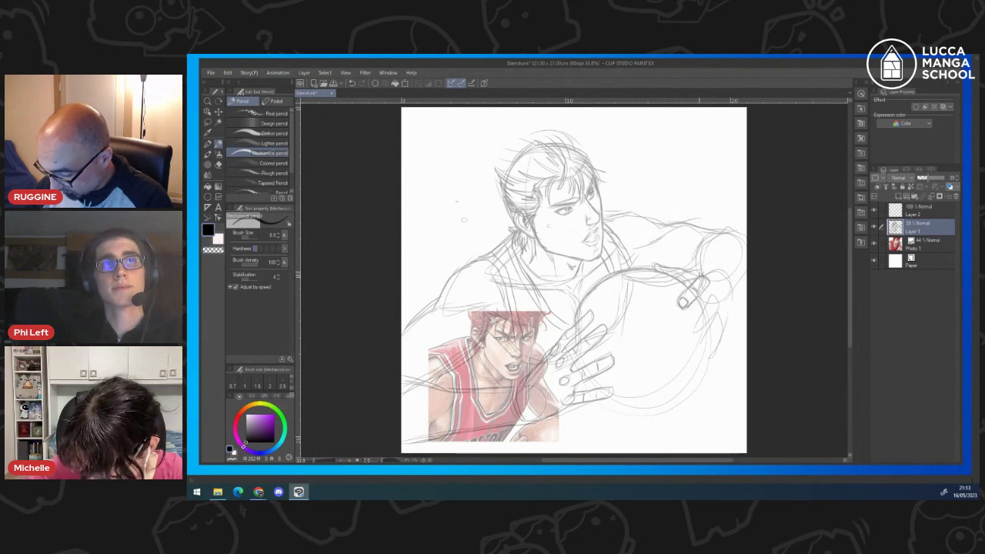
mouse_move(712, 283)
left_mouse_down()
mouse_move(723, 298)
mouse_move(693, 326)
left_mouse_up()
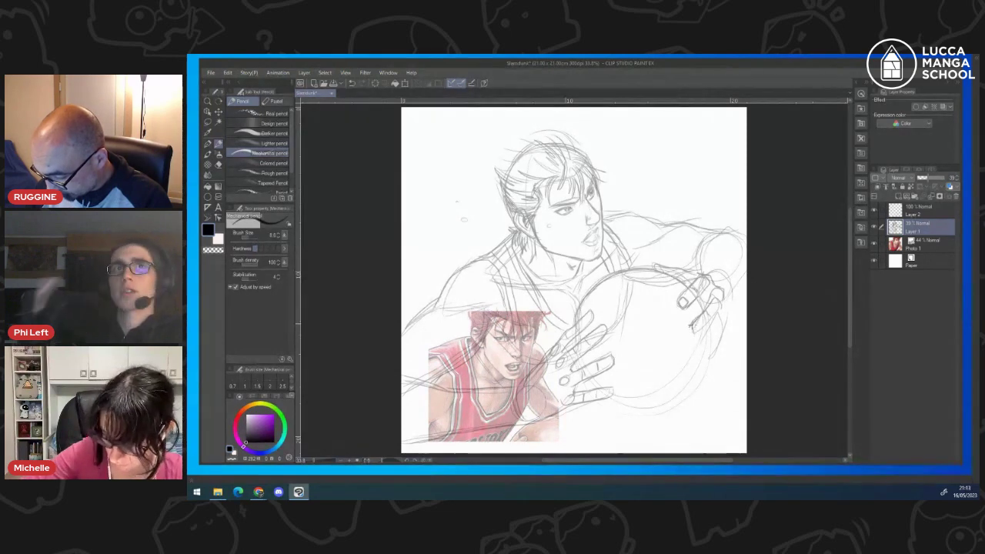
mouse_move(691, 327)
left_mouse_down()
mouse_move(725, 318)
mouse_move(723, 326)
left_mouse_up()
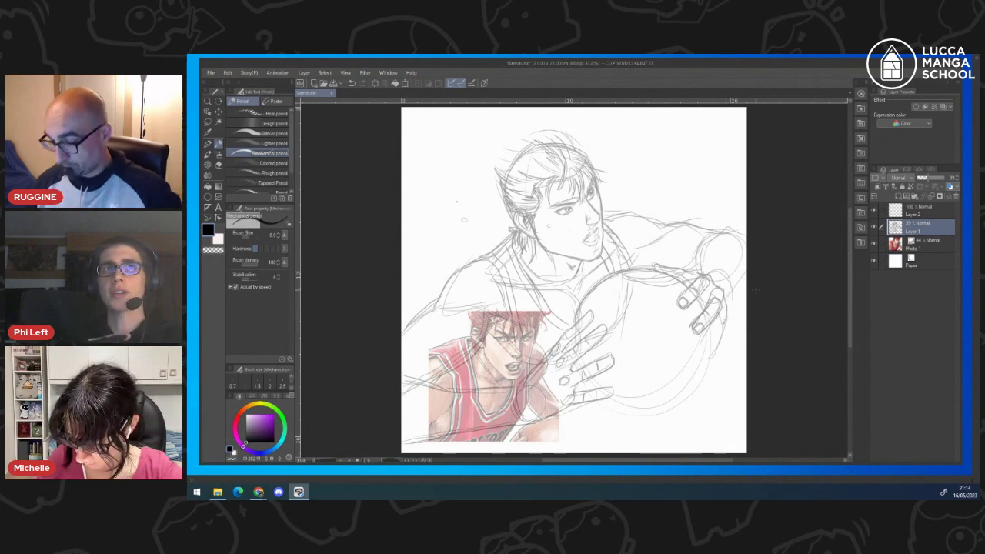
- Lasso the hand gripping the ball's far side, scale it down slightly, and clear the selection
key("m")
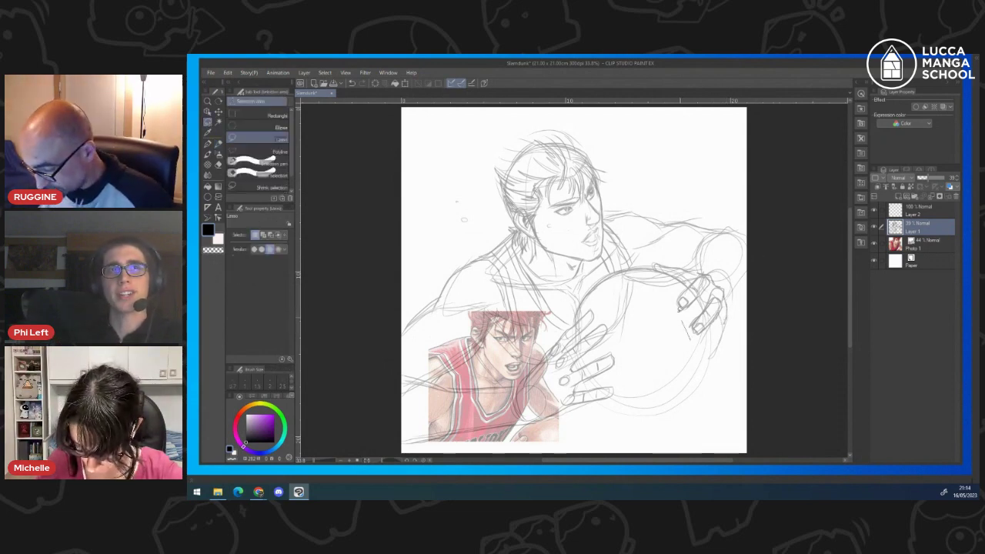
mouse_move(689, 337)
left_mouse_down()
mouse_move(684, 274)
mouse_move(662, 259)
mouse_move(728, 290)
mouse_move(721, 357)
left_mouse_up()
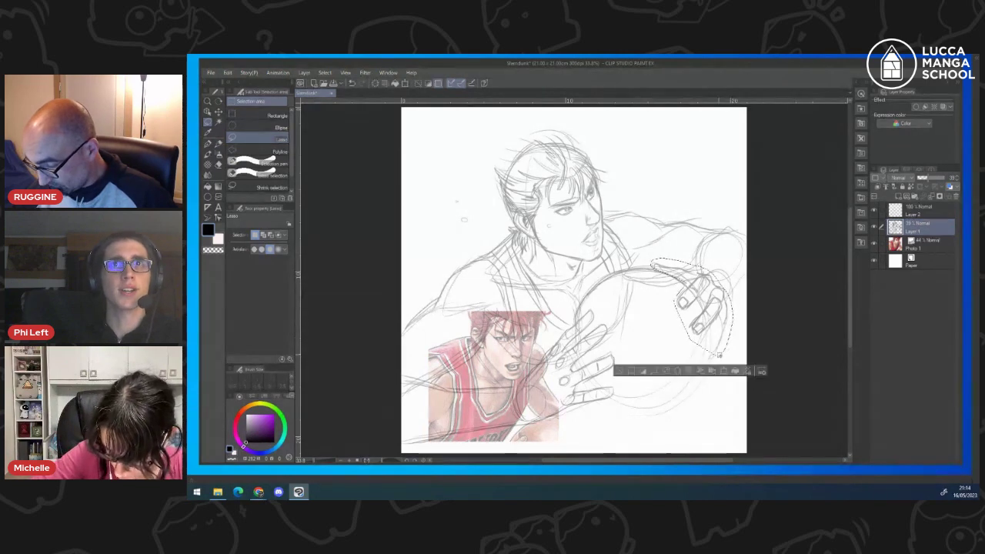
left_click(724, 372)
left_click_drag(732, 256, 728, 260)
left_click(682, 364)
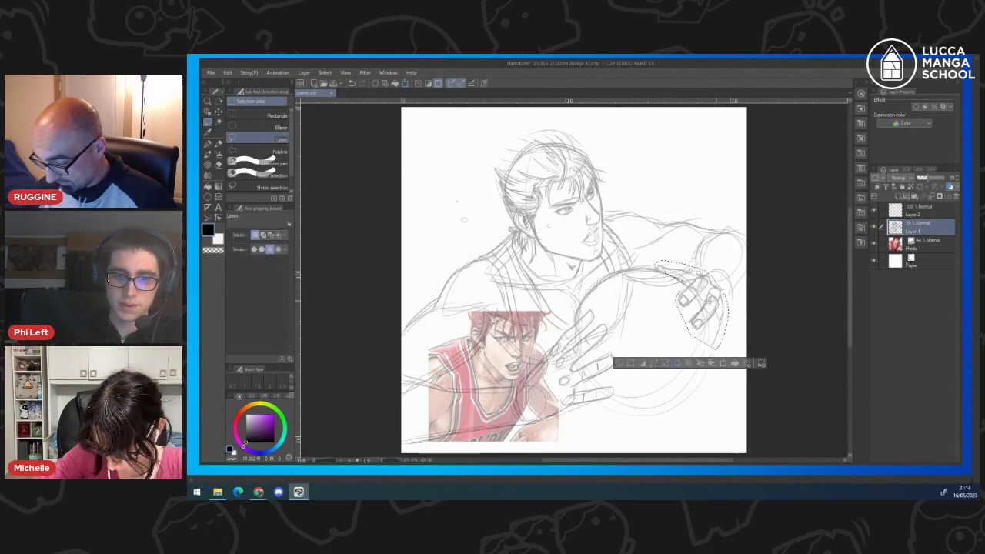
left_click(619, 363)
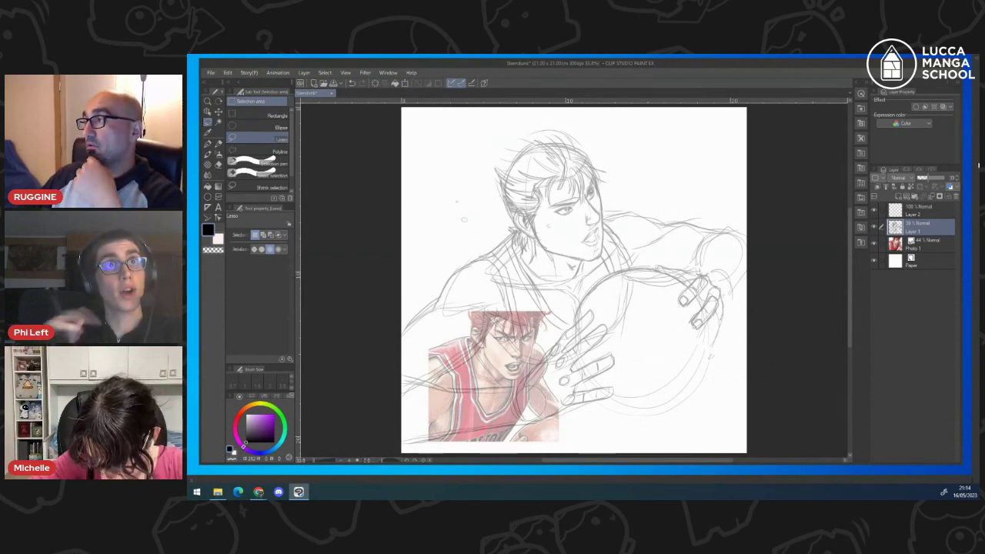
- Switch to Chrome's "vagabond manga" image results and preview the related "Todos los tomos" cover image
key("alt+Tab")
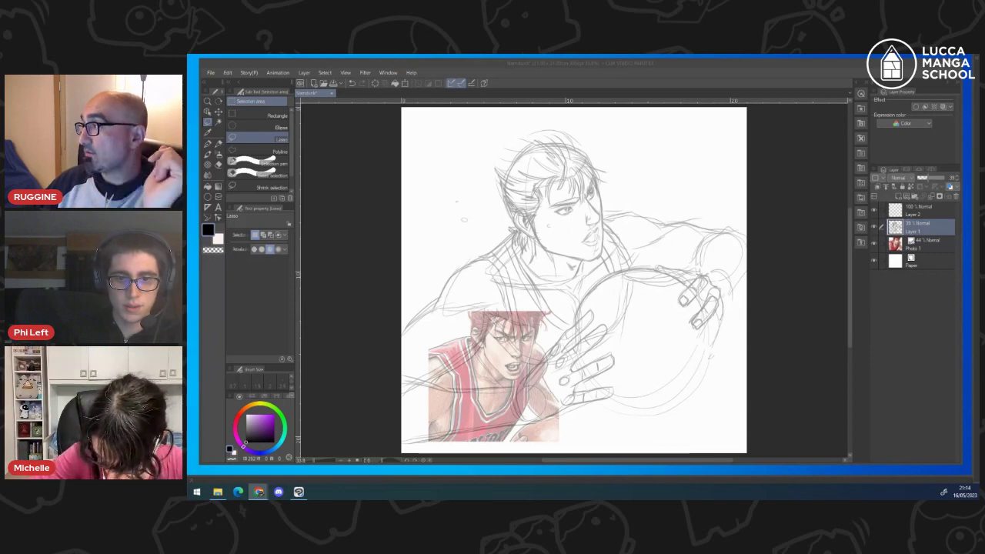
mouse_move(984, 283)
left_mouse_down()
mouse_move(984, 217)
mouse_move(902, 140)
mouse_move(835, 111)
mouse_move(774, 105)
mouse_move(773, 81)
left_mouse_up()
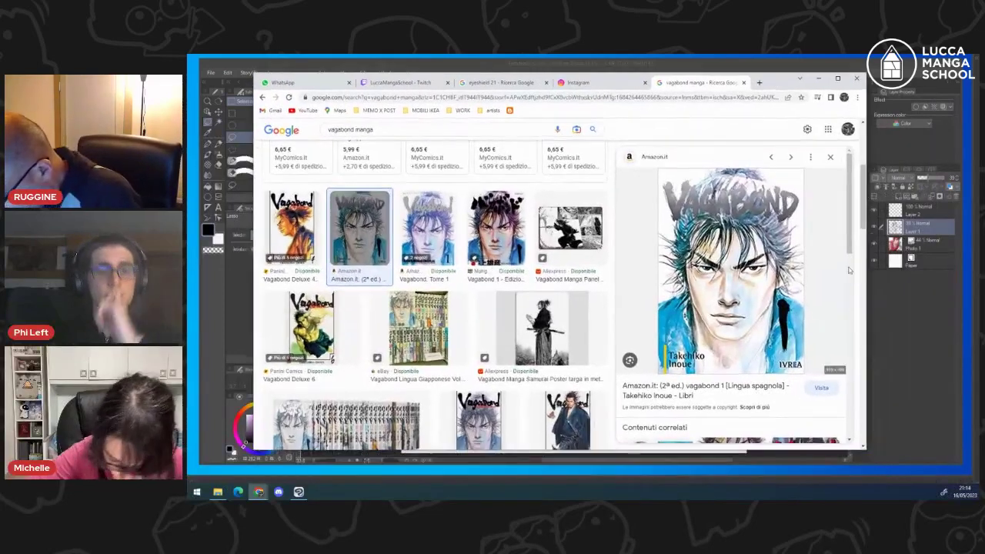
scroll(674, 241, "down", 4)
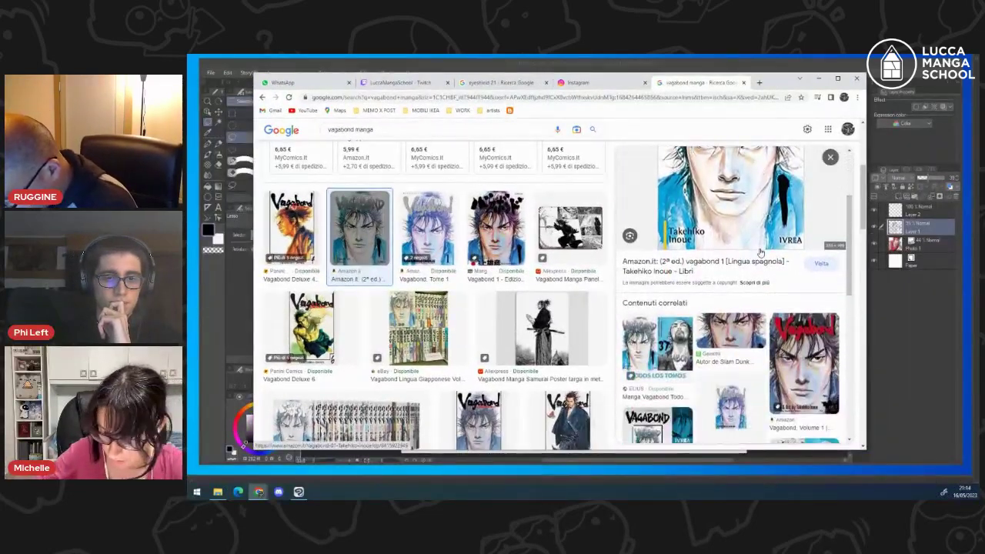
left_click(674, 258)
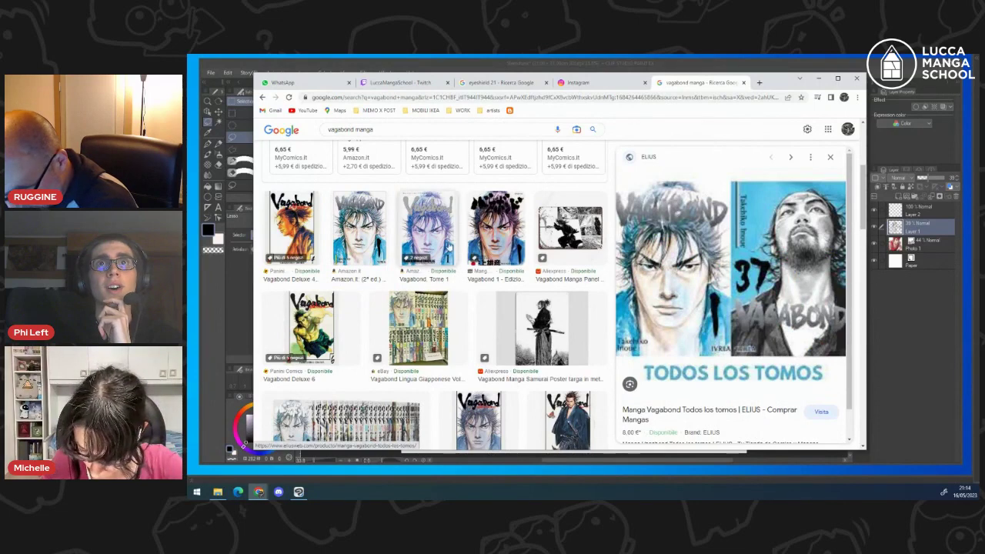
- Open the black-and-white Vagabond samurai poster image in its own tab and view it
left_click(549, 335)
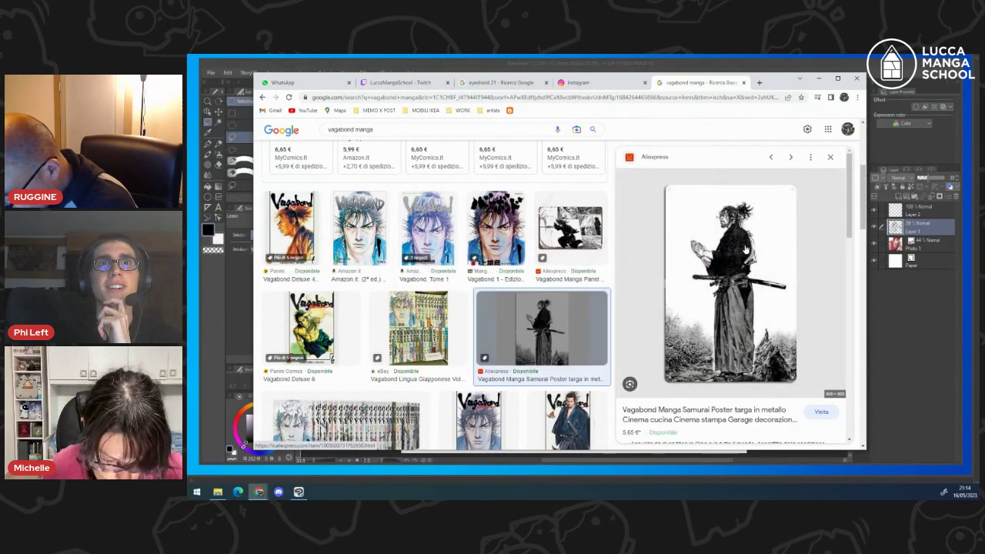
right_click(744, 246)
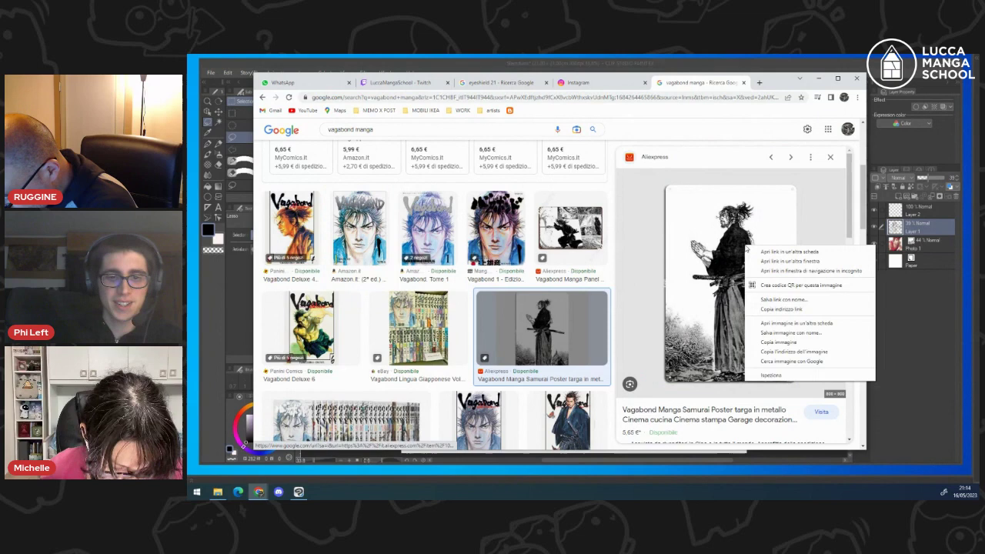
left_click(777, 323)
left_click(694, 83)
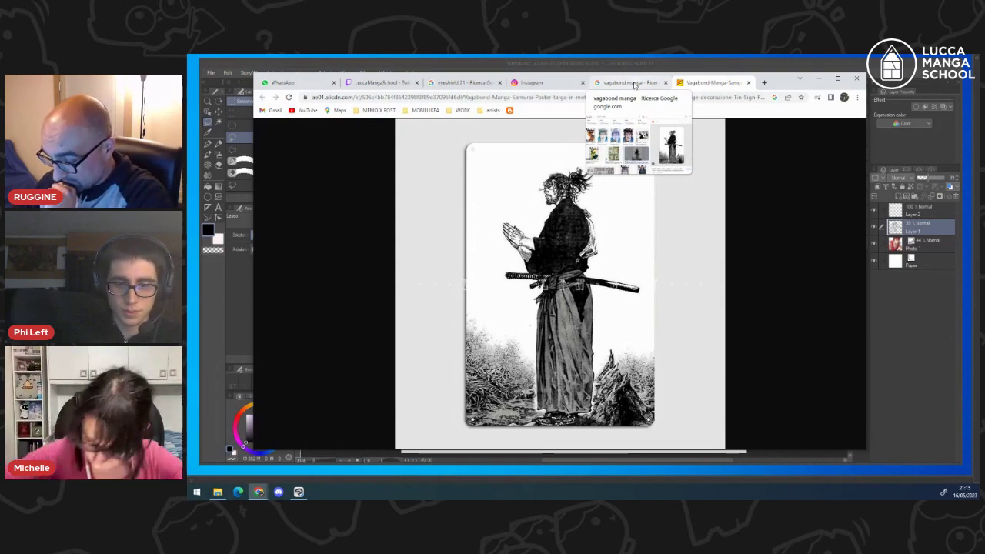
- Return to the "vagabond manga" image results and preview the forest and eye manga page from The Bottom Up
left_click(624, 82)
scroll(573, 267, "down", 2)
scroll(573, 267, "down", 1)
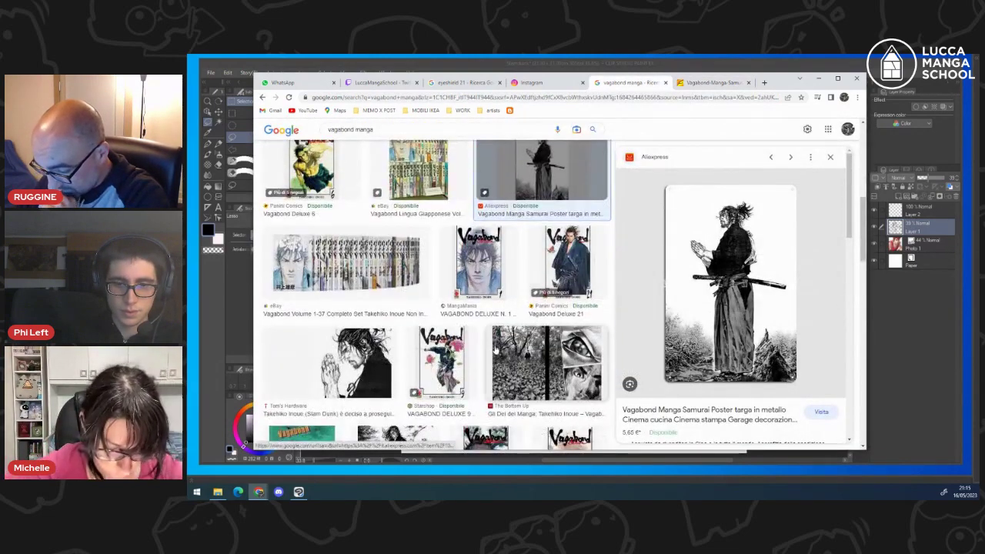
scroll(546, 284, "down", 1)
left_click(543, 294)
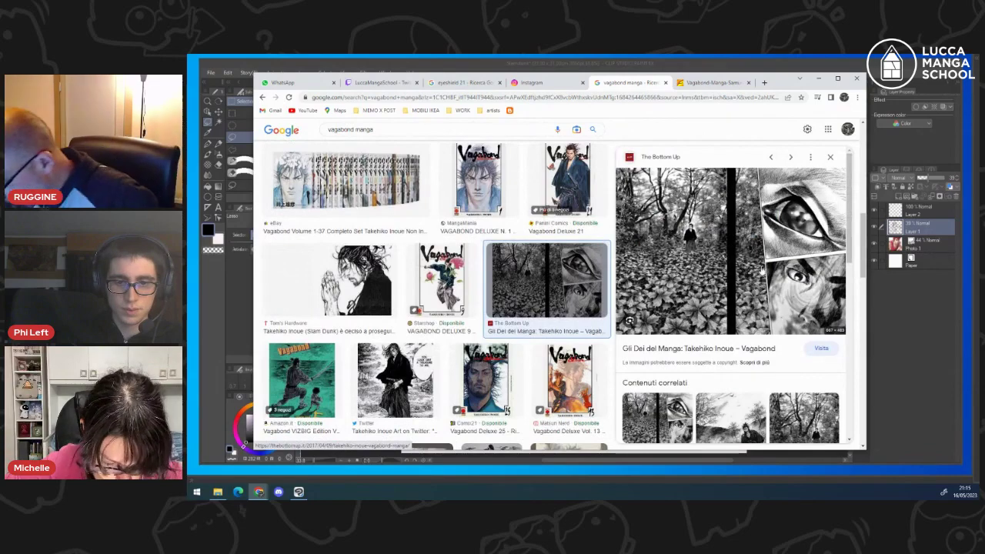
- Preview the related Pinterest image of a samurai on a grassy hillside, and the related image of a samurai at a forest stream
scroll(750, 228, "down", 4)
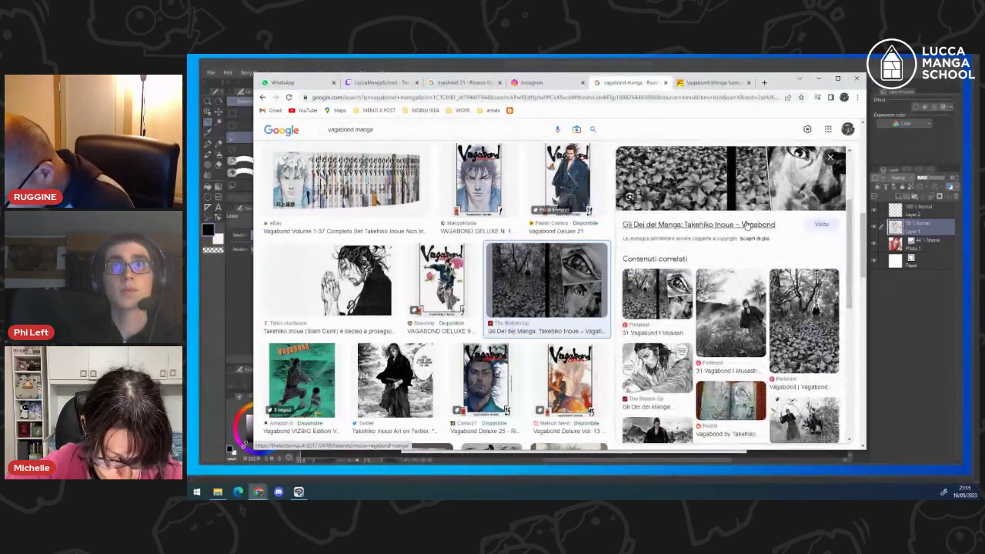
left_click(745, 221)
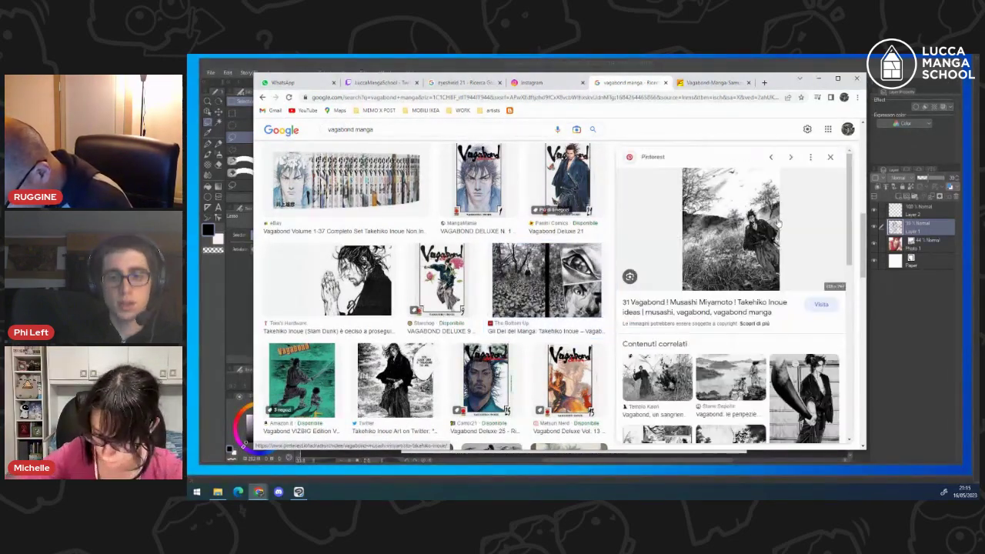
scroll(777, 223, "down", 2)
scroll(775, 224, "down", 2)
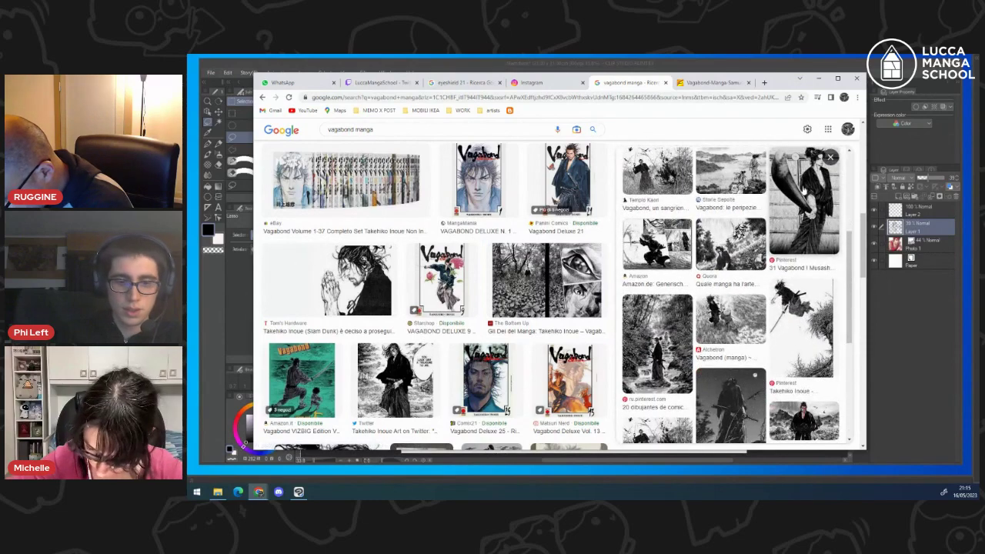
scroll(803, 189, "down", 2)
left_click(640, 267)
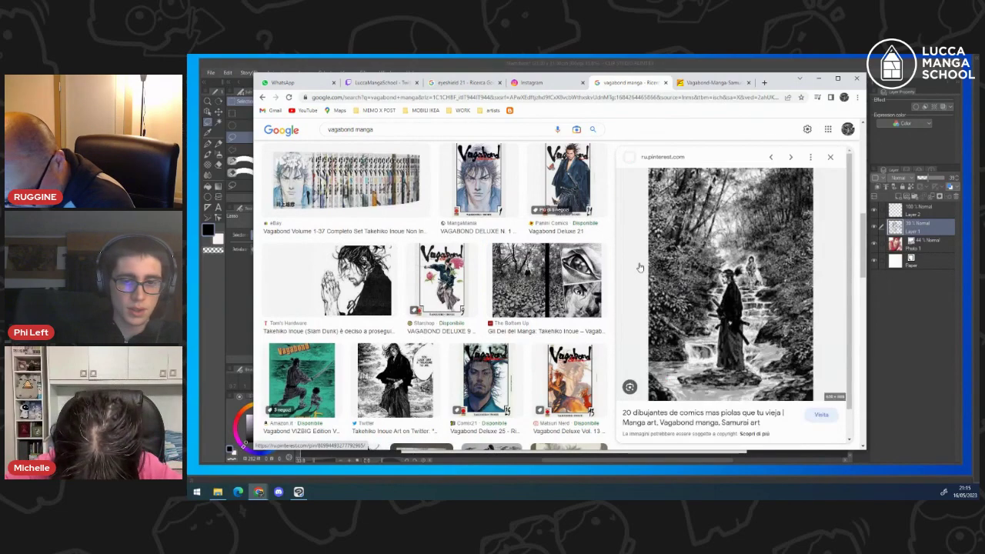
- Look through the images related to the forest stream drawing and preview the samurai standing under a full moon
scroll(712, 226, "down", 3)
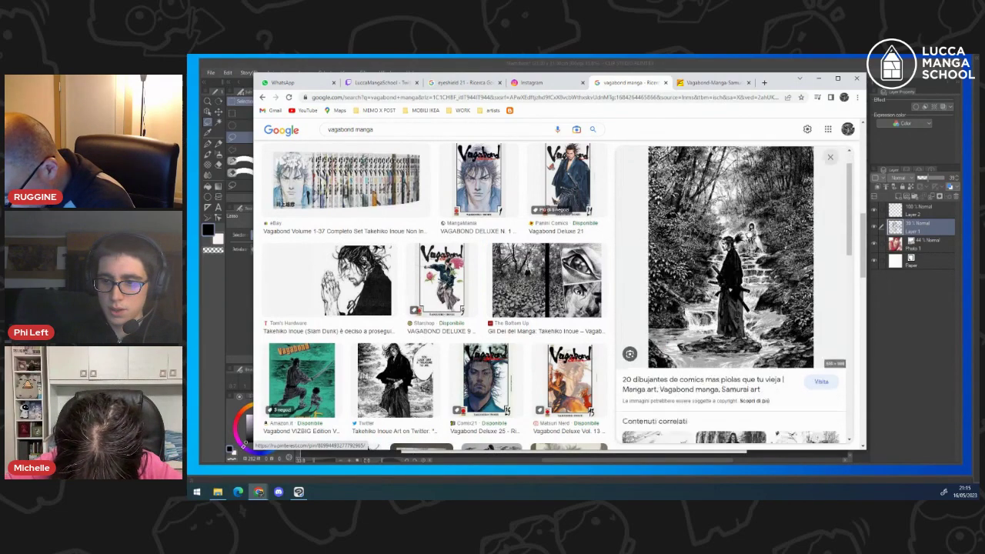
scroll(747, 232, "down", 6)
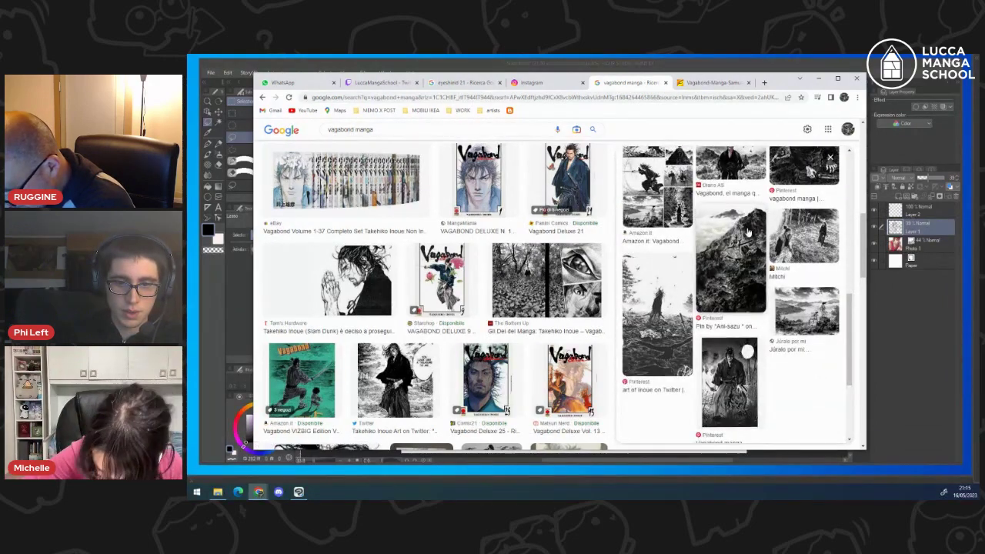
scroll(696, 291, "down", 2)
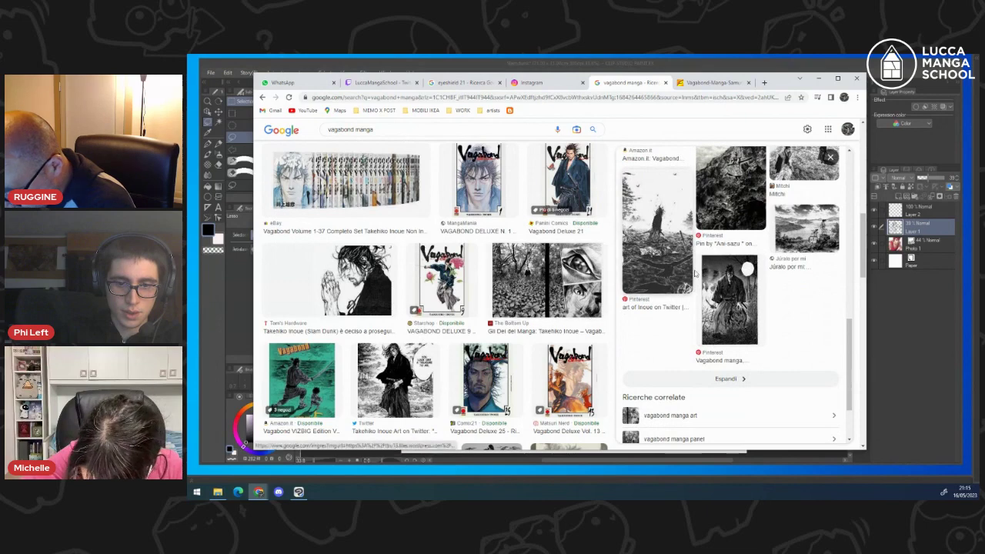
left_click(745, 293)
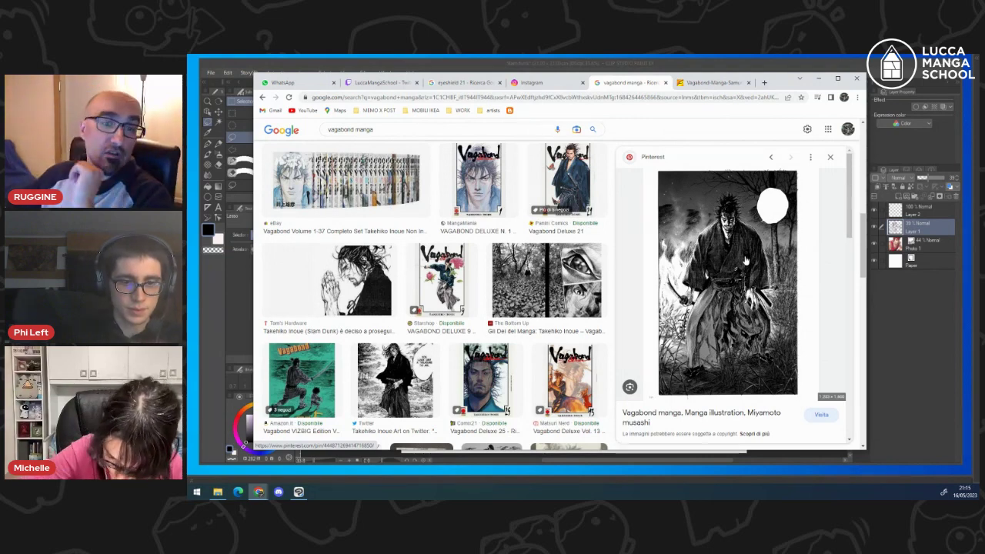
- Preview the related vk.com page with the large drawn sword, and the related "I'm a Vagabond" page from Reddit
scroll(745, 262, "down", 3)
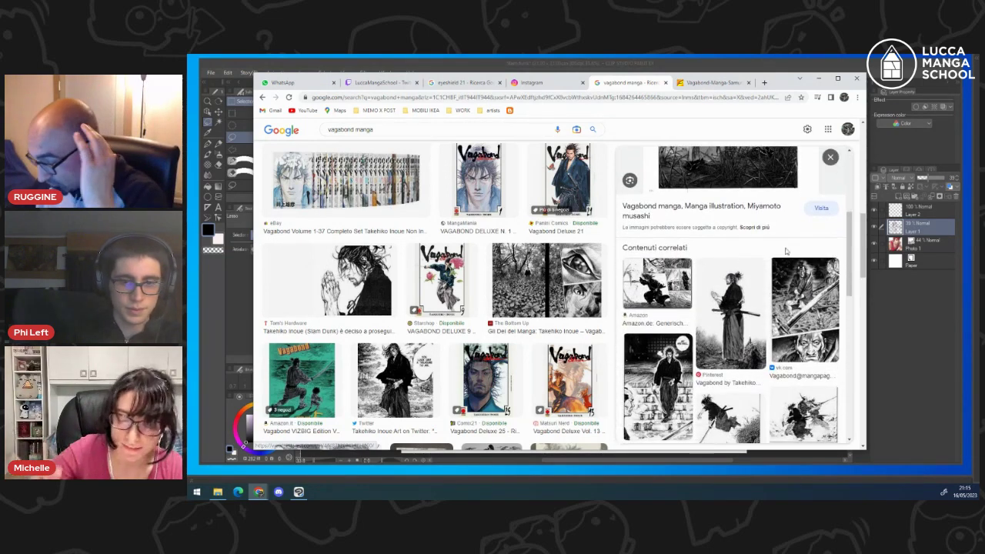
left_click(812, 281)
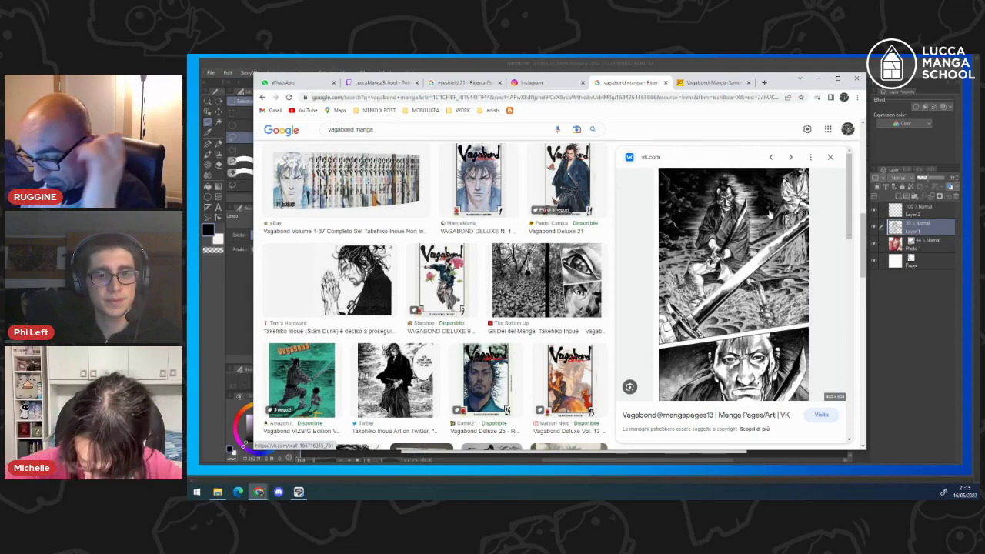
scroll(769, 216, "down", 3)
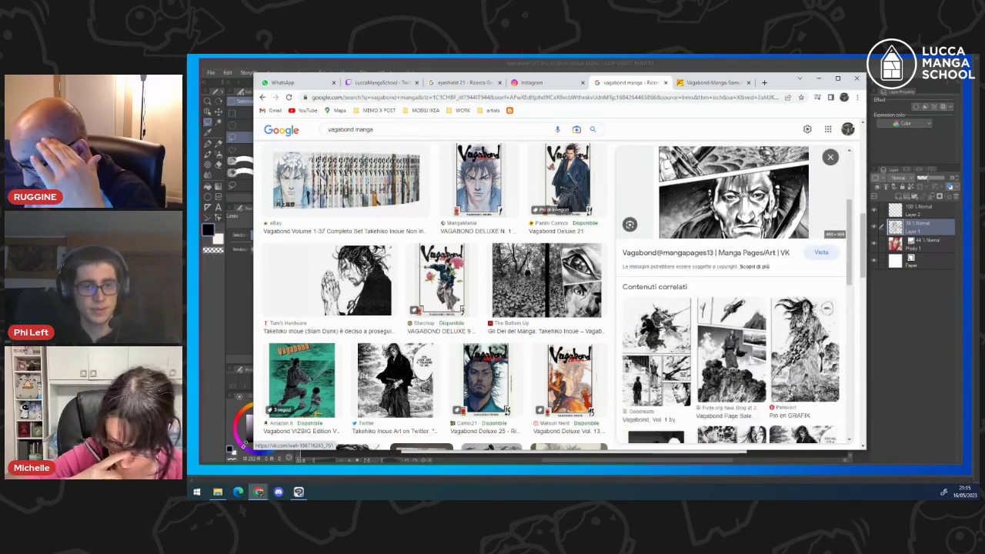
scroll(766, 216, "down", 3)
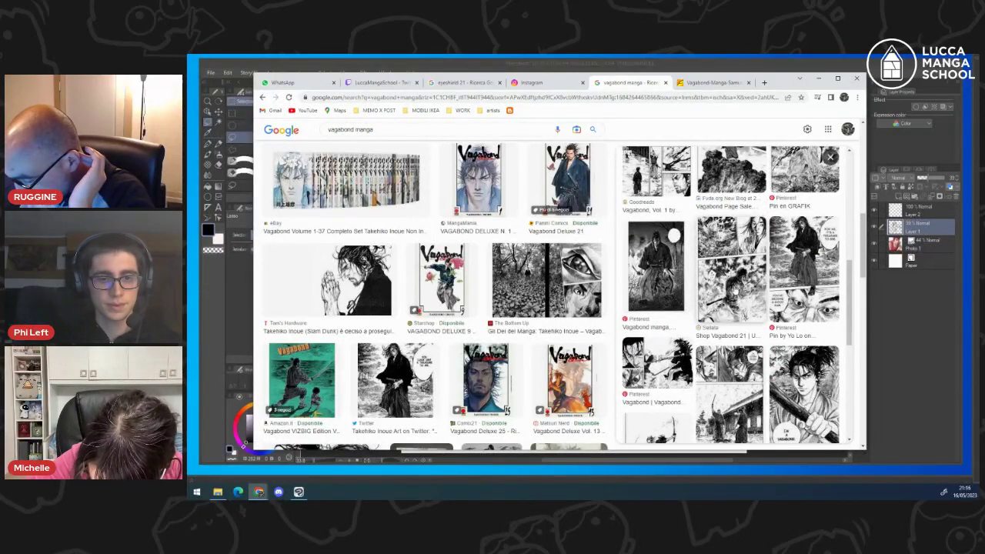
left_click(812, 400)
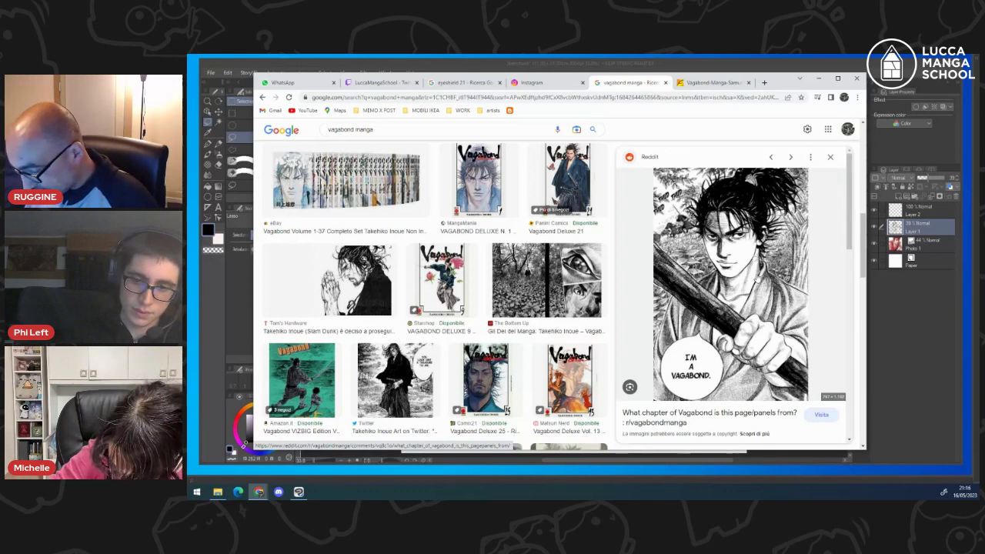
- Preview the related Pinterest page with the bearded samurai portrait, and the related page ending in a tilted bearded face close-up
scroll(756, 277, "down", 3)
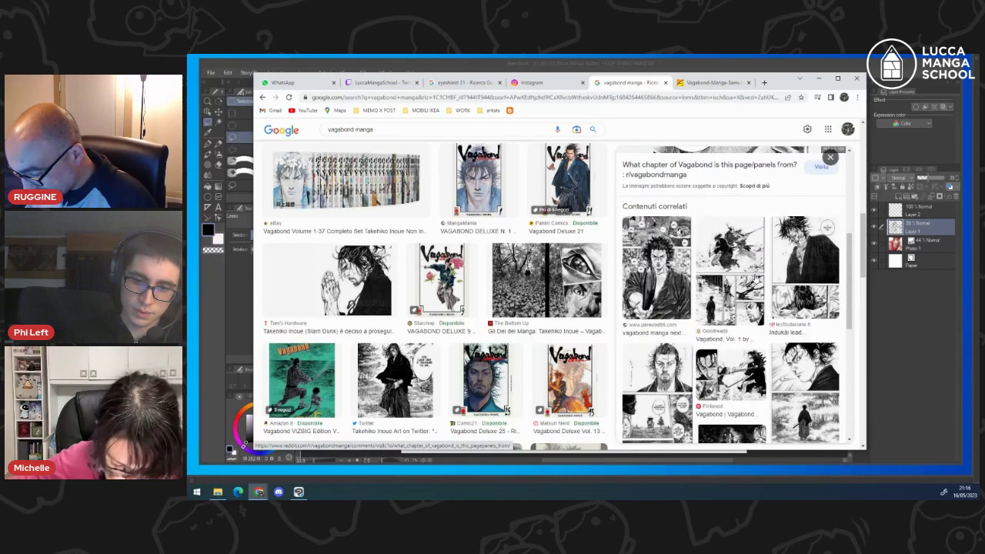
left_click(775, 260)
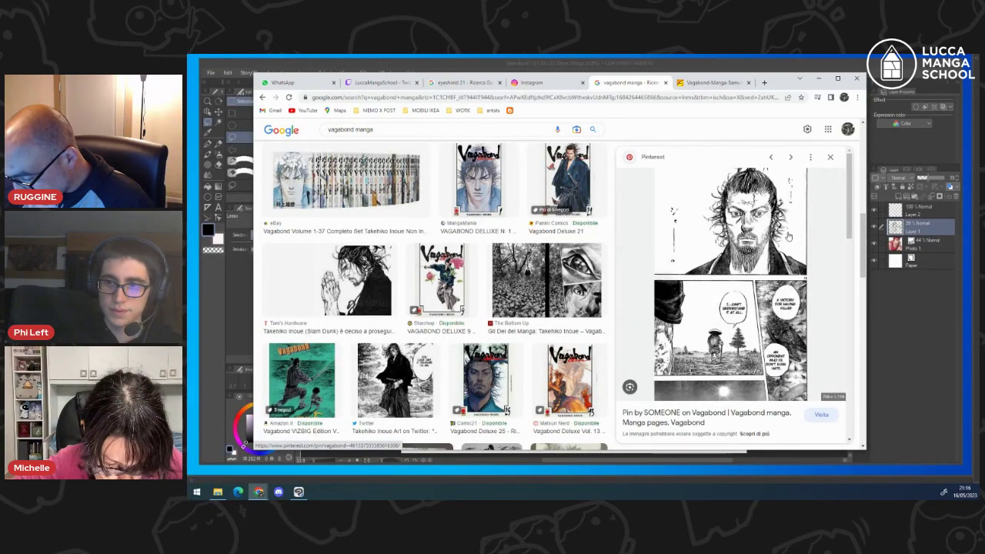
scroll(769, 258, "down", 3)
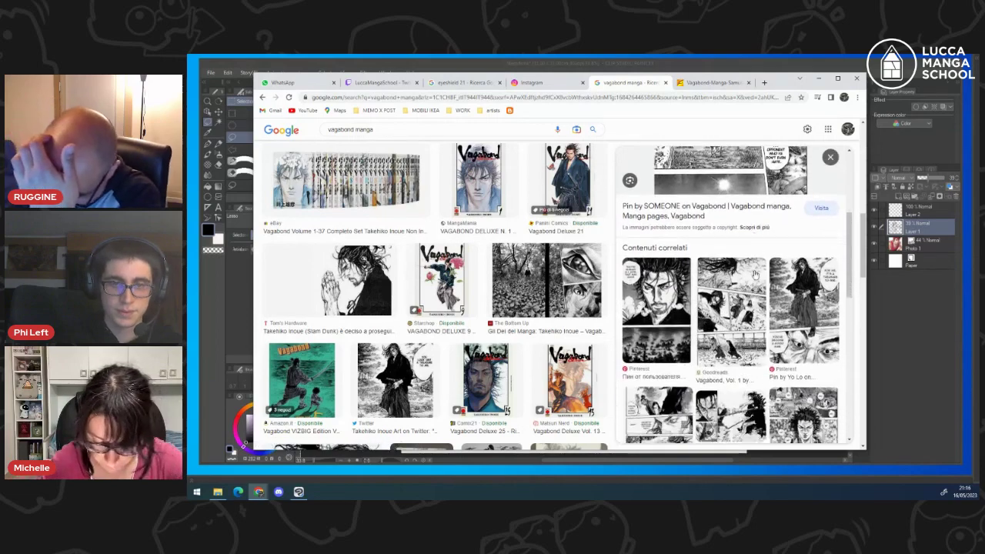
scroll(754, 274, "down", 1)
scroll(692, 281, "down", 4)
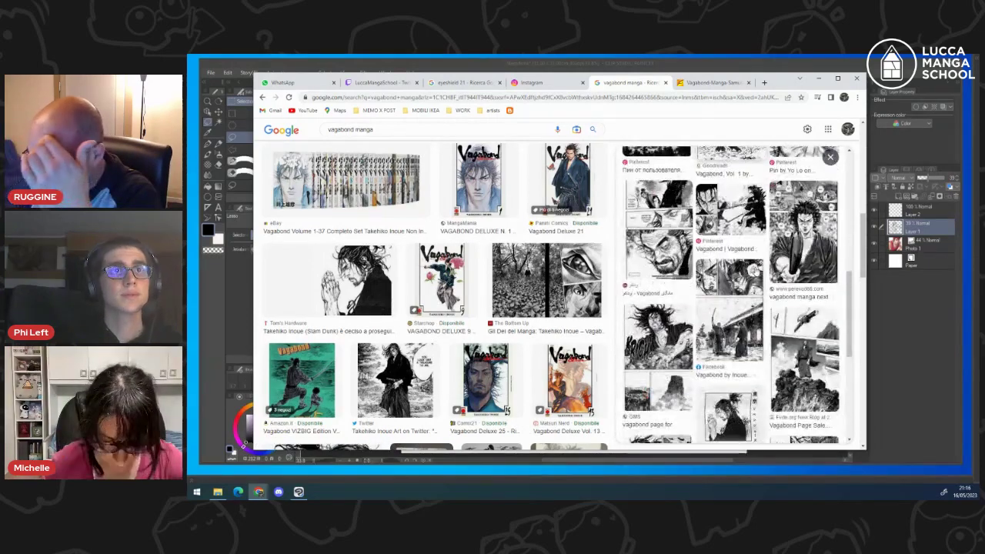
left_click(671, 281)
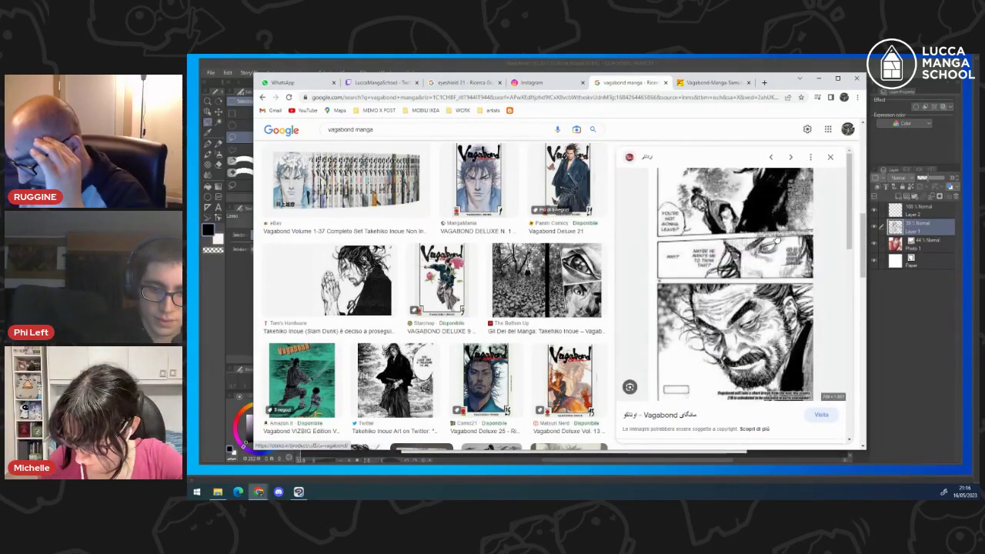
- Examine the bearded face close-up, browse its related manga pages, and preview the Vagabond Volume 21 page from eBay
scroll(777, 241, "down", 1)
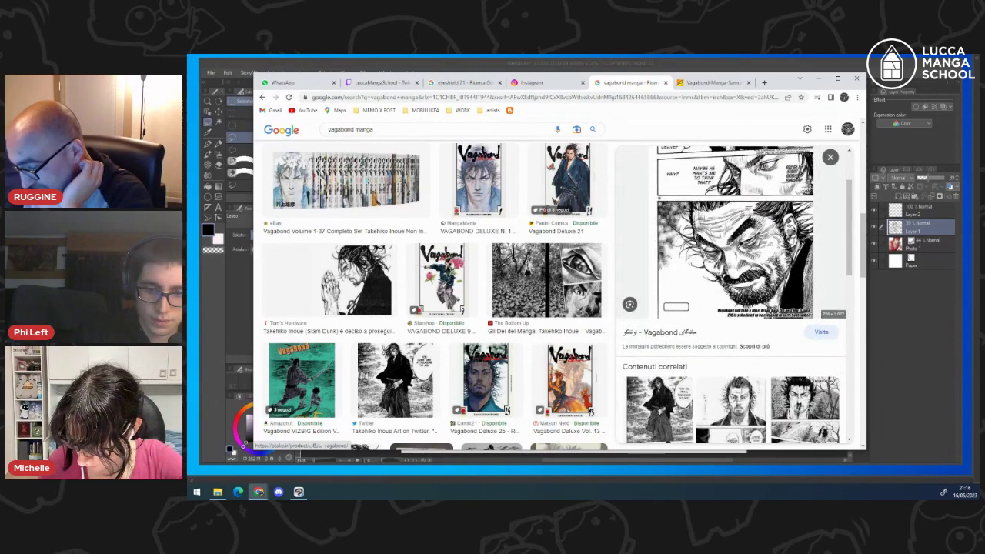
scroll(789, 237, "up", 1)
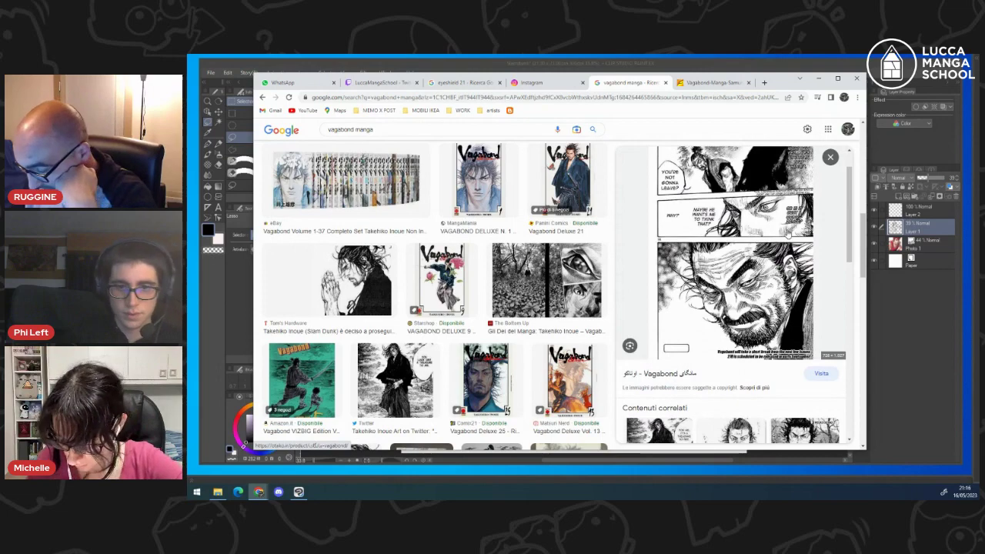
scroll(787, 235, "down", 3)
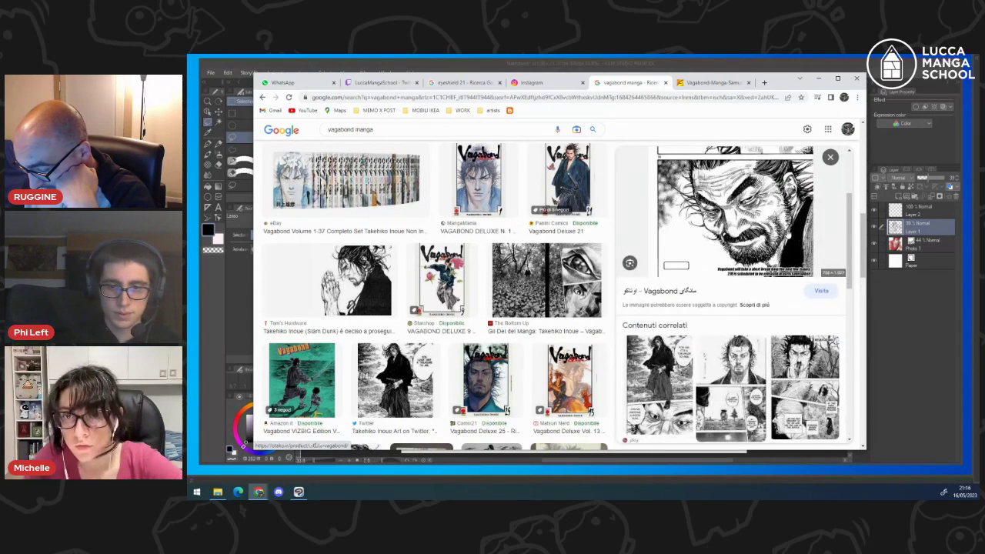
scroll(789, 234, "down", 3)
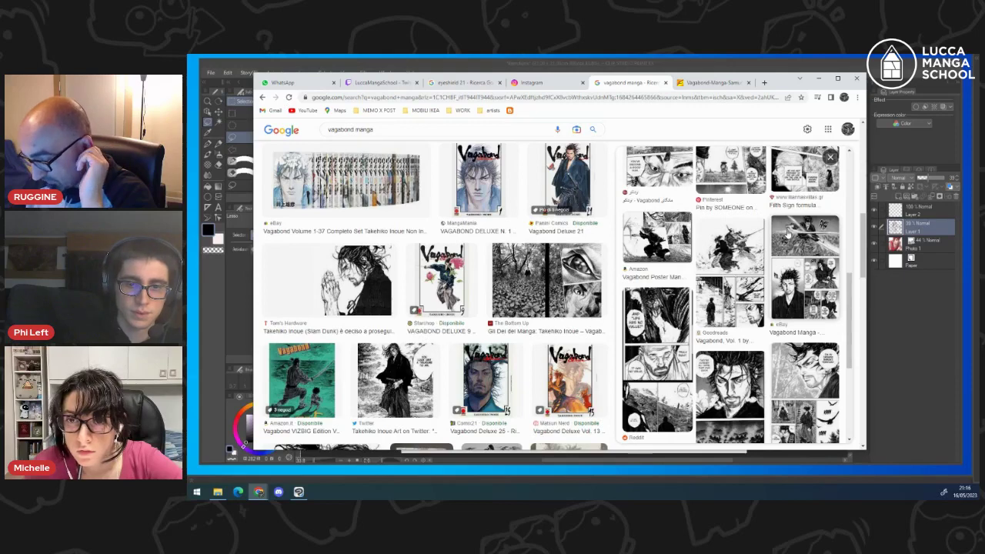
scroll(788, 233, "down", 3)
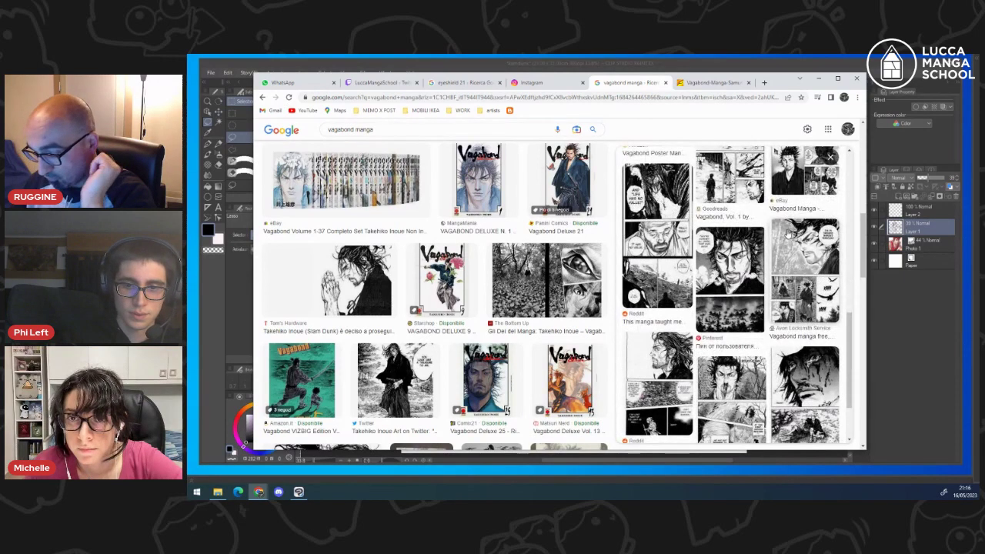
scroll(788, 234, "up", 3)
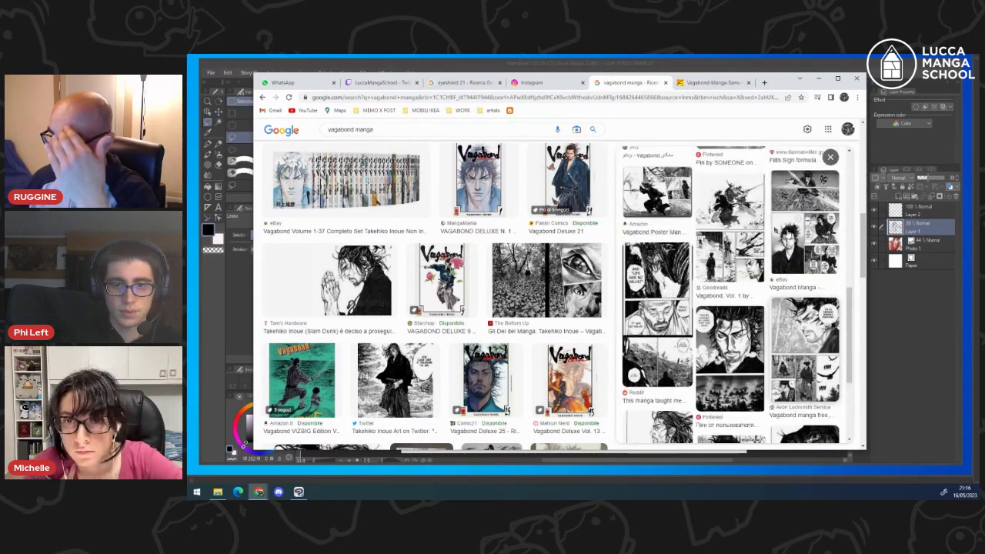
scroll(788, 234, "up", 3)
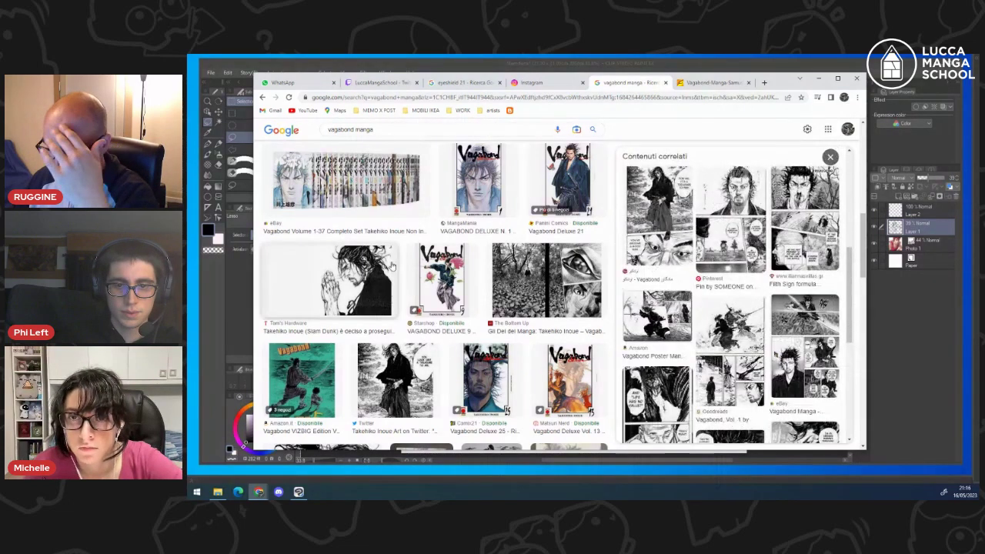
scroll(737, 263, "down", 1)
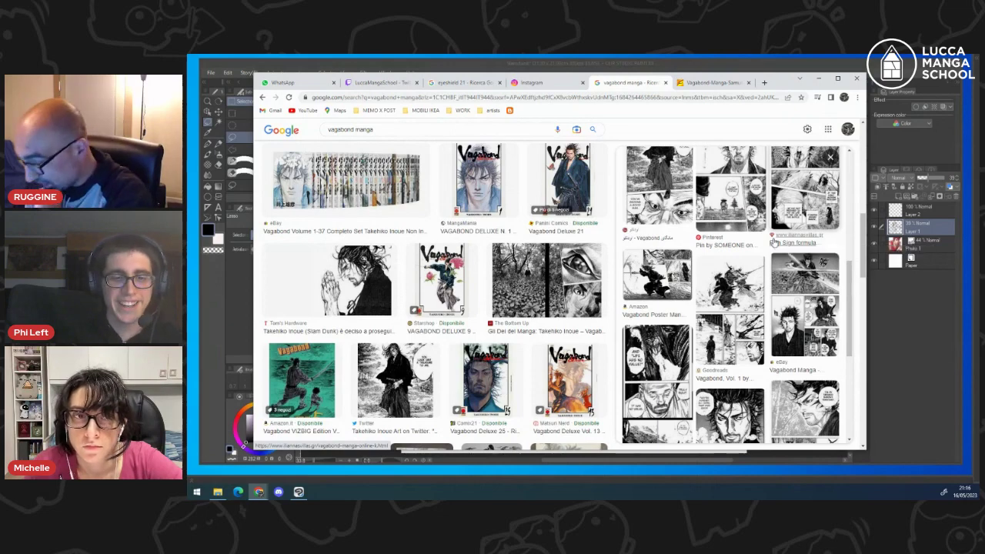
left_click(816, 281)
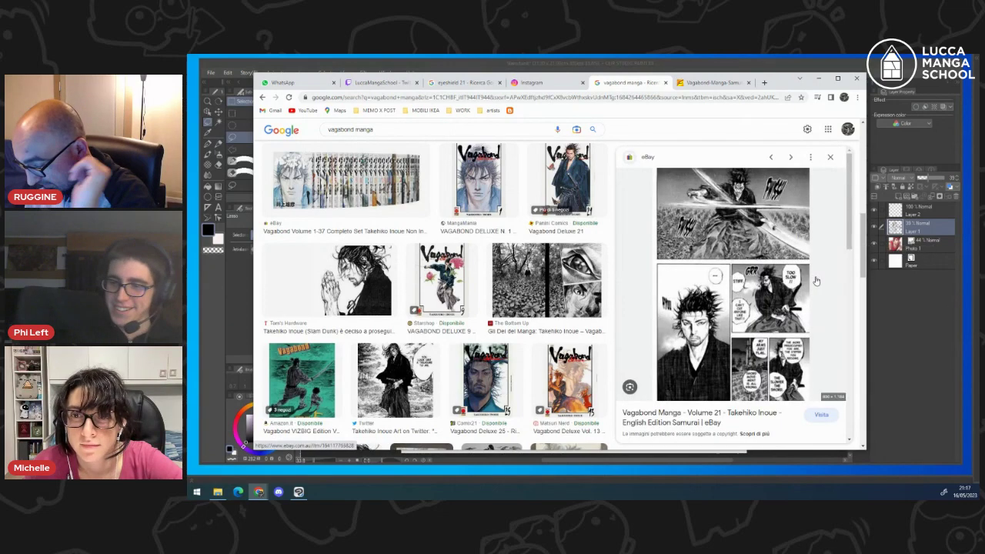
- Browse the images related to the Volume 21 page and further down the main "vagabond manga" results for more artwork
scroll(785, 266, "down", 3)
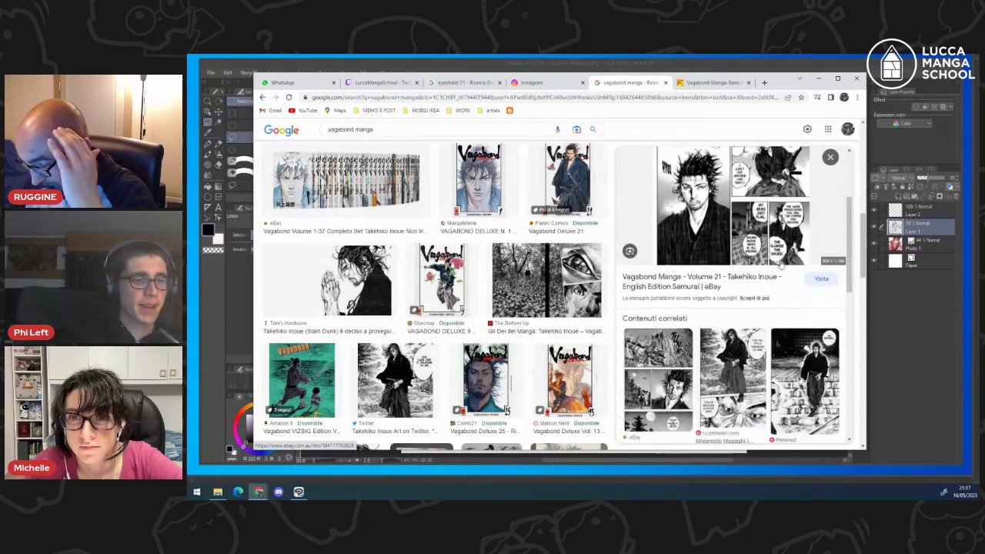
scroll(781, 264, "down", 3)
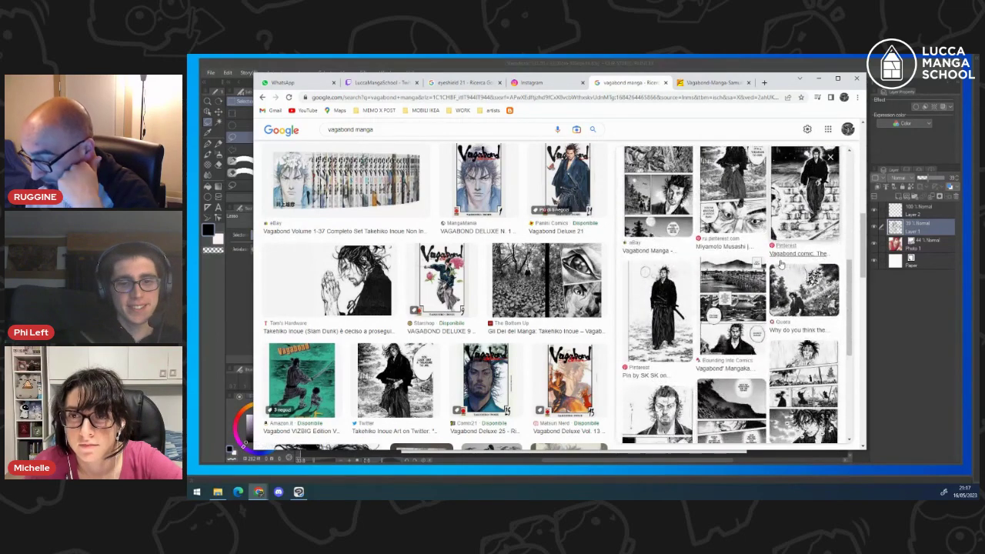
scroll(781, 264, "down", 3)
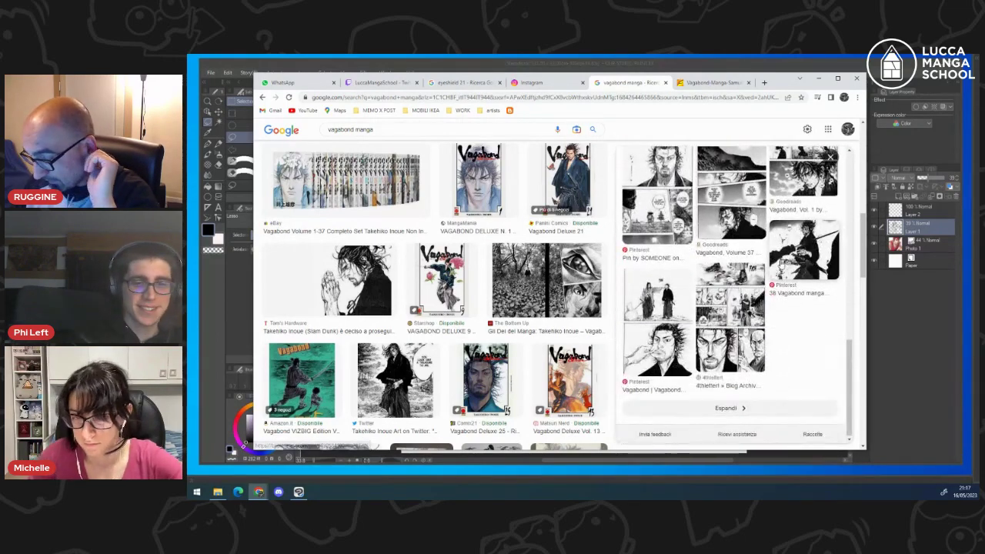
scroll(780, 264, "up", 3)
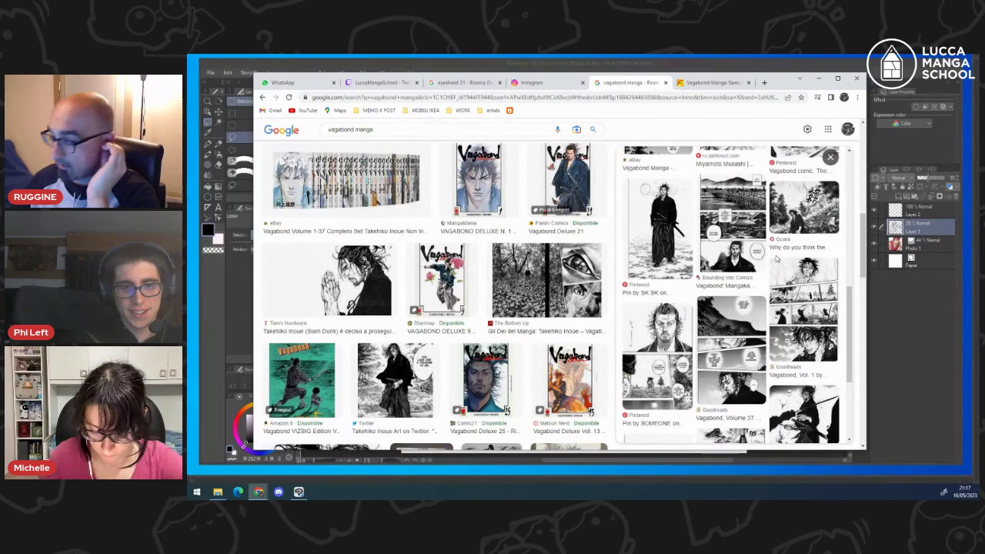
scroll(776, 259, "down", 3)
left_click(736, 268)
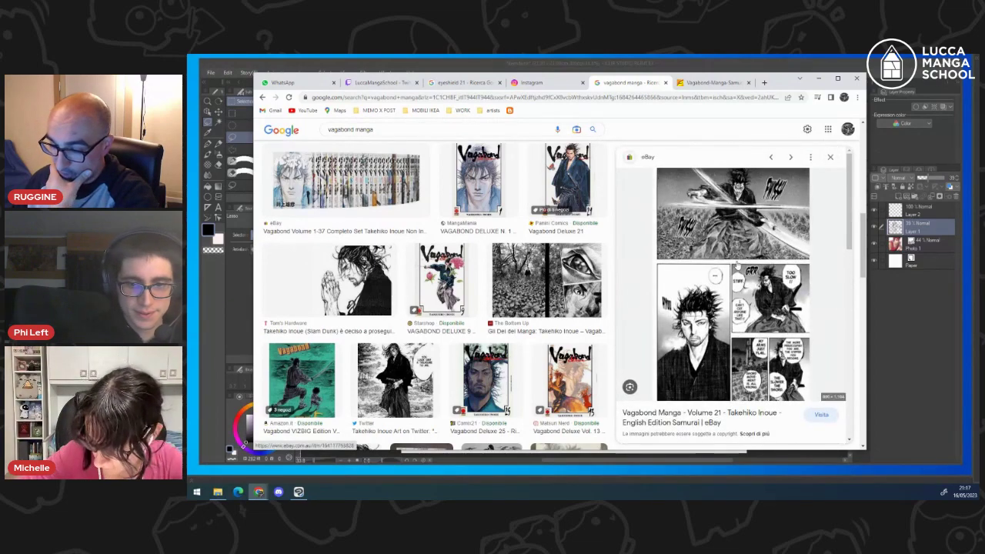
scroll(737, 268, "down", 10)
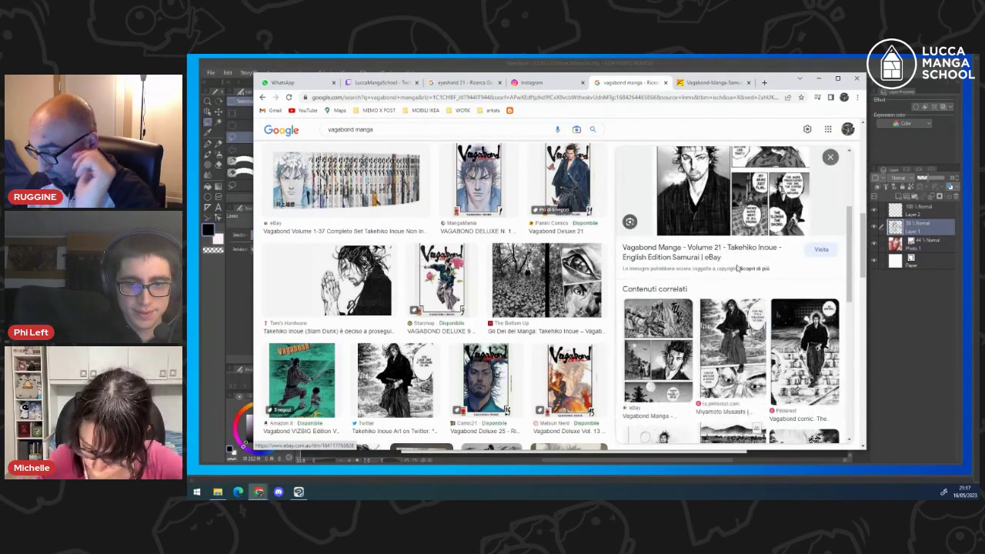
scroll(734, 295, "down", 2)
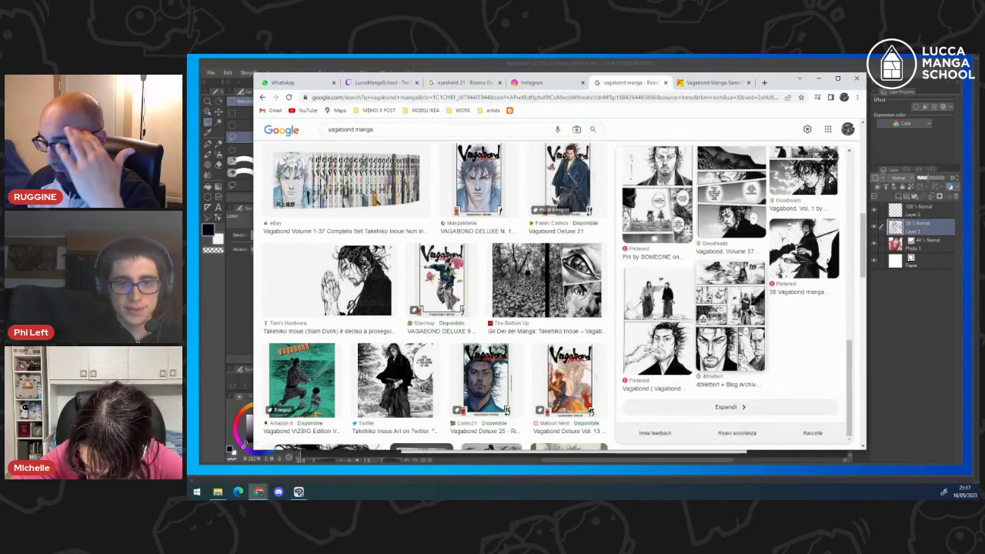
scroll(422, 290, "down", 10)
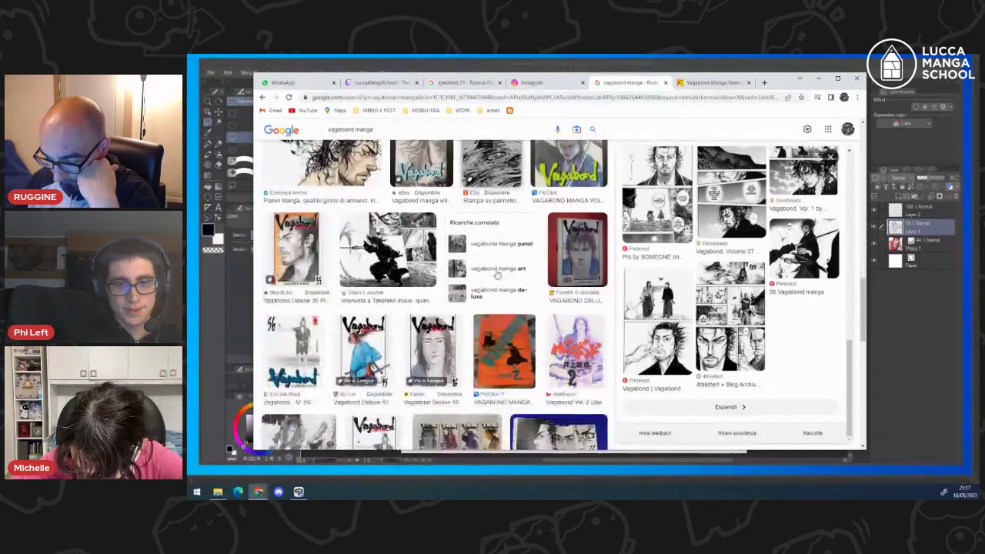
- Skim further down the "vagabond manga" results, and run an image search for "slamdunk manga"
scroll(446, 308, "down", 5)
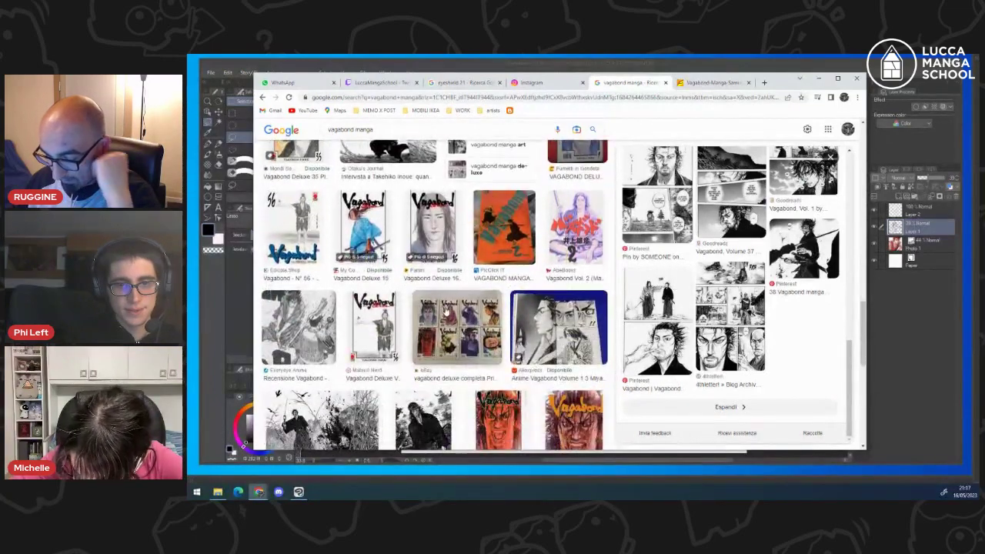
scroll(447, 307, "down", 3)
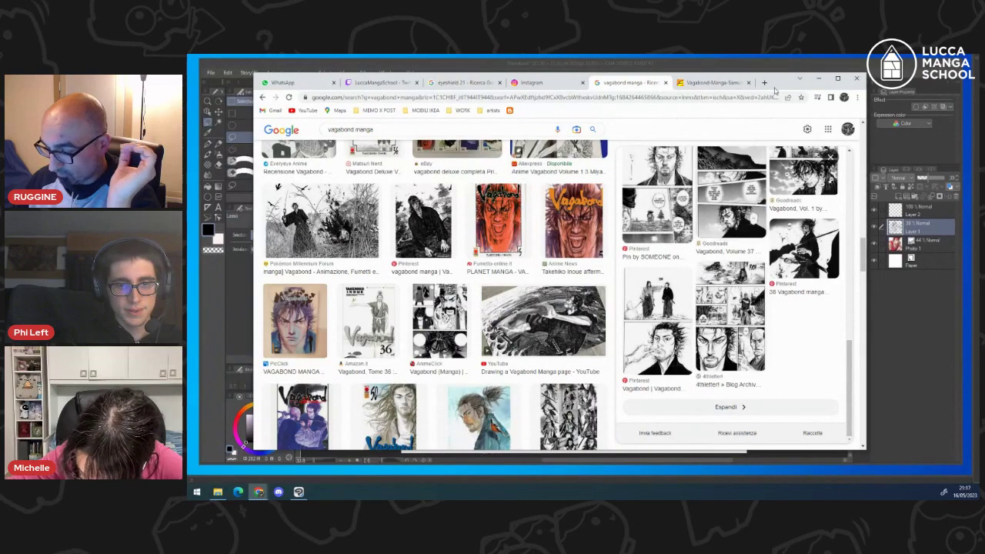
scroll(591, 179, "up", 5)
left_click(390, 128)
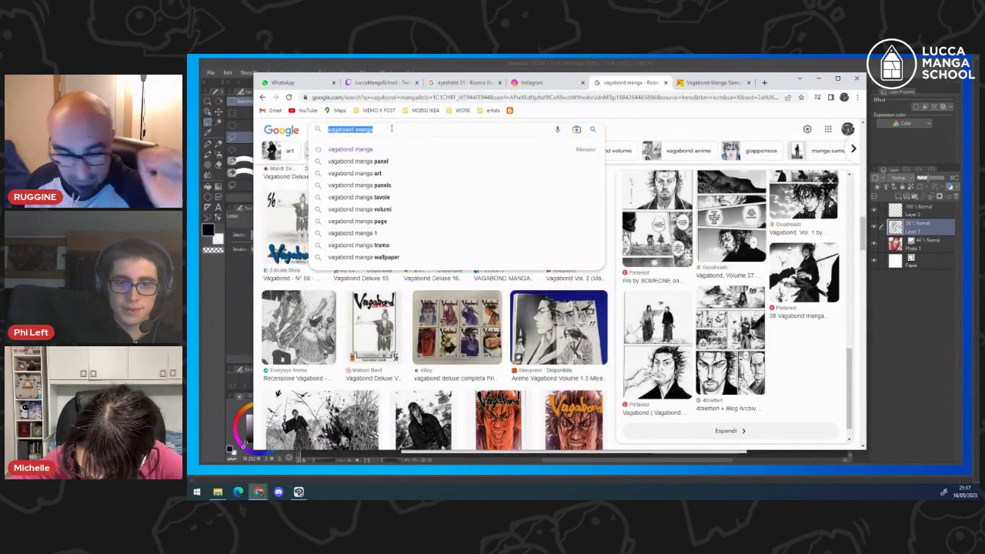
type("slam")
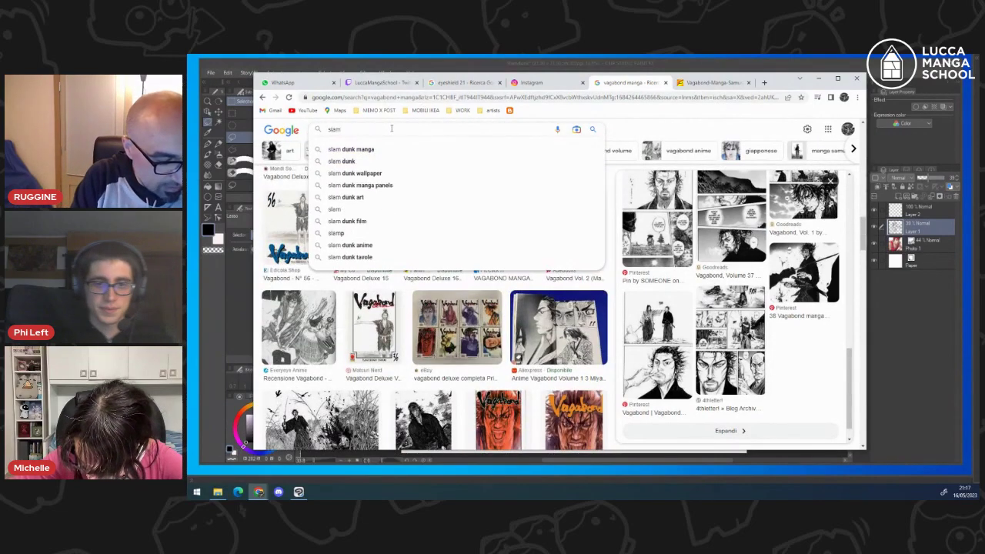
type("dunk")
key("Return")
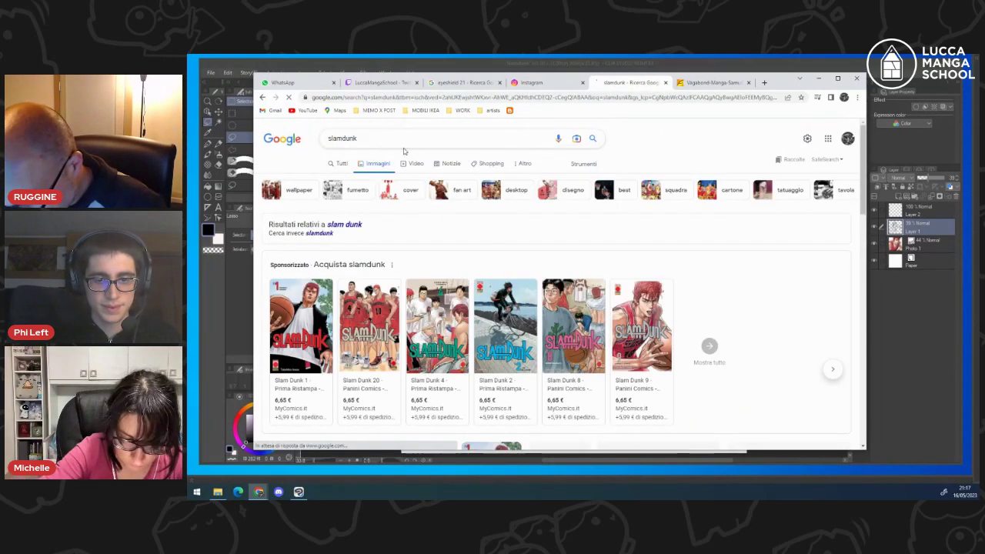
type("manga")
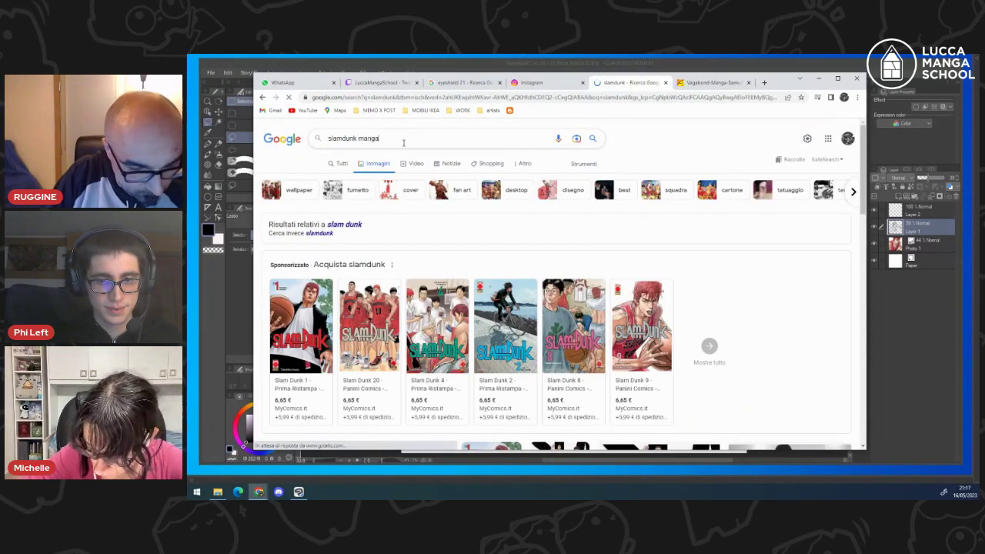
key("Return")
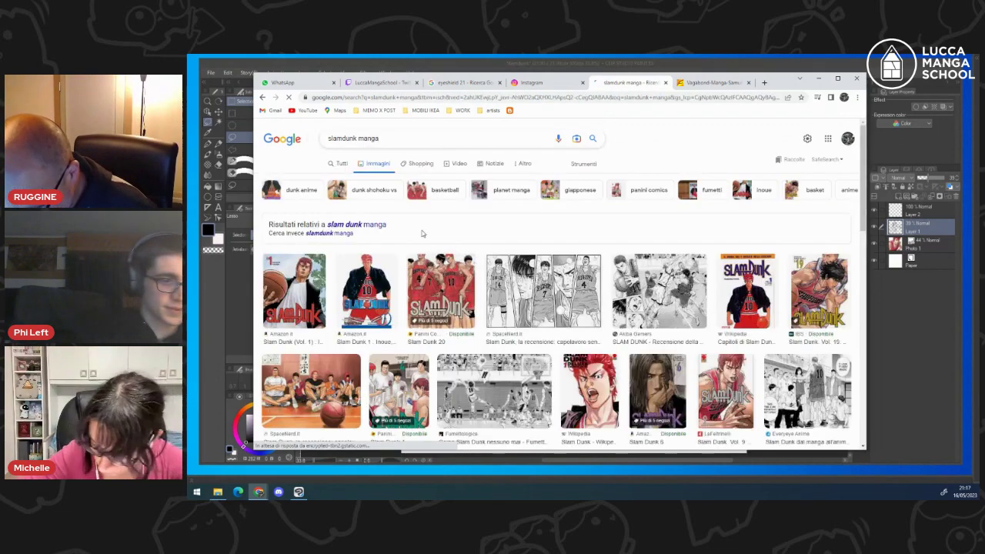
- Browse the Slam Dunk image results and preview the black-and-white basketball match page from Akiba Gamers
scroll(389, 231, "down", 1)
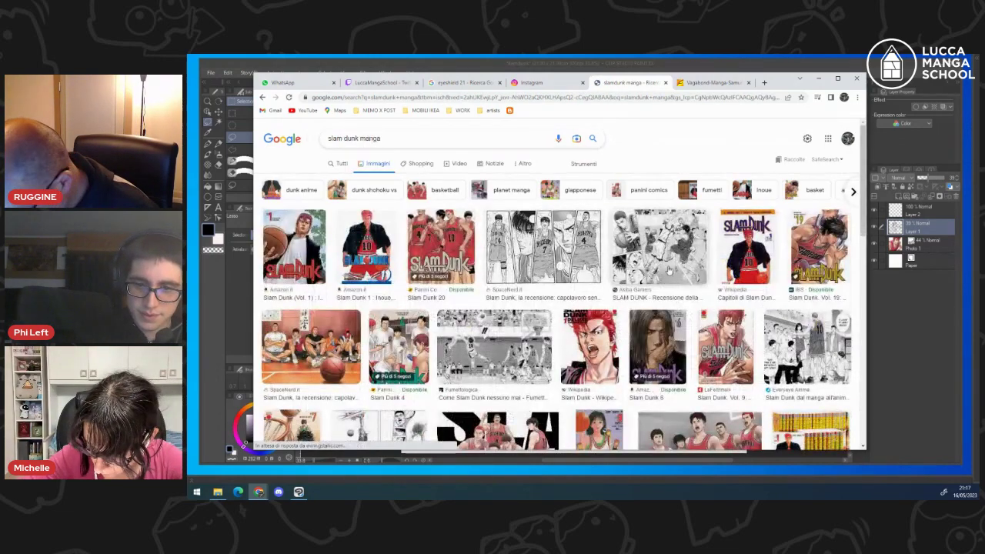
scroll(668, 269, "down", 2)
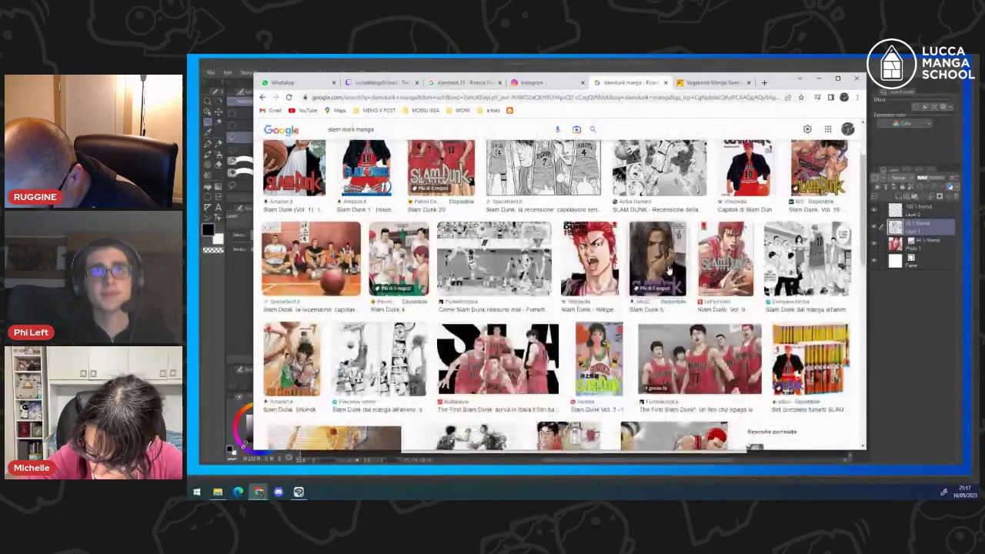
scroll(668, 270, "down", 2)
scroll(666, 265, "down", 2)
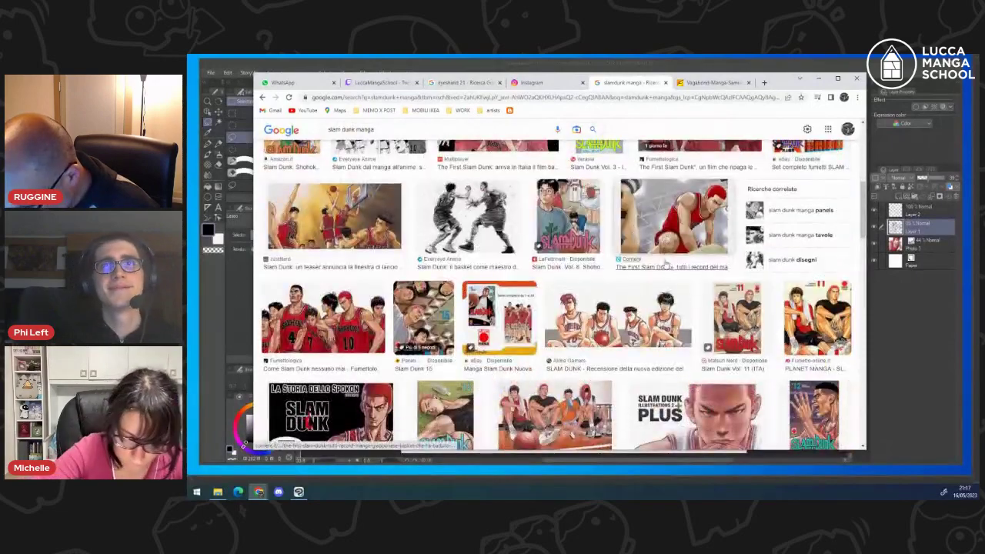
scroll(665, 265, "up", 5)
left_click(665, 263)
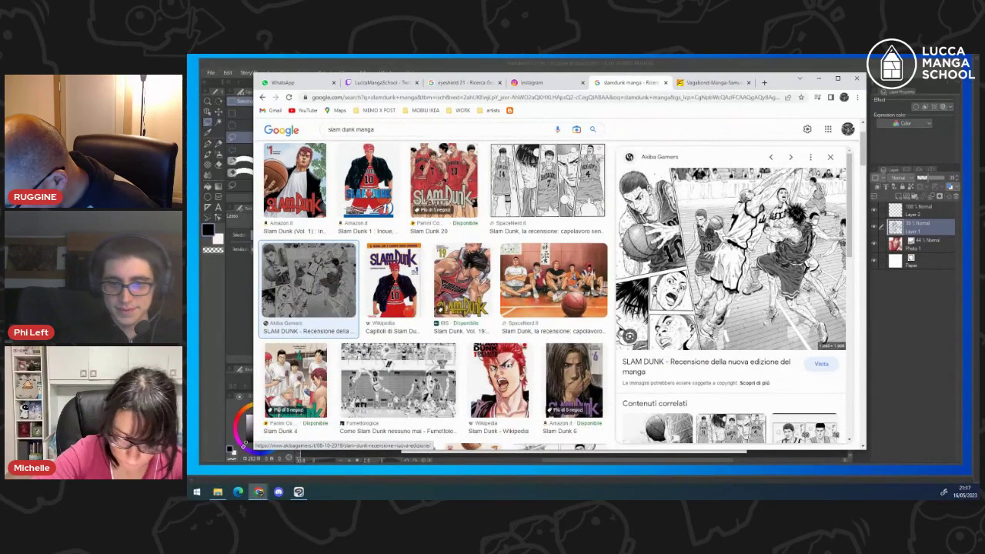
- Browse the related Slam Dunk images, previewing the multi-panel page from Facebook and the page of two sweating players from MegaNerd.it
scroll(779, 240, "down", 3)
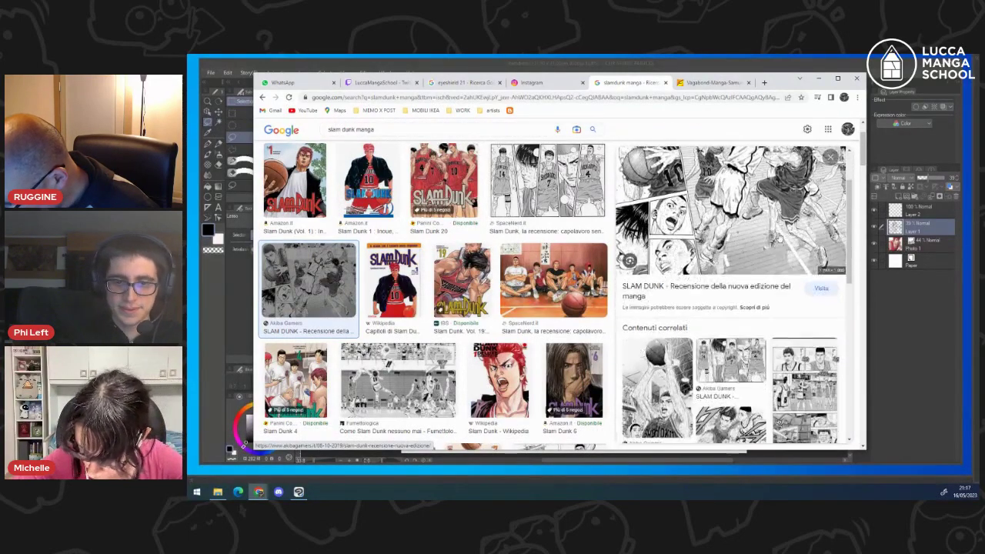
scroll(780, 241, "down", 3)
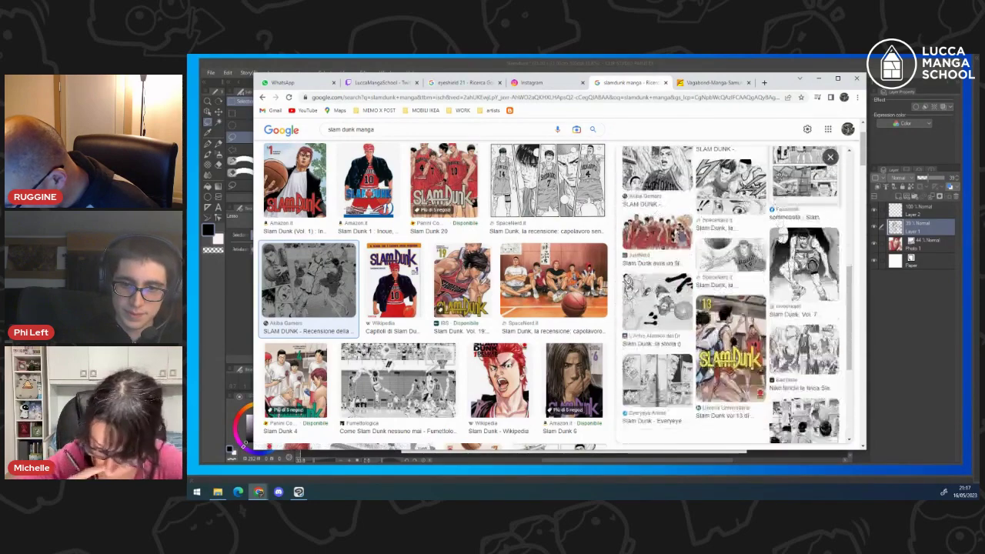
scroll(778, 239, "up", 3)
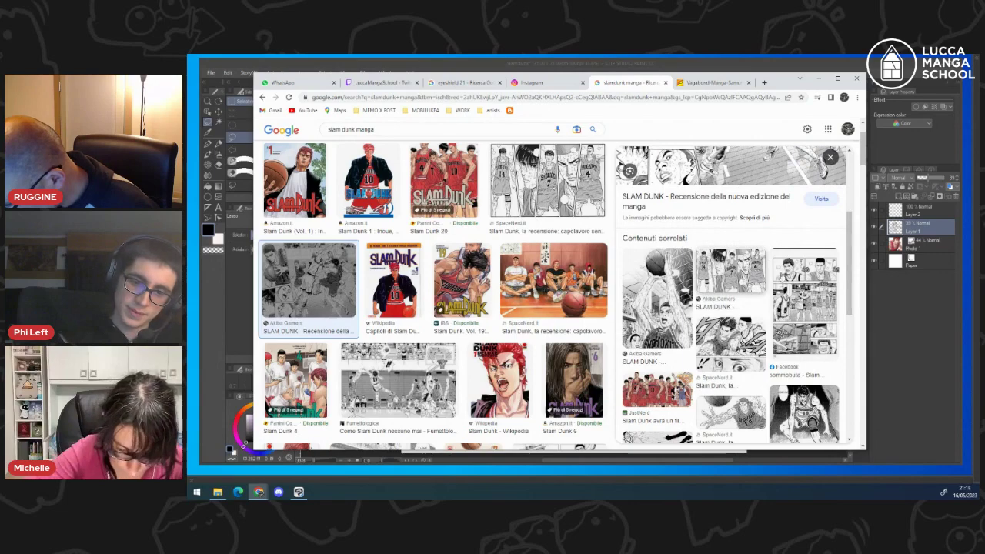
left_click(803, 289)
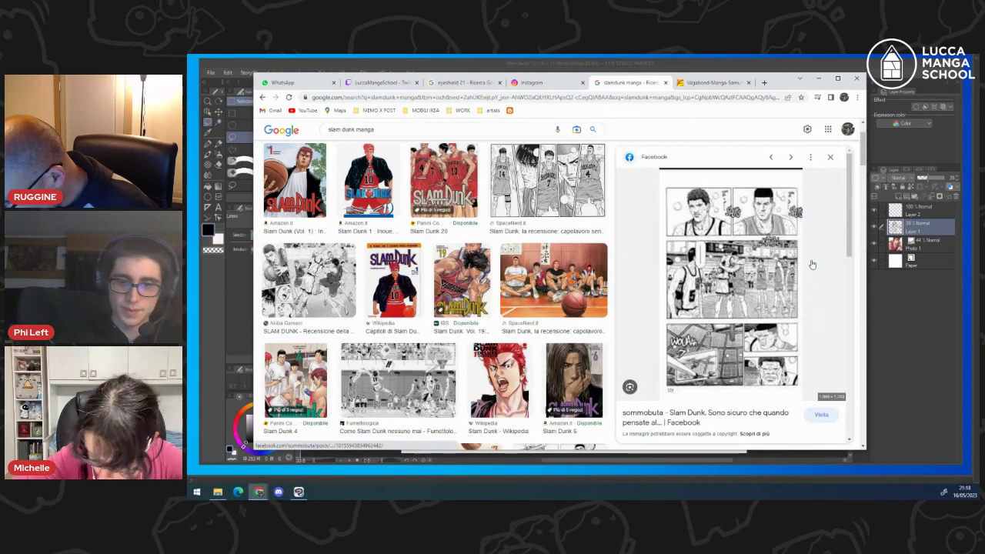
scroll(812, 264, "down", 3)
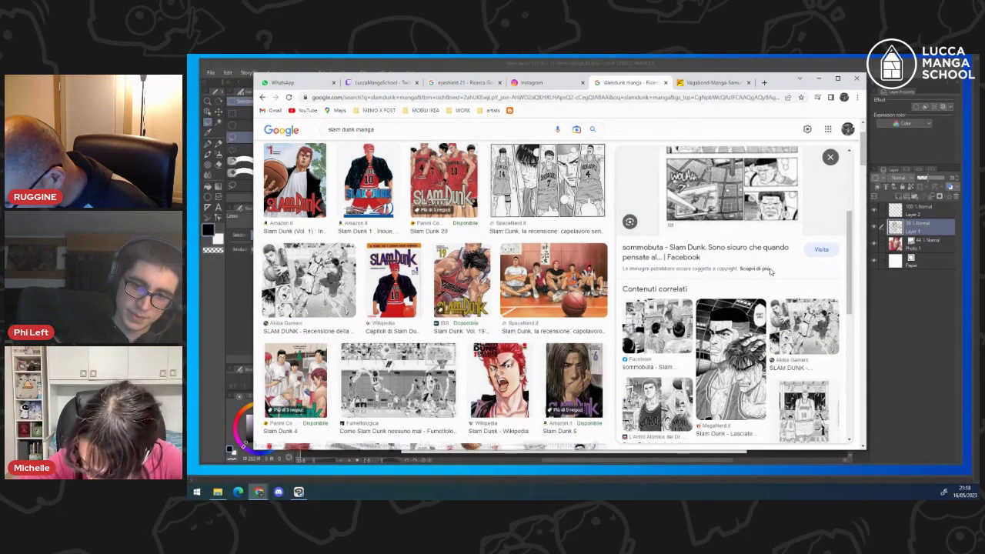
scroll(770, 271, "down", 1)
left_click(754, 294)
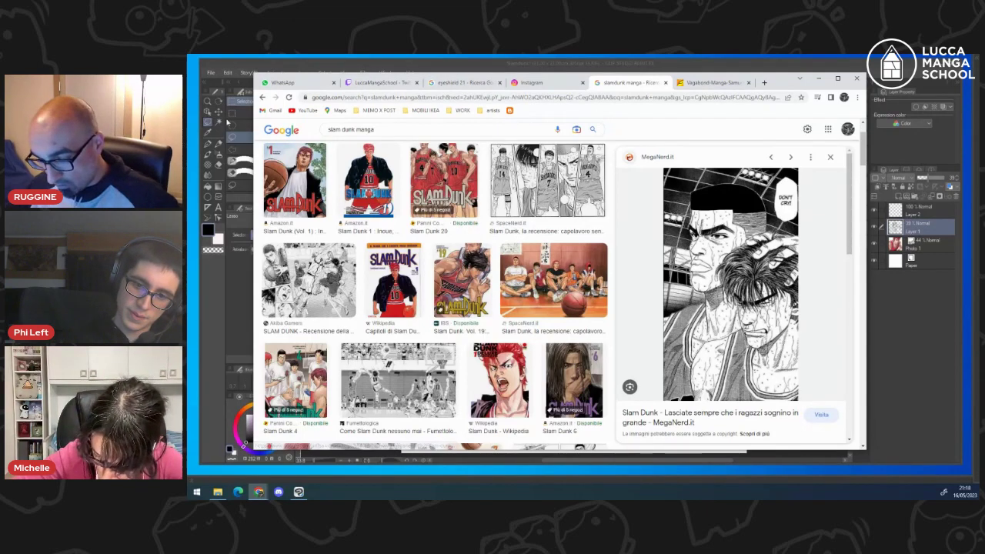
- Search images for "real manga" and preview the wheelchair basketball drawing from Basket Café Forum
left_click_drag(353, 131, 291, 118)
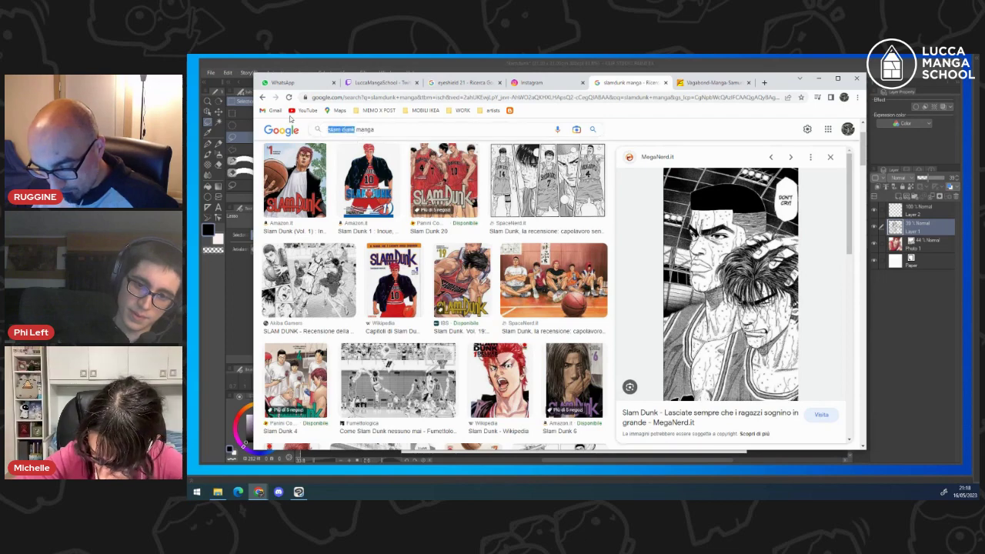
type("real")
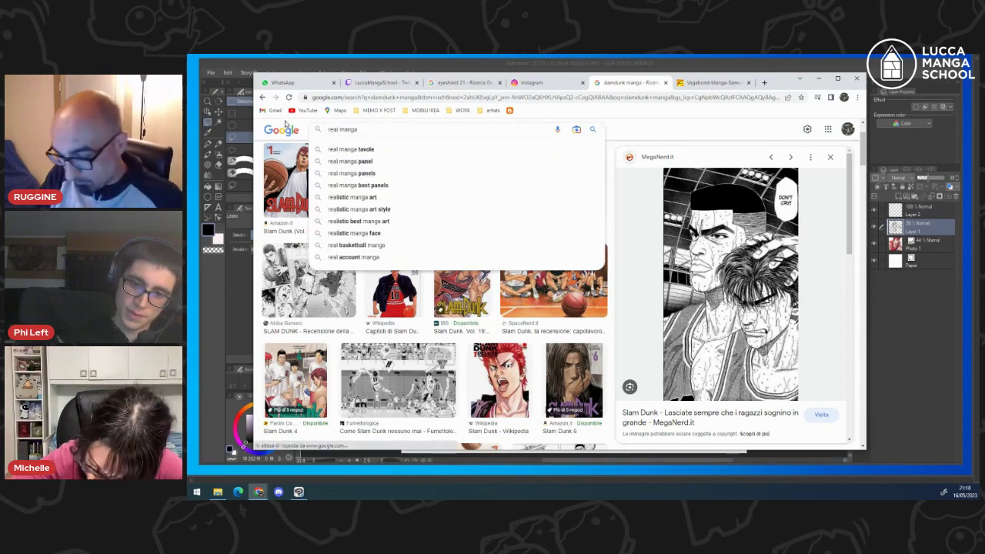
key("Return")
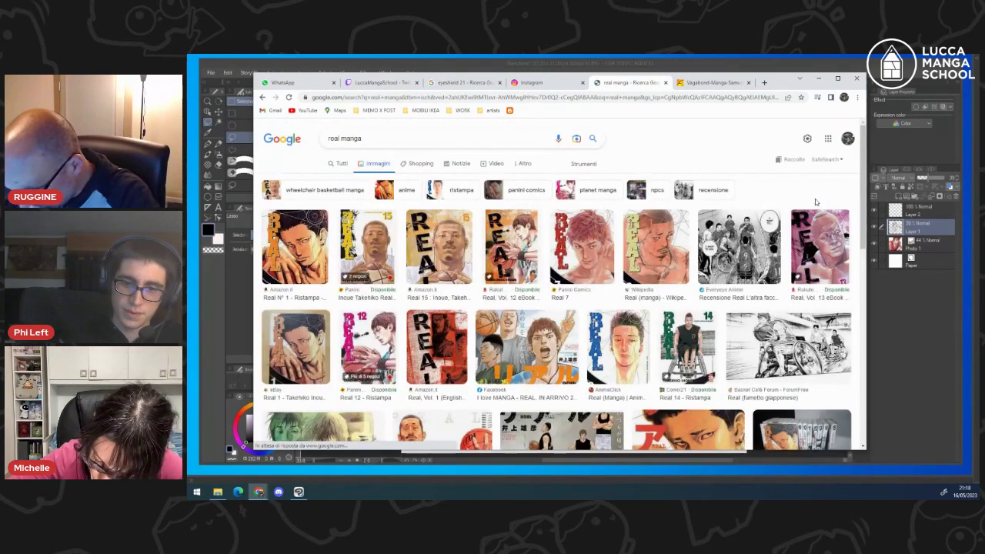
left_click(789, 346)
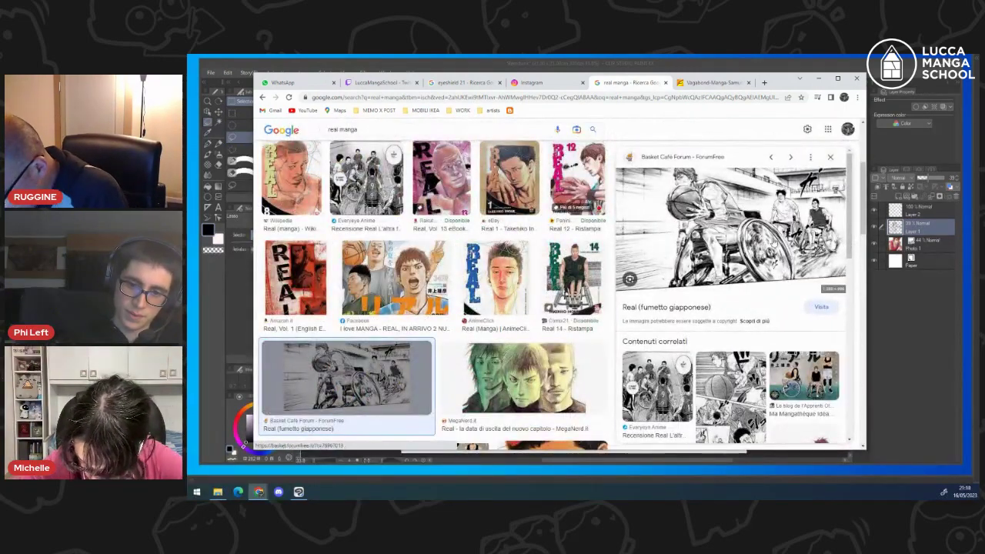
- Browse the images related to the wheelchair basketball drawing and preview the full-page match scene from Chuva de Nanquim
scroll(773, 242, "down", 3)
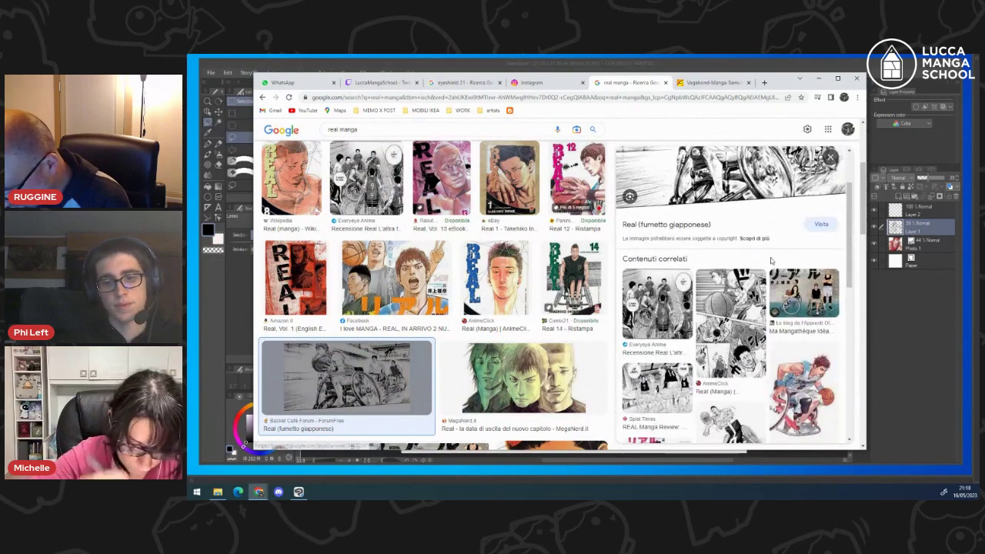
scroll(773, 259, "down", 2)
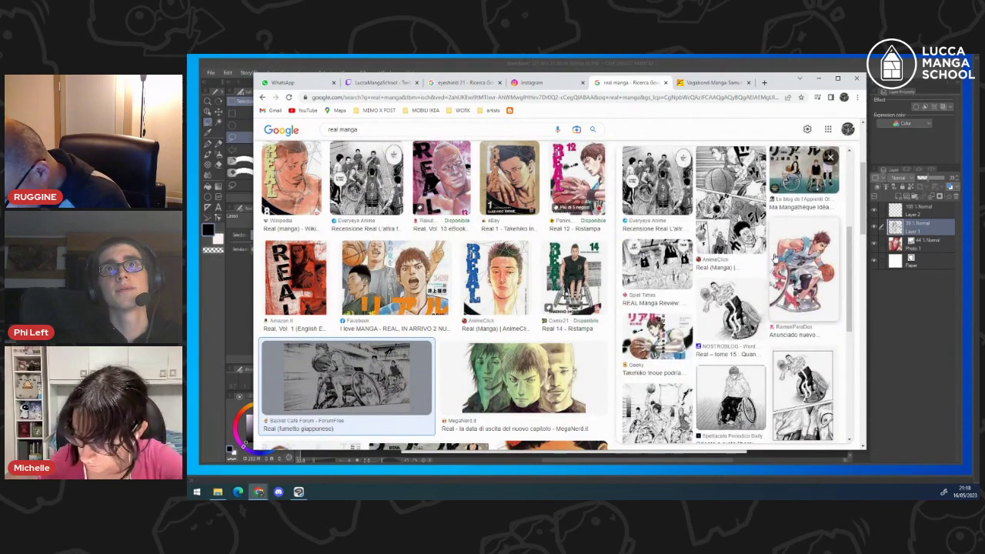
scroll(773, 258, "down", 1)
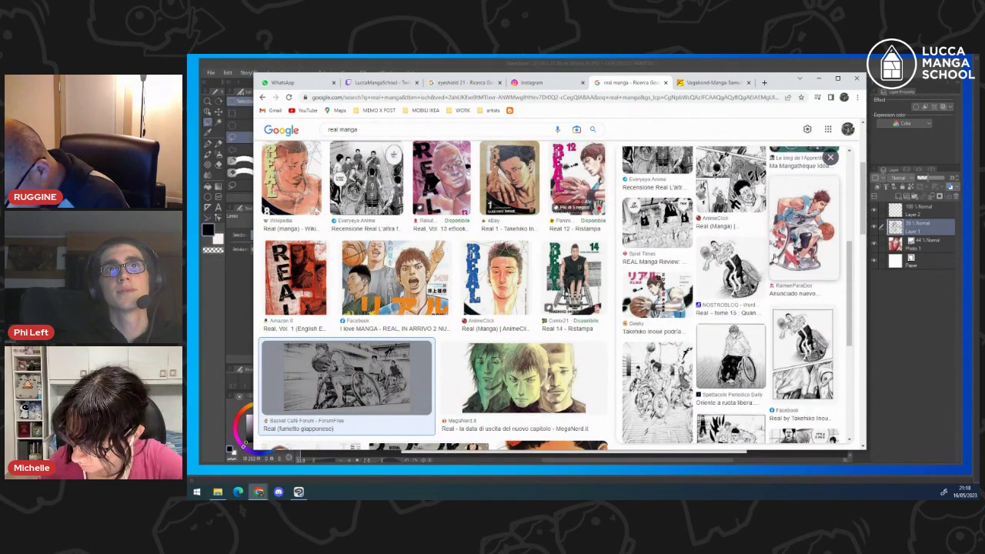
scroll(773, 258, "down", 1)
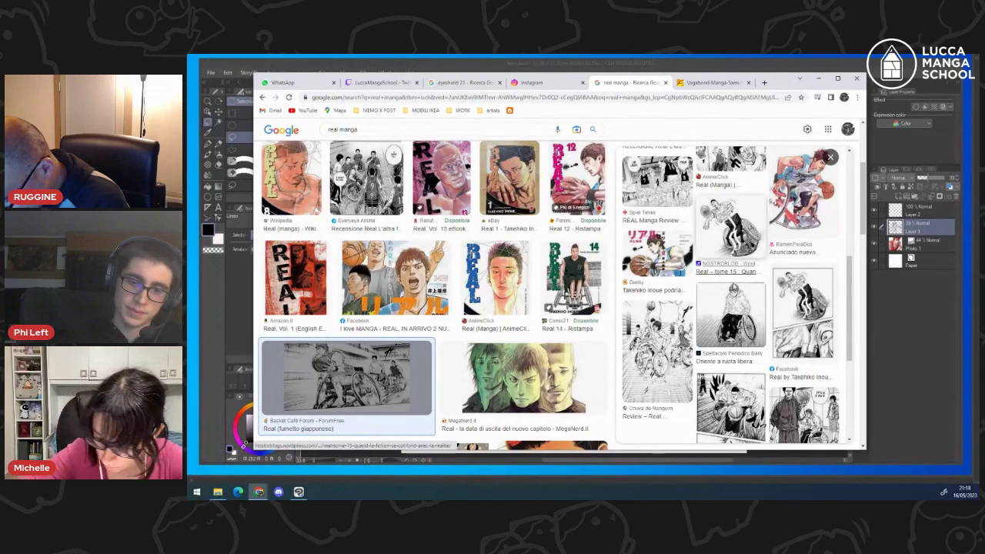
left_click(660, 339)
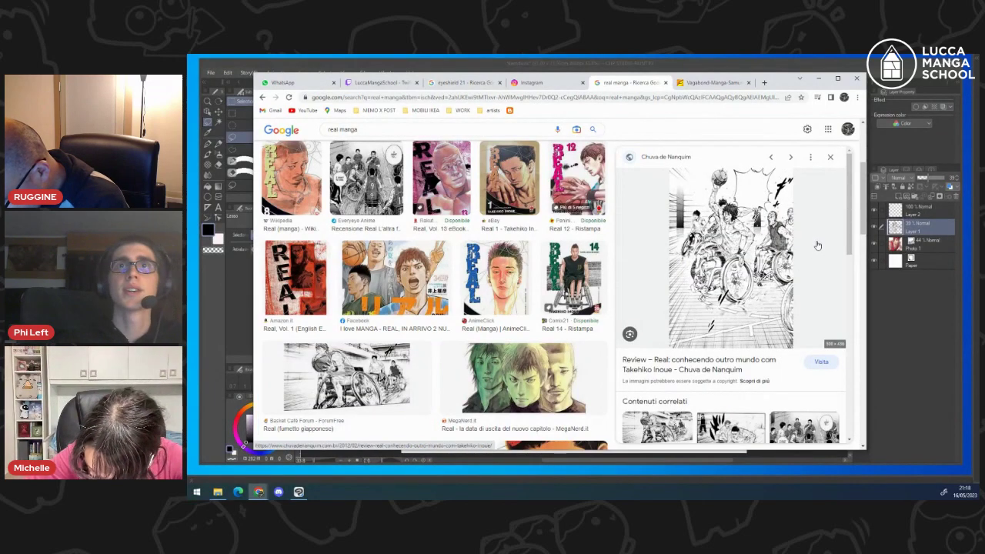
- Look through the images related to the Chuva de Nanquim page and preview the Real manga page from AnimeClick
scroll(817, 245, "down", 3)
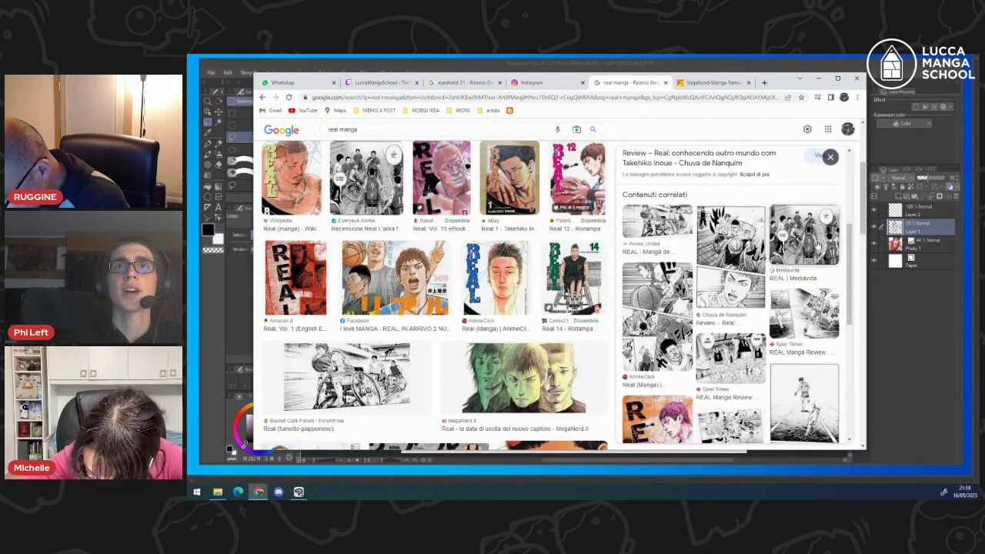
scroll(817, 245, "down", 5)
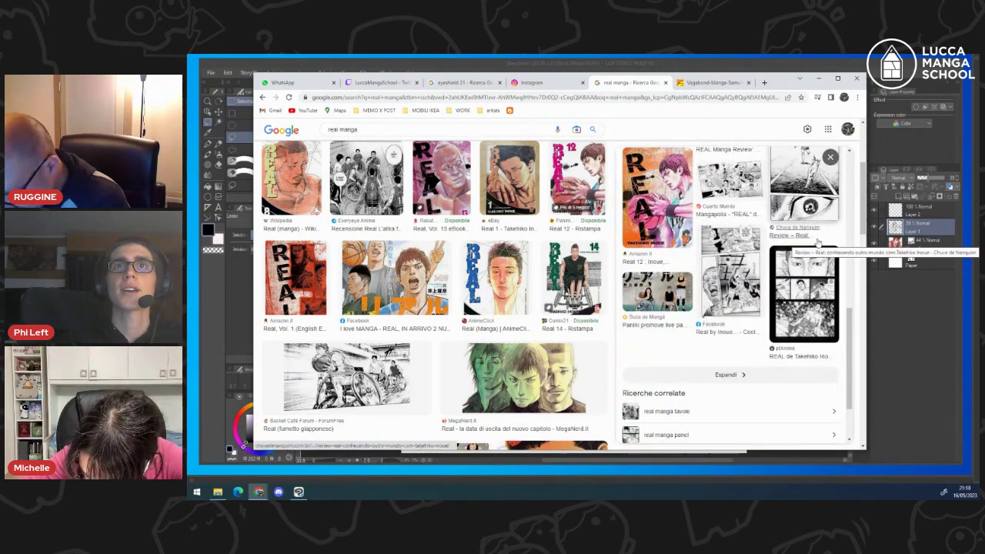
left_click(817, 243)
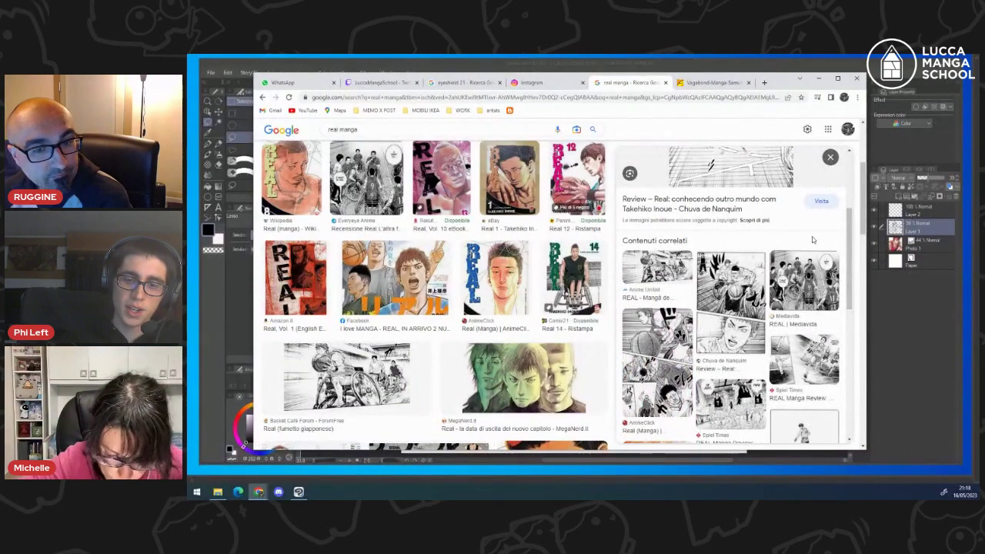
scroll(811, 240, "down", 3)
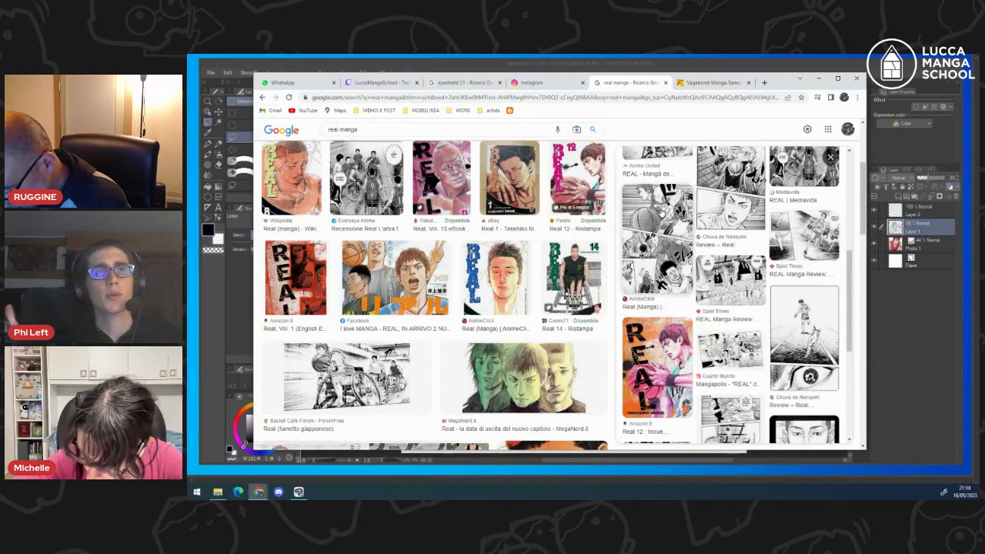
left_click(658, 238)
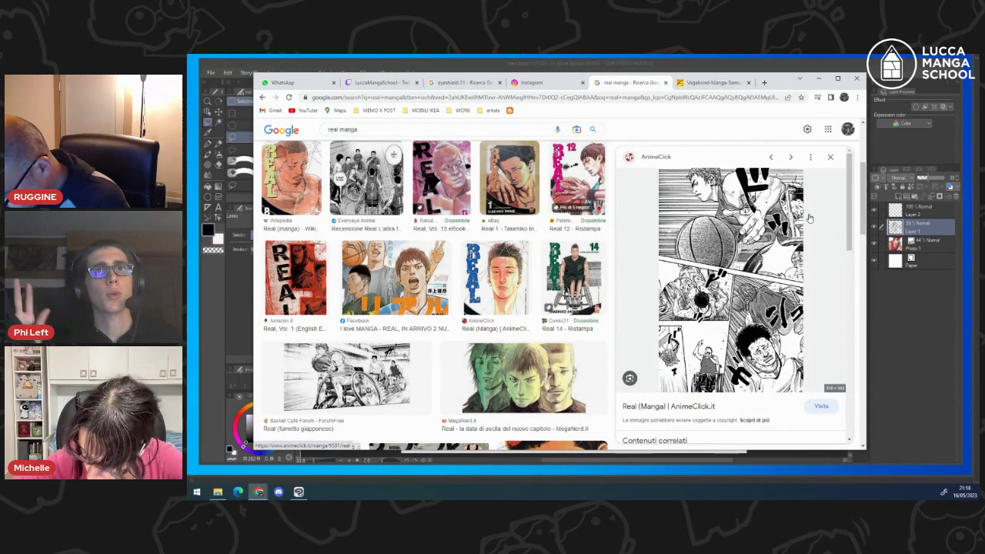
- Browse the images related to the AnimeClick page and further down the main "real manga" results for more artwork
scroll(809, 219, "down", 5)
scroll(809, 217, "down", 3)
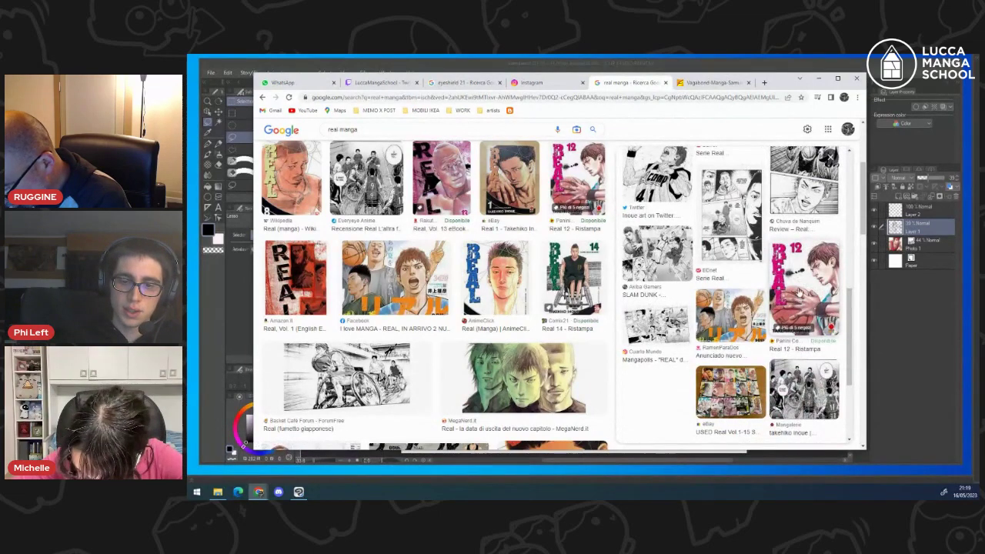
scroll(798, 293, "down", 2)
scroll(790, 254, "up", 10)
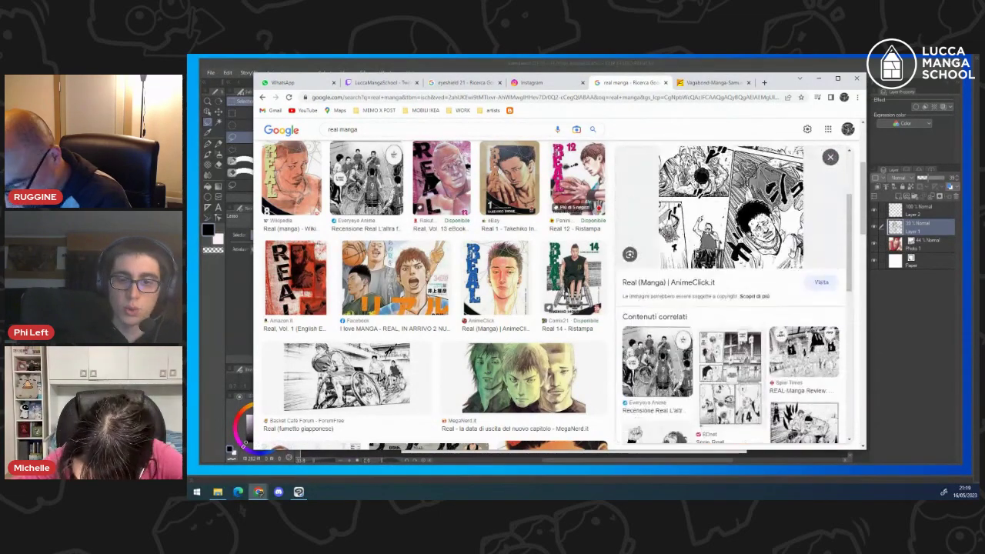
scroll(496, 192, "up", 3)
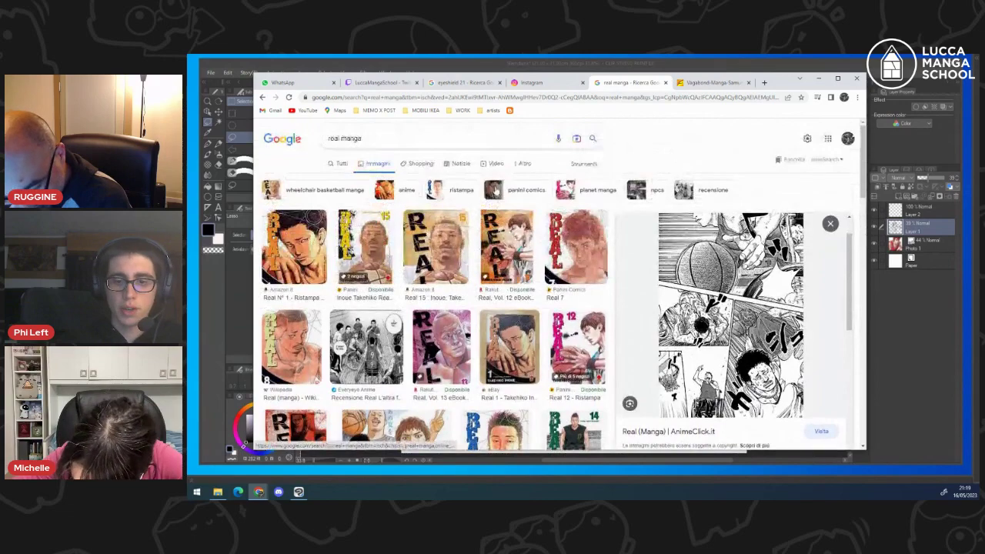
scroll(496, 190, "down", 5)
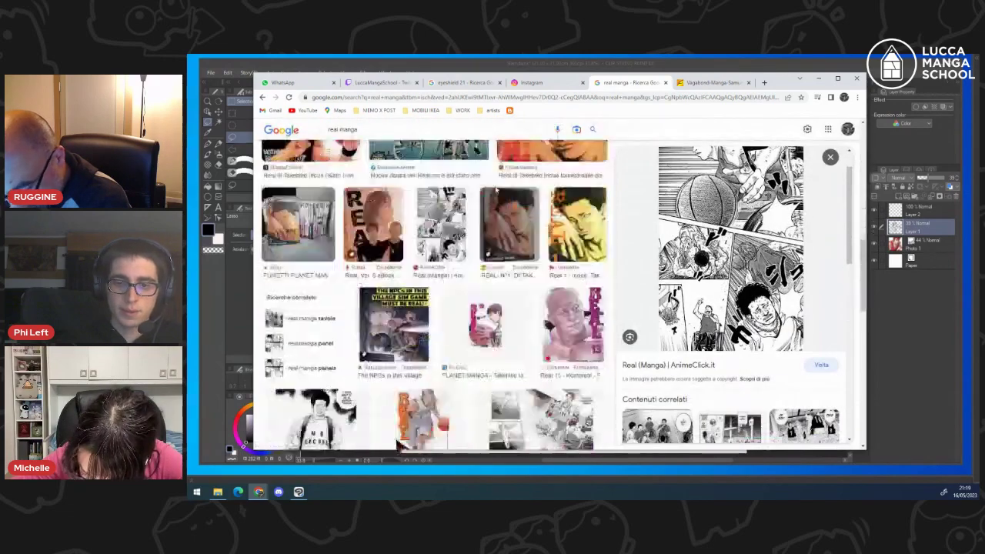
- Browse the remaining "real manga" image results for basketball scenes, covers and character artwork, finishing back at the first results
scroll(496, 190, "down", 2)
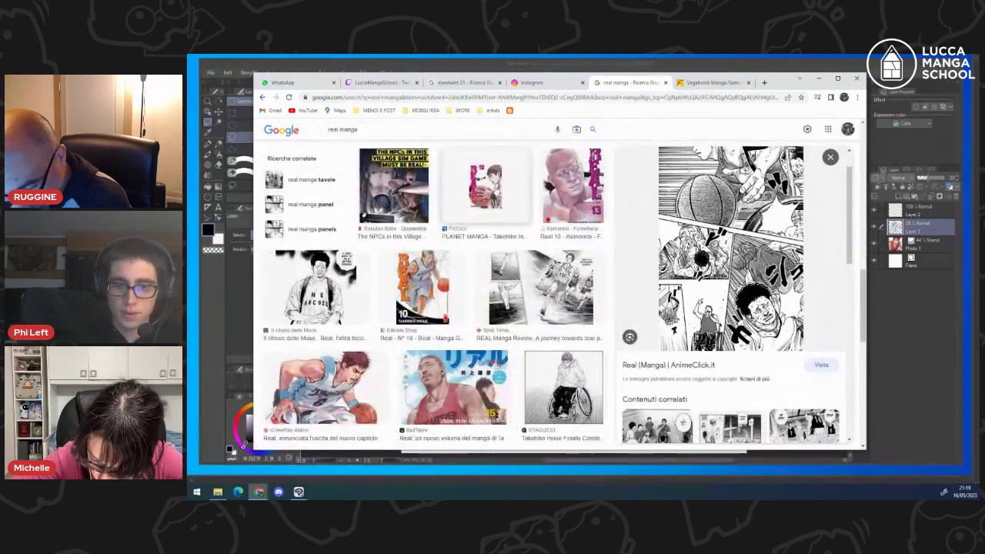
scroll(497, 192, "down", 2)
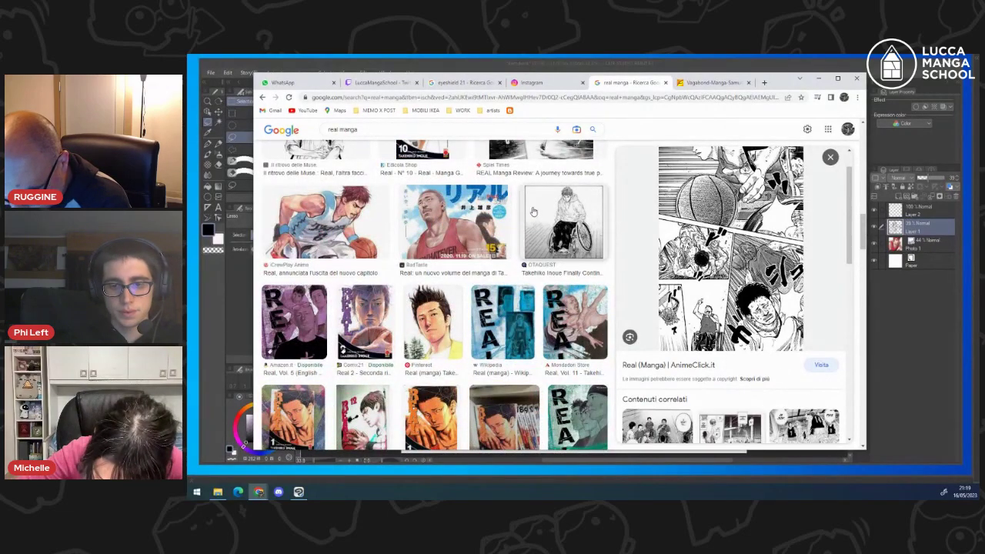
scroll(534, 211, "down", 1)
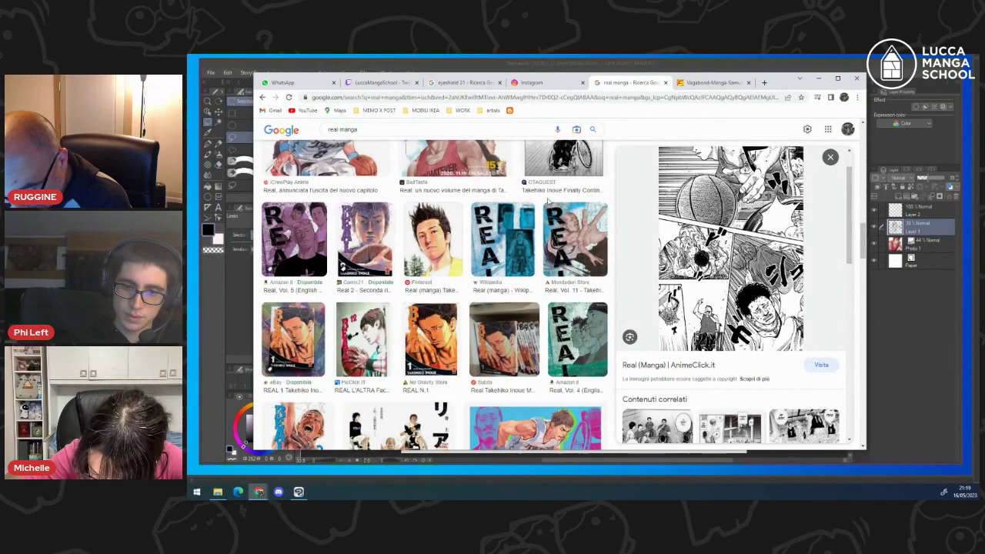
scroll(570, 258, "down", 2)
scroll(570, 258, "down", 6)
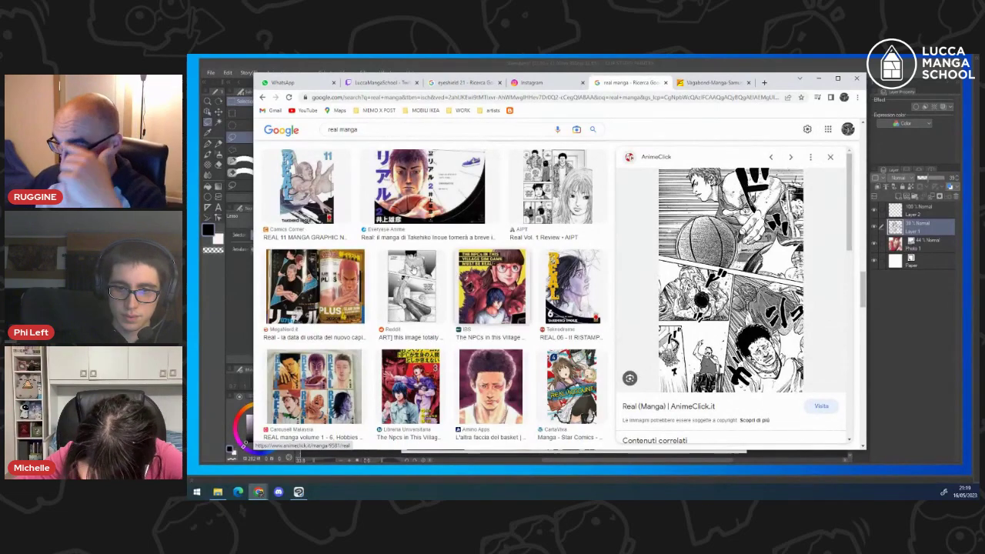
scroll(451, 285, "down", 5)
scroll(450, 285, "down", 4)
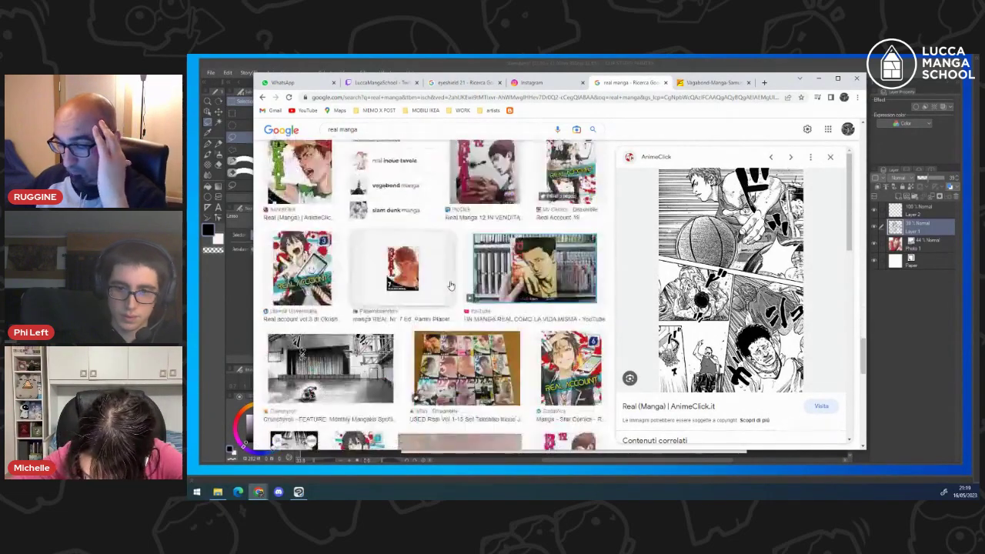
scroll(450, 285, "down", 8)
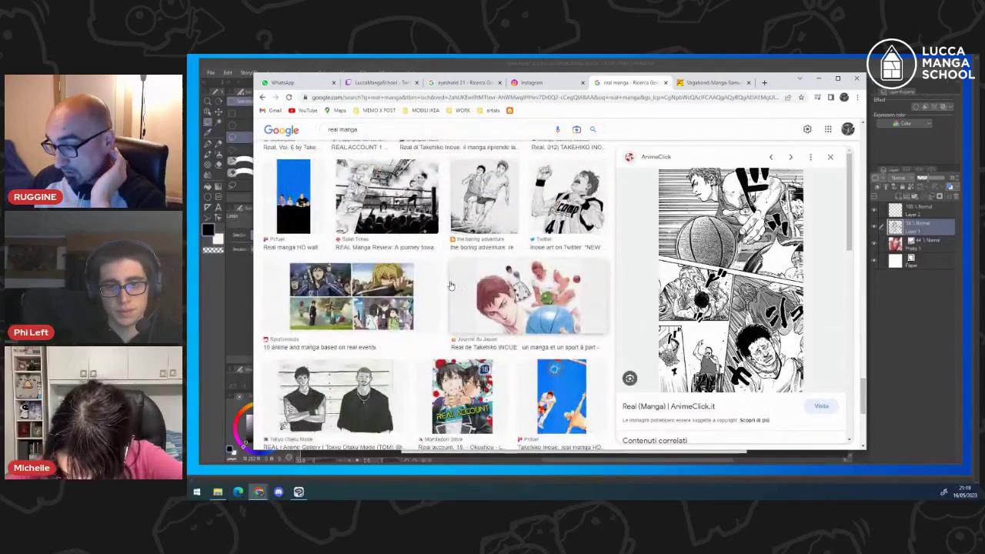
scroll(450, 284, "down", 10)
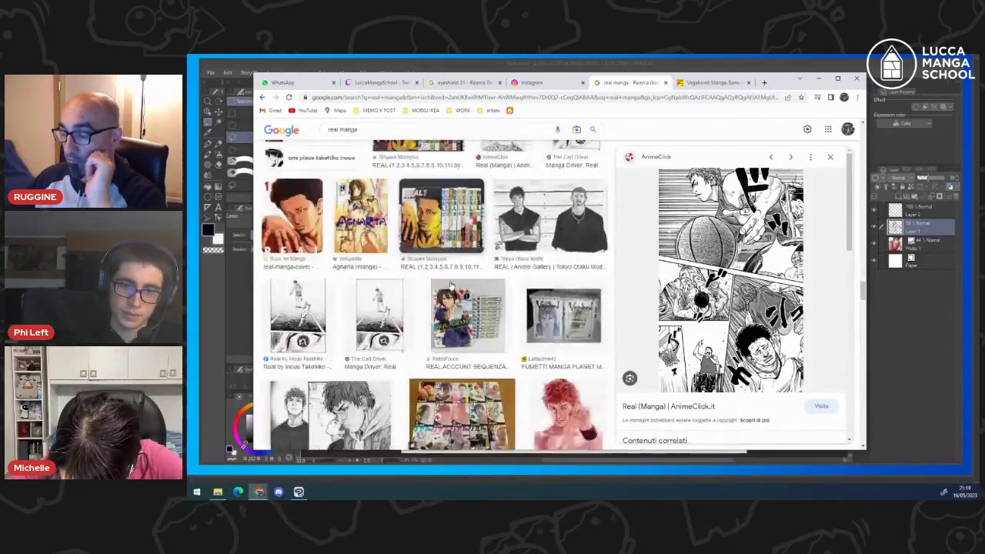
scroll(450, 284, "down", 10)
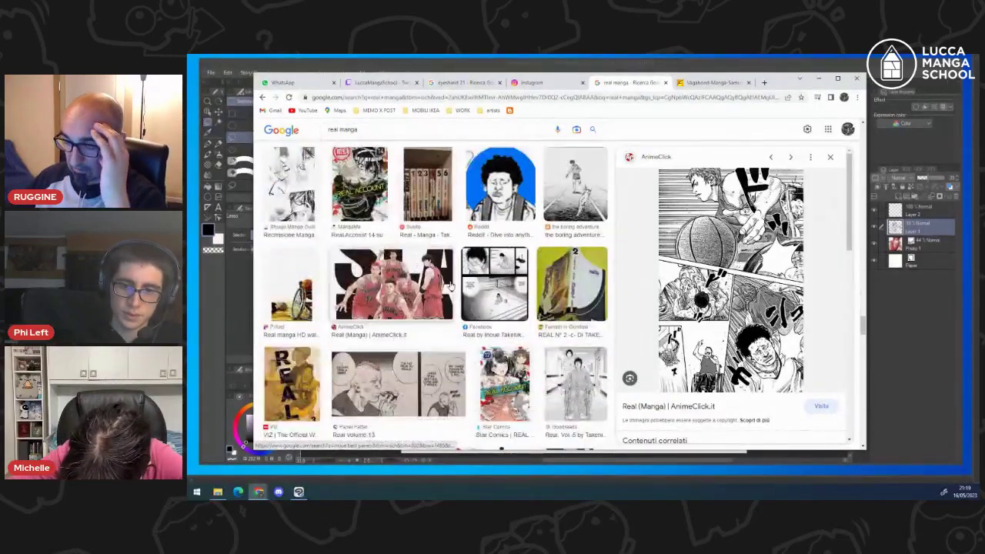
scroll(451, 284, "down", 8)
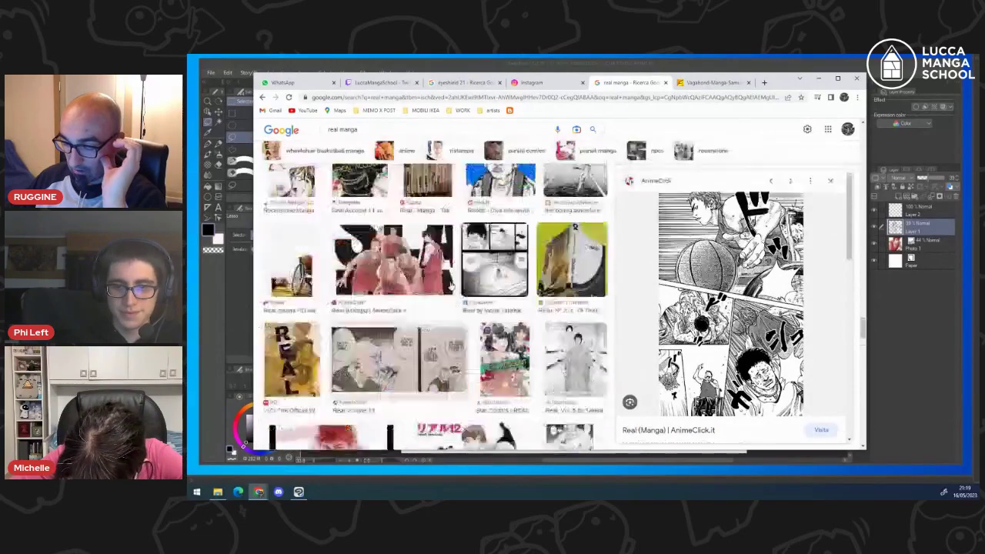
scroll(451, 284, "down", 10)
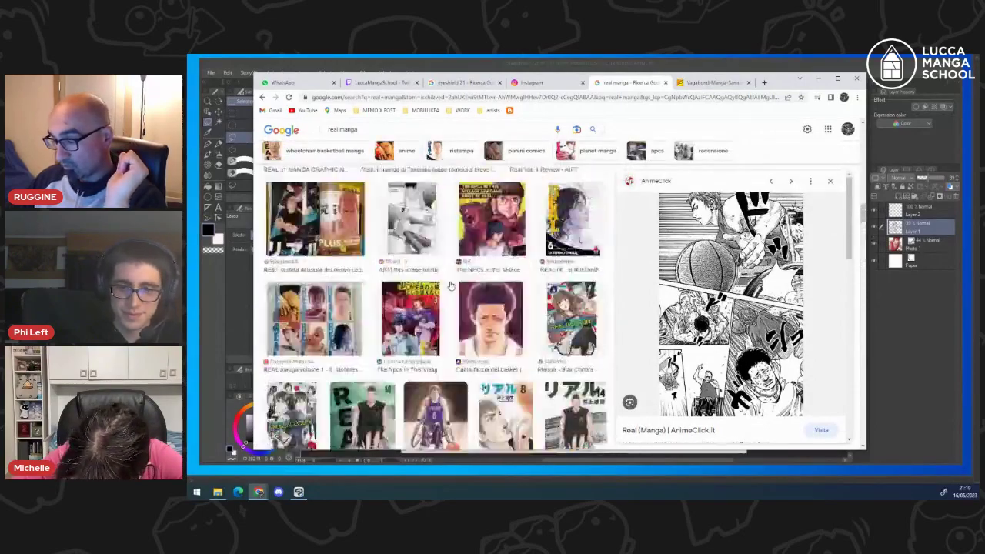
scroll(452, 286, "up", 5)
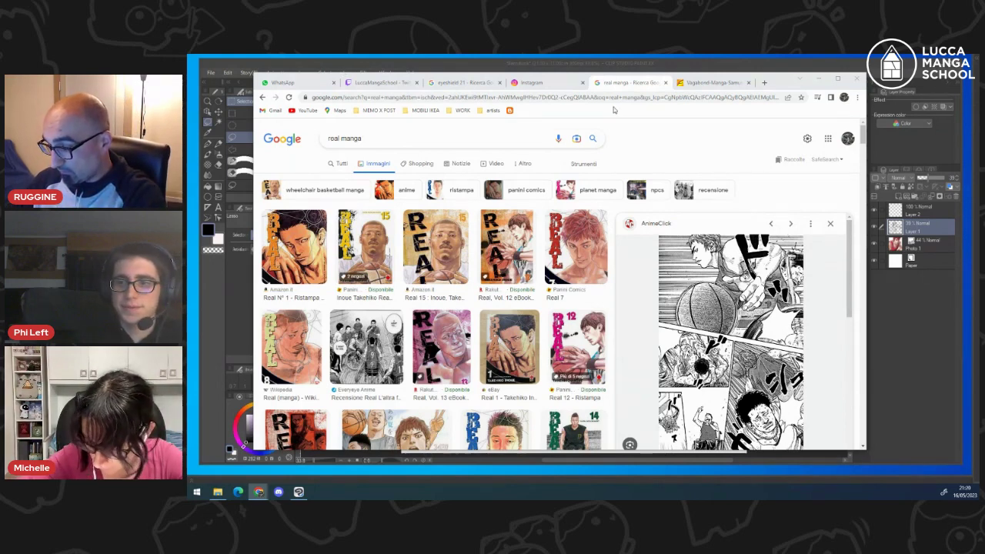
left_click(800, 79)
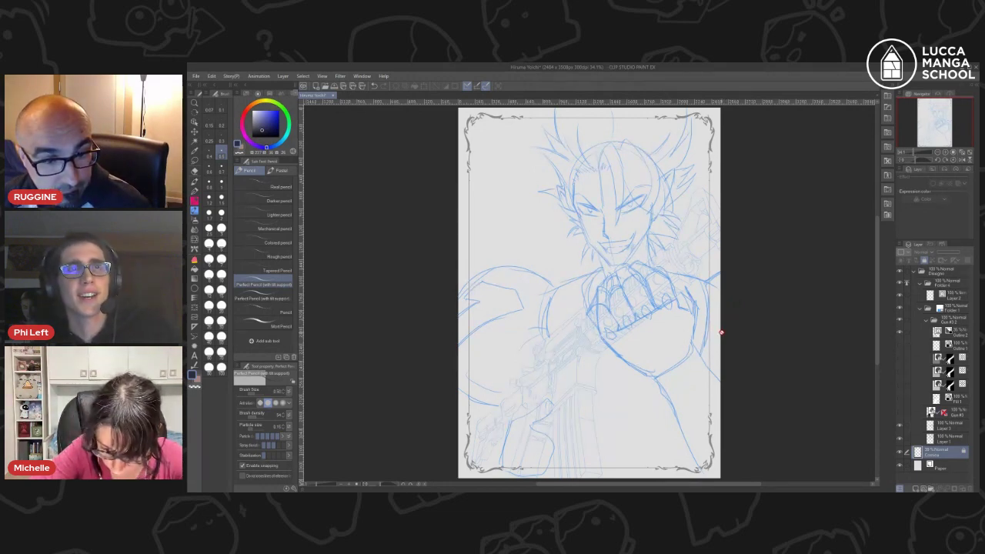
- Undo the last change and reshape the hair and side of the spiky-haired character's head on Layer 1 with Liquify
key("ctrl+z")
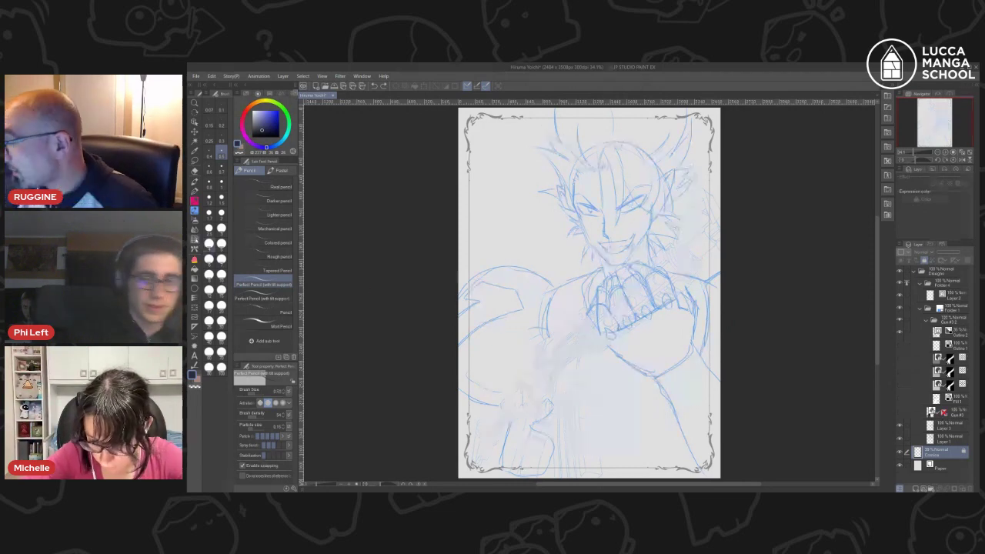
left_click(194, 239)
left_click(948, 439)
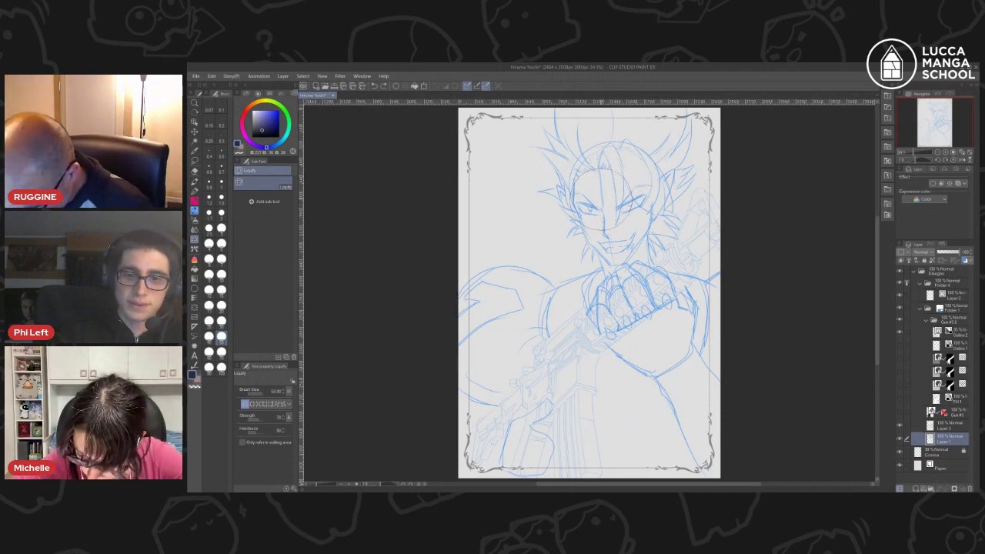
mouse_move(650, 146)
left_mouse_down()
mouse_move(677, 201)
mouse_move(680, 192)
left_mouse_up()
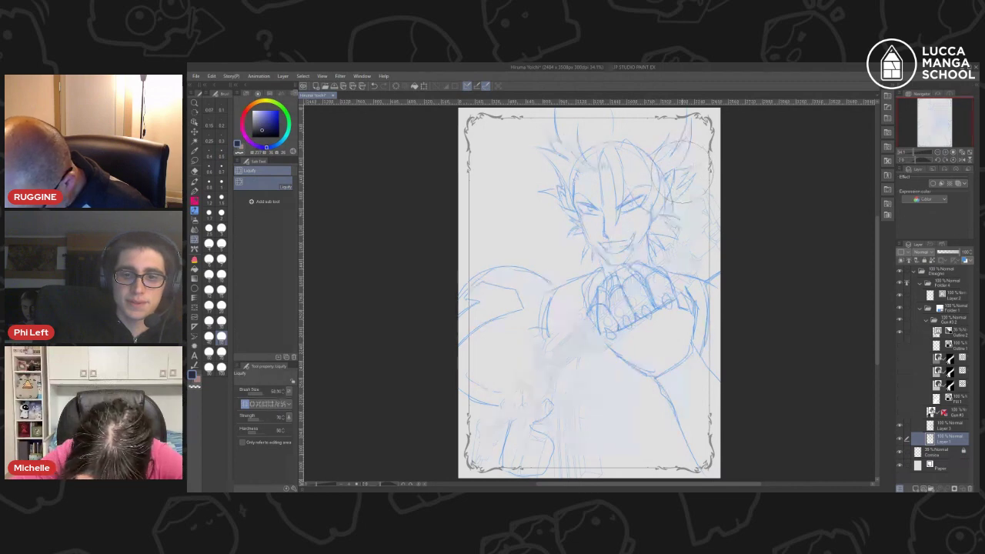
left_click(222, 276)
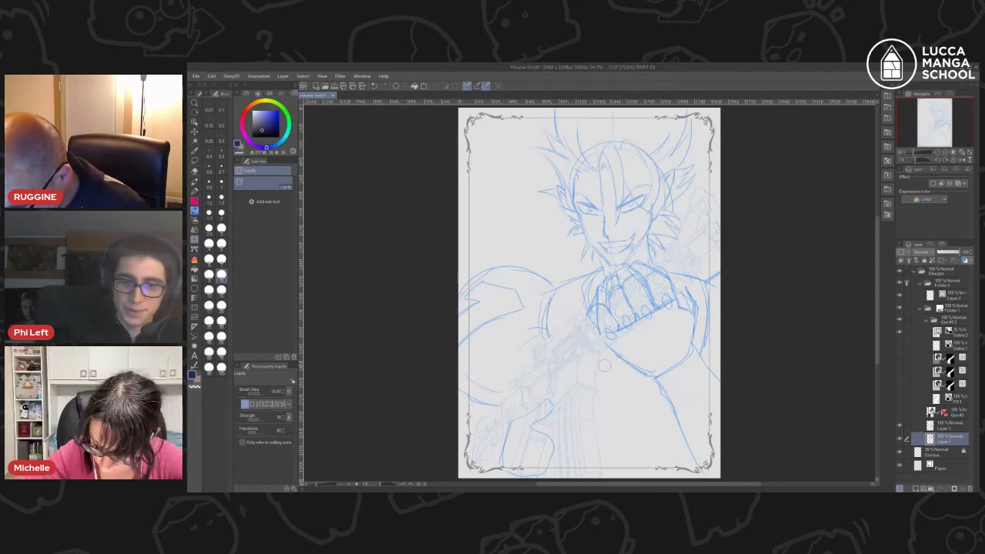
- Adjust the raised fist's linework on Layer 3 with Liquify and clean it up with the hard eraser
left_click(951, 428)
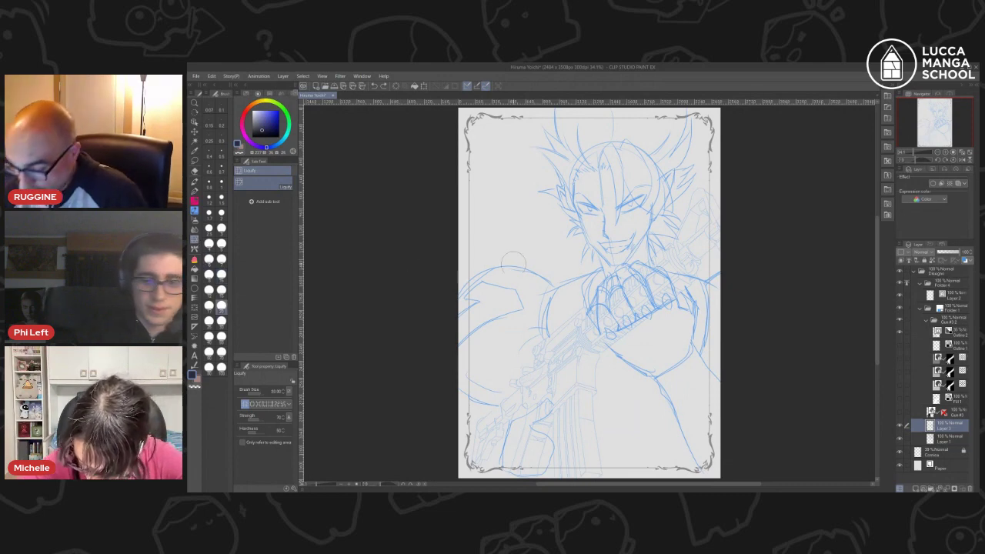
left_click(221, 351)
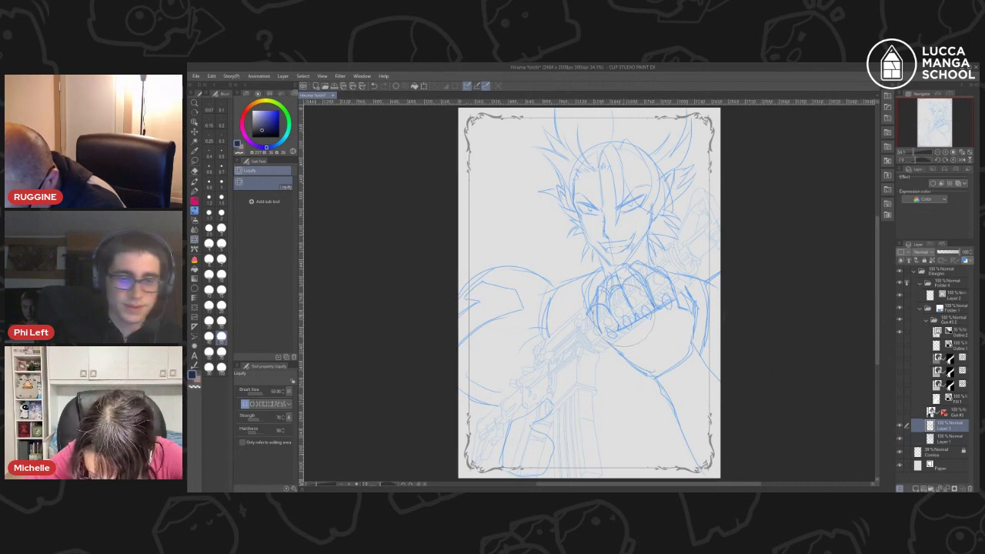
key("e")
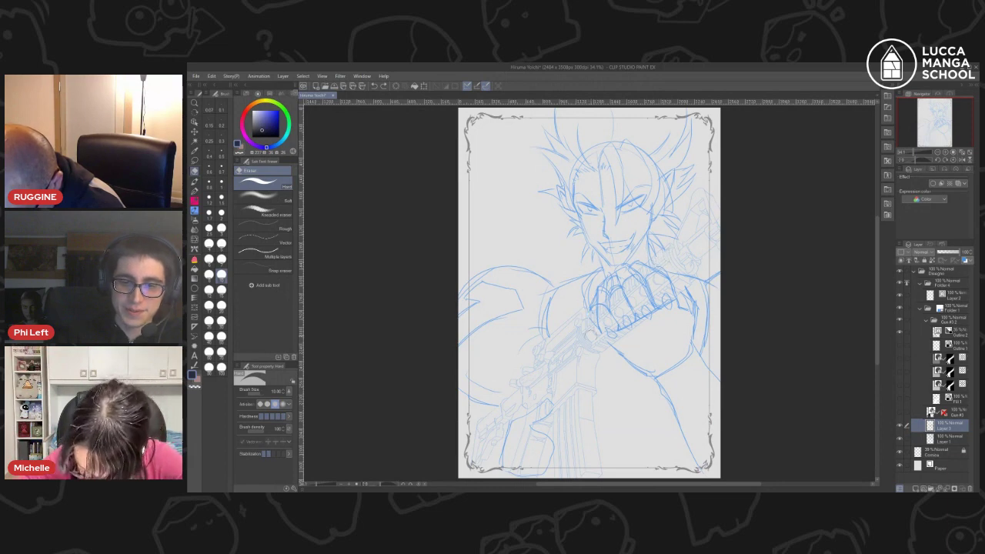
- Sketch the fingers of the lower hand gripping the rifle on Layer 3 with the Perfect Pencil, undoing unwanted strokes
key("p")
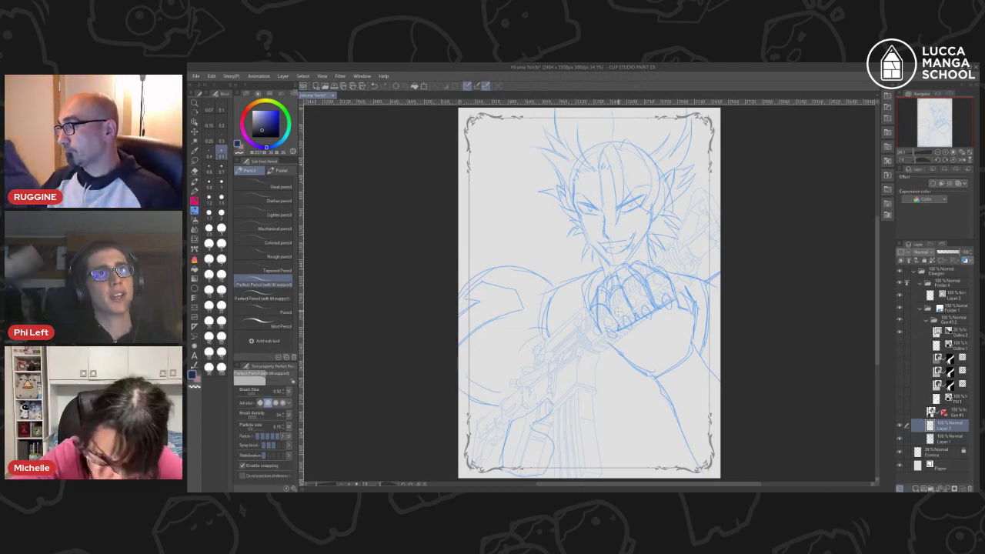
key("ctrl+z")
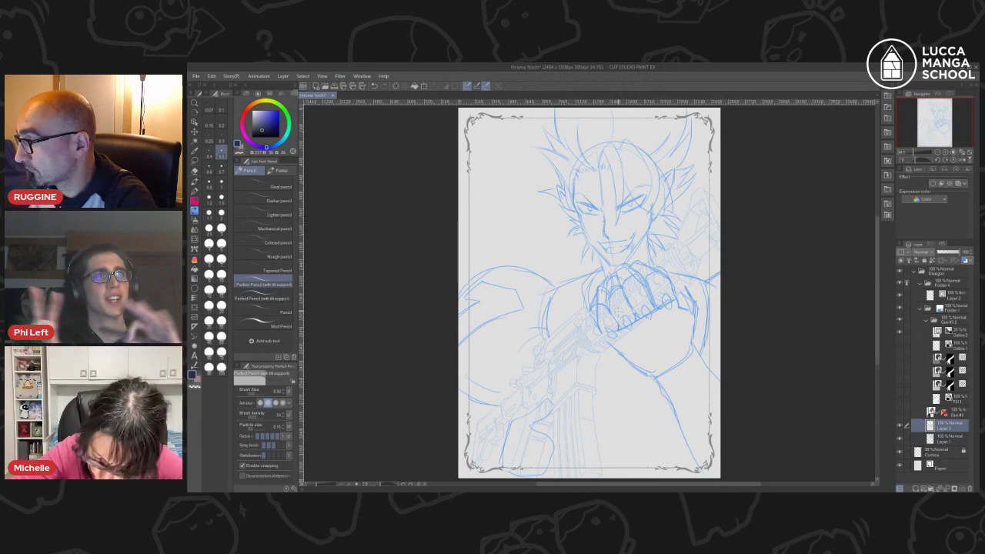
key("ctrl+z")
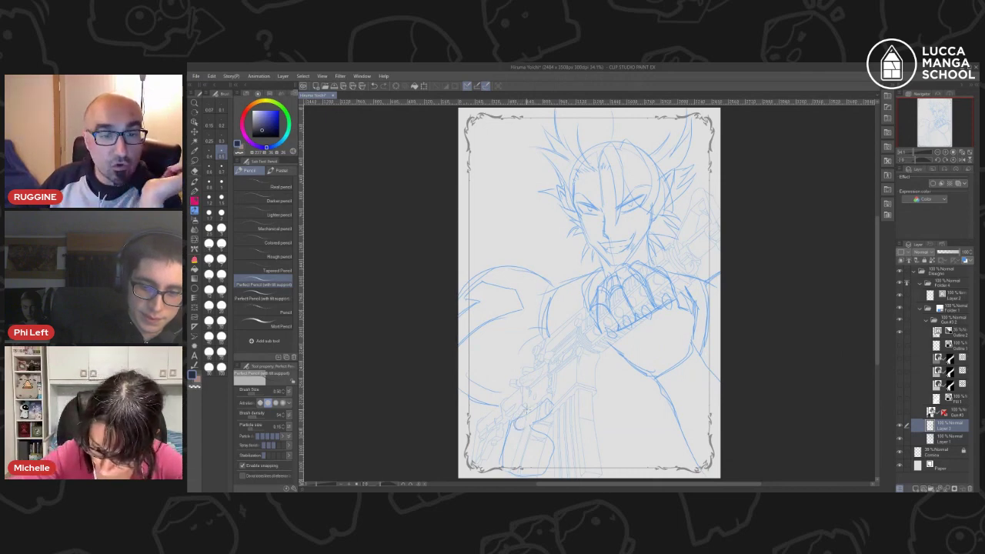
mouse_move(514, 421)
left_mouse_down()
mouse_move(527, 412)
mouse_move(526, 425)
mouse_move(533, 405)
mouse_move(547, 420)
left_mouse_up()
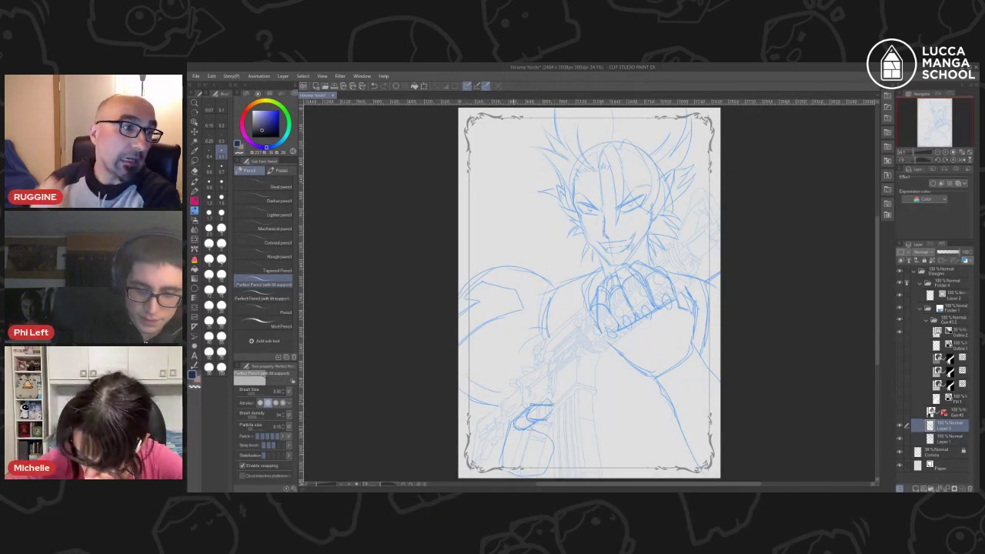
mouse_move(526, 429)
left_mouse_down()
mouse_move(544, 431)
mouse_move(512, 443)
mouse_move(524, 427)
mouse_move(531, 447)
mouse_move(549, 447)
mouse_move(508, 460)
mouse_move(552, 454)
mouse_move(531, 474)
left_mouse_up()
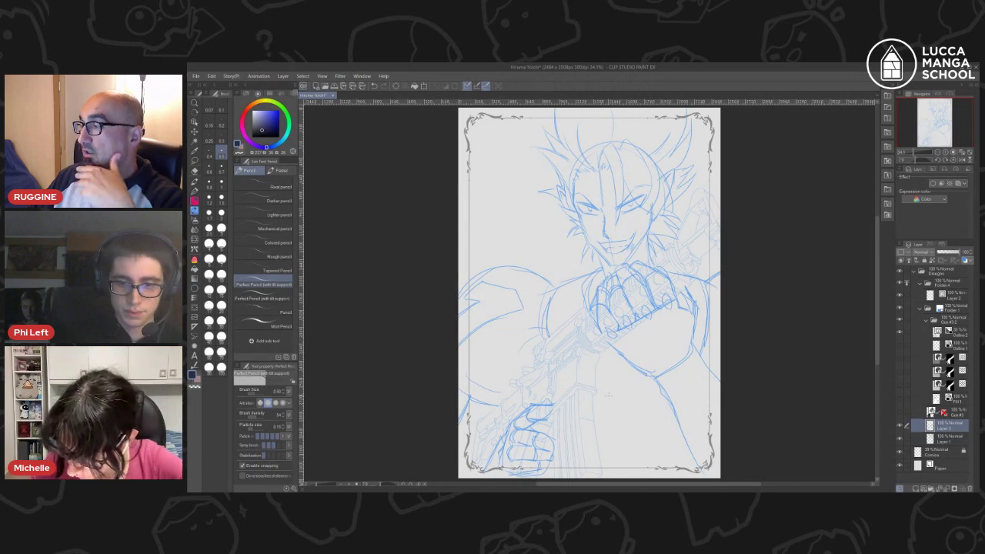
- Sketch the torso contour and long vertical clothing folds below the raised fist
left_click_drag(614, 373, 588, 417)
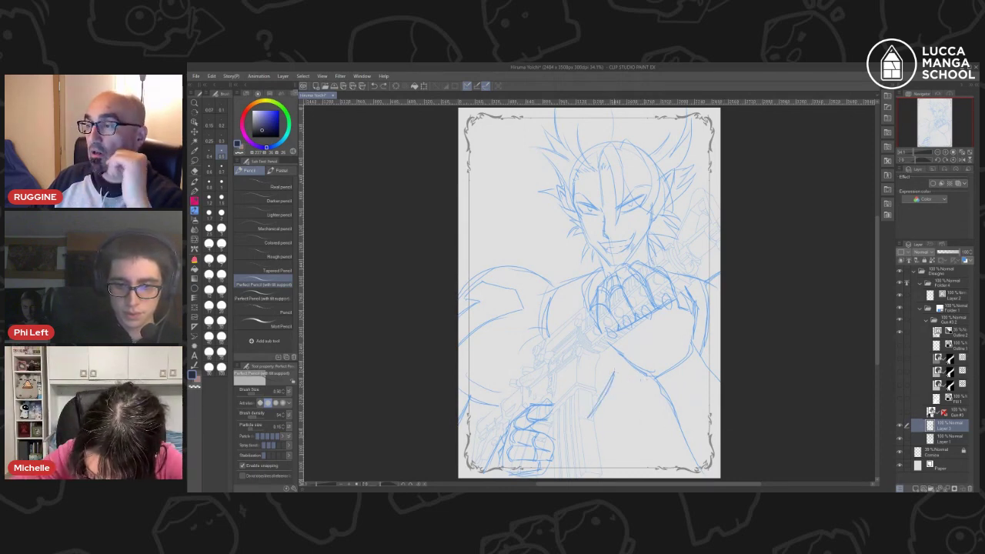
left_click_drag(644, 415, 643, 449)
left_click_drag(645, 391, 644, 475)
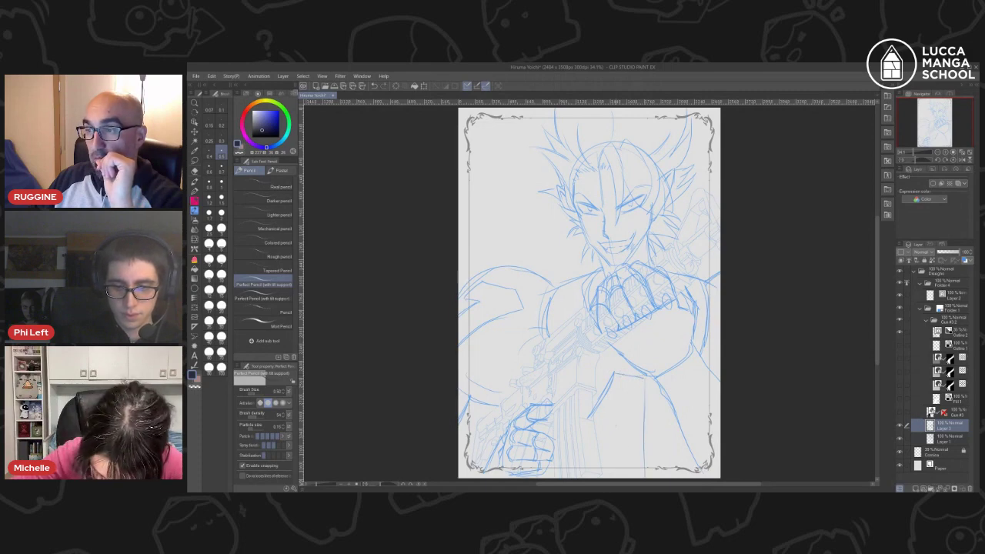
mouse_move(617, 421)
left_mouse_down()
mouse_move(603, 438)
mouse_move(616, 477)
left_mouse_up()
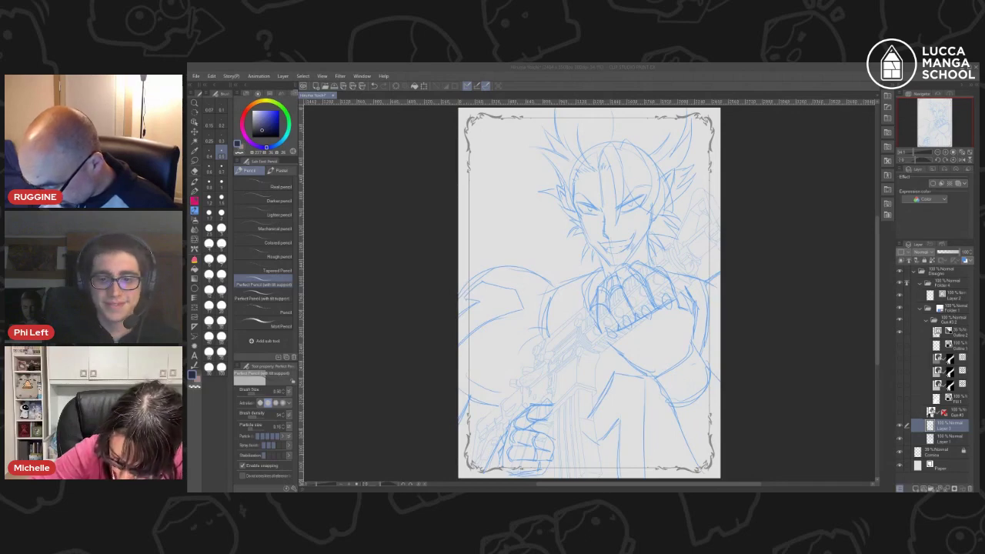
- Add the cuff and wrist lines around the lower edge of the raised fist
left_click(796, 396)
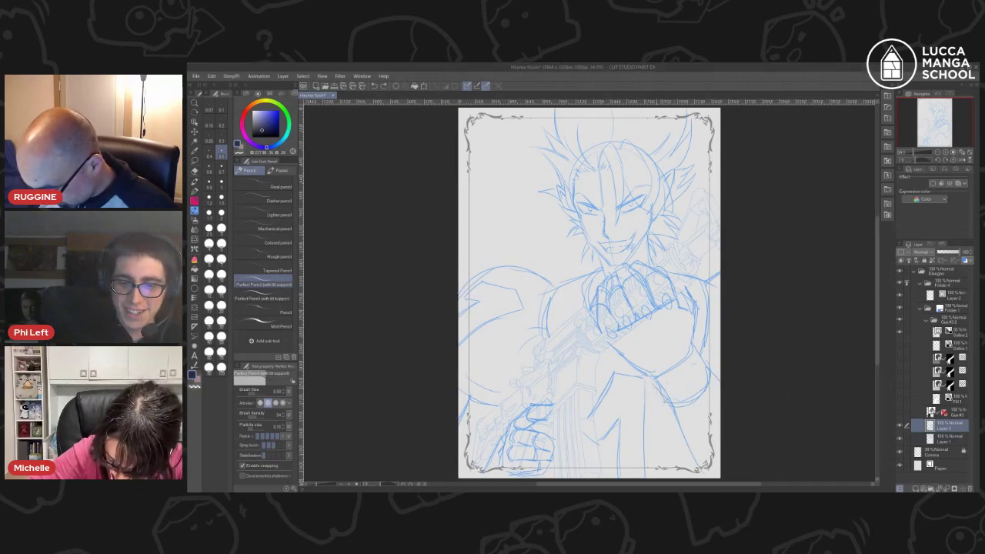
left_click_drag(652, 383, 665, 404)
mouse_move(712, 353)
left_mouse_down()
mouse_move(703, 368)
mouse_move(697, 356)
left_mouse_up()
left_click_drag(666, 376, 701, 343)
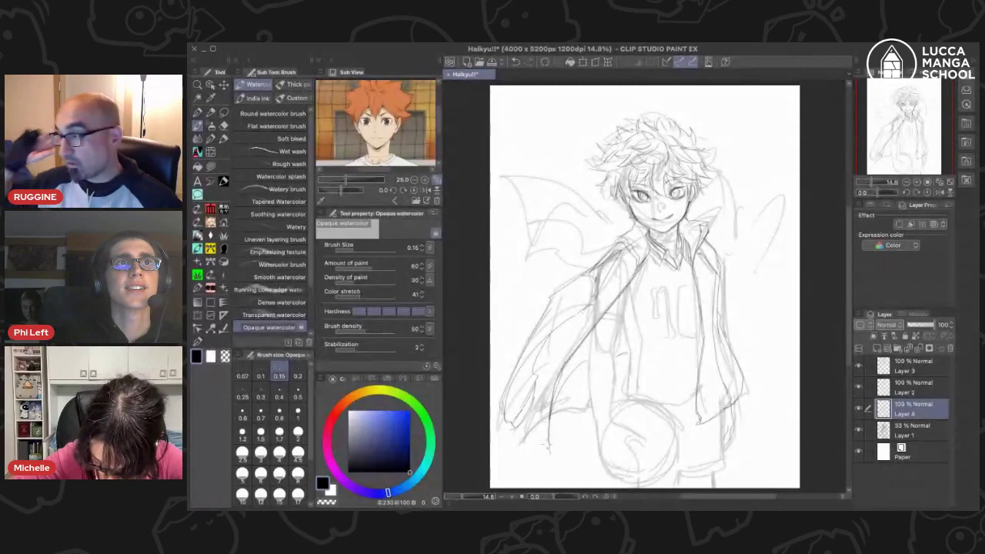
- Extend the inner edge of the Haikyu!! character's draped jacket down to its pointed hem on Layer 4
left_click_drag(551, 417, 547, 447)
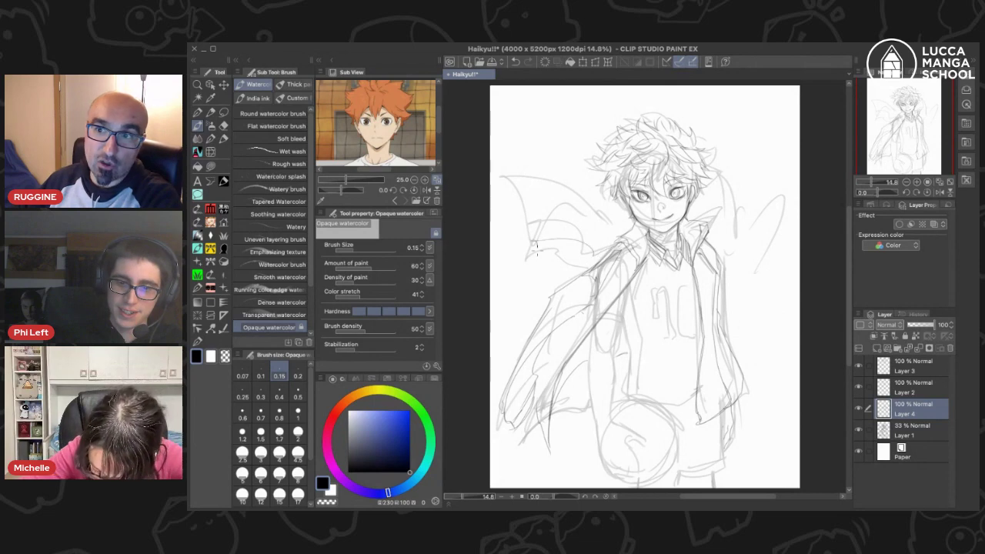
- Try outlining the windblown jacket flap on Layer 4 and check the clean lines with the rough Layer 1 hidden
mouse_move(621, 237)
left_mouse_down()
mouse_move(523, 202)
mouse_move(525, 255)
mouse_move(566, 266)
mouse_move(605, 256)
left_mouse_up()
left_click_drag(525, 200, 526, 260)
key("super+z")
left_click_drag(525, 200, 527, 259)
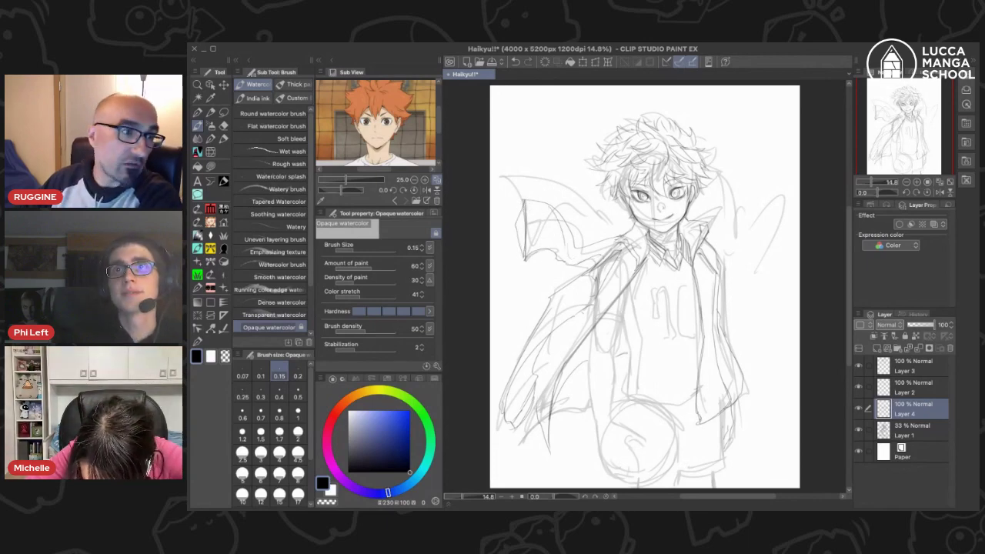
left_click(860, 430)
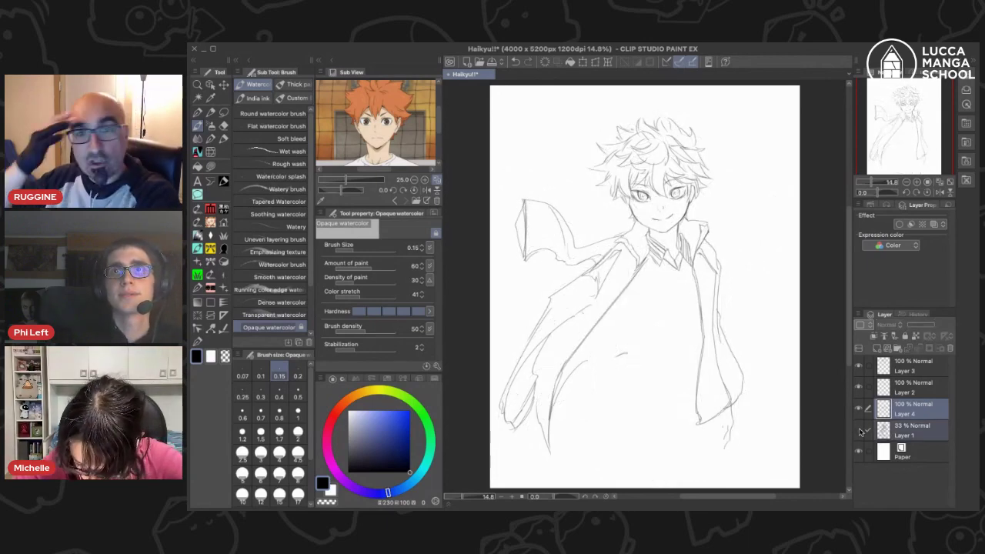
left_click(859, 429)
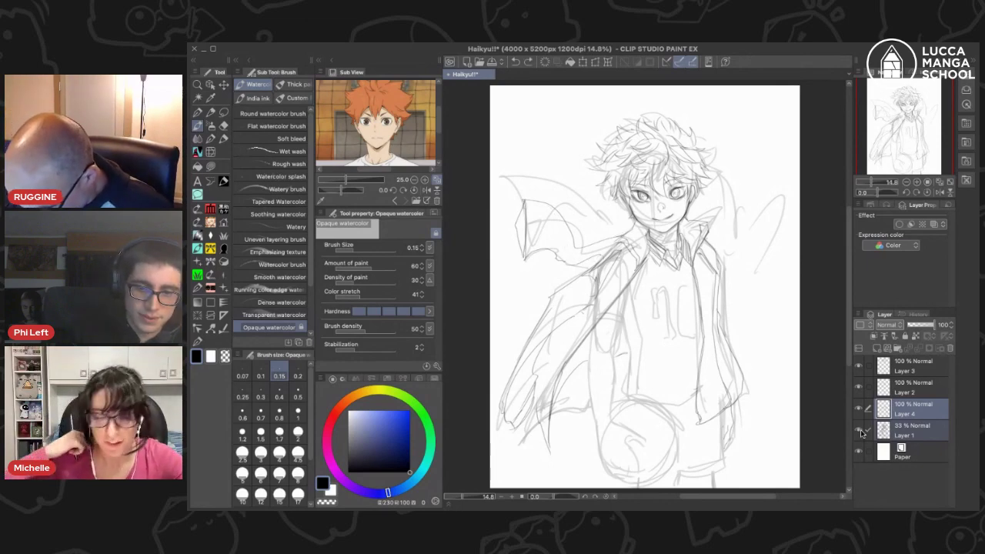
- Undo the windblown flap's outline strokes and draw a fold line down the draped jacket sleeve
key("super+z")
key("super+z")
key("super+z")
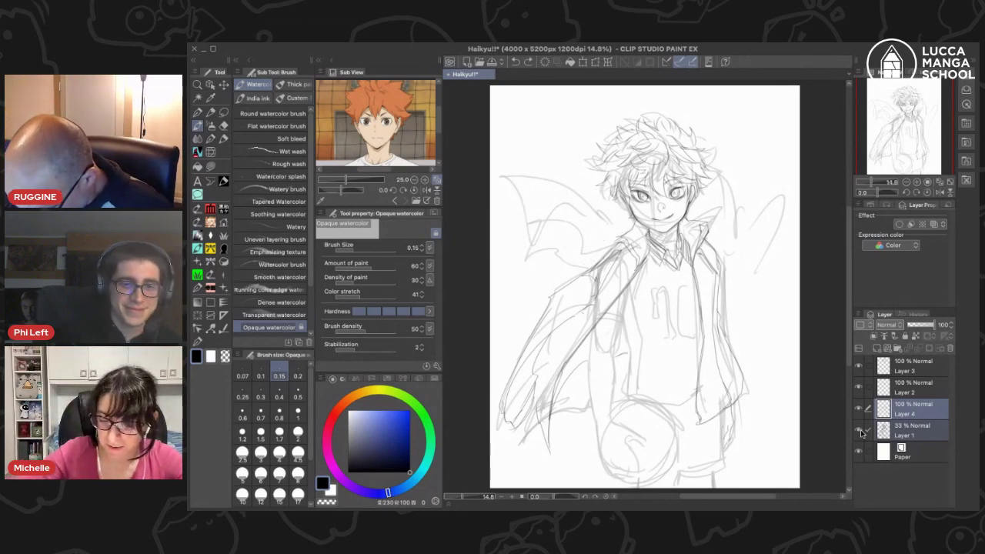
left_click_drag(586, 326, 538, 396)
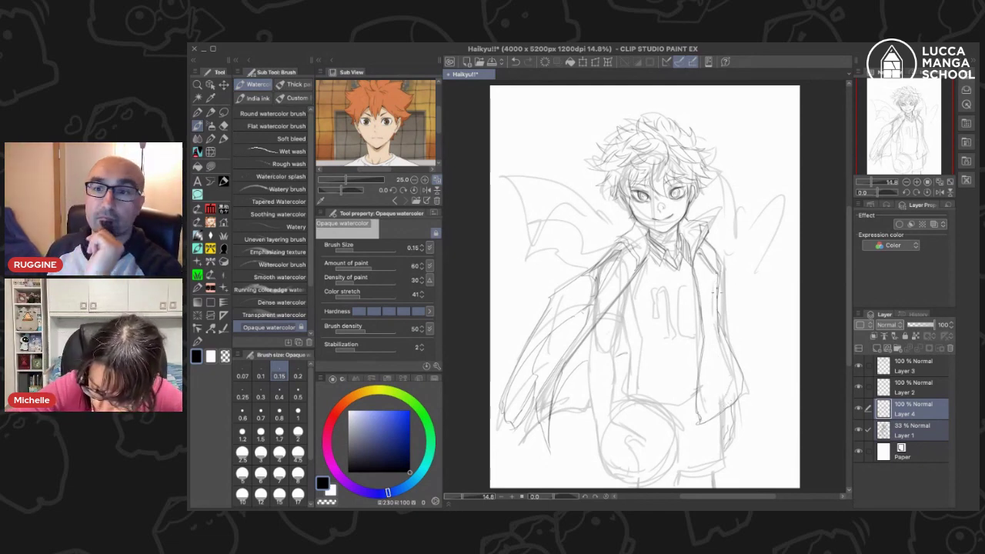
- Draw the lower edge of the open jacket panel beside the jersey on Layer 4 and check the rough Layer 1 by toggling it
left_click_drag(723, 354, 734, 395)
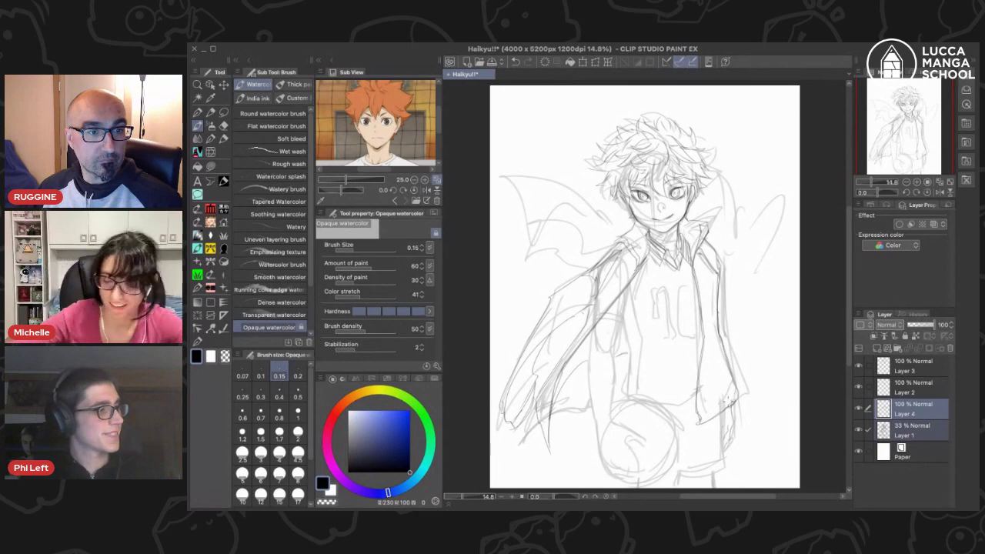
left_click(858, 432)
left_click(857, 434)
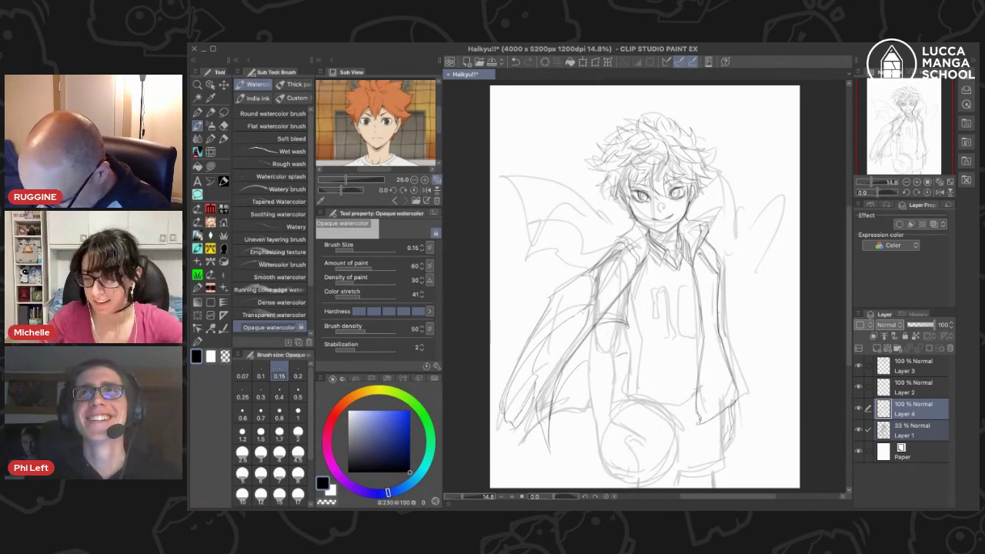
- Outline the short sleeve and the bare arm reaching down to the ball, checking the Layer 4 lines against the rough sketch
left_click_drag(595, 324, 590, 367)
mouse_move(614, 330)
left_mouse_down()
mouse_move(613, 422)
mouse_move(614, 408)
mouse_move(597, 437)
mouse_move(602, 459)
left_mouse_up()
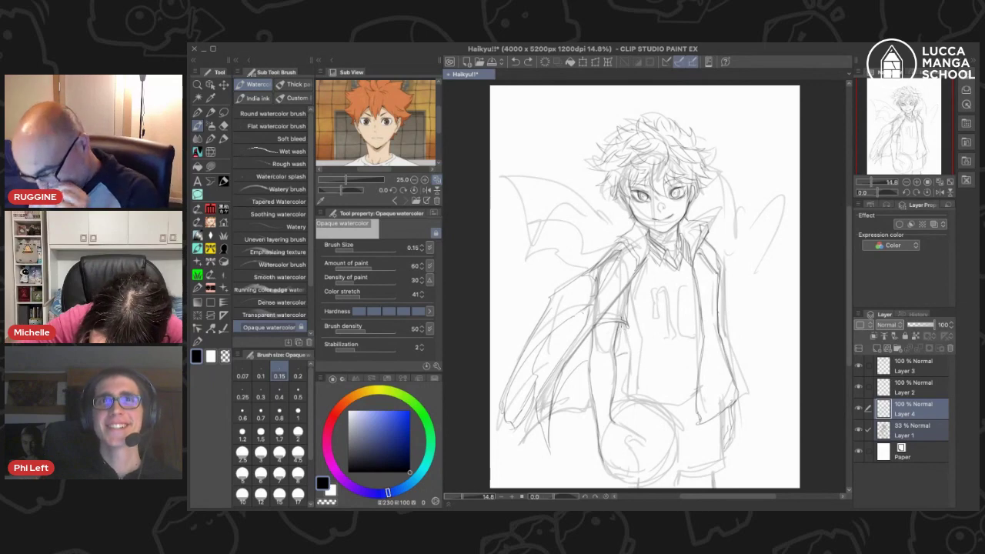
left_click_drag(619, 323, 624, 390)
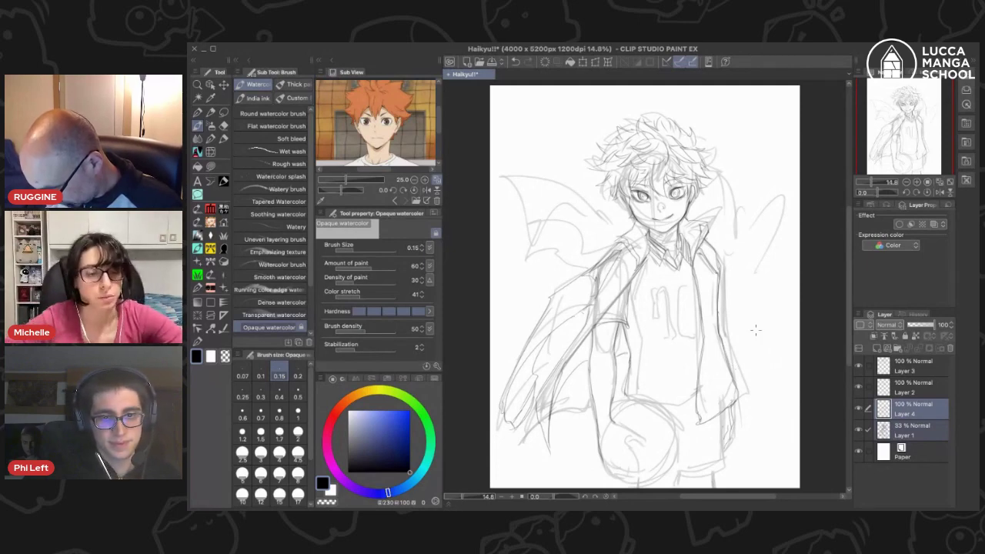
left_click(858, 409)
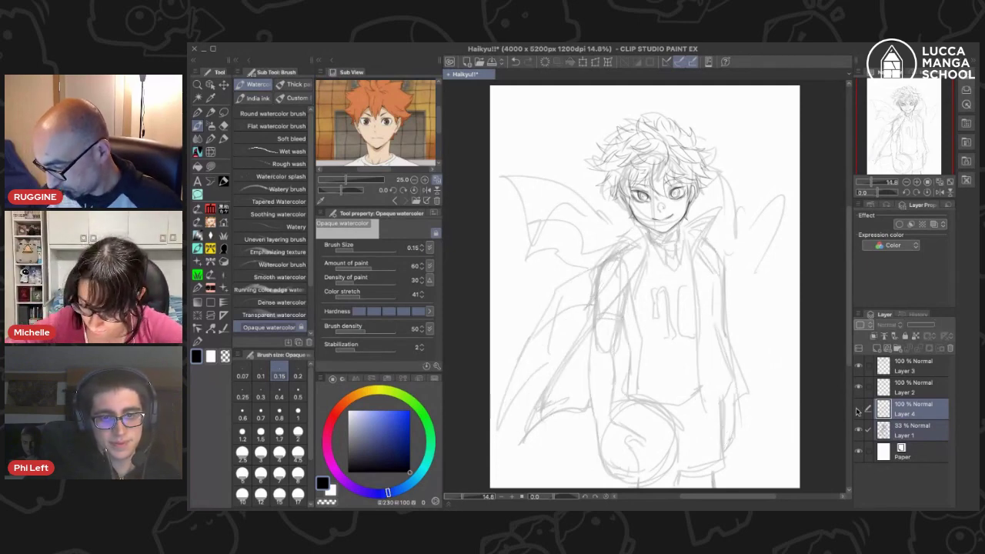
left_click(858, 408)
- Draw the jersey's side line down toward the ball with a small emblem on the chest, and save the drawing
left_click_drag(633, 356, 627, 398)
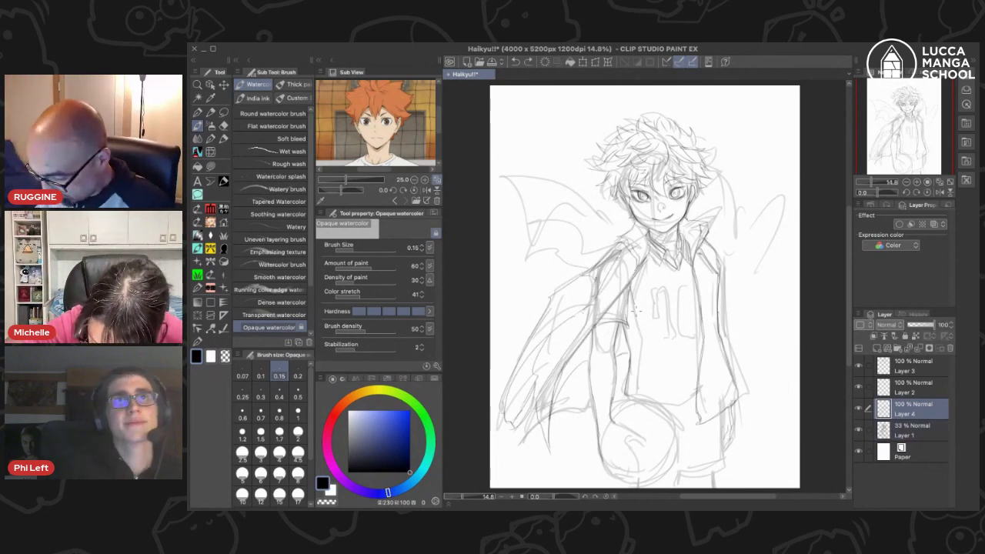
left_click_drag(640, 353, 635, 396)
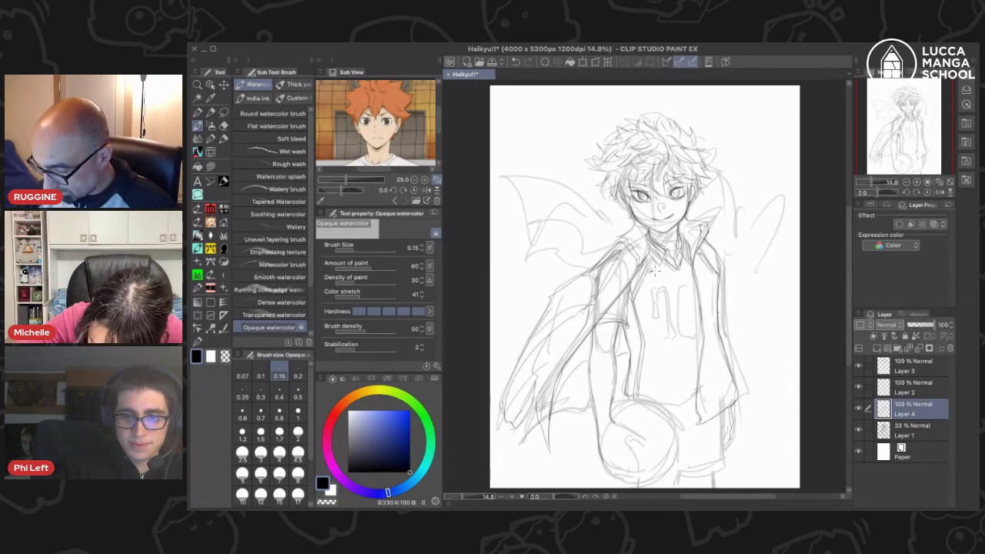
left_click_drag(654, 269, 657, 282)
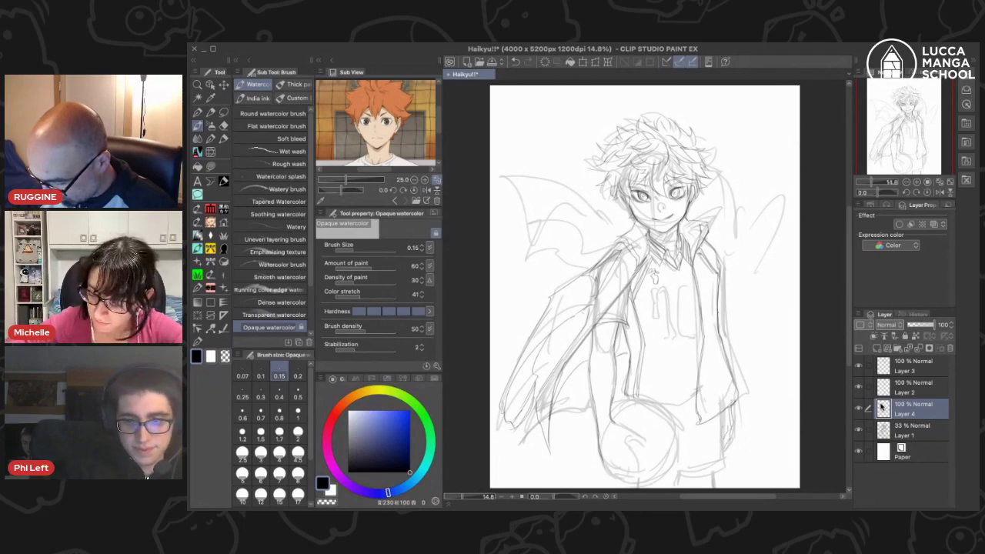
key("ctrl+s")
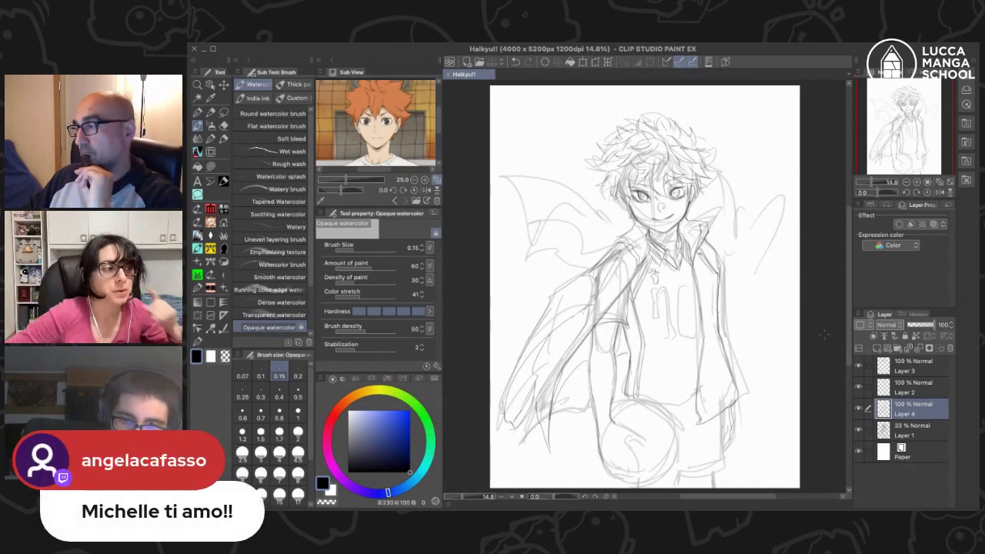
left_click_drag(914, 167, 912, 167)
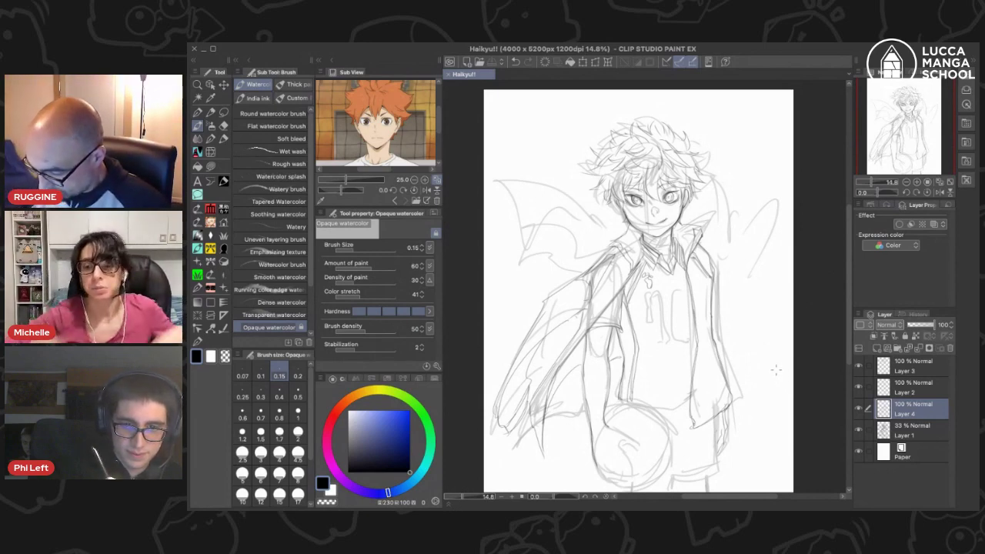
left_click_drag(905, 153, 909, 159)
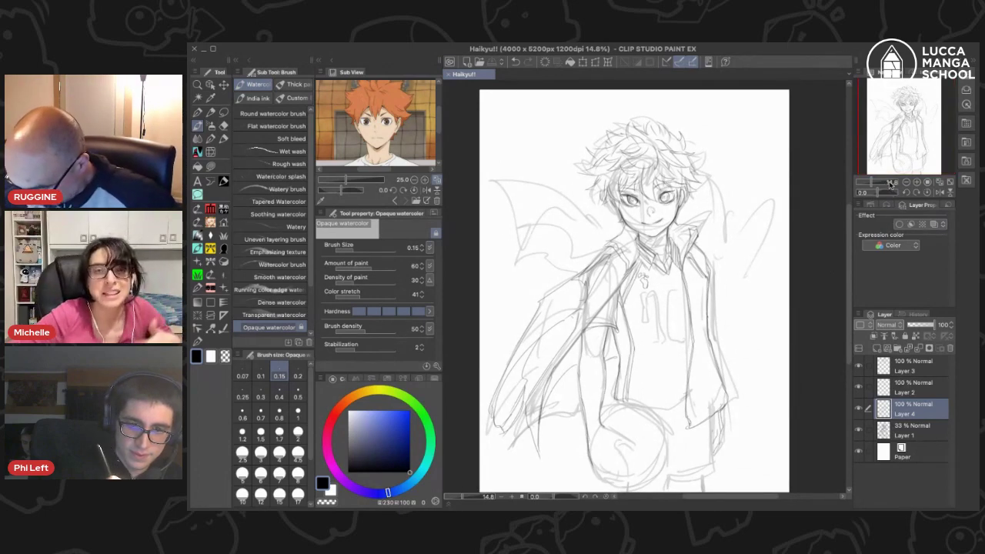
left_click_drag(902, 174, 897, 158)
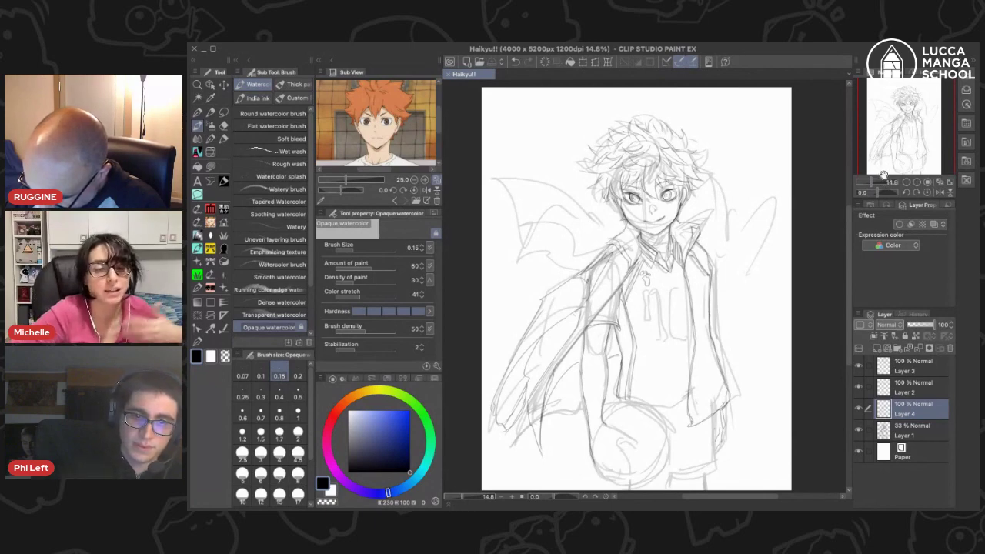
left_click_drag(905, 135, 913, 138)
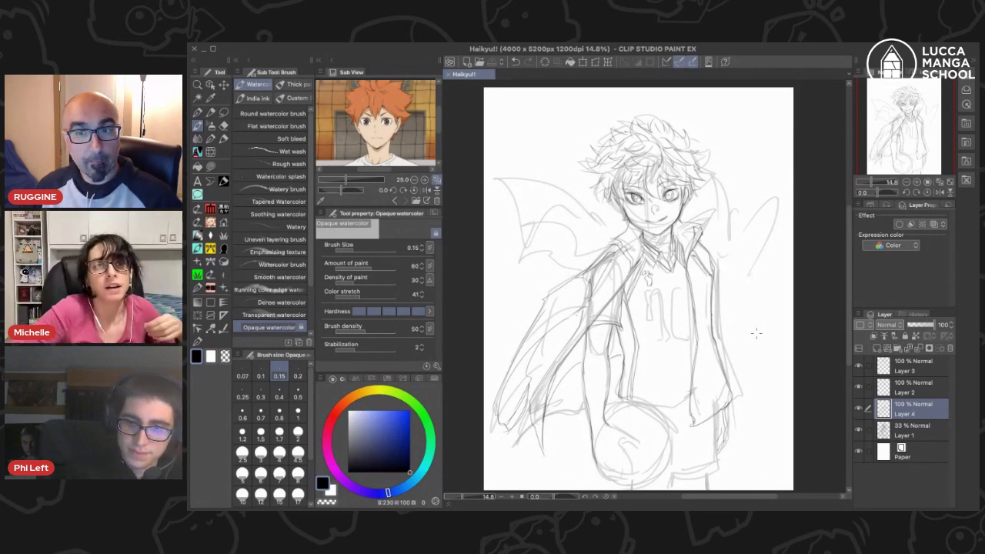
left_click_drag(911, 160, 936, 155)
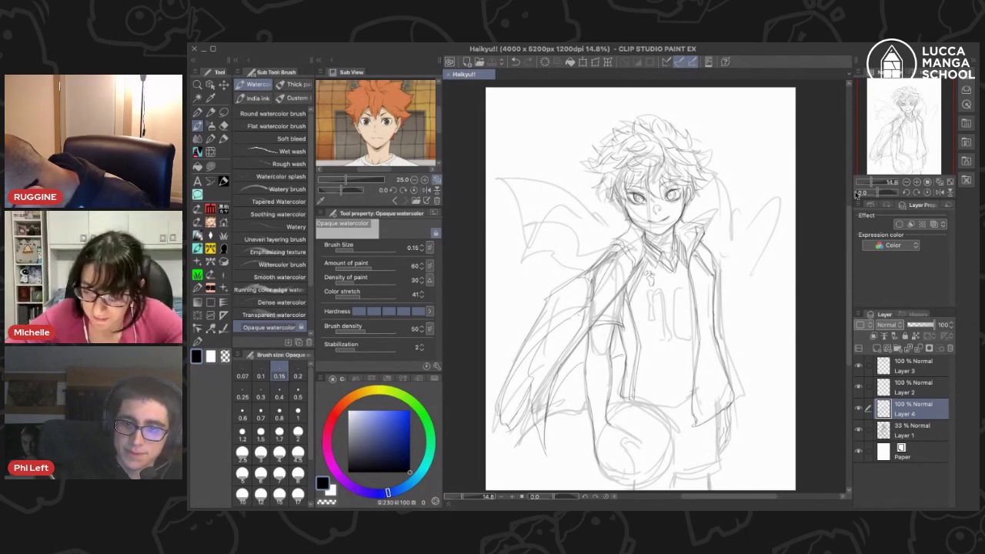
- Try fold strokes on the draped jacket sleeve and draw the jersey's curved bottom hem above the ball
left_click_drag(614, 247, 531, 325)
key("super+z")
mouse_move(591, 301)
left_mouse_down()
mouse_move(547, 332)
mouse_move(577, 331)
left_mouse_up()
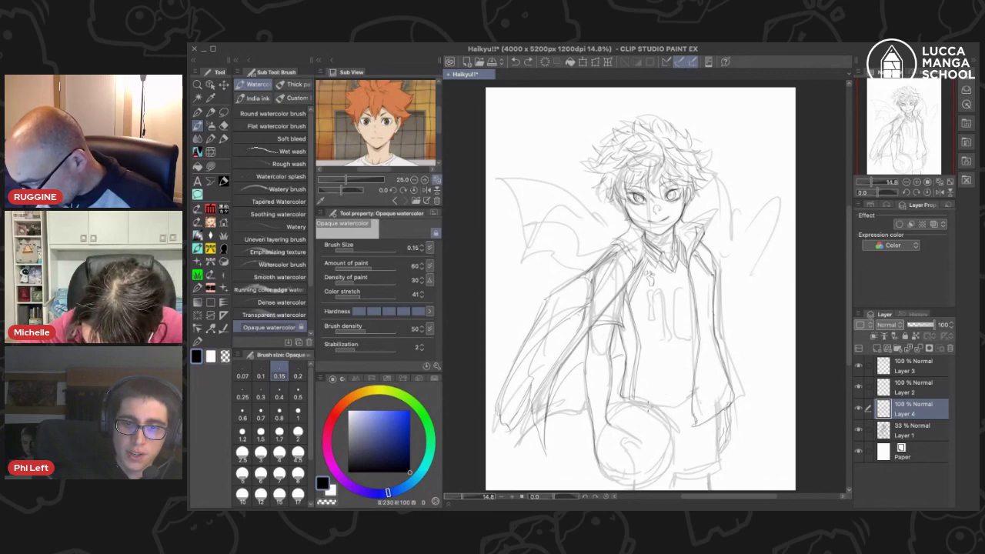
mouse_move(648, 407)
left_mouse_down()
mouse_move(684, 389)
mouse_move(688, 407)
mouse_move(690, 399)
mouse_move(649, 407)
mouse_move(659, 407)
left_mouse_up()
key("super+z")
key("super+z")
key("super+z")
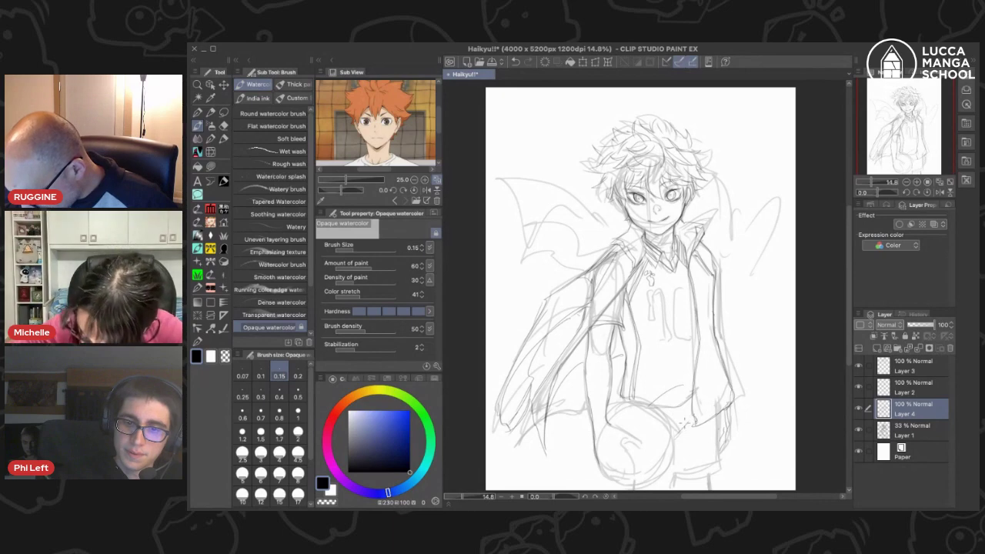
- Outline the shorts leg beside the ball, covering its outer edge, lower hem and inner edge
left_click_drag(714, 417, 714, 474)
mouse_move(719, 437)
left_mouse_down()
mouse_move(715, 474)
mouse_move(668, 483)
left_mouse_up()
key("super+z")
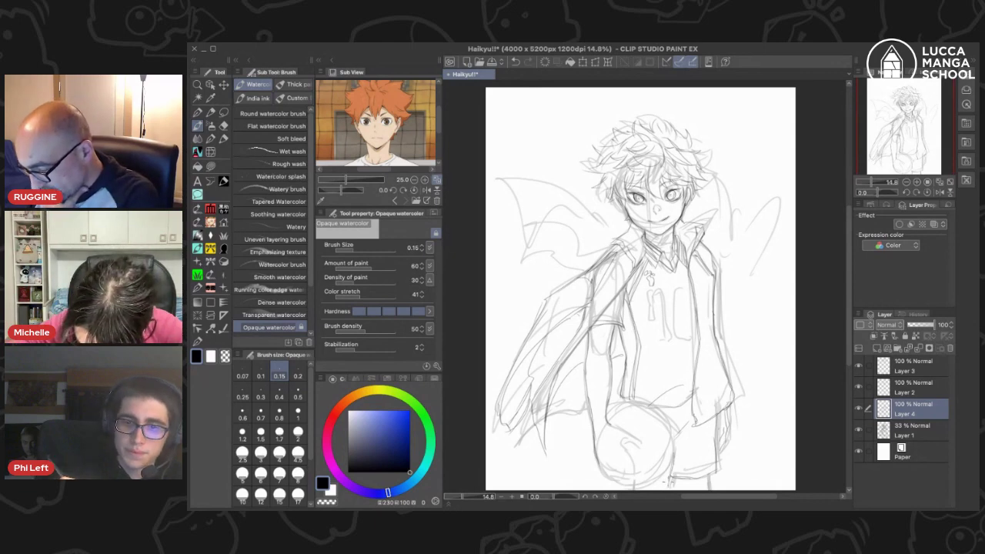
left_click_drag(672, 441, 681, 407)
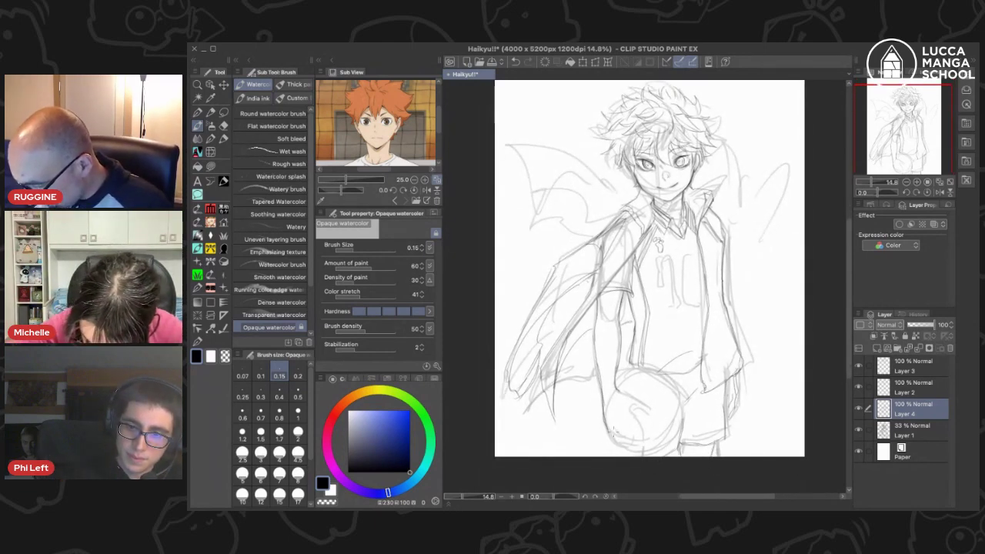
- Sketch the fingers and back of the hand gripping the ball, undoing strokes that do not fit
left_click_drag(621, 436, 636, 450)
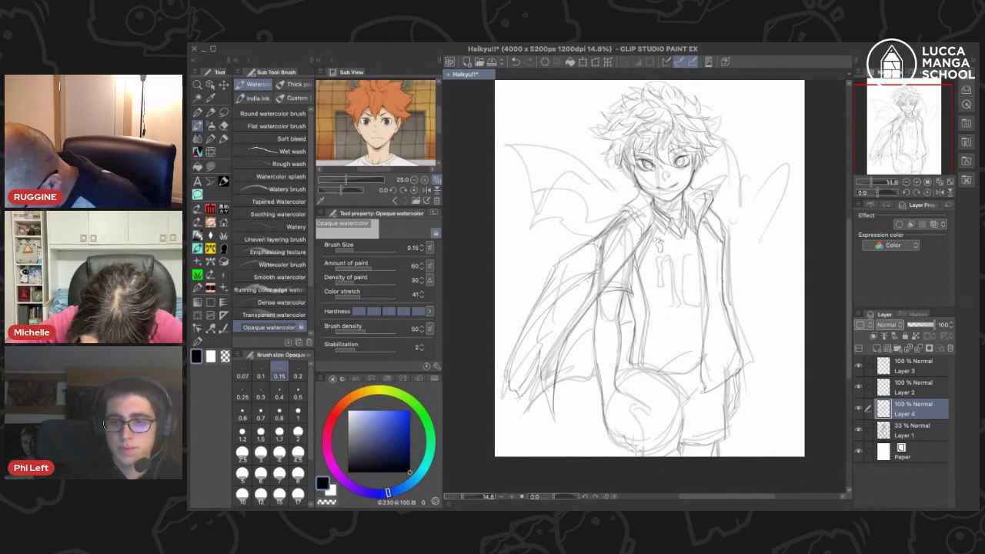
mouse_move(630, 412)
left_mouse_down()
mouse_move(644, 448)
mouse_move(614, 432)
mouse_move(623, 454)
mouse_move(618, 436)
left_mouse_up()
key("super+z")
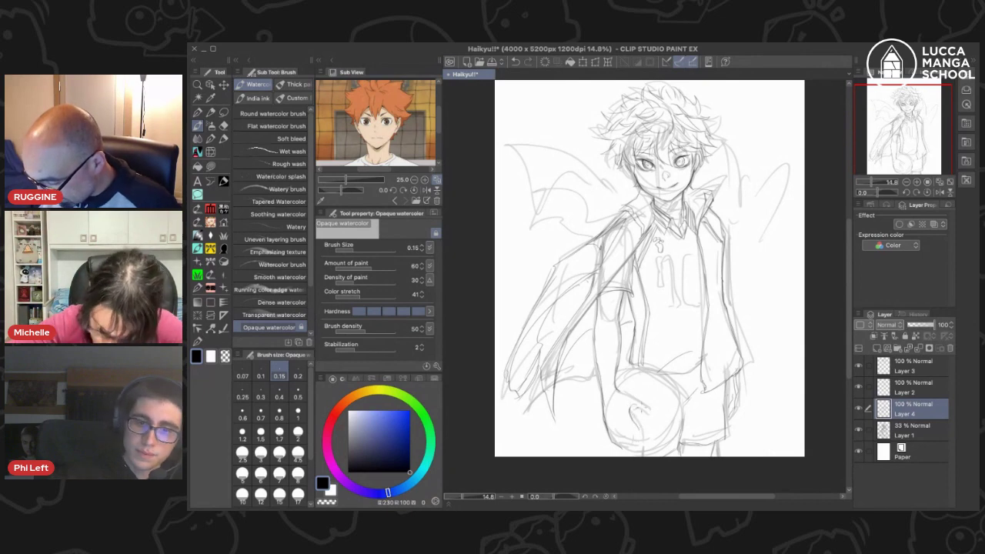
left_click(732, 352)
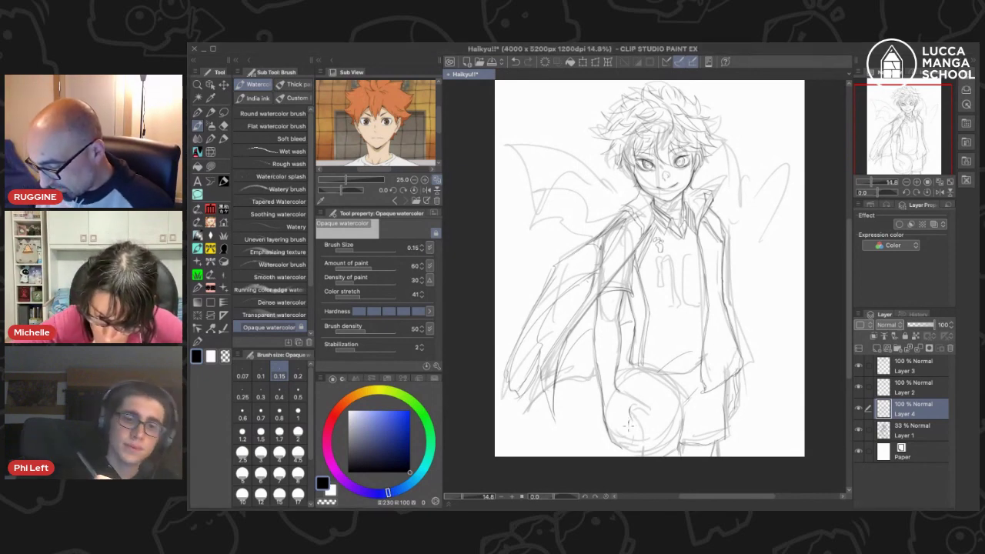
mouse_move(633, 418)
left_mouse_down()
mouse_move(637, 435)
mouse_move(649, 432)
mouse_move(623, 435)
left_mouse_up()
key("ctrl+z")
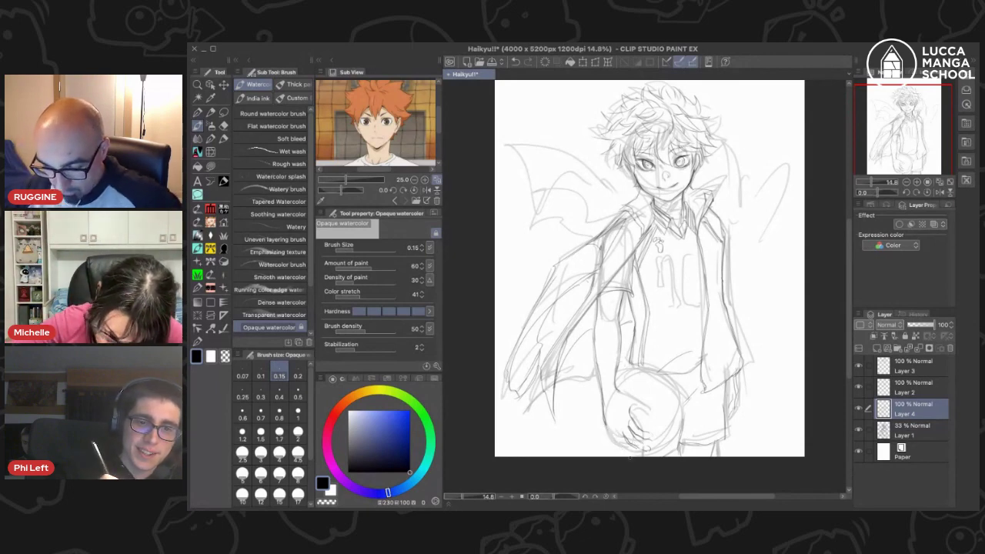
left_click_drag(602, 406, 628, 449)
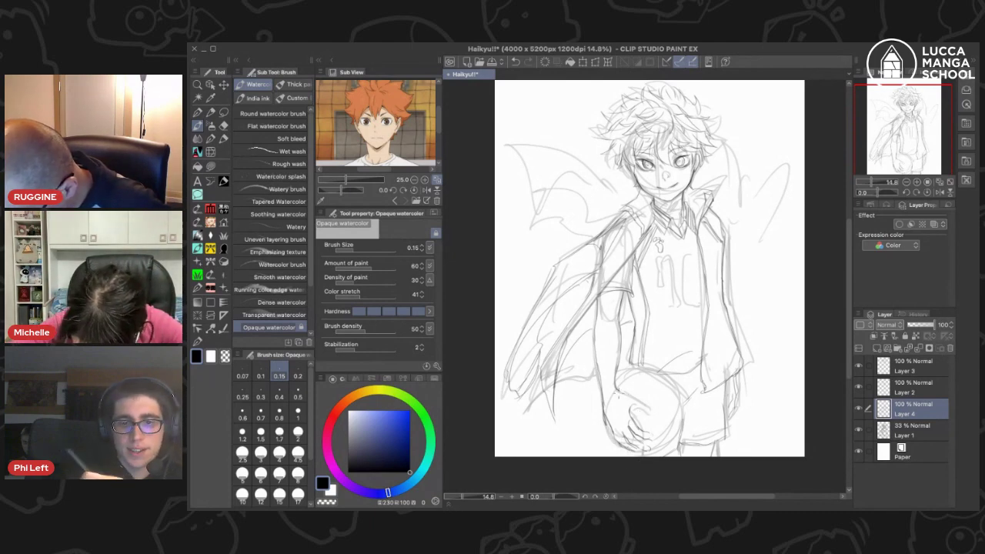
left_click_drag(619, 393, 638, 400)
key("super+z")
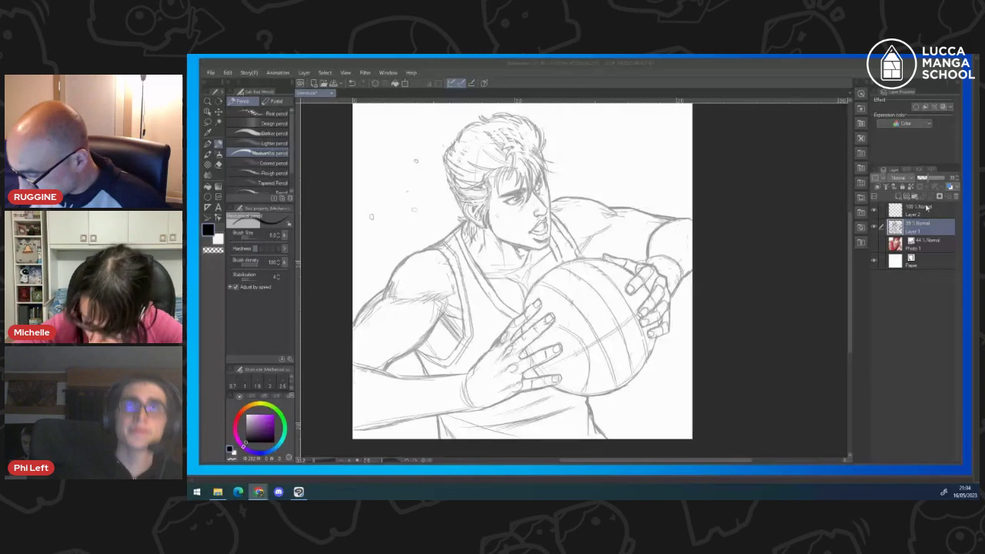
- In the Slam Dunk player drawing, raise Layer 1's opacity to 65% and add a line down the neck
left_click(936, 179)
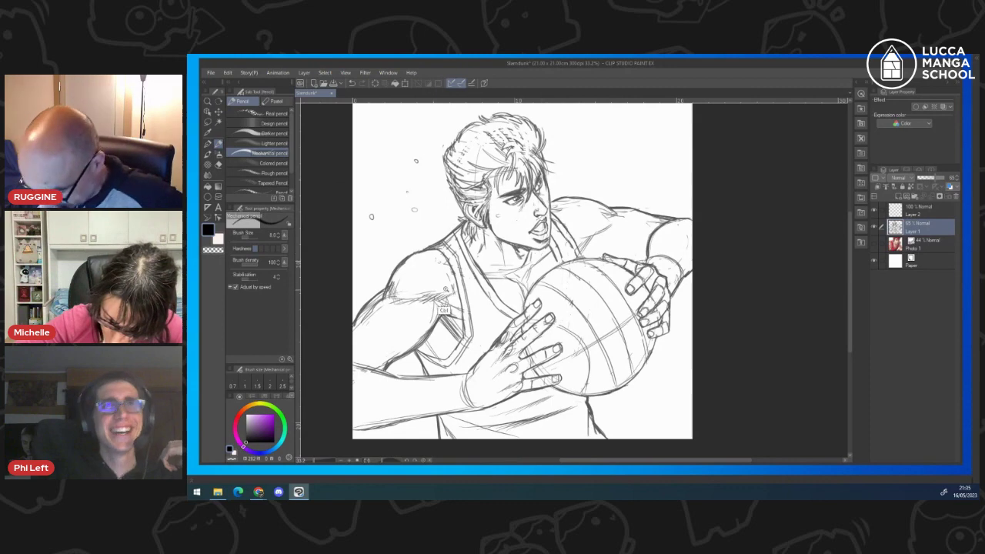
scroll(523, 223, "up", 2)
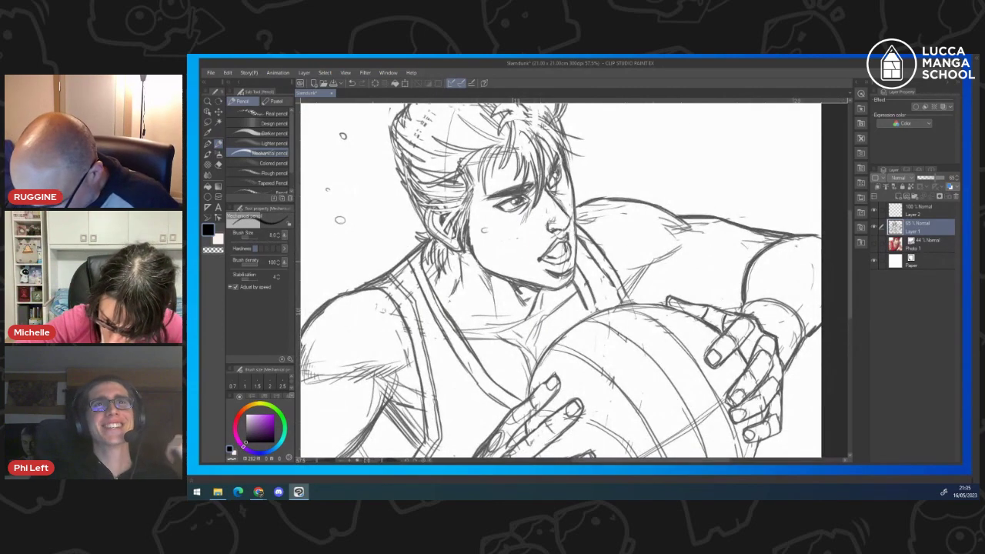
mouse_move(480, 269)
left_mouse_down()
mouse_move(497, 323)
mouse_move(488, 327)
mouse_move(503, 329)
left_mouse_up()
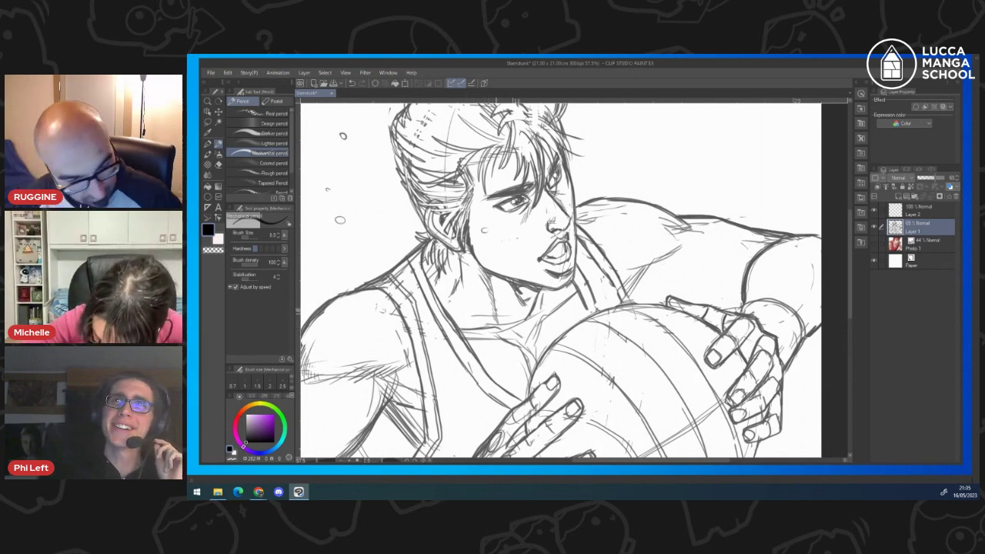
- Add neck and collarbone strokes above the basketball with the mechanical pencil on Layer 1
key("e")
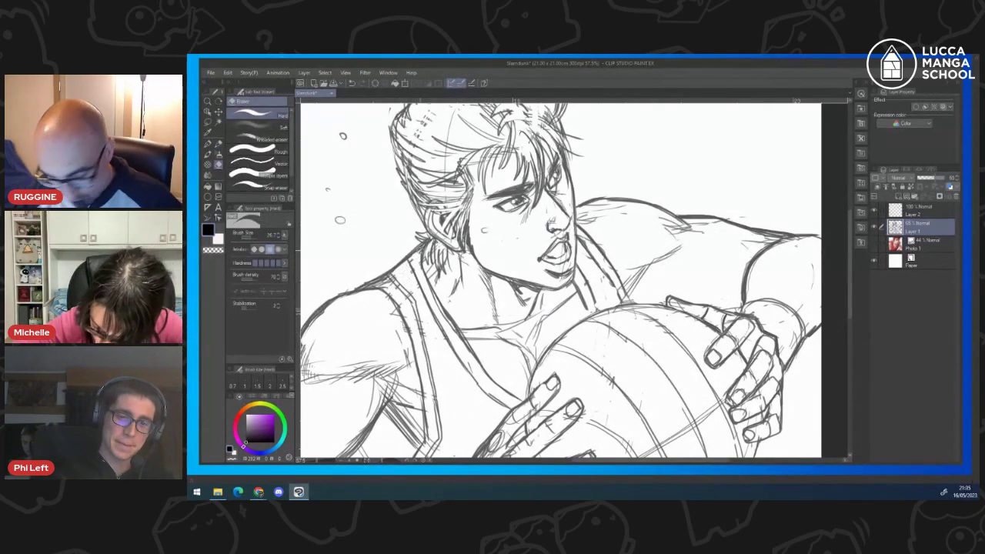
key("p")
scroll(531, 313, "down", 2)
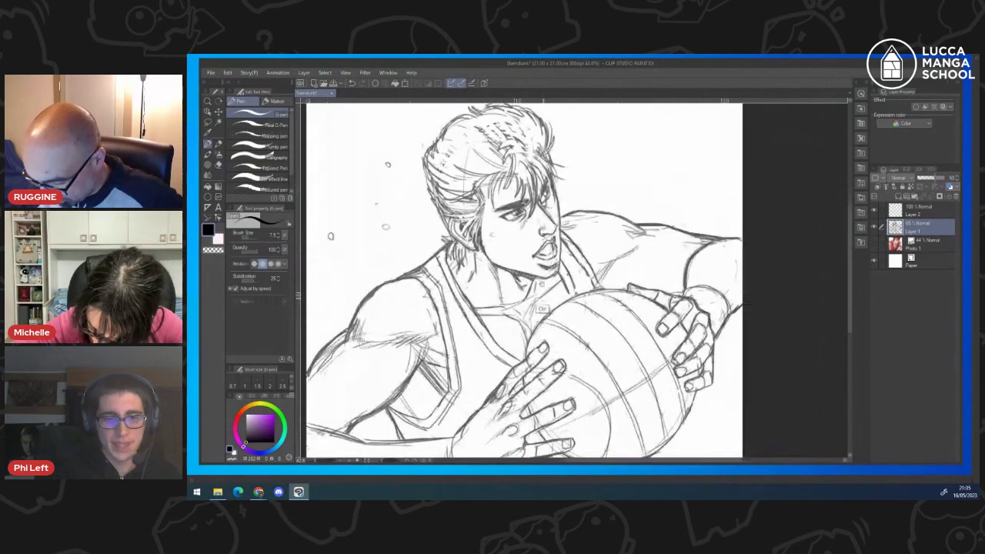
left_click(219, 144)
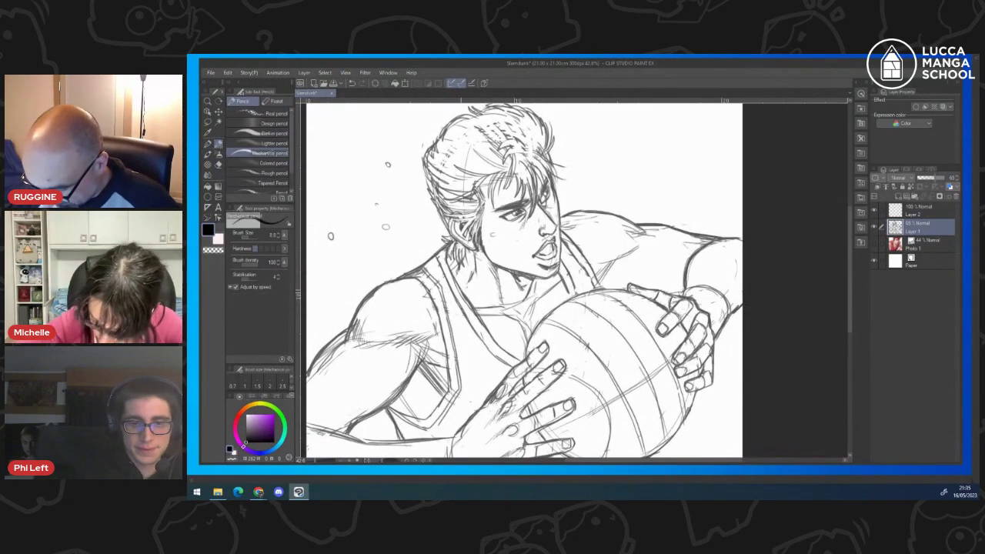
left_click_drag(476, 277, 476, 267)
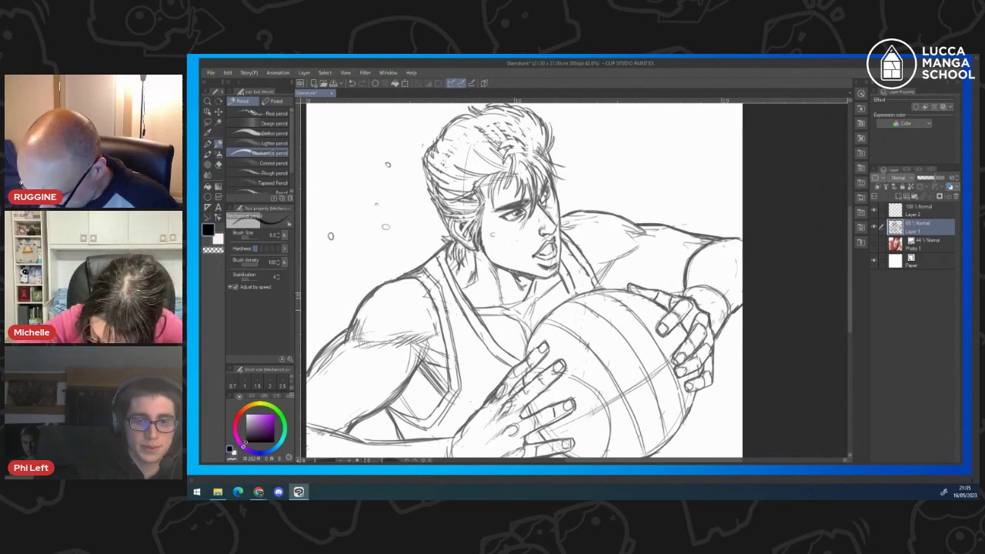
left_click_drag(543, 294, 560, 279)
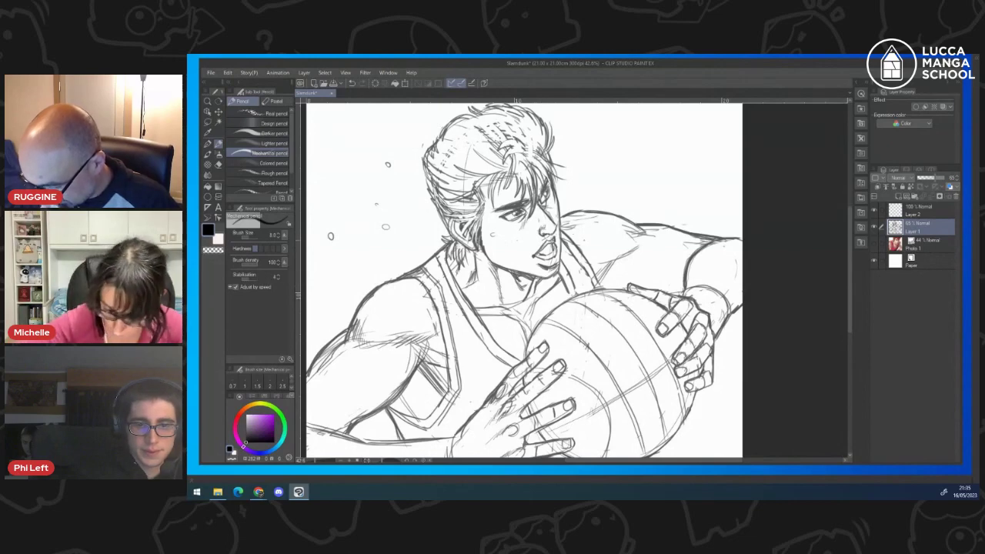
- Hatch shading on the far shoulder and underarm between the jersey strap and the basketball
mouse_move(567, 235)
left_mouse_down()
mouse_move(592, 264)
mouse_move(605, 252)
left_mouse_up()
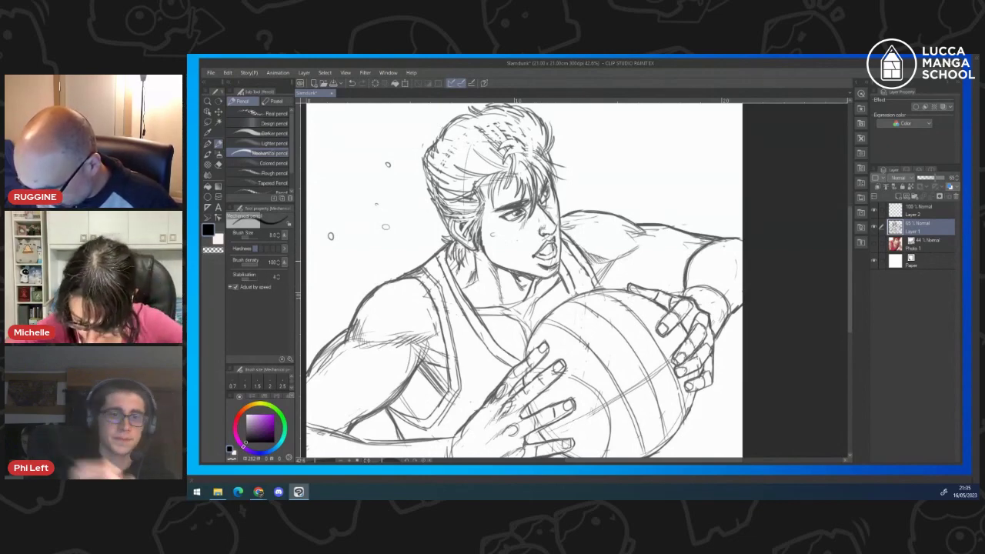
left_click_drag(561, 227, 580, 223)
left_click_drag(570, 236, 607, 225)
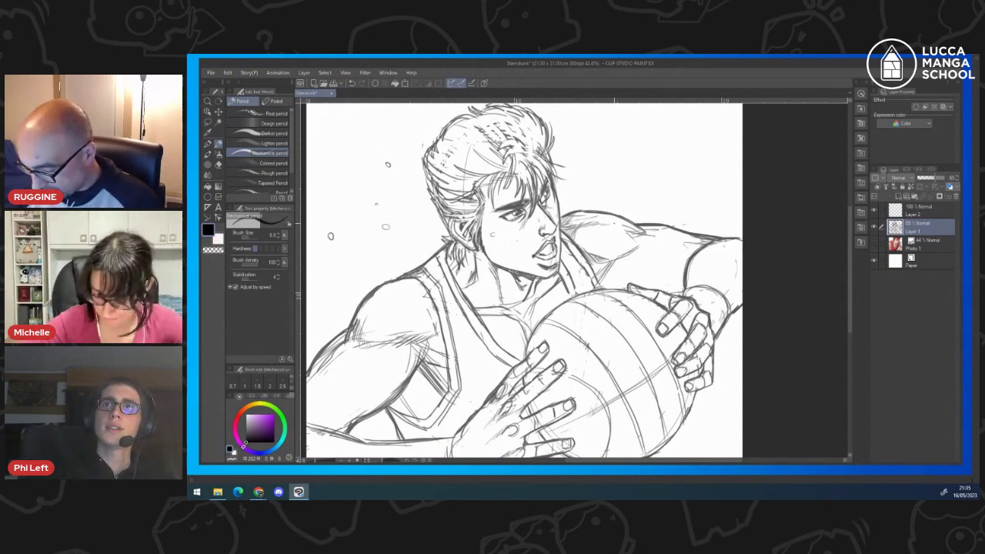
mouse_move(614, 260)
left_mouse_down()
mouse_move(599, 286)
mouse_move(620, 293)
mouse_move(632, 287)
mouse_move(628, 274)
mouse_move(635, 286)
left_mouse_up()
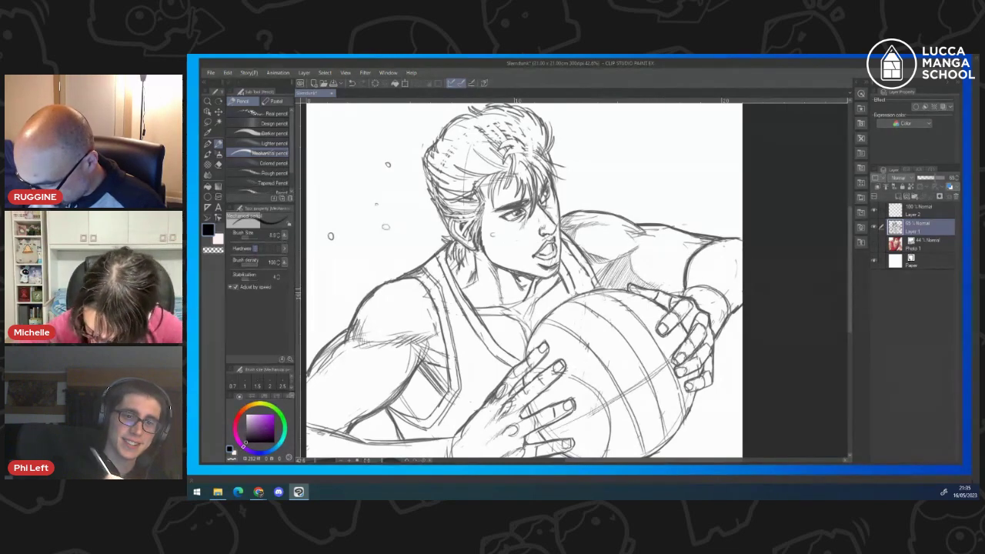
- Hatch shading on the far underarm above the basketball and erase stray marks along the ball's upper edge
left_click_drag(679, 283, 669, 295)
mouse_move(683, 281)
left_mouse_down()
mouse_move(675, 294)
mouse_move(661, 290)
mouse_move(678, 282)
left_mouse_up()
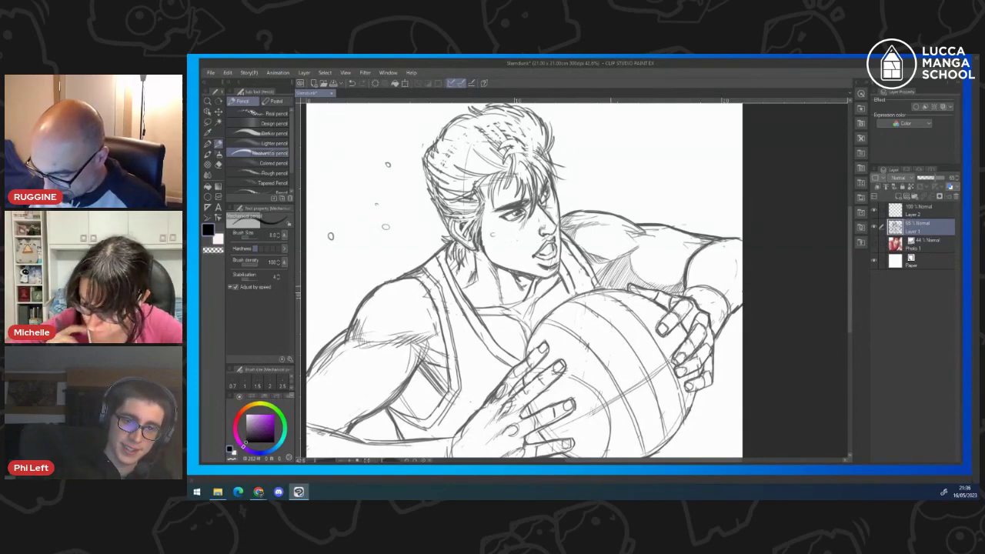
left_click_drag(609, 271, 606, 287)
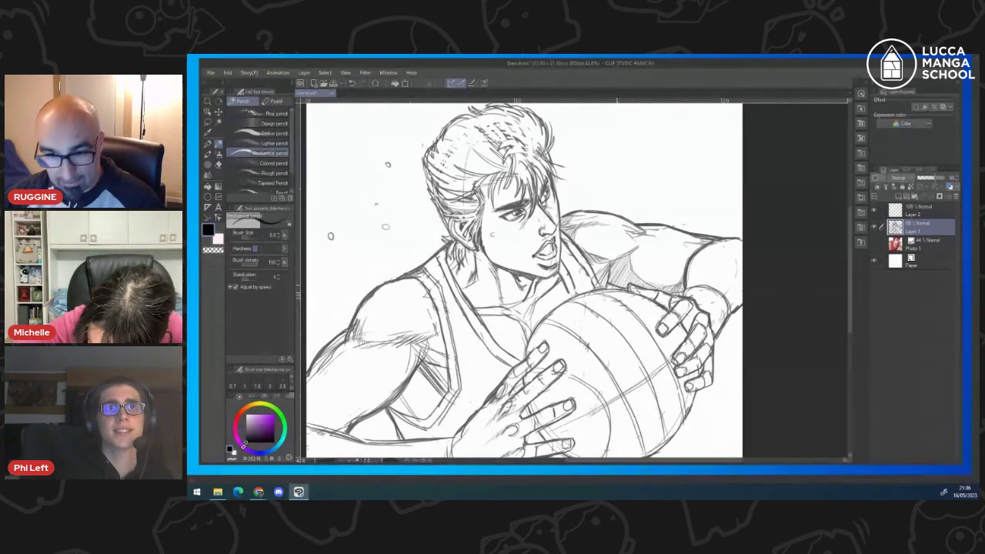
key("e")
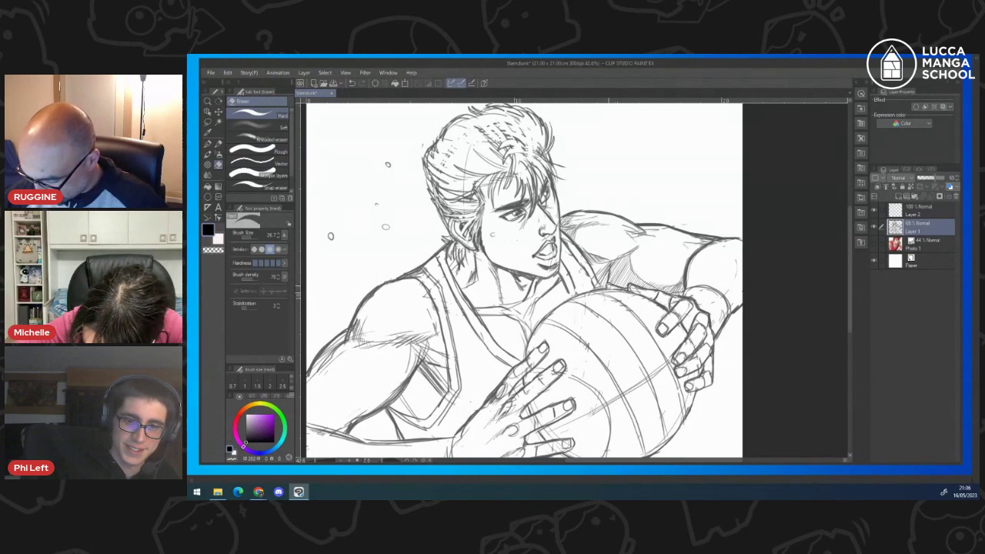
left_click_drag(609, 286, 620, 293)
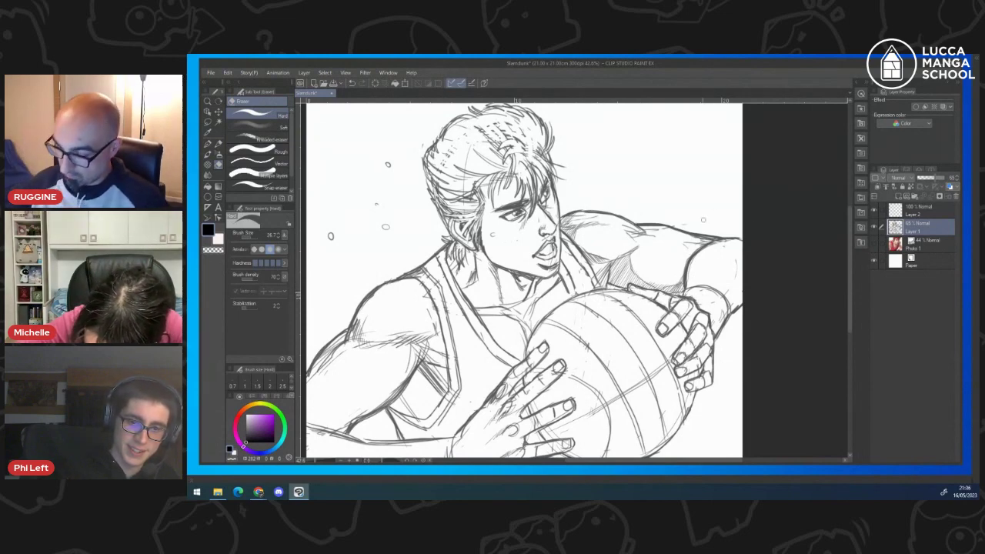
- Add mechanical pencil hatching along the far upper arm and forearm above the basketball
key("p")
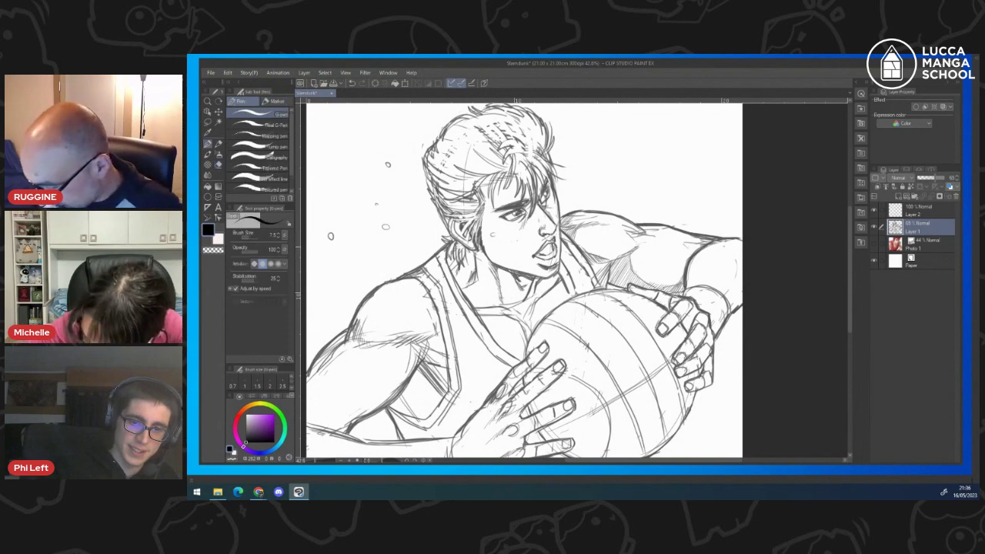
key("p")
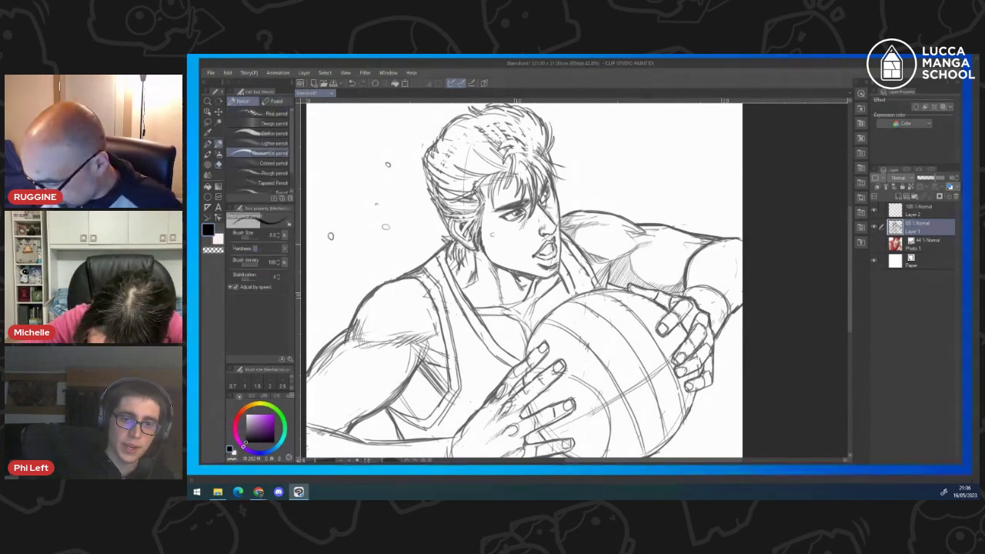
mouse_move(647, 232)
left_mouse_down()
mouse_move(689, 246)
mouse_move(690, 285)
left_mouse_up()
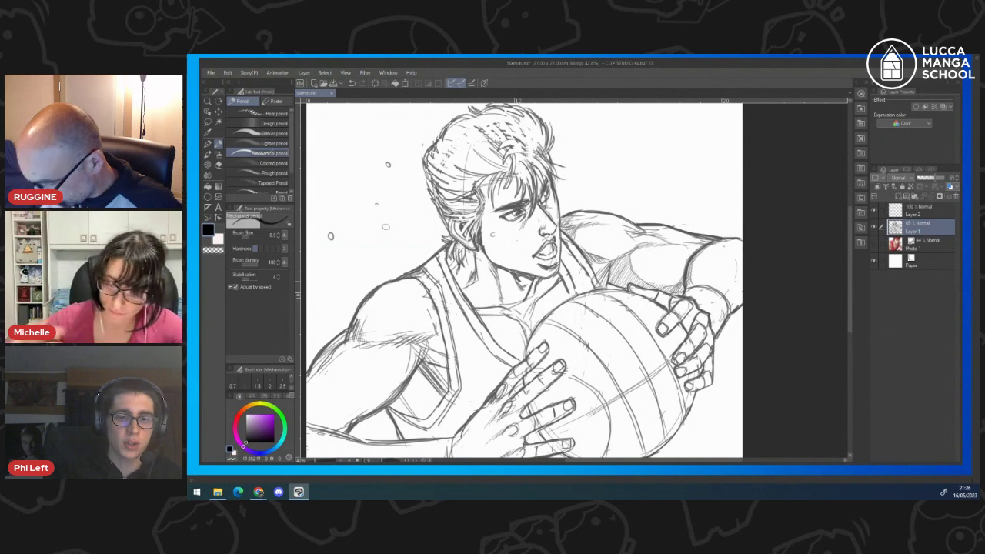
left_click_drag(649, 267, 616, 269)
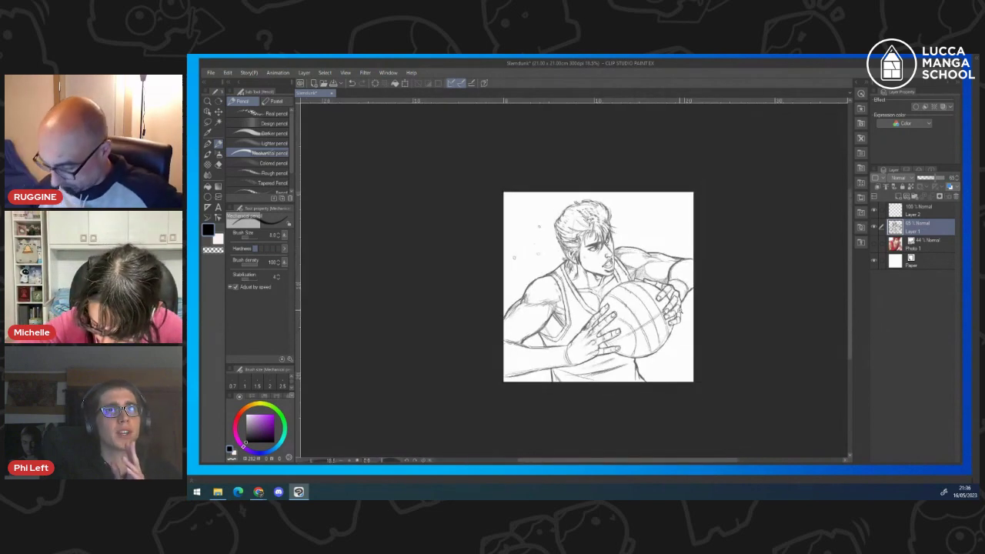
- Hatch shading down the side of the face from the temple and along the jawline
left_click_drag(608, 331, 623, 333)
left_click_drag(587, 204, 607, 219)
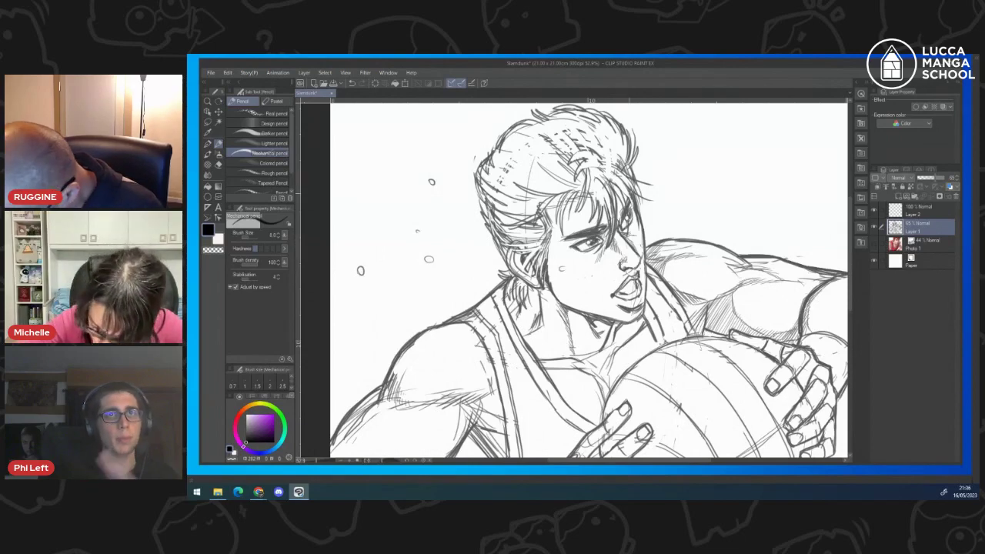
mouse_move(548, 206)
left_mouse_down()
mouse_move(562, 240)
mouse_move(555, 283)
left_mouse_up()
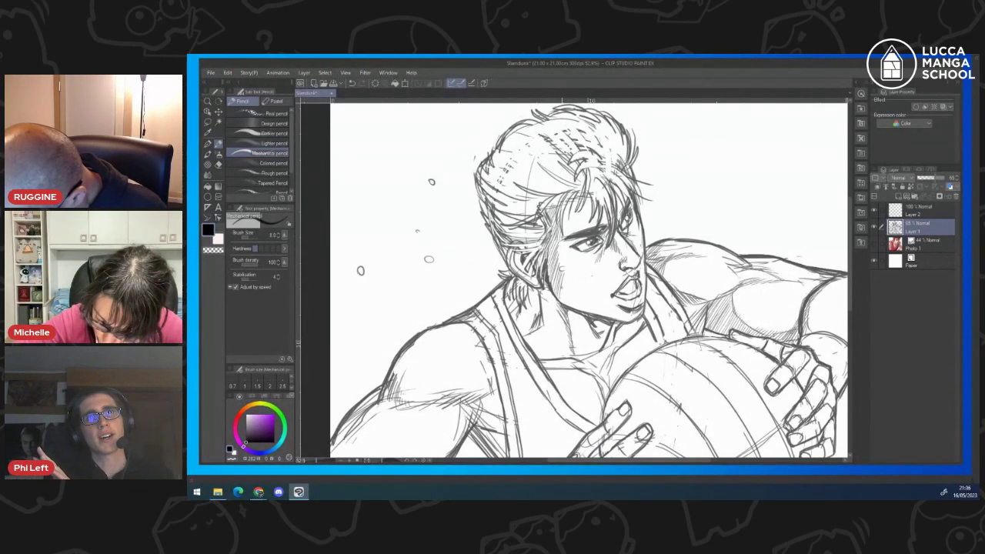
left_click_drag(577, 294, 581, 309)
left_click_drag(579, 299, 589, 312)
left_click_drag(586, 304, 598, 316)
left_click_drag(596, 308, 604, 317)
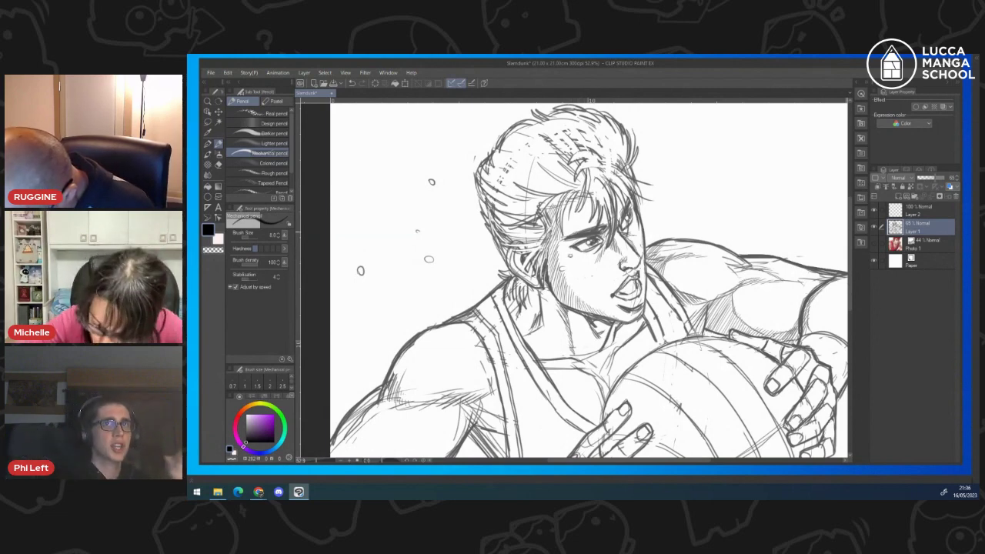
- Add small sweat drops behind the head and draw flowing strands through the swept-back hair
left_click_drag(465, 257, 466, 258)
left_click(408, 225)
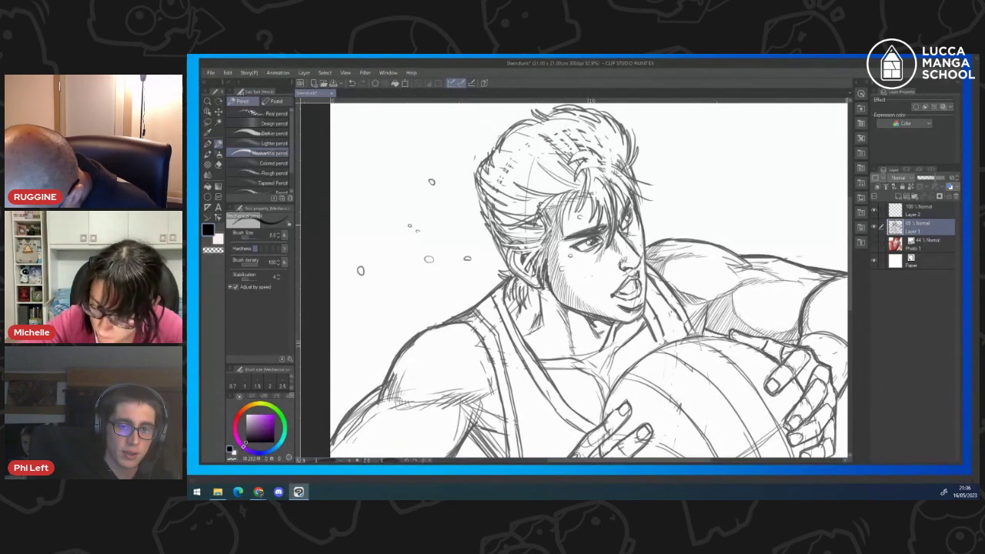
left_click_drag(497, 224, 534, 235)
left_click_drag(494, 207, 531, 211)
mouse_move(485, 167)
left_mouse_down()
mouse_move(516, 189)
mouse_move(551, 183)
left_mouse_up()
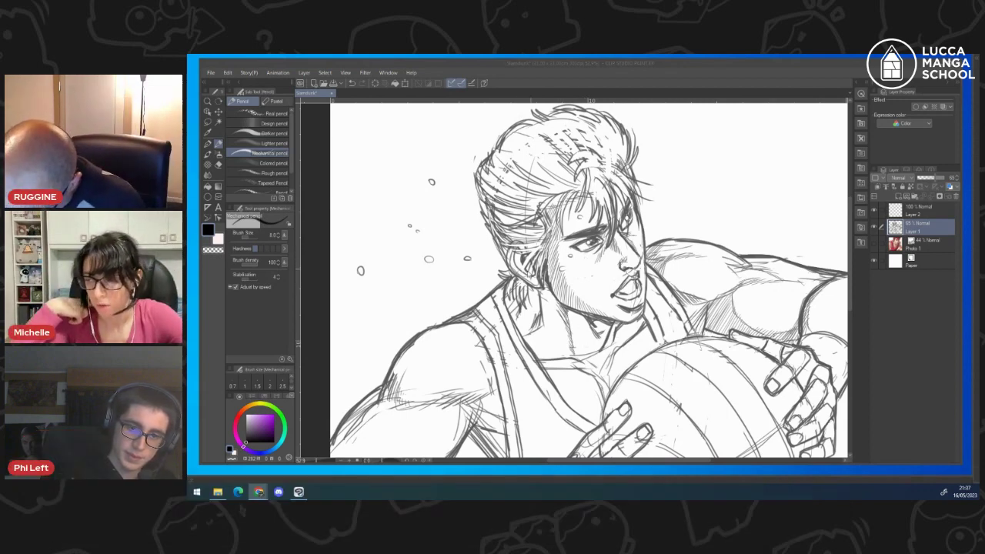
left_click(516, 263)
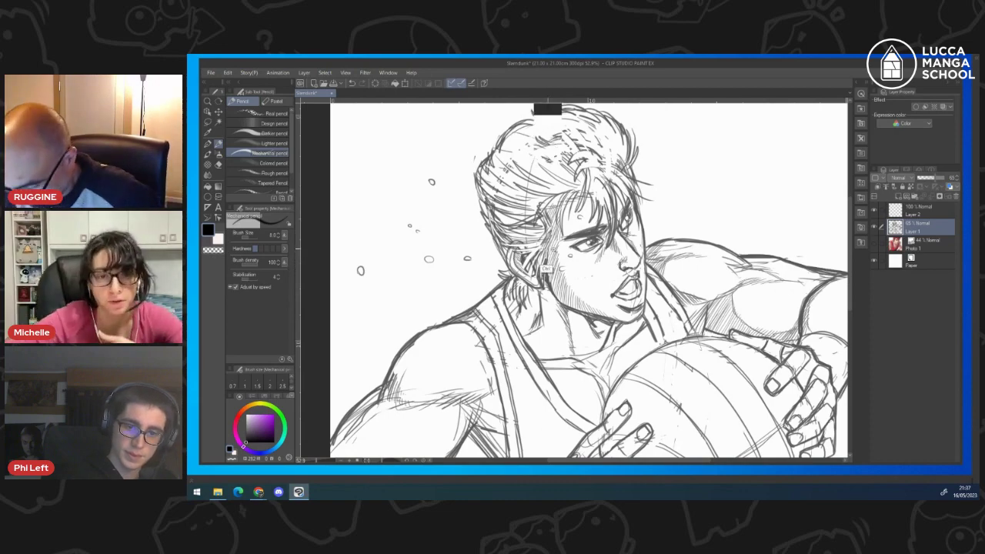
- Hatch shadows on the neck under the ear and jaw, and strengthen the jersey's neckline
scroll(524, 262, "up", 3)
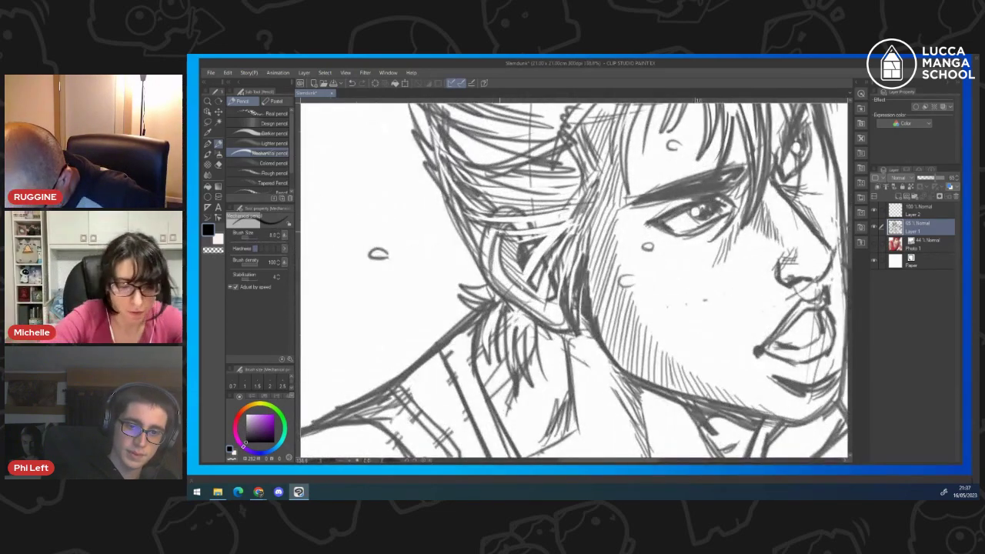
scroll(543, 224, "down", 5)
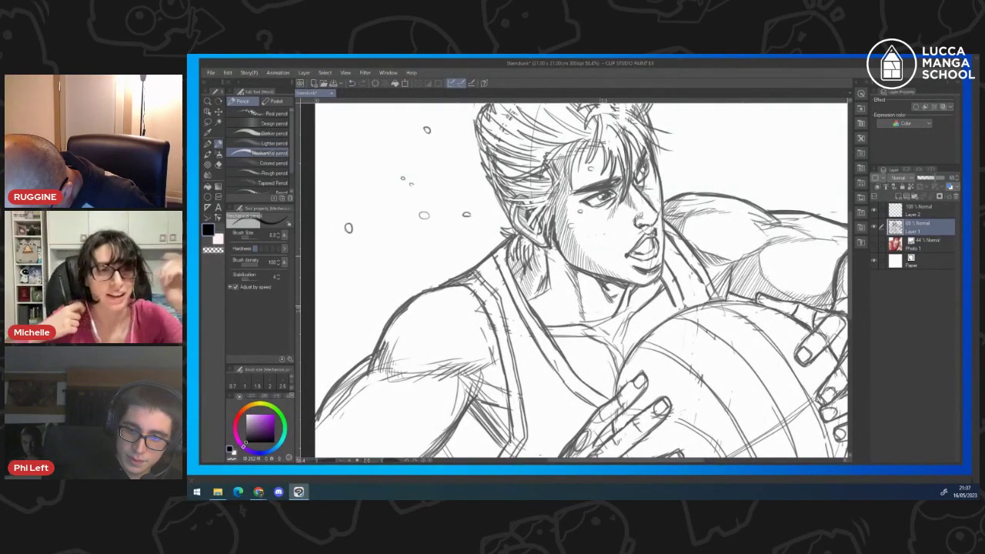
left_click_drag(535, 244, 543, 263)
left_click_drag(559, 299, 563, 247)
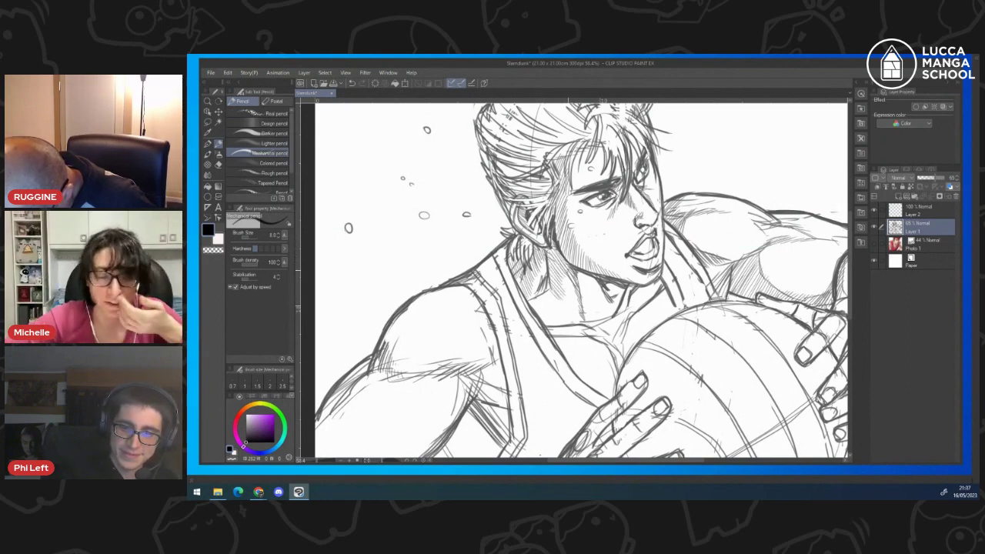
left_click_drag(530, 309, 544, 299)
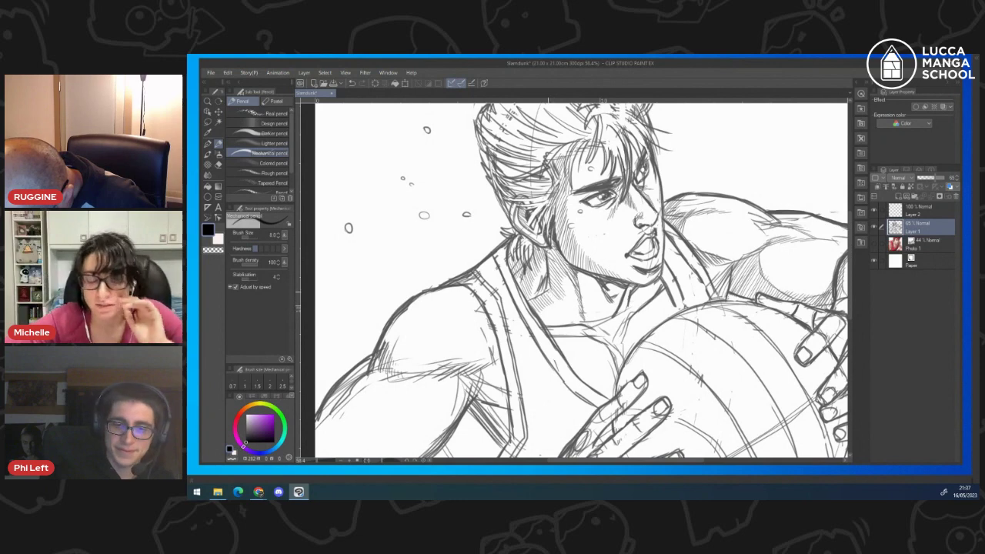
left_click_drag(581, 268, 587, 315)
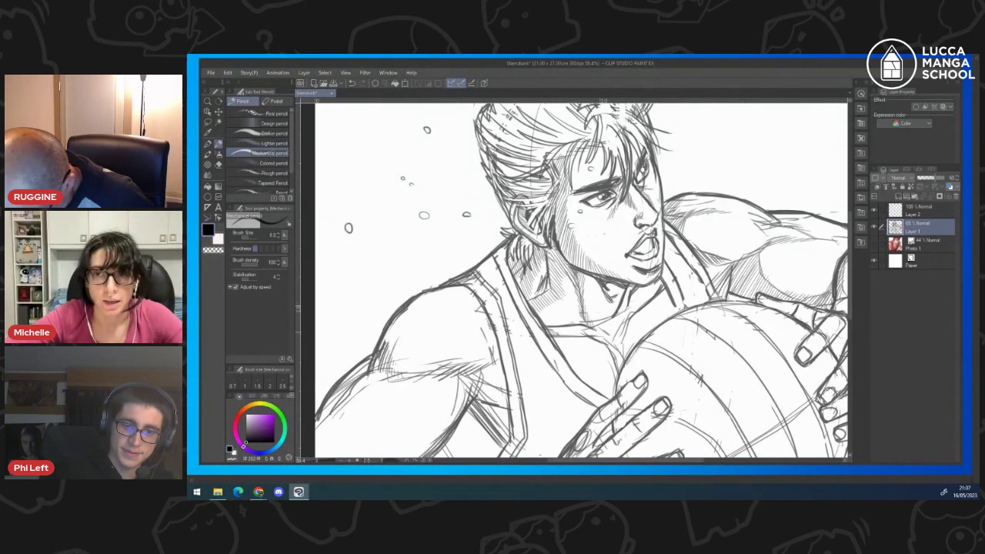
left_click_drag(571, 366, 609, 394)
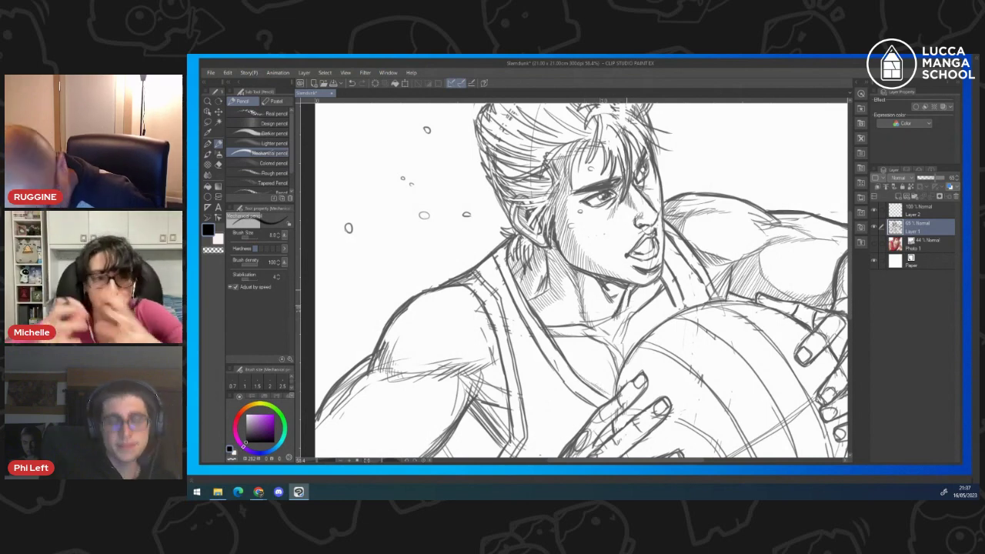
- Erase stray marks around the near forearm with the hard eraser, and return to the mechanical pencil
key("e")
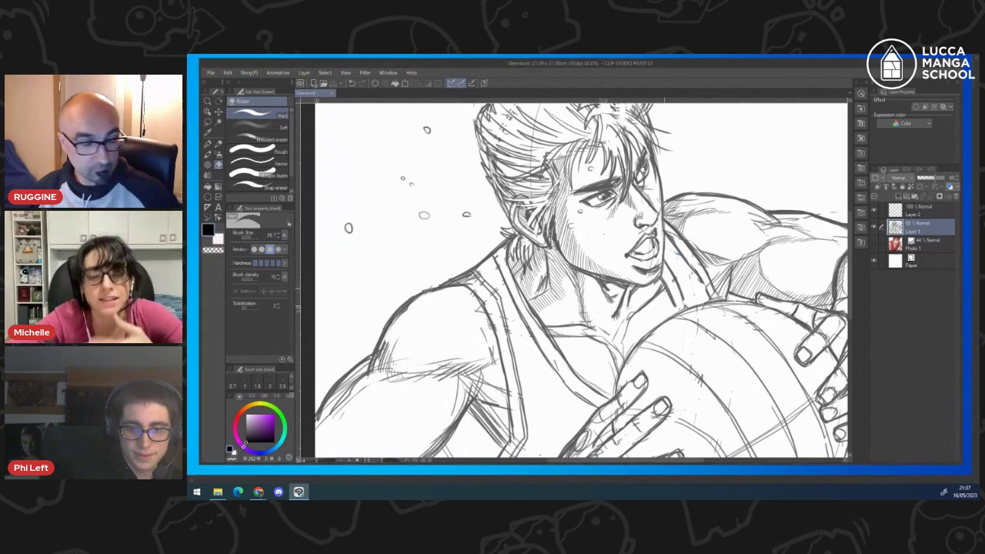
mouse_move(648, 308)
left_mouse_down()
mouse_move(614, 278)
mouse_move(594, 304)
left_mouse_up()
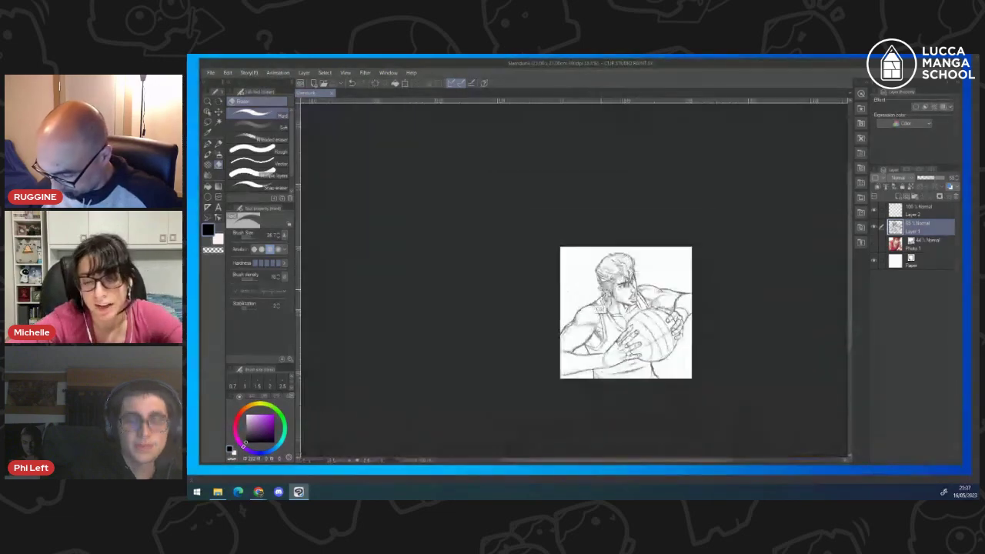
scroll(675, 327, "up", 3)
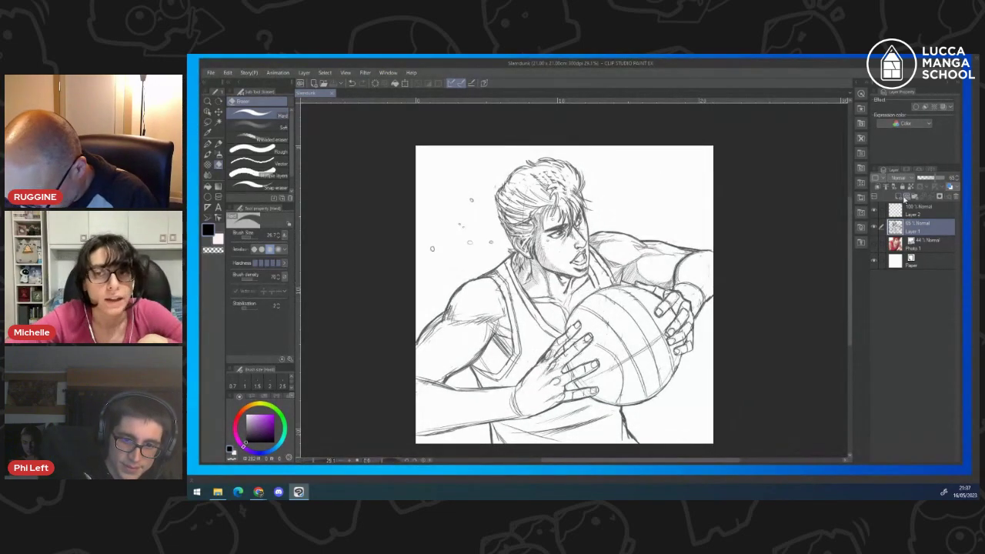
left_click(218, 144)
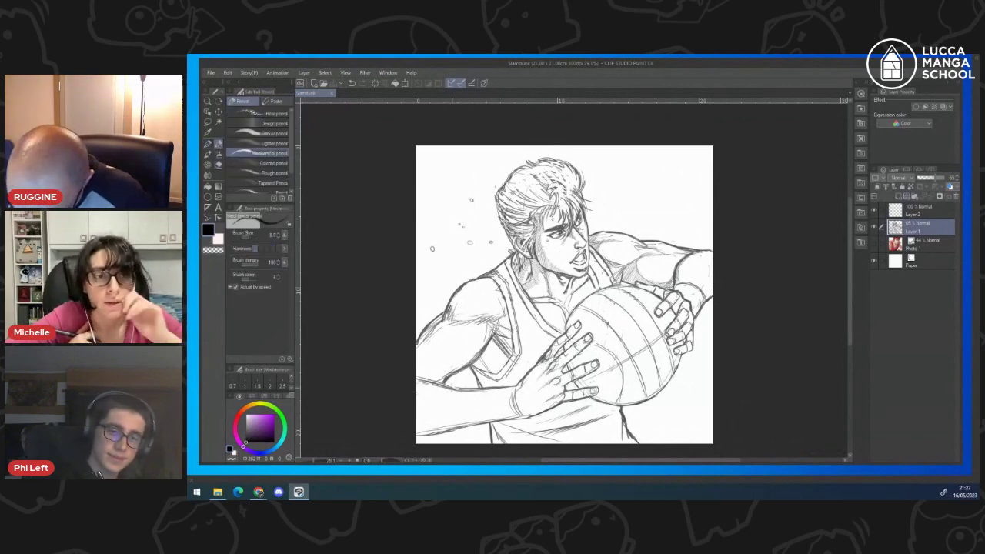
key("e")
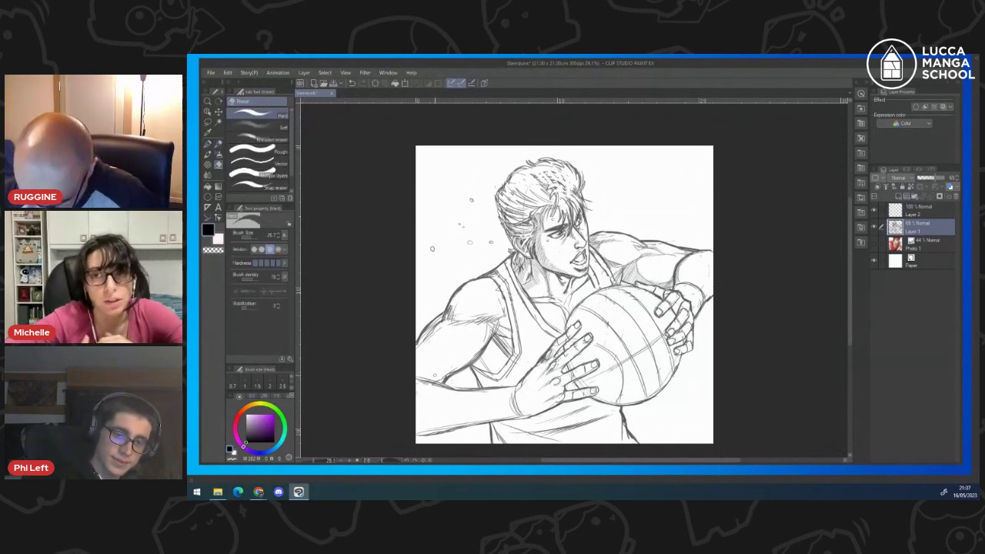
mouse_move(455, 387)
left_mouse_down()
mouse_move(474, 387)
mouse_move(466, 384)
left_mouse_up()
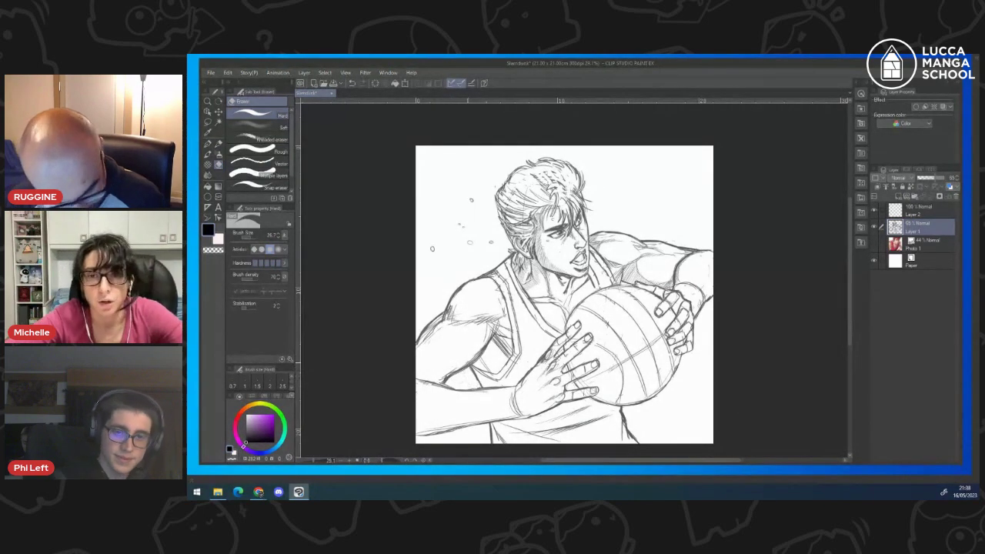
key("p")
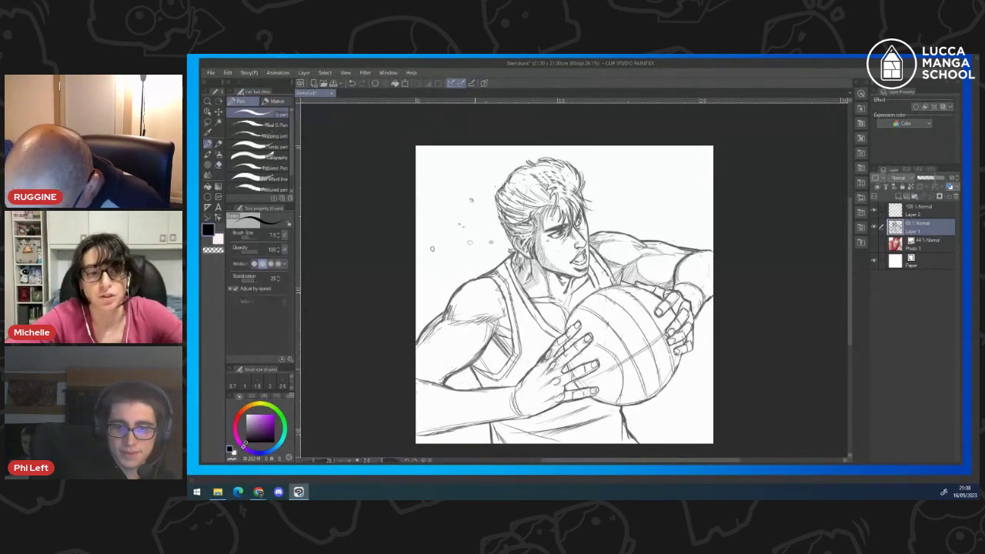
key("p")
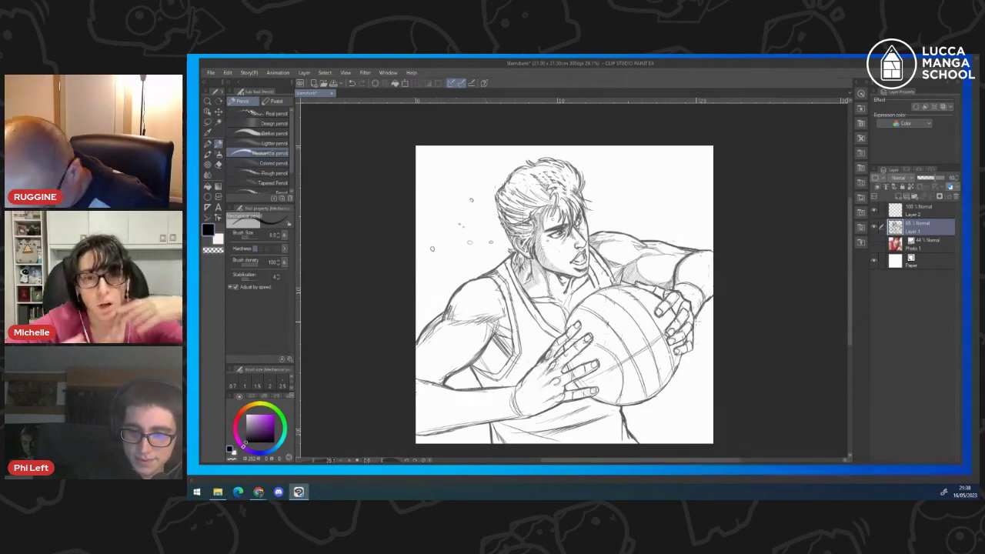
- Auto-select the empty background referring to all layers, and invert the selection to cover the figure
key("w")
left_click(431, 249)
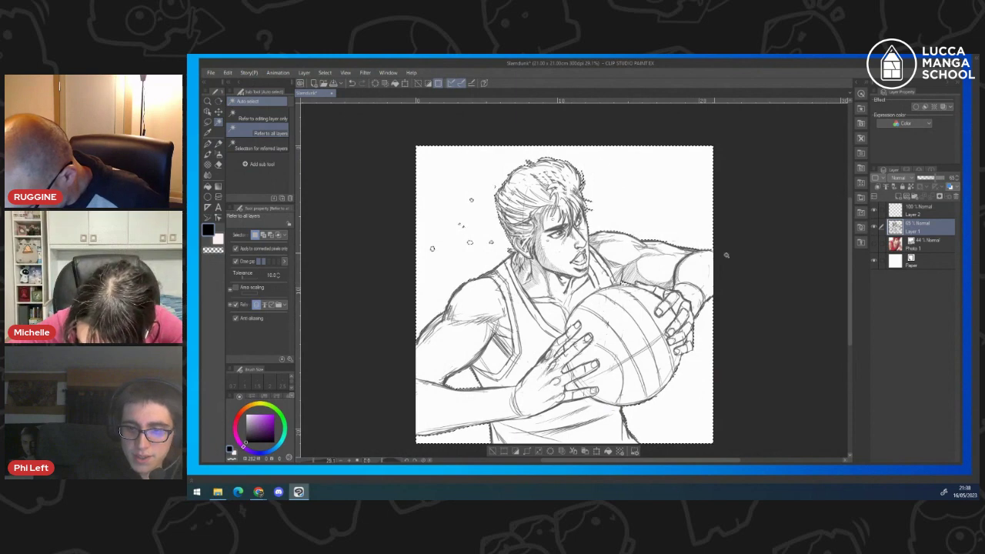
left_click(324, 73)
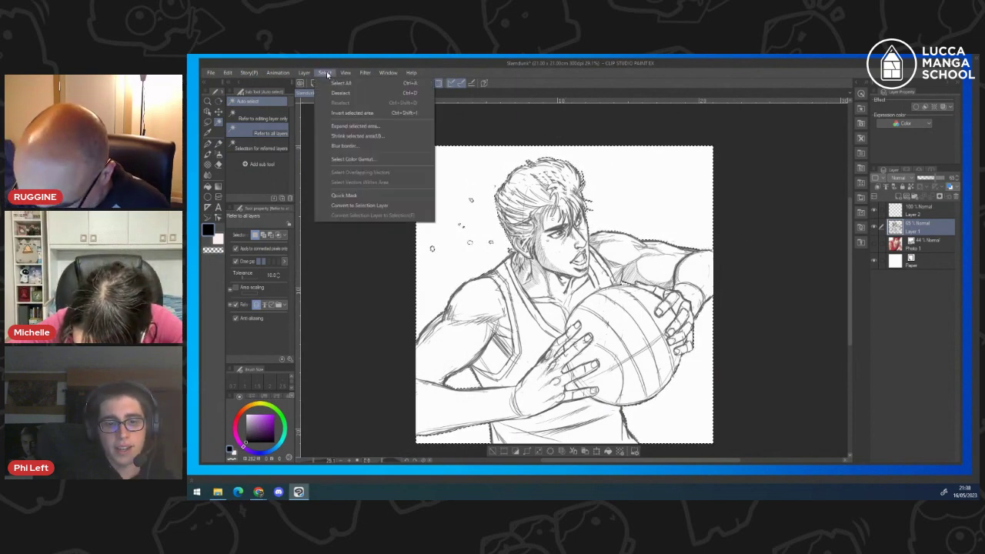
left_click(340, 114)
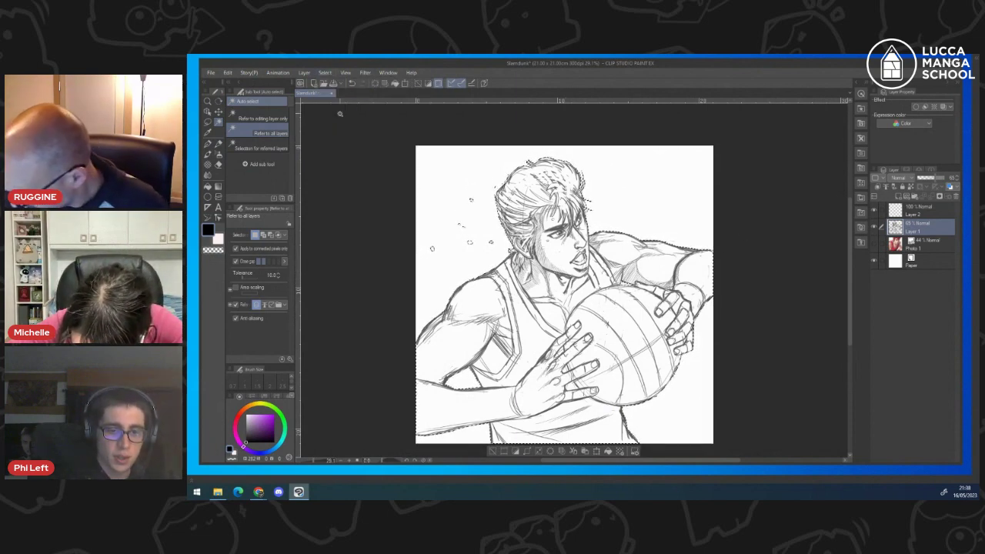
- Add a new raster layer between Photo 1 and Layer 1 and fill the selected figure with salmon pink
left_click(923, 245)
left_click(898, 196)
left_click(218, 239)
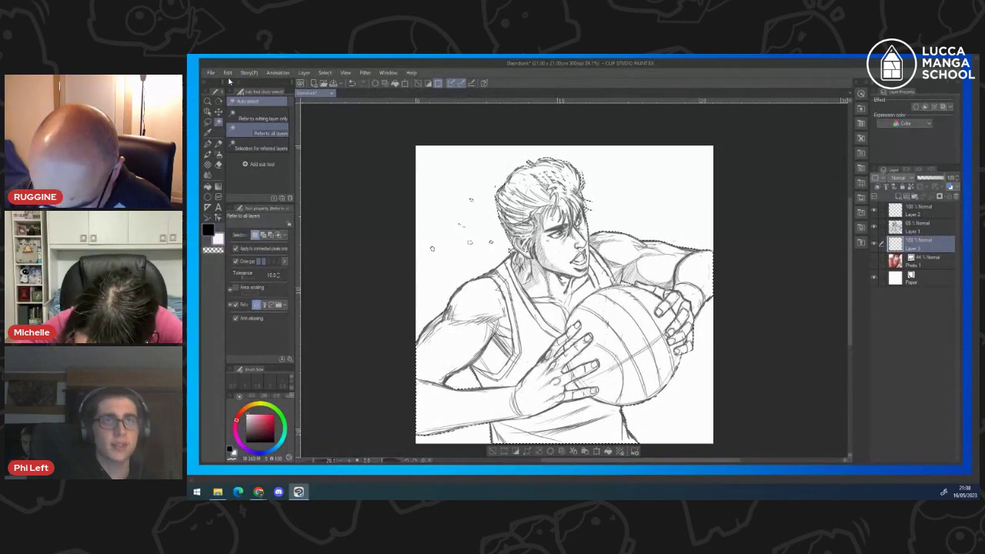
left_click(262, 413)
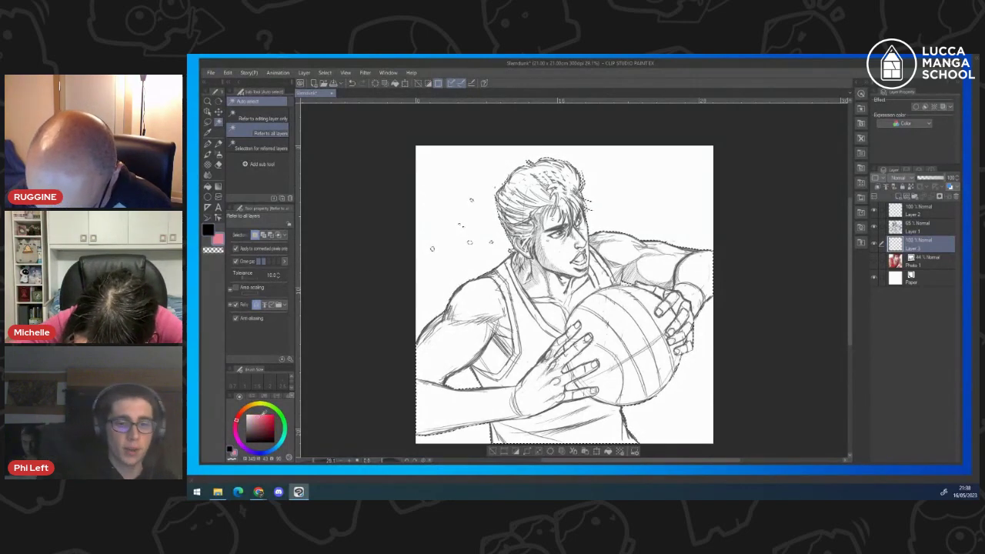
left_click(228, 72)
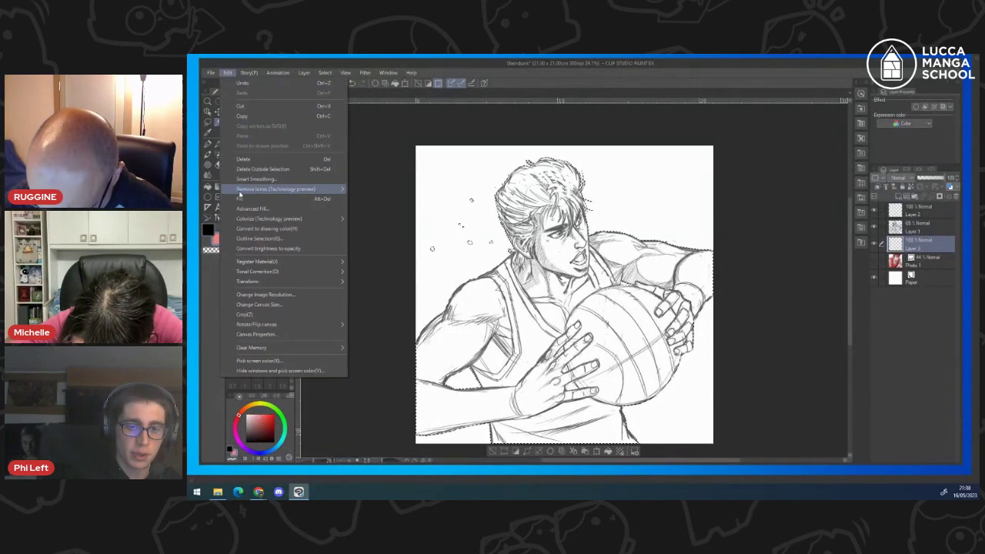
left_click(241, 194)
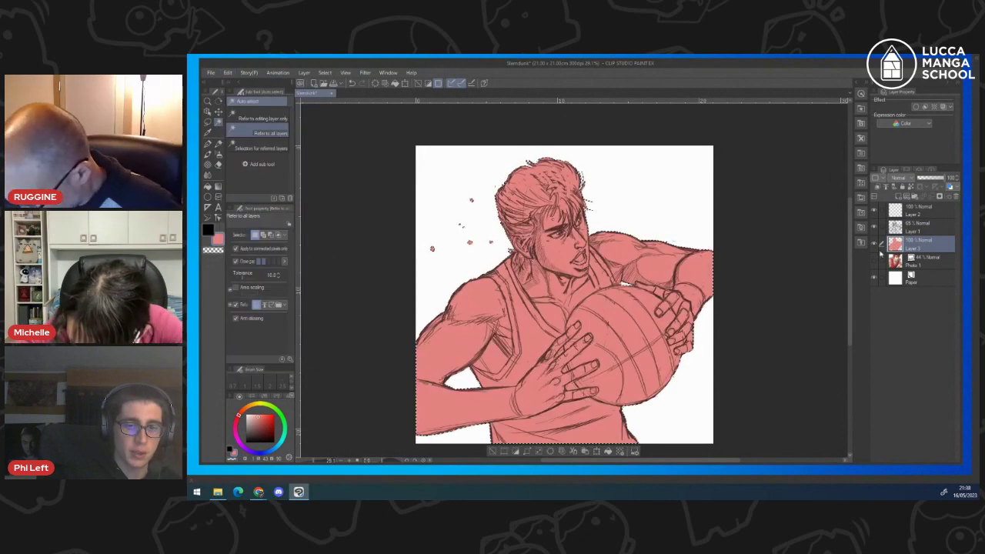
- Clear the figure selection and add a new raster layer directly above Photo 1
left_click(492, 451)
left_click(926, 262)
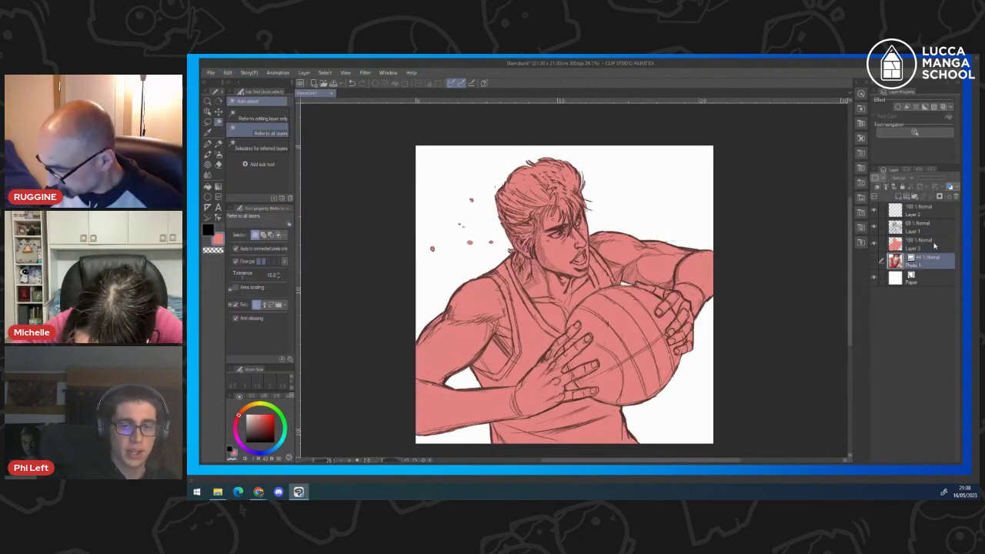
left_click(898, 195)
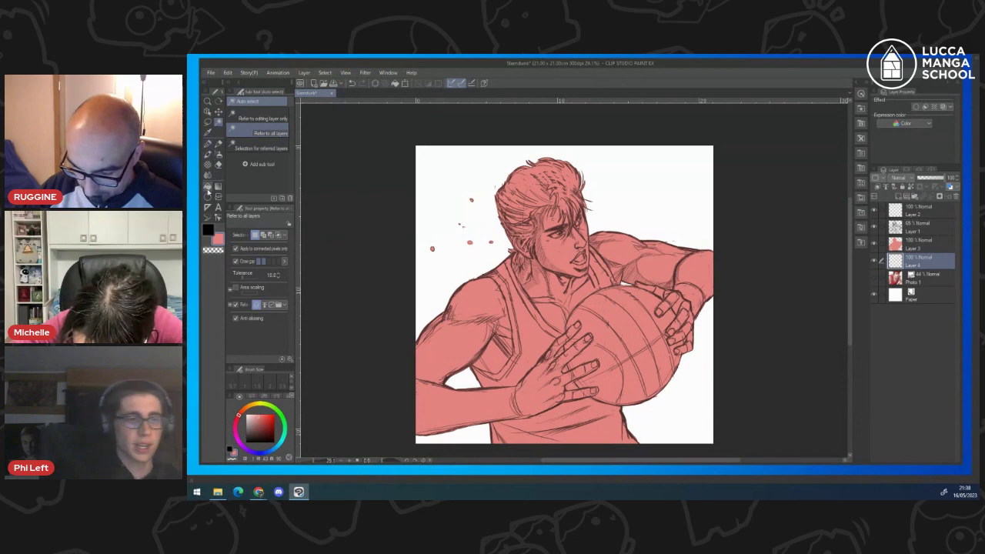
- Place a Parallel line special ruler on the new layer, slanting upward to the right across the background behind the player
left_click(207, 197)
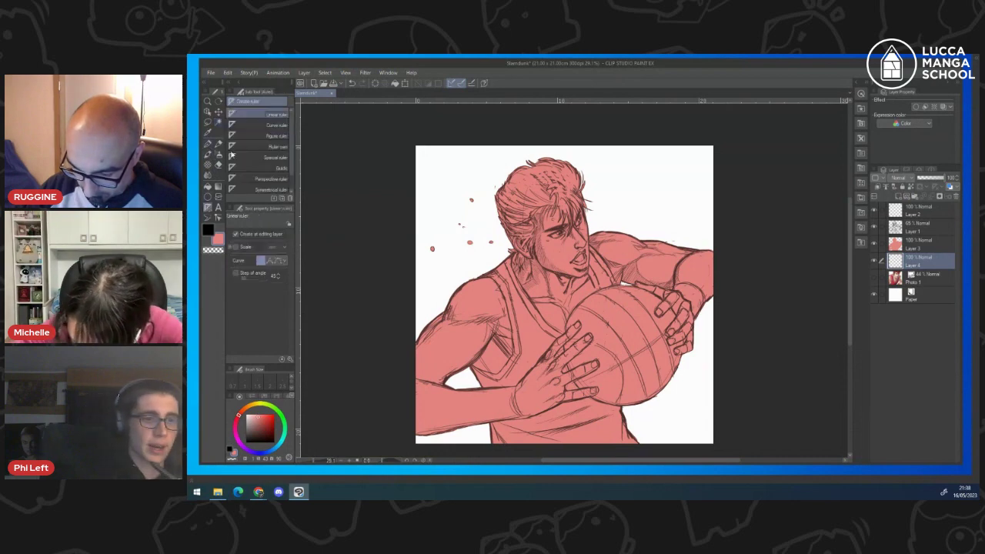
left_click(273, 157)
left_click(284, 234)
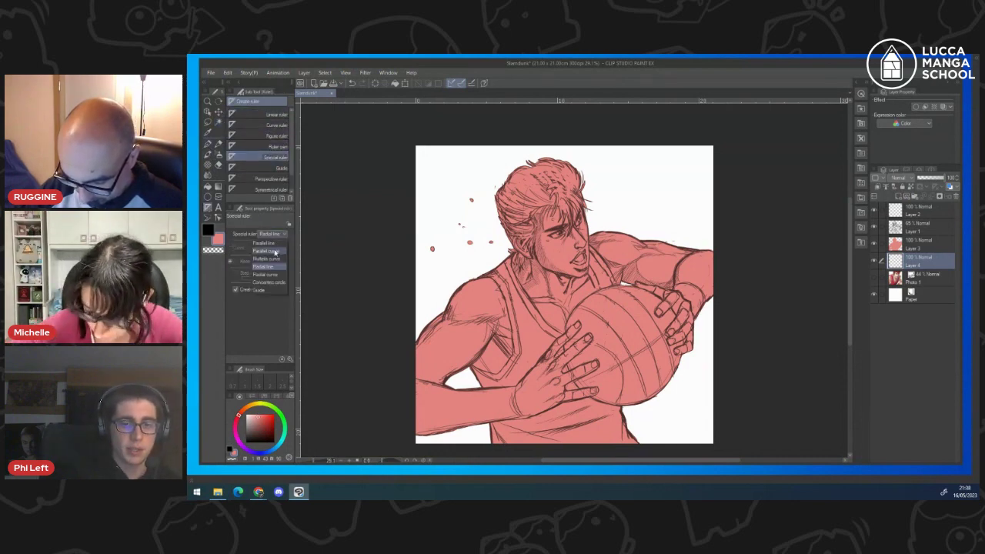
left_click(275, 249)
left_click(284, 235)
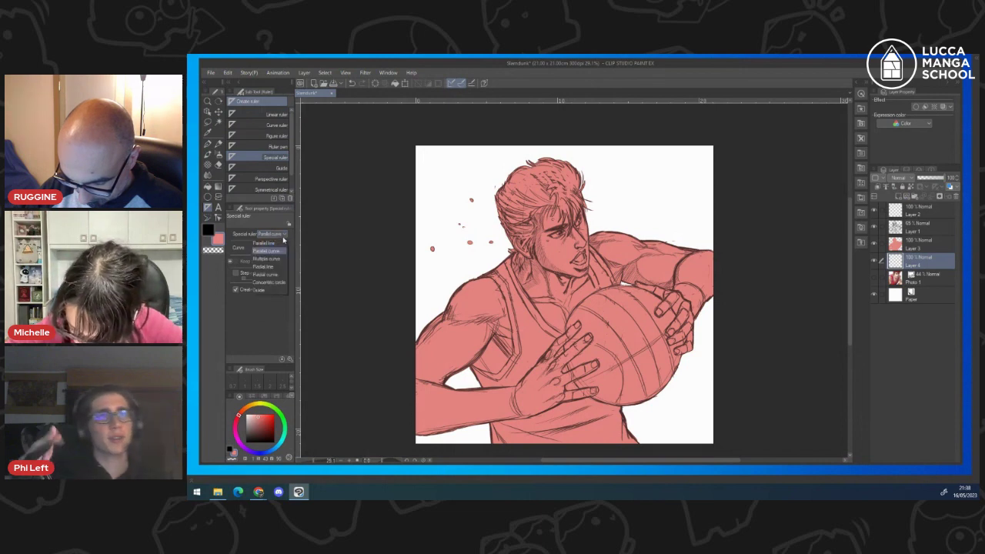
left_click(269, 240)
mouse_move(420, 295)
left_mouse_down()
mouse_move(616, 199)
mouse_move(608, 204)
left_mouse_up()
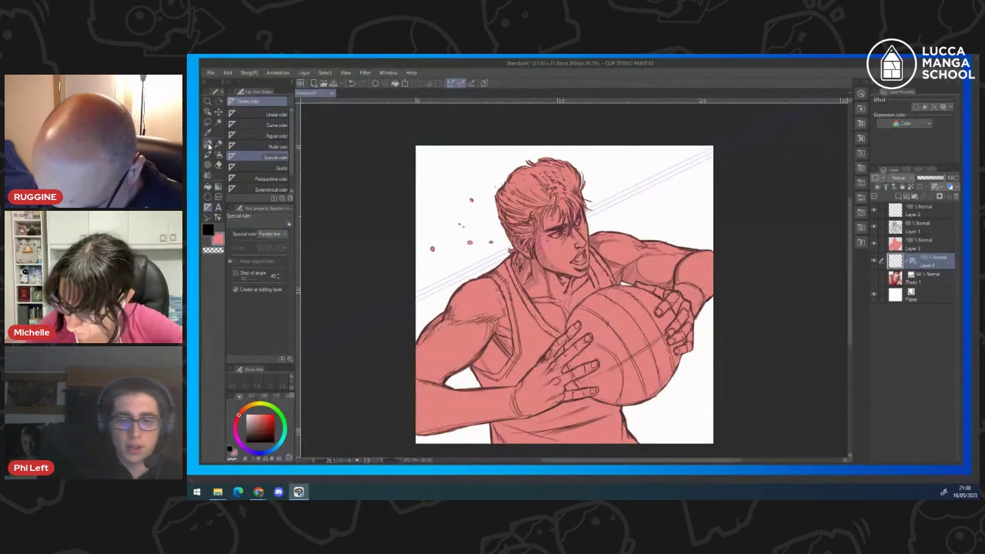
- Draw salmon parallel speed lines with the G-pen along the ruler, filling the background behind and above the player's head
left_click(208, 143)
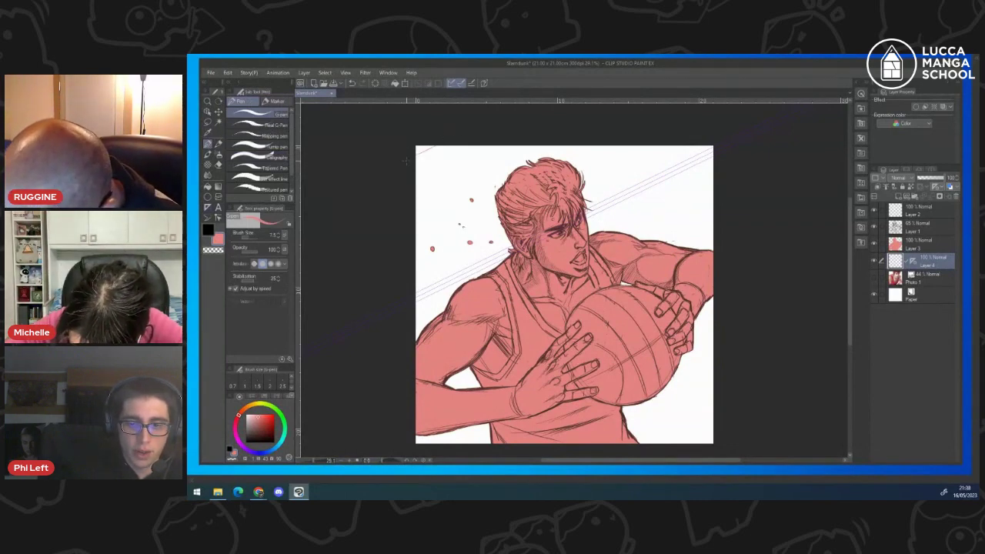
left_click_drag(421, 165, 521, 123)
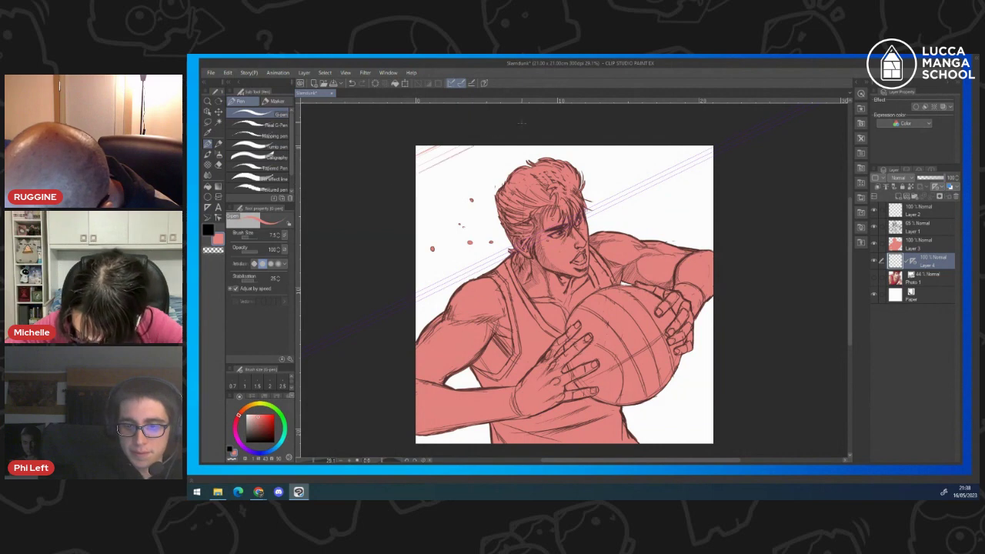
left_click_drag(428, 172, 480, 146)
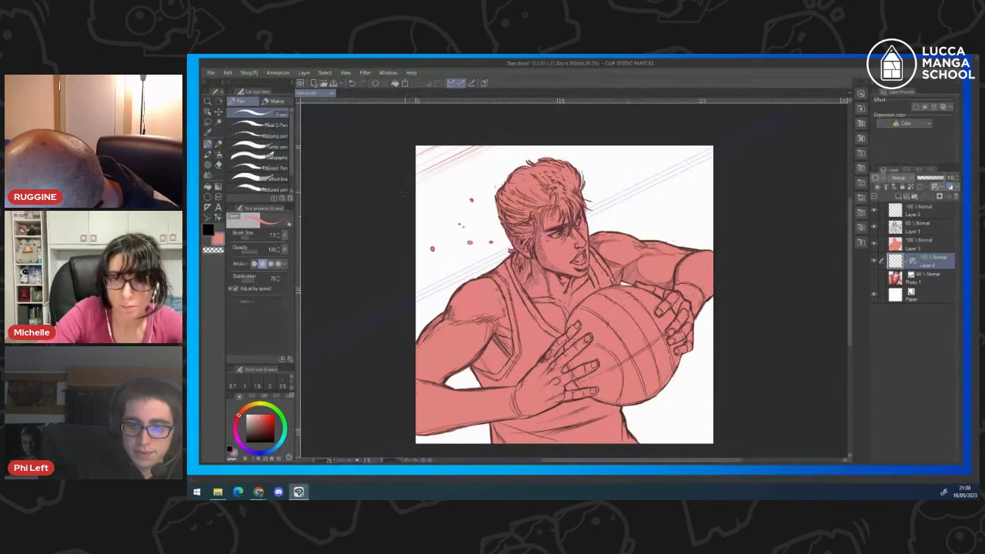
left_click_drag(403, 191, 571, 116)
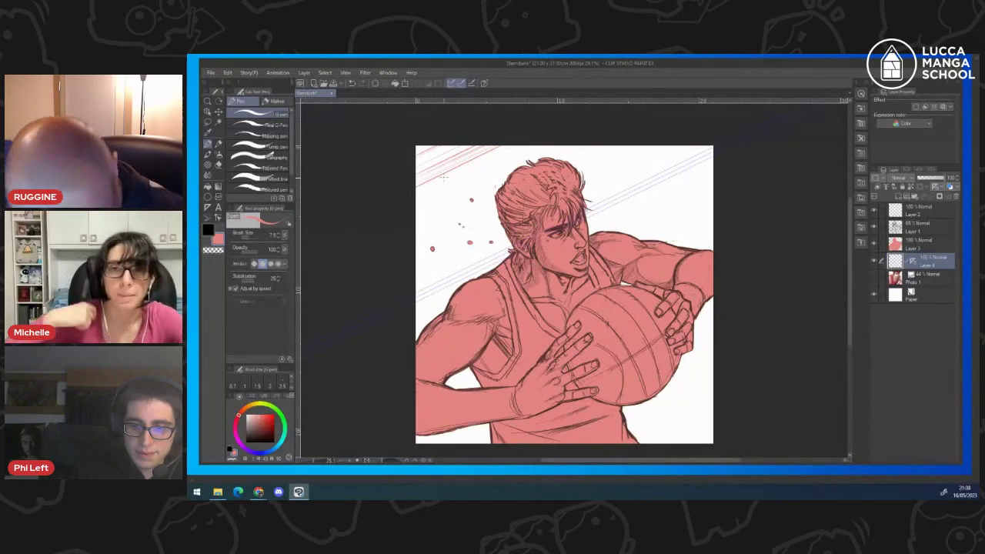
key("ctrl+z")
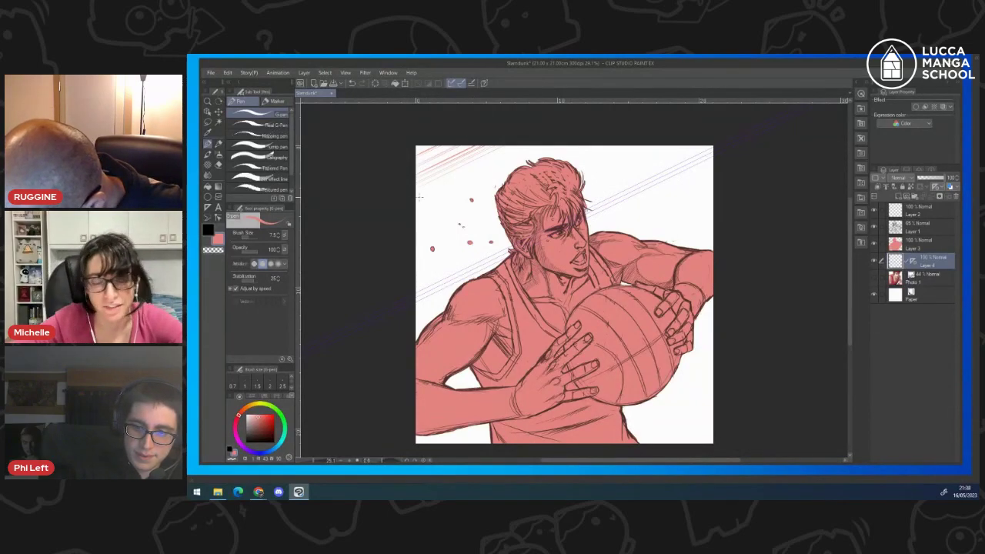
left_click_drag(417, 190, 510, 146)
left_click_drag(441, 178, 512, 145)
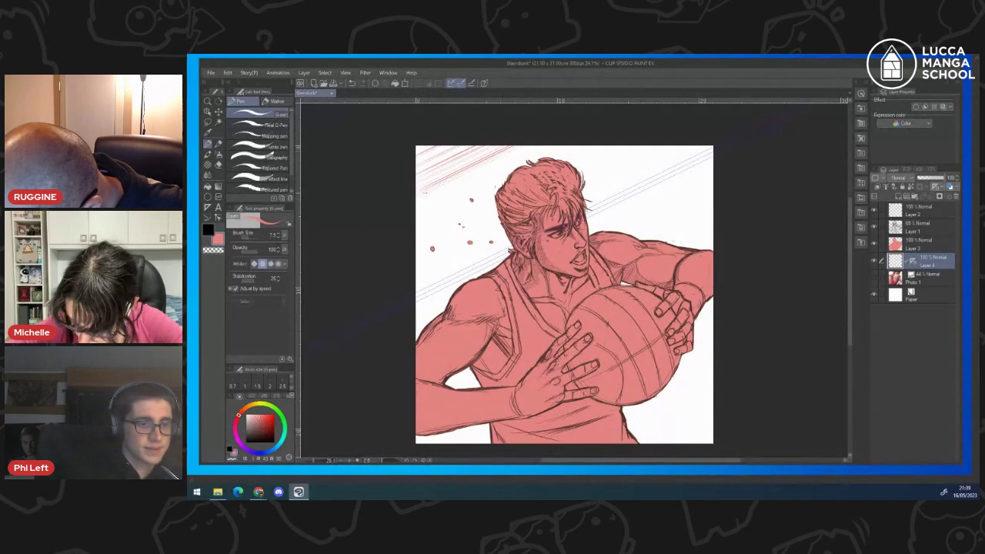
left_click_drag(422, 192, 517, 149)
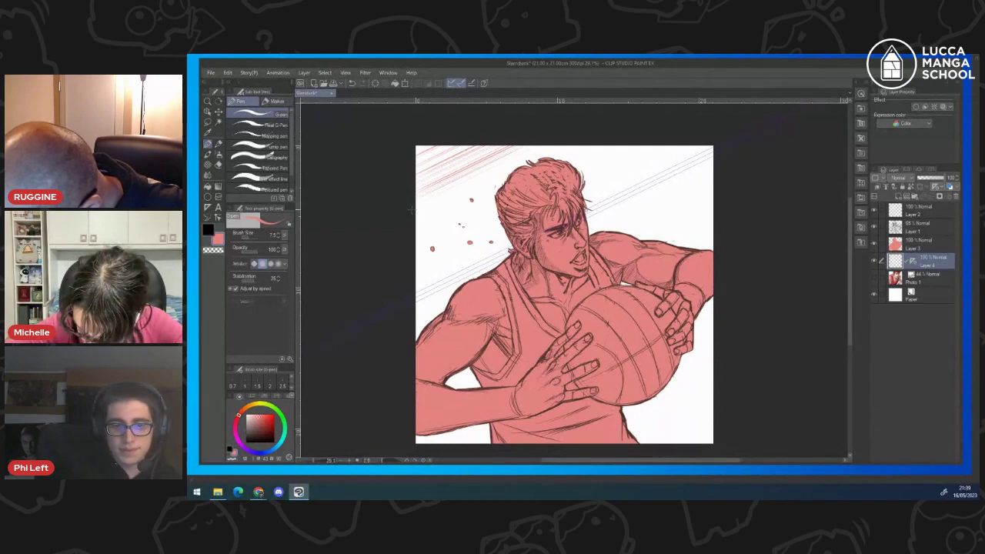
left_click_drag(411, 207, 501, 160)
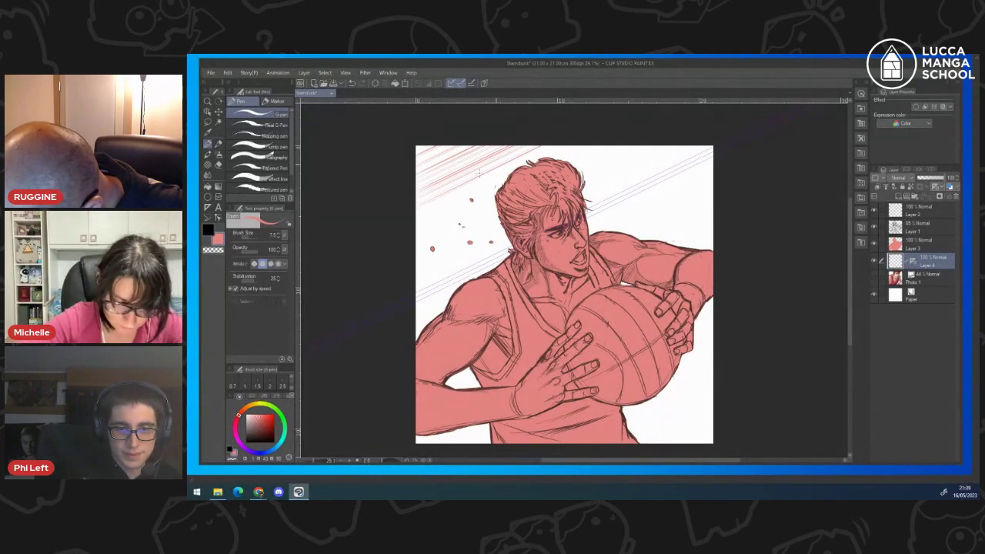
left_click_drag(420, 208, 575, 131)
left_click_drag(413, 208, 557, 140)
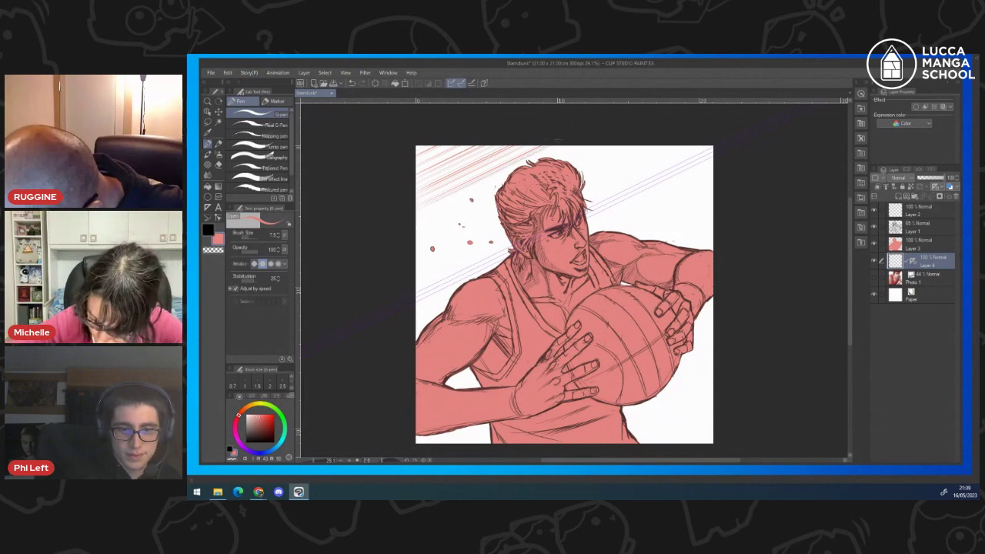
left_click_drag(419, 213, 537, 154)
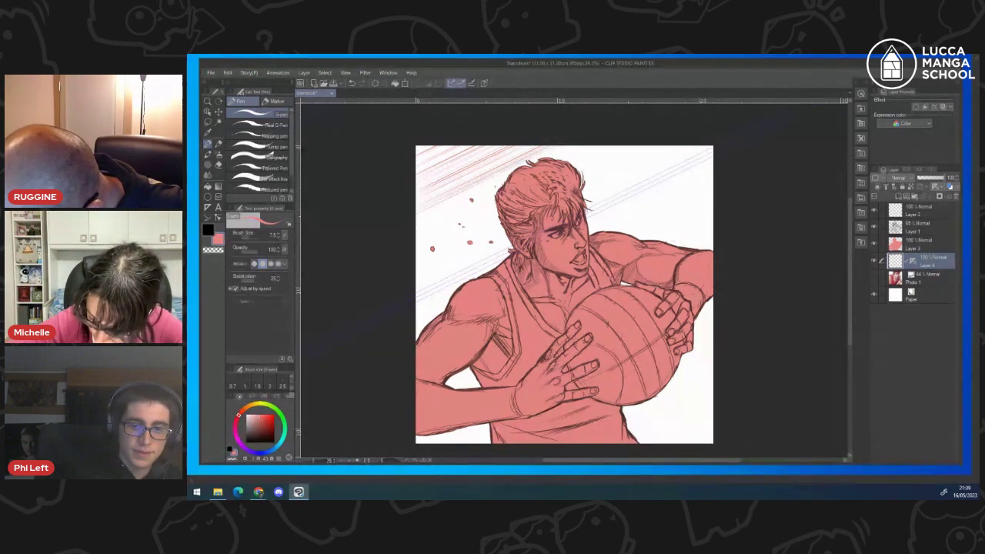
left_click_drag(423, 211, 542, 153)
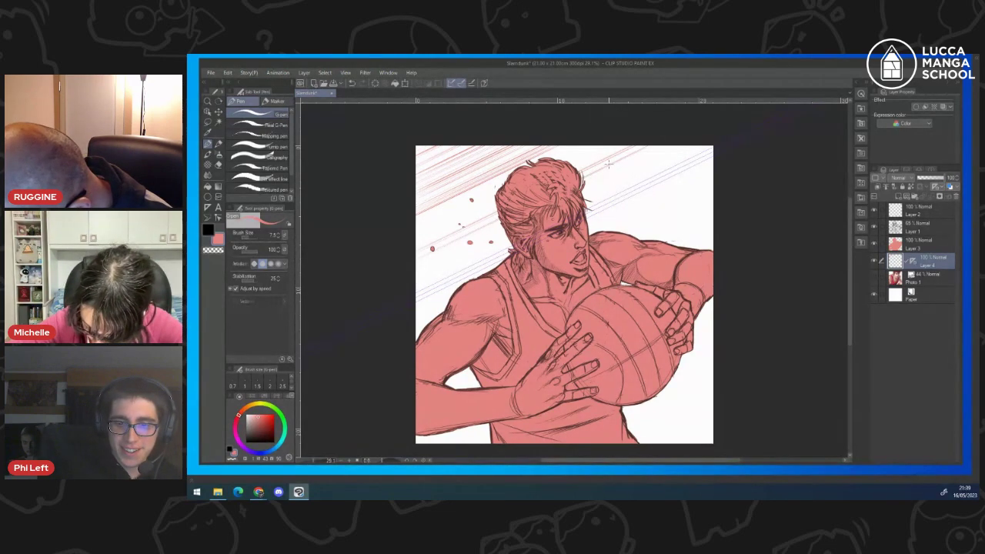
left_click_drag(412, 265, 644, 153)
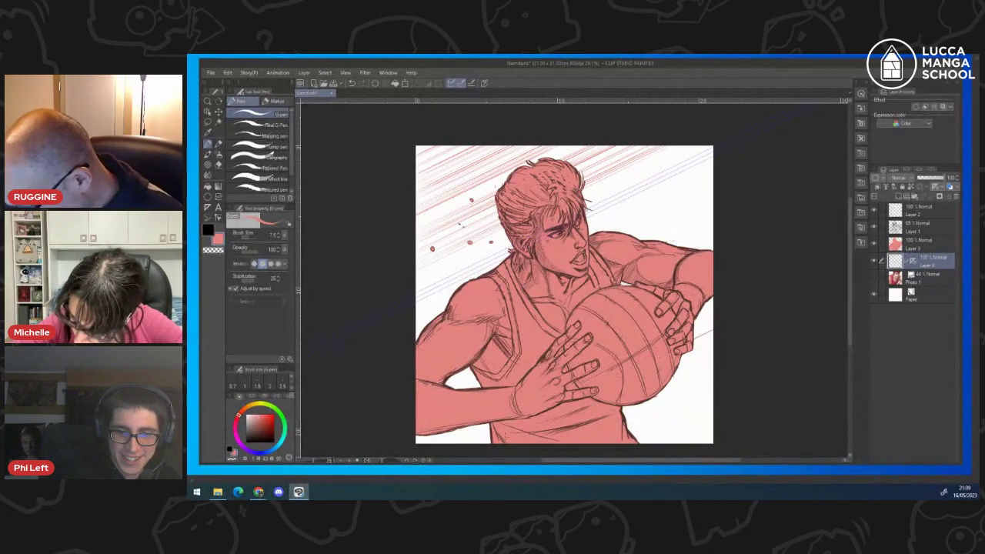
- Fill the background below the basketball and beside the player's waist with salmon diagonal speed lines
mouse_move(481, 443)
left_mouse_down()
mouse_move(723, 334)
mouse_move(713, 344)
left_mouse_up()
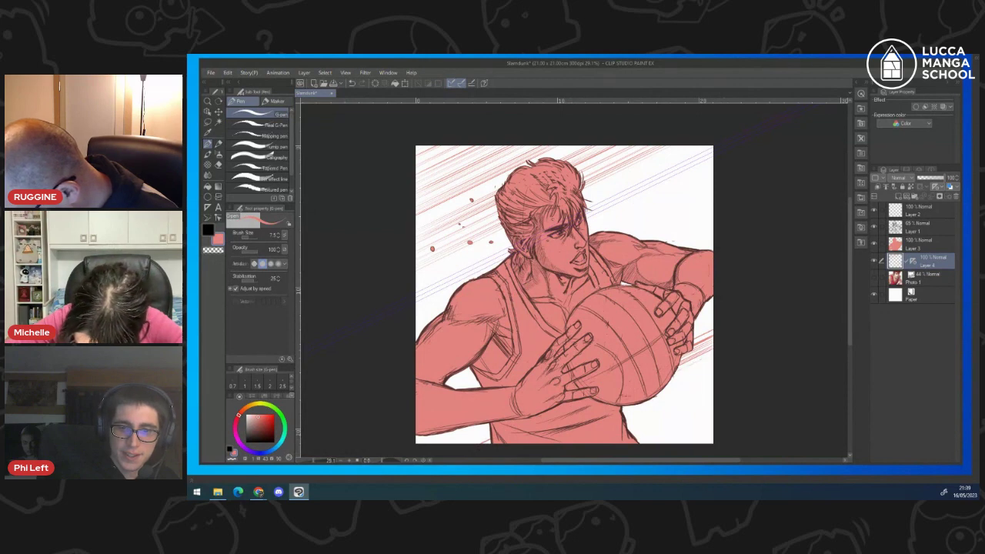
left_click_drag(672, 380, 709, 364)
left_click_drag(625, 414, 708, 375)
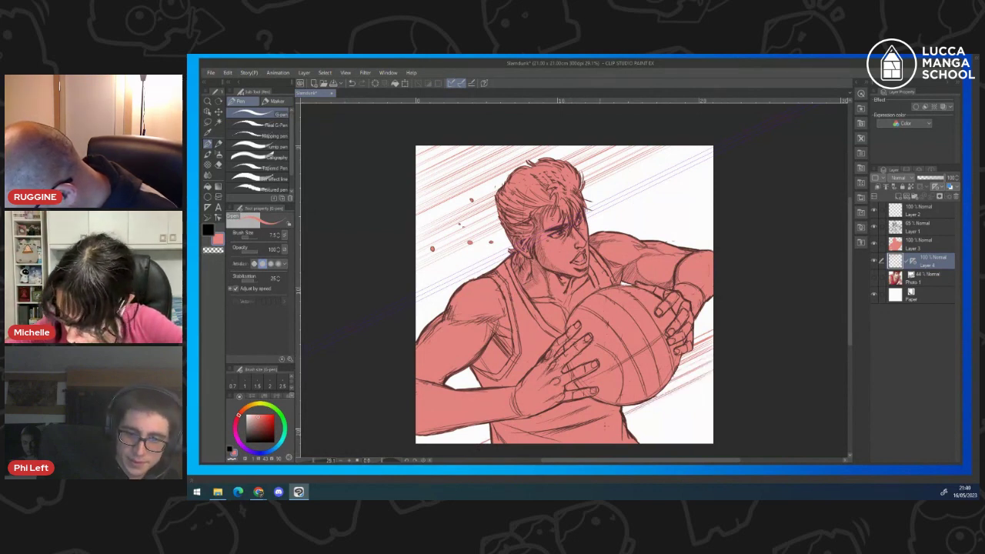
left_click_drag(628, 417, 700, 382)
mouse_move(633, 419)
left_mouse_down()
mouse_move(689, 390)
mouse_move(714, 398)
left_mouse_up()
left_click_drag(635, 438, 698, 405)
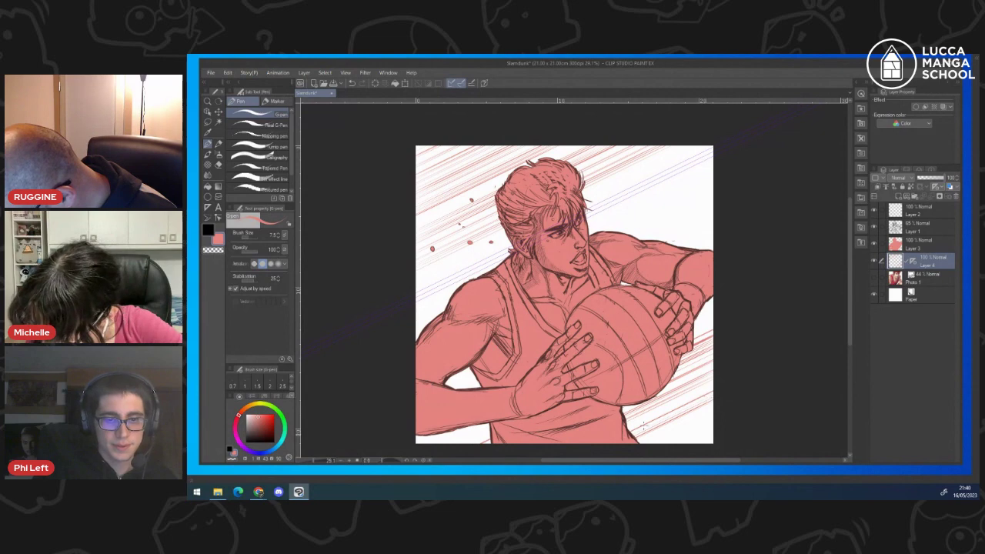
left_click_drag(638, 439, 709, 404)
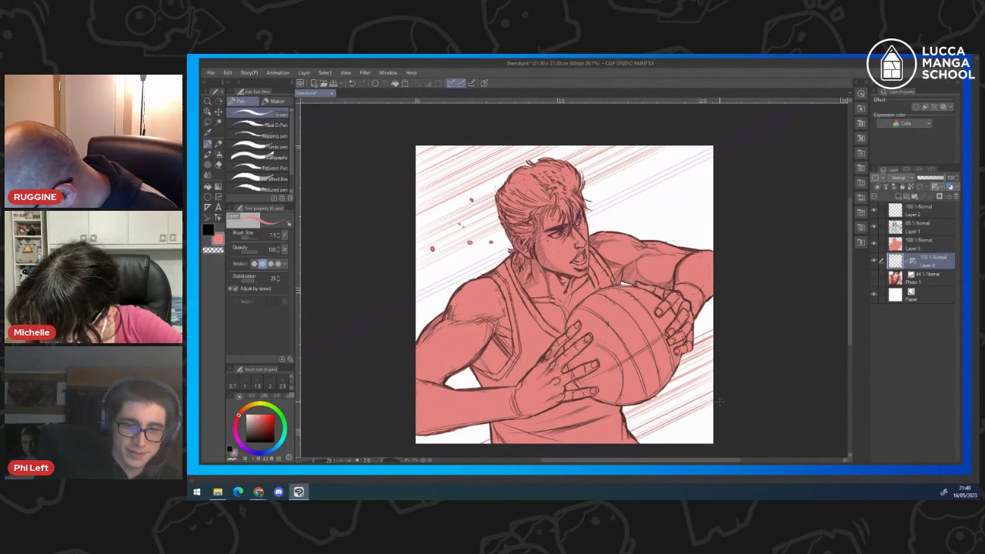
mouse_move(640, 441)
left_mouse_down()
mouse_move(701, 411)
mouse_move(680, 420)
mouse_move(712, 422)
mouse_move(670, 447)
mouse_move(707, 440)
mouse_move(697, 445)
left_mouse_up()
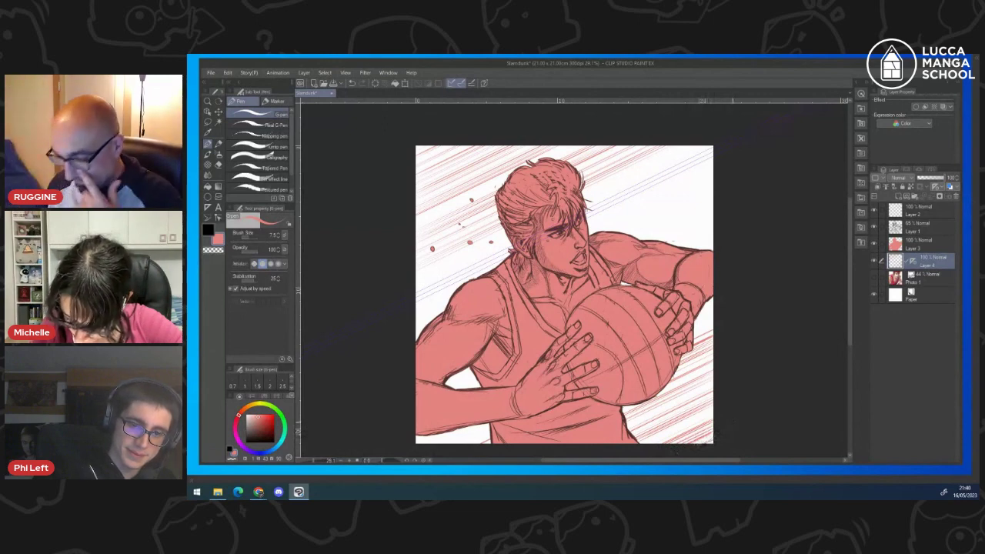
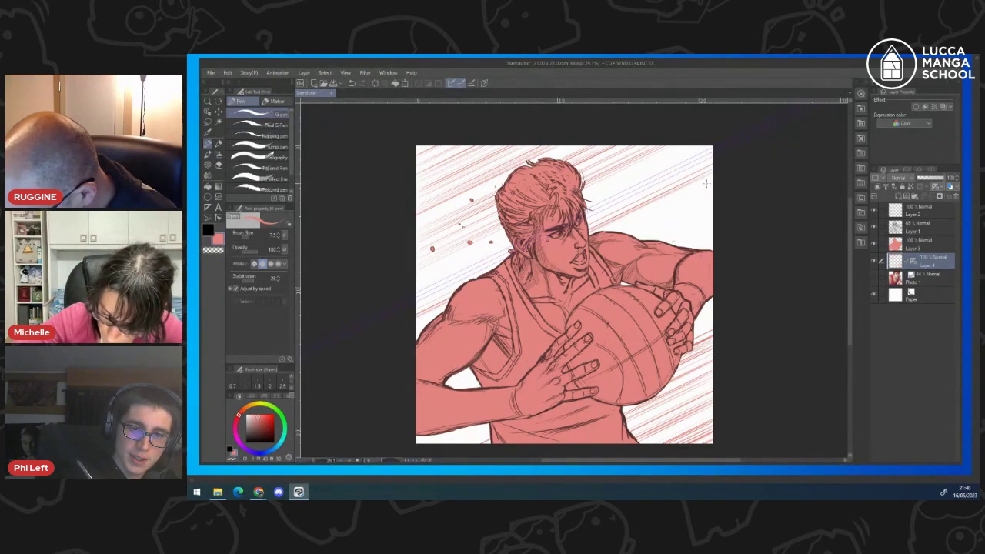
- Add salmon diagonal speed lines in the background between the player's face and the far raised arm
left_click_drag(706, 184, 609, 229)
left_click_drag(691, 192, 612, 231)
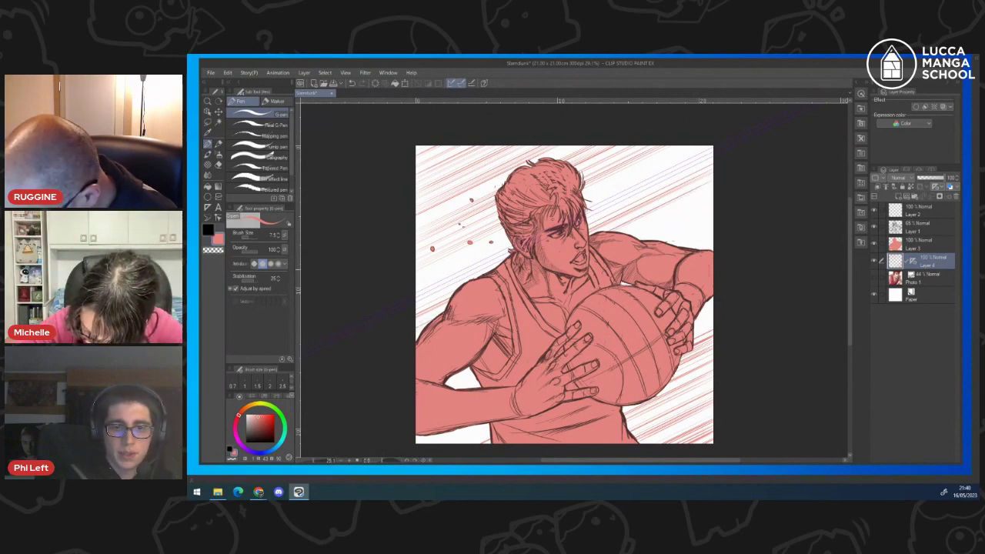
left_click_drag(708, 199, 635, 237)
left_click_drag(691, 211, 641, 237)
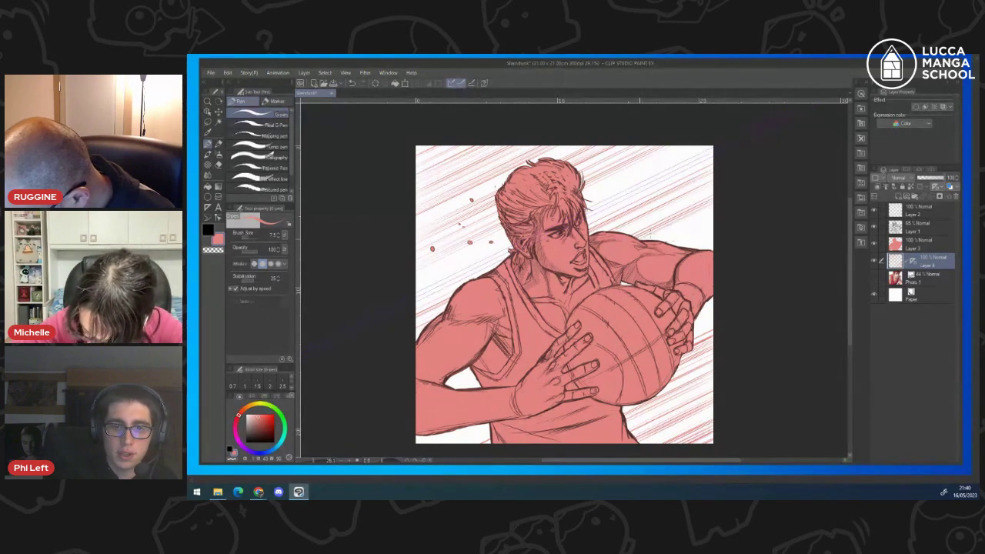
left_click_drag(713, 217, 665, 242)
left_click_drag(718, 218, 659, 243)
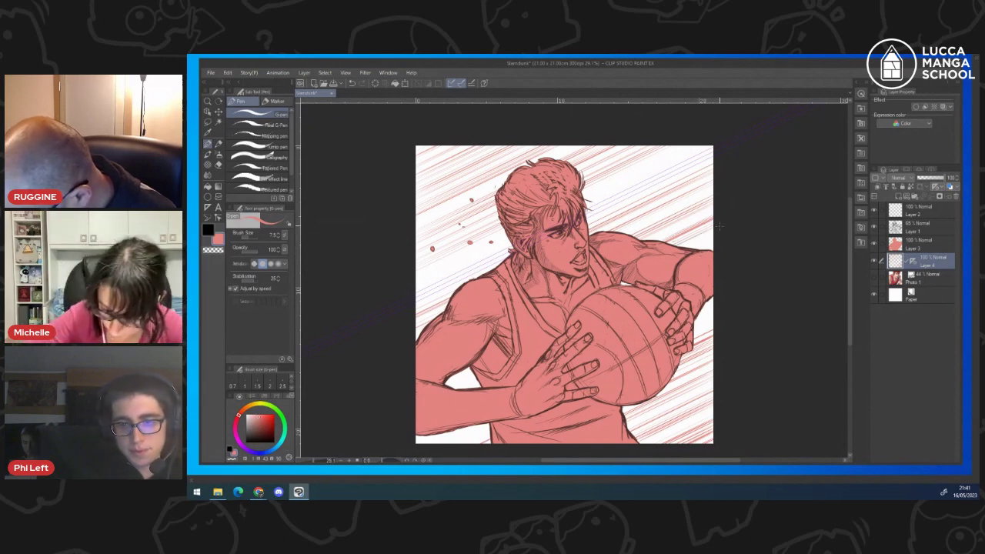
left_click_drag(709, 231, 682, 245)
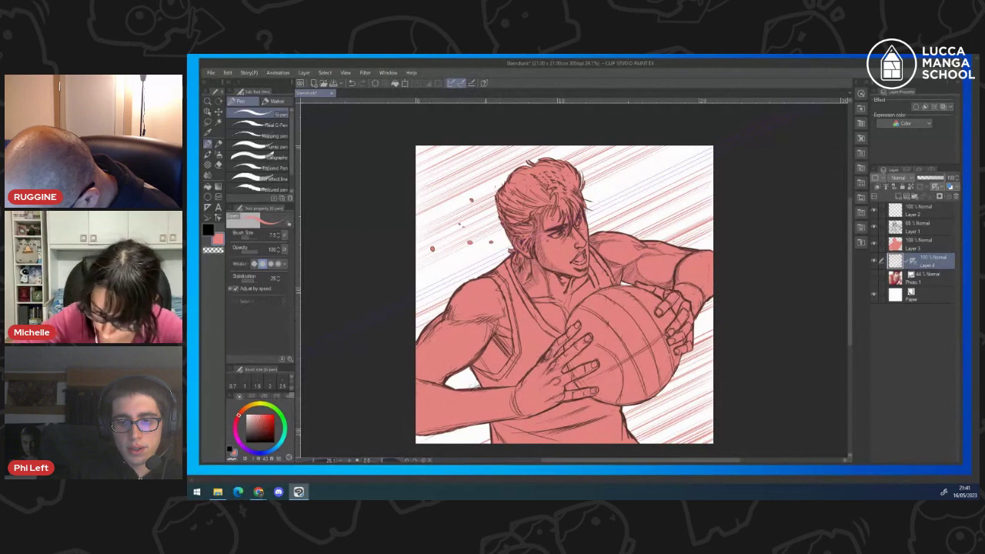
- Add short salmon speed lines in the gap under the near arm and in the corner below the forearm
left_click_drag(454, 386, 471, 377)
left_click_drag(451, 387, 471, 380)
left_click_drag(428, 443, 452, 434)
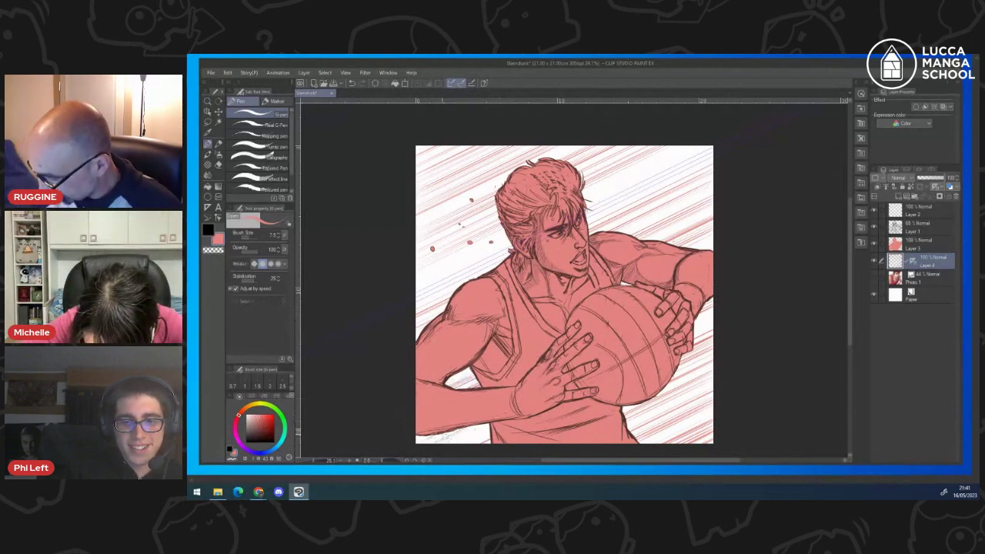
- Check the speed-line layer by toggling its visibility, and delete the parallel ruler from it
left_click(875, 261)
left_click(875, 261)
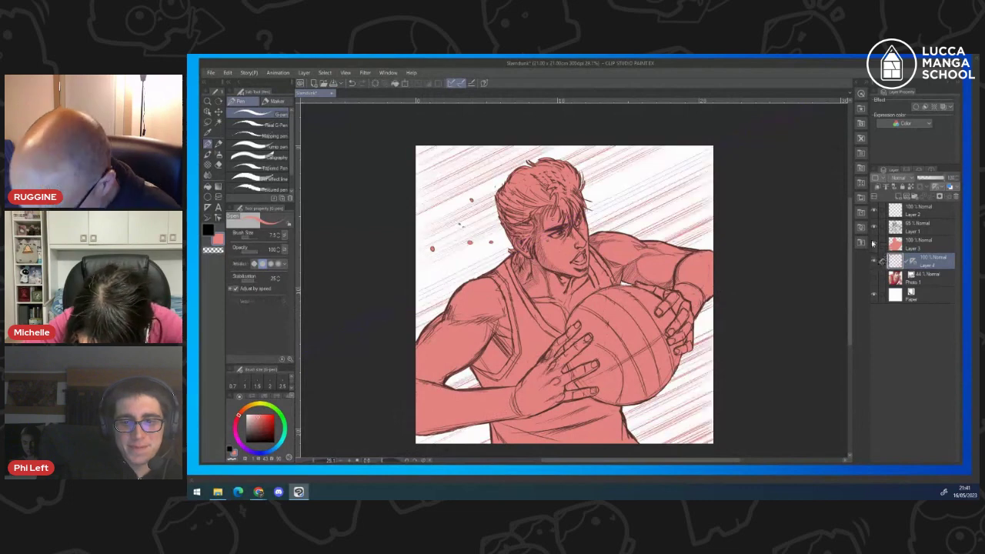
right_click(913, 258)
left_click(914, 298)
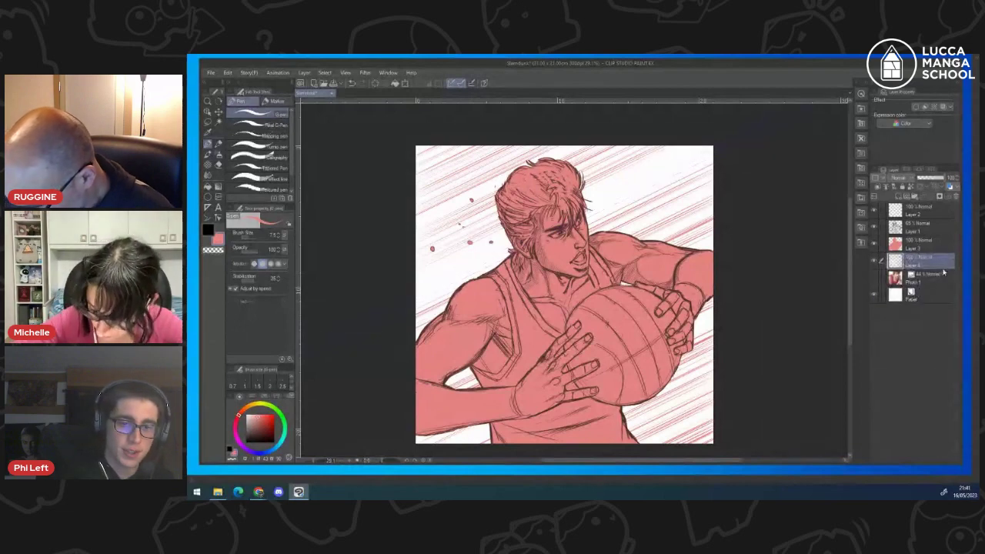
- Make Layer 1 active with black as the drawing color and touch up the hatching on the player's near shoulder
left_click(924, 227)
left_click(208, 228)
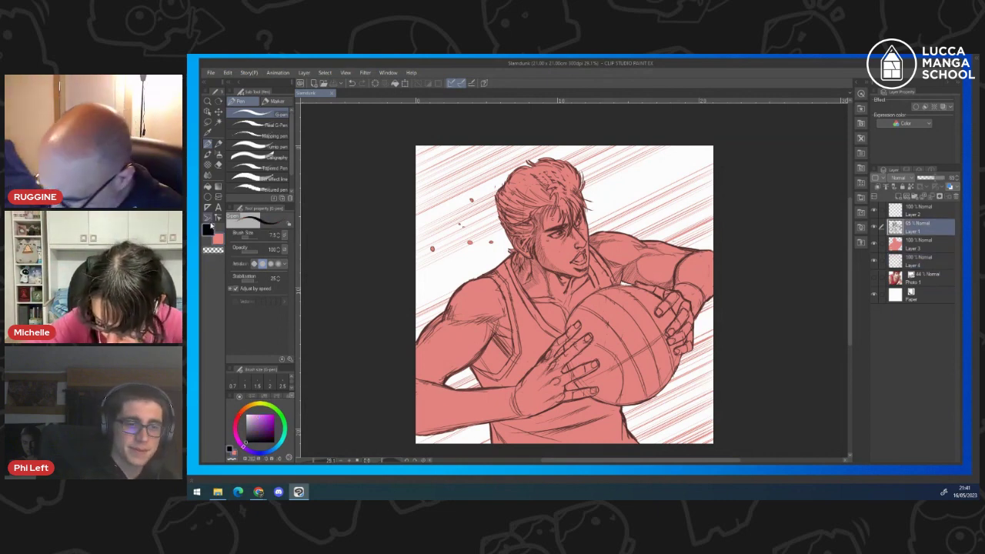
left_click_drag(460, 290, 455, 295)
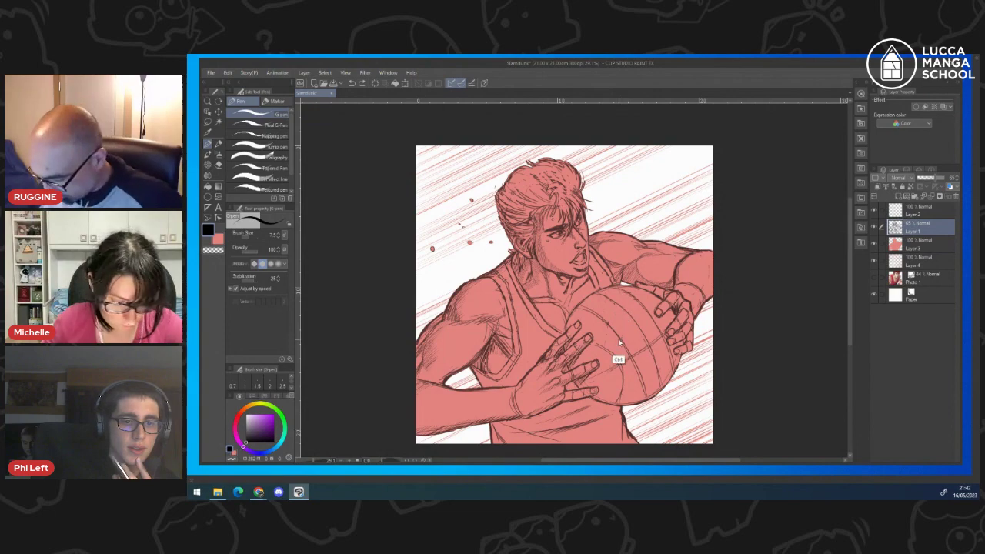
key("ctrl+z")
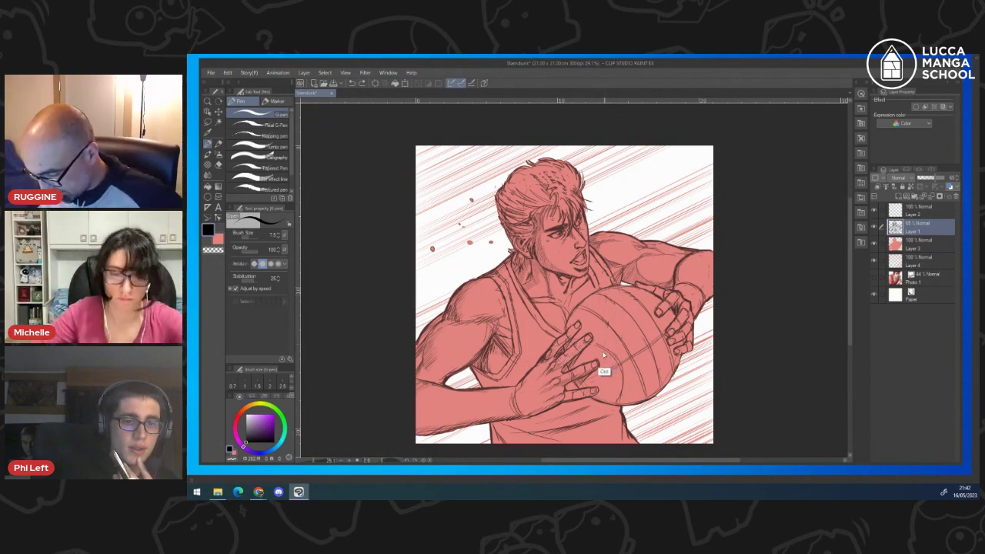
- Hatch shadows with the mechanical pencil around the fingers and lower edge of the near hand holding the basketball
left_click_drag(576, 362, 646, 362)
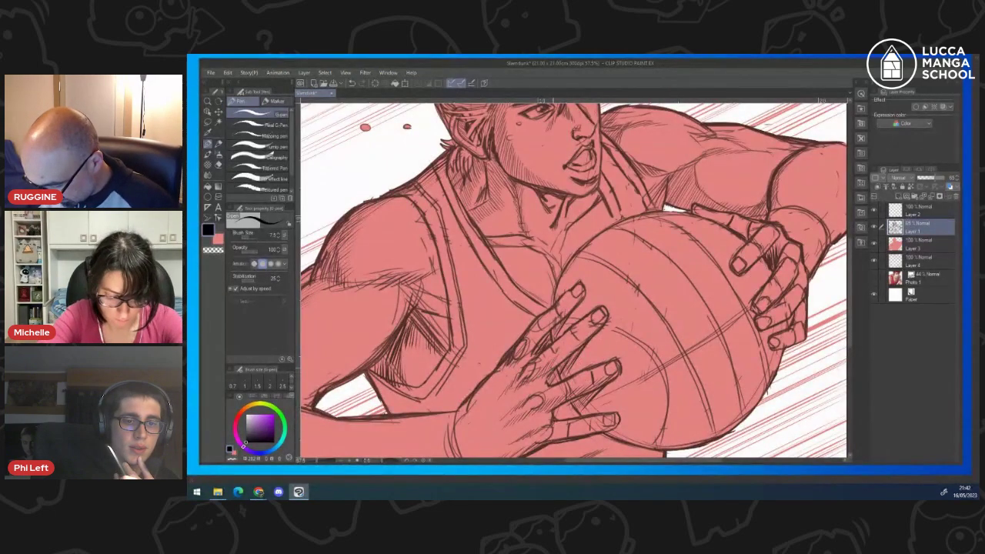
key("p")
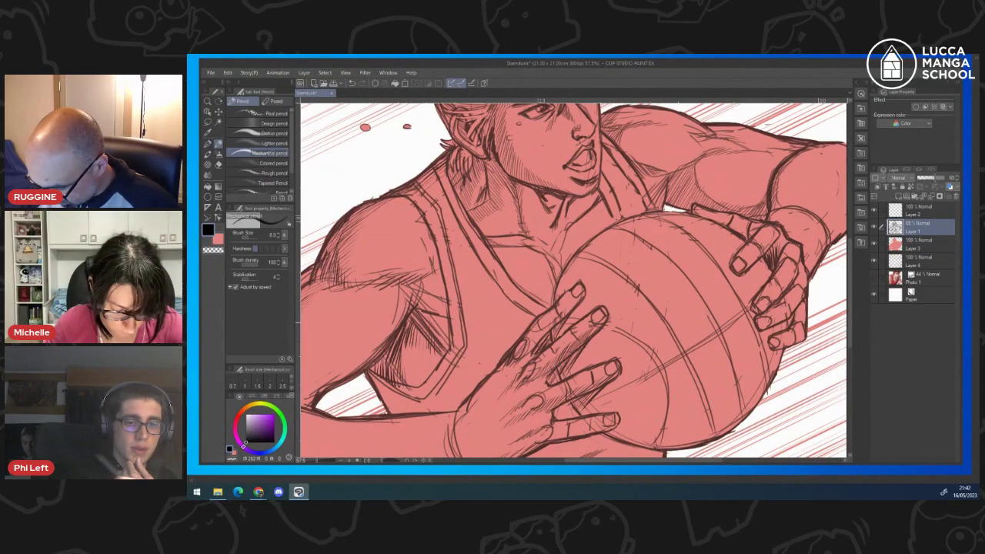
left_click_drag(525, 352, 577, 298)
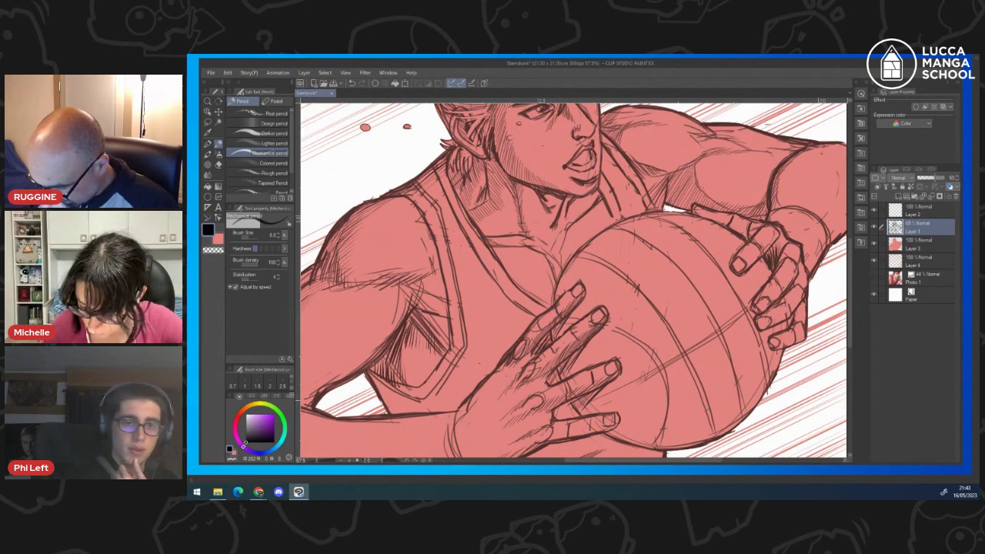
left_click_drag(574, 359, 566, 374)
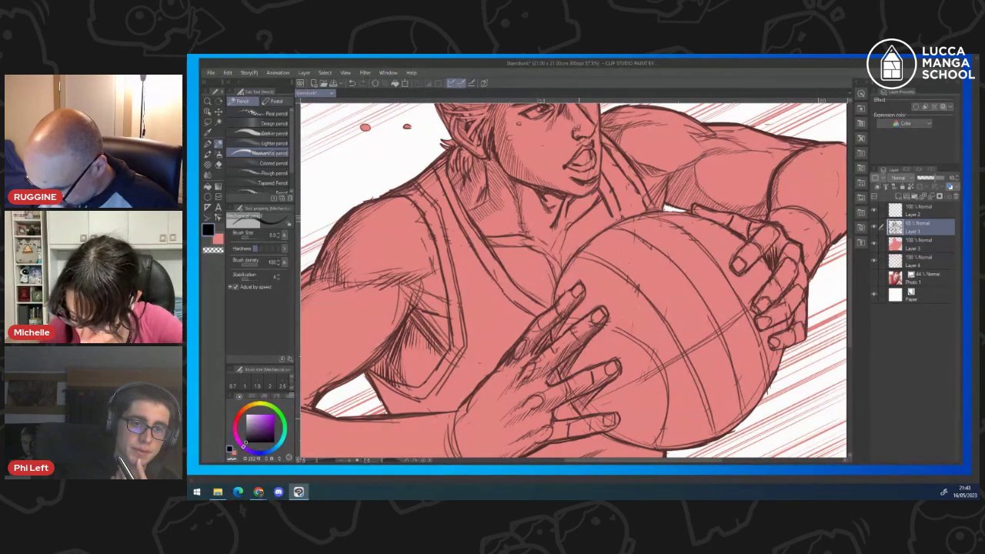
left_click_drag(556, 439, 615, 423)
- Hatch the shadow on the jersey's side below the near armhole with short black pencil strokes
left_click_drag(666, 460, 533, 460)
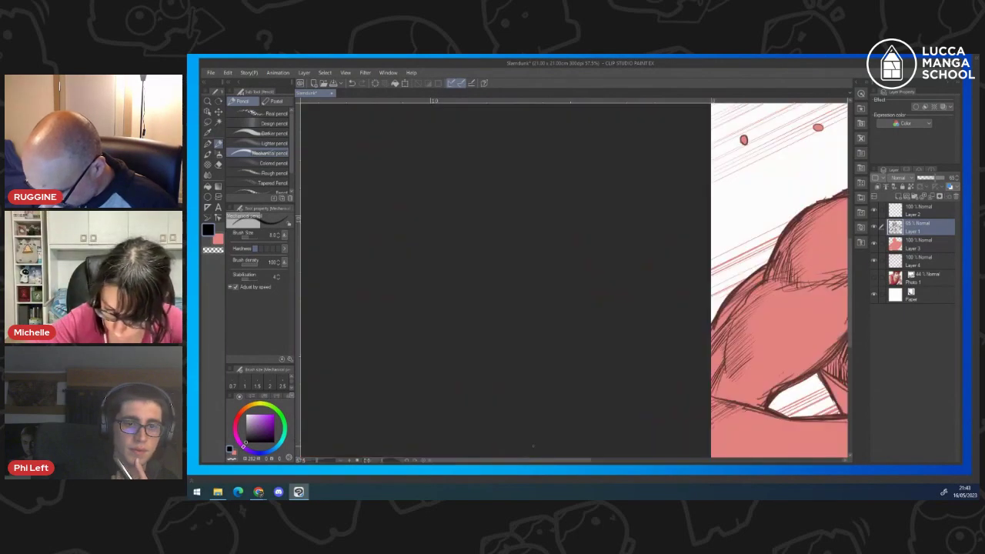
scroll(561, 339, "down", 5)
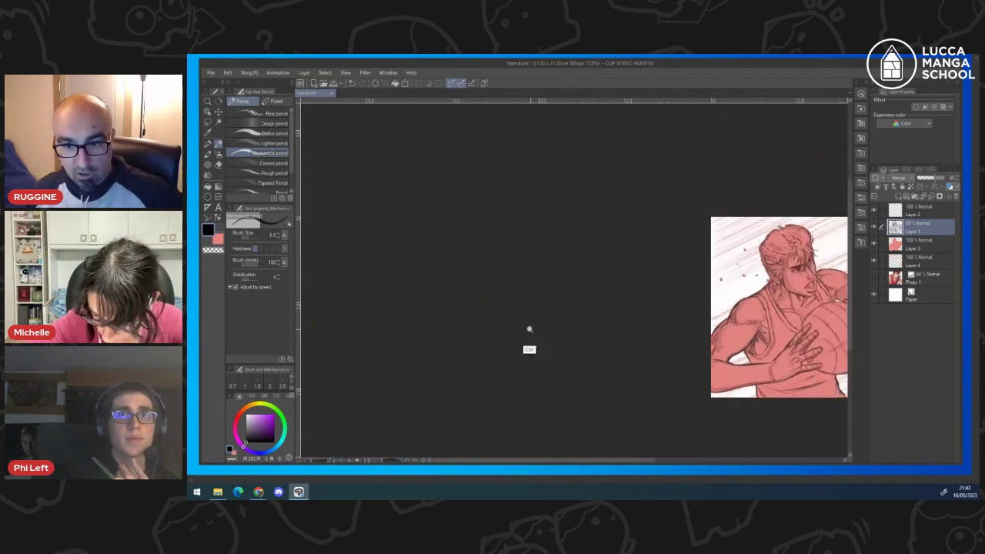
scroll(808, 369, "up", 4)
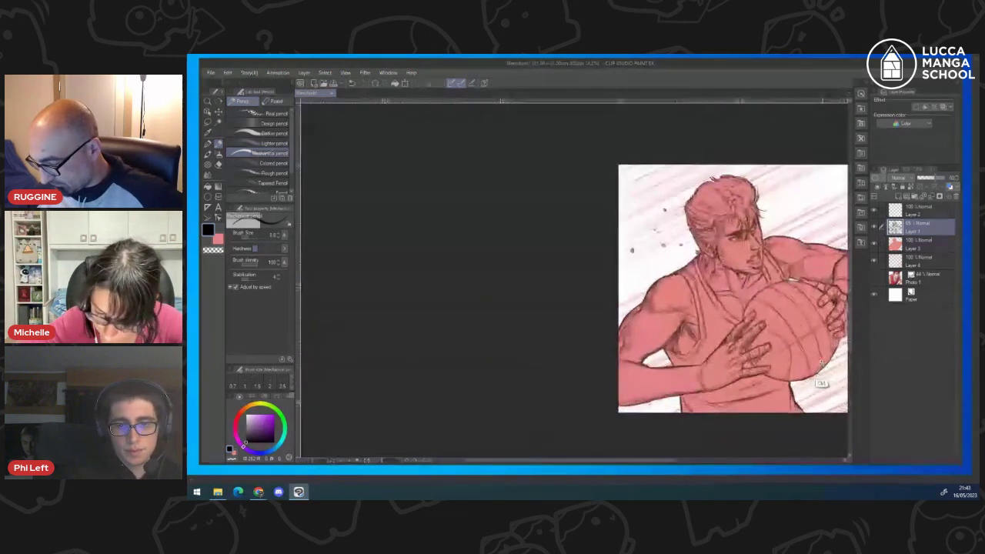
scroll(767, 280, "up", 4)
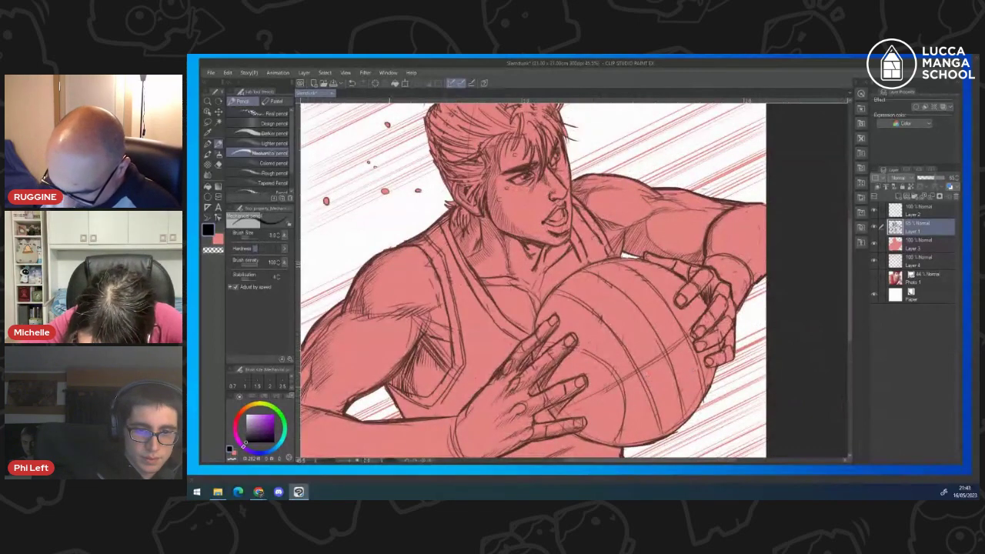
left_click_drag(396, 390, 406, 415)
left_click_drag(404, 394, 410, 415)
left_click_drag(408, 397, 415, 414)
left_click_drag(413, 396, 424, 417)
left_click_drag(425, 399, 432, 417)
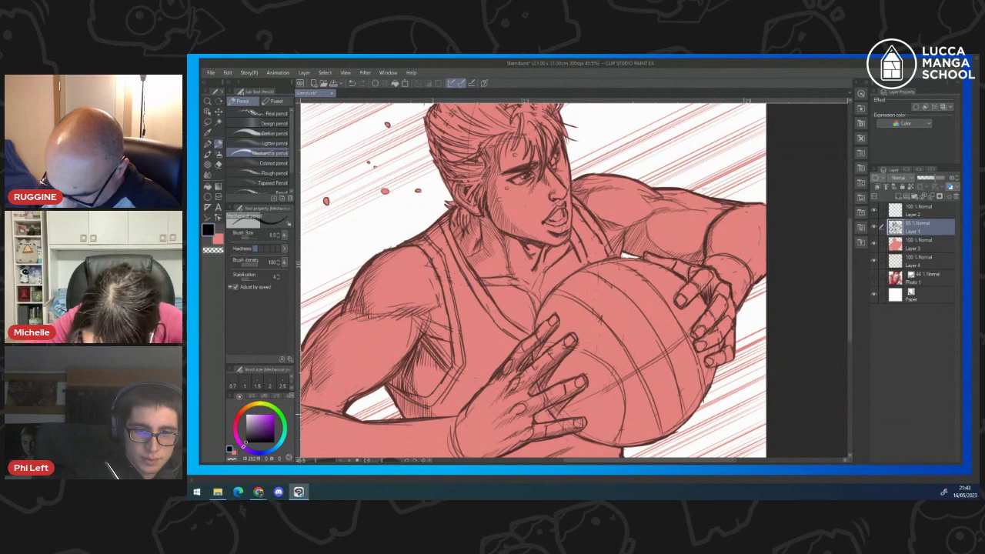
- Add hatched folds on the jersey beside the armhole trim and across the chest, and save the illustration
mouse_move(450, 383)
left_mouse_down()
mouse_move(458, 399)
mouse_move(449, 400)
mouse_move(465, 397)
left_mouse_up()
mouse_move(463, 379)
left_mouse_down()
mouse_move(470, 396)
mouse_move(467, 381)
left_mouse_up()
left_click_drag(477, 373, 471, 379)
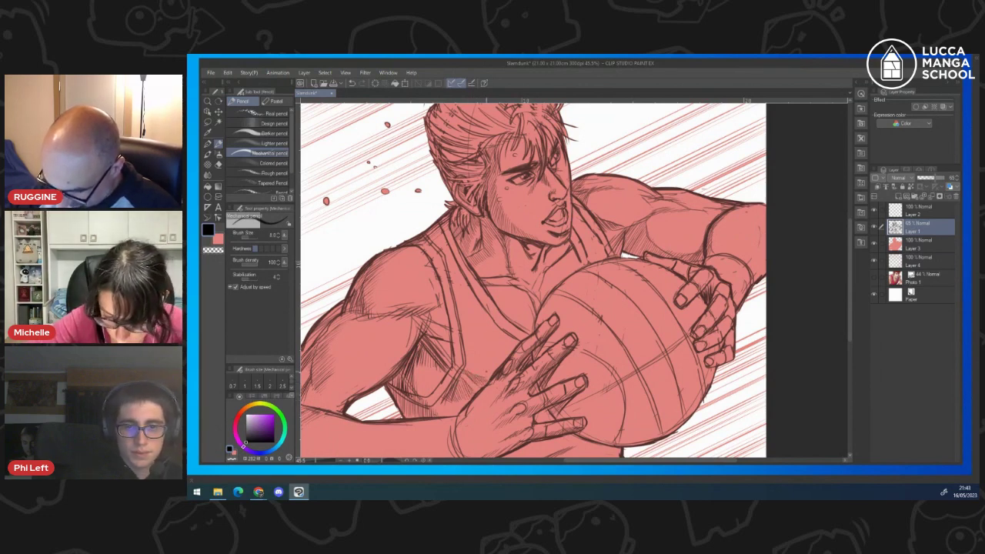
left_click_drag(470, 321, 464, 336)
mouse_move(474, 324)
left_mouse_down()
mouse_move(466, 336)
mouse_move(460, 318)
left_mouse_up()
mouse_move(481, 312)
left_mouse_down()
mouse_move(470, 323)
mouse_move(481, 326)
left_mouse_up()
left_click_drag(493, 316, 484, 328)
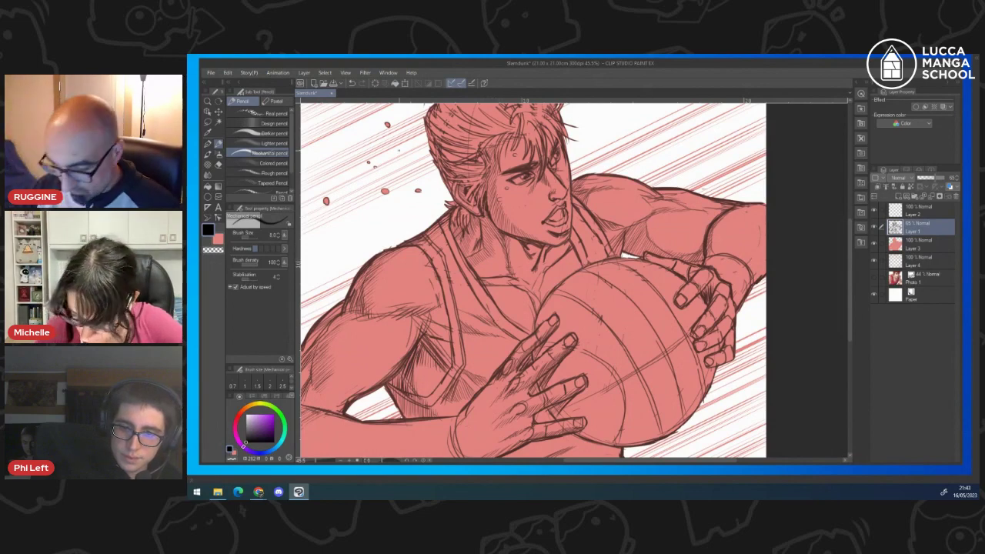
left_click(211, 72)
left_click(225, 140)
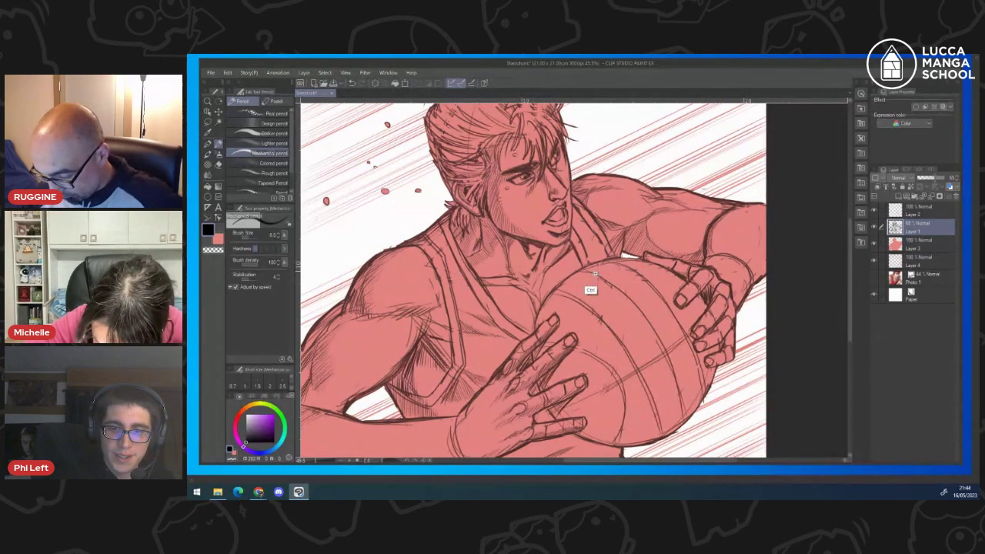
- Hatch shadows on the jersey's waist below the forearm, under the hand and basketball, and along the far lower edge
scroll(594, 273, "down", 1)
scroll(585, 263, "down", 2)
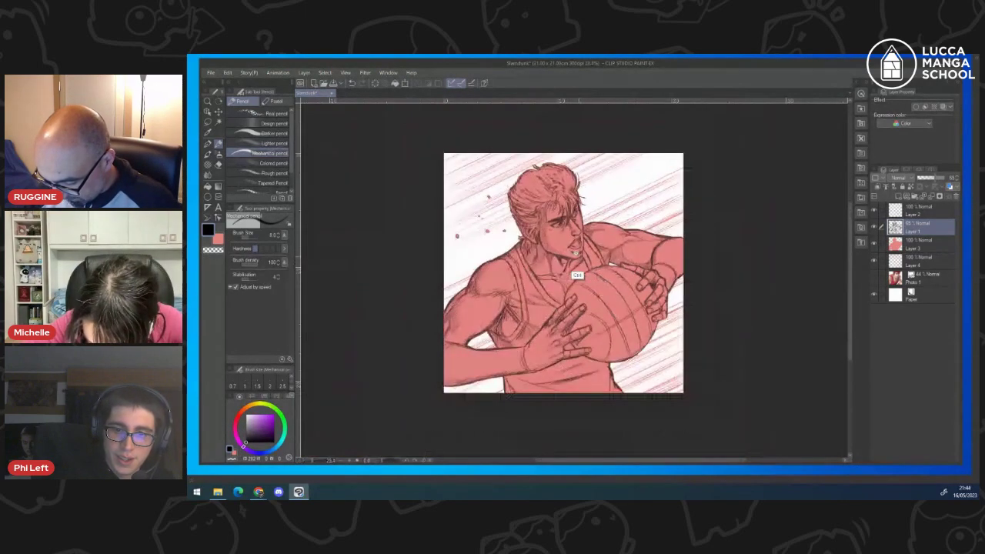
scroll(548, 434, "up", 2)
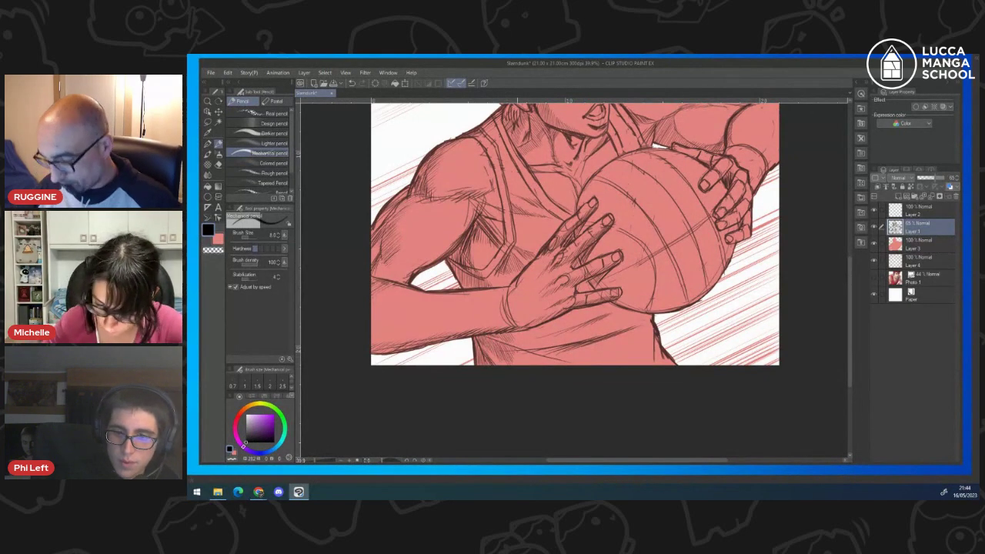
key("e")
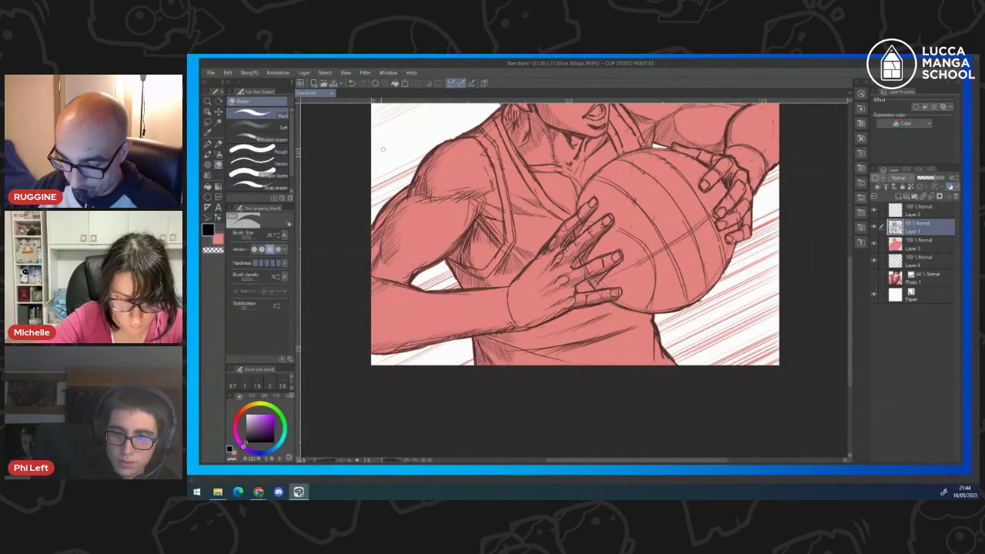
key("p")
left_click_drag(509, 288, 513, 316)
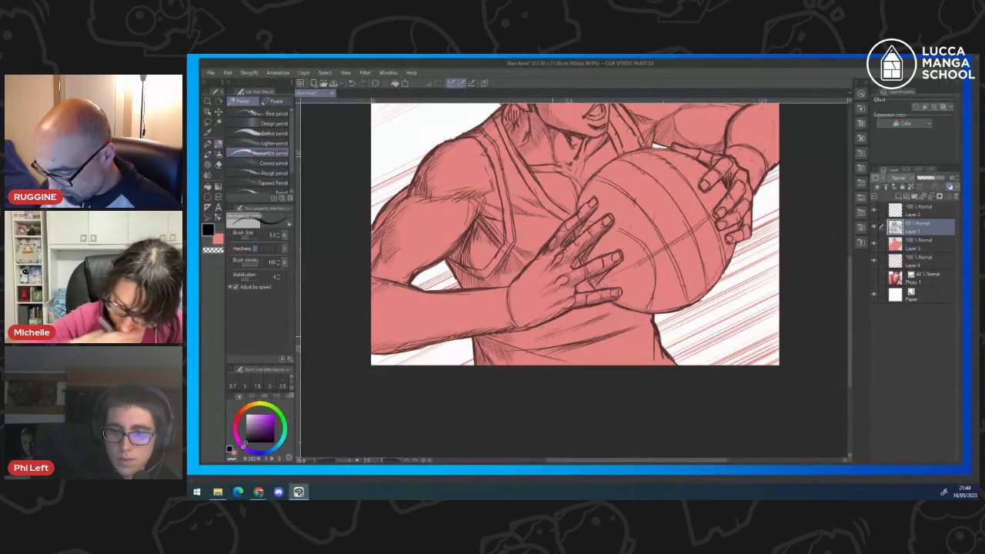
left_click_drag(558, 337, 594, 318)
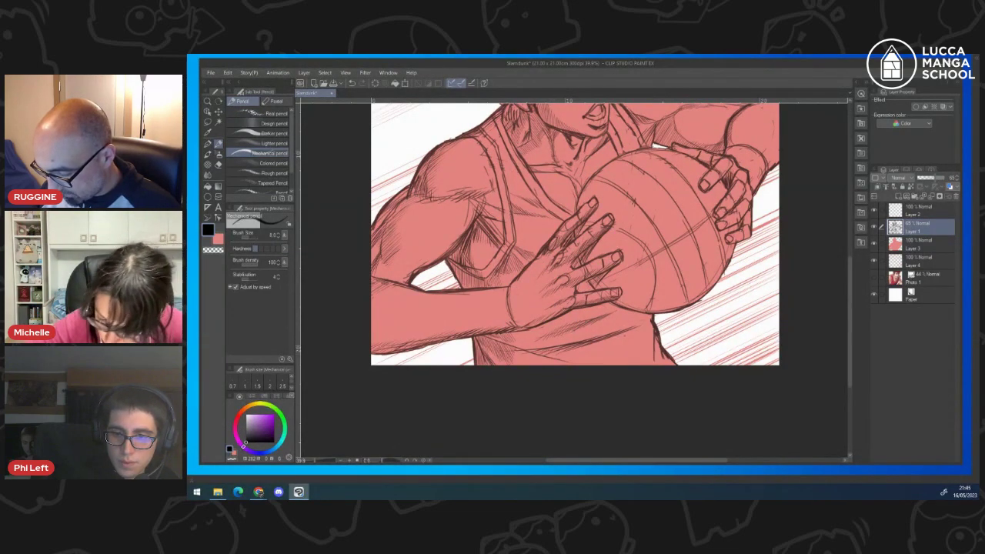
left_click_drag(650, 350, 639, 364)
left_click_drag(652, 351, 645, 365)
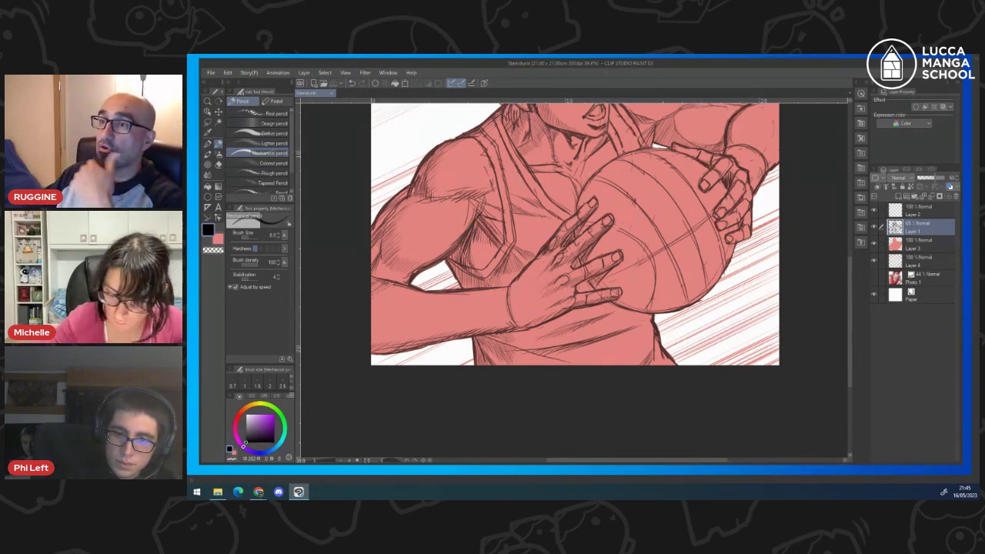
- Switch to Chrome, place its window over the canvas, widen it, and view the soccer player drawing shared on Instagram
left_click(259, 492)
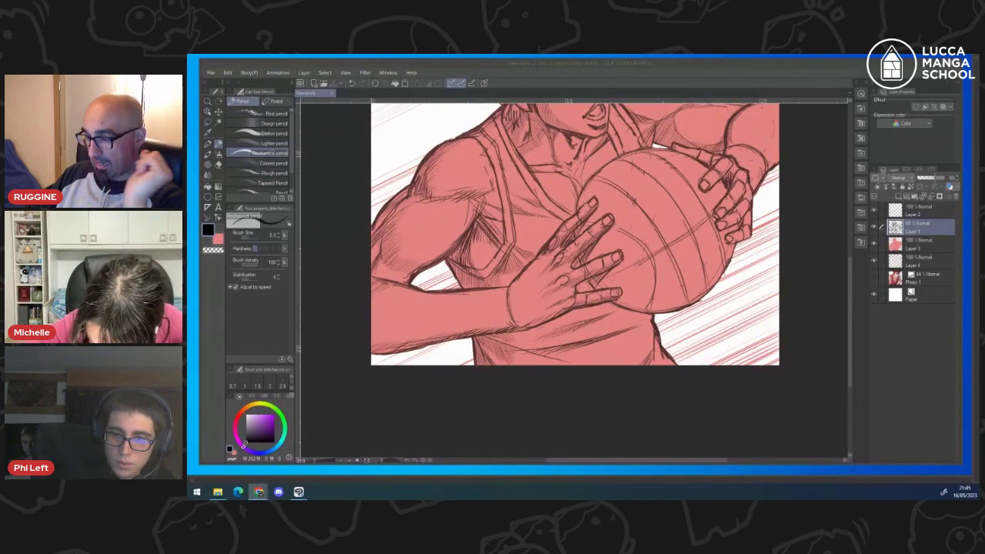
left_click_drag(977, 169, 226, 90)
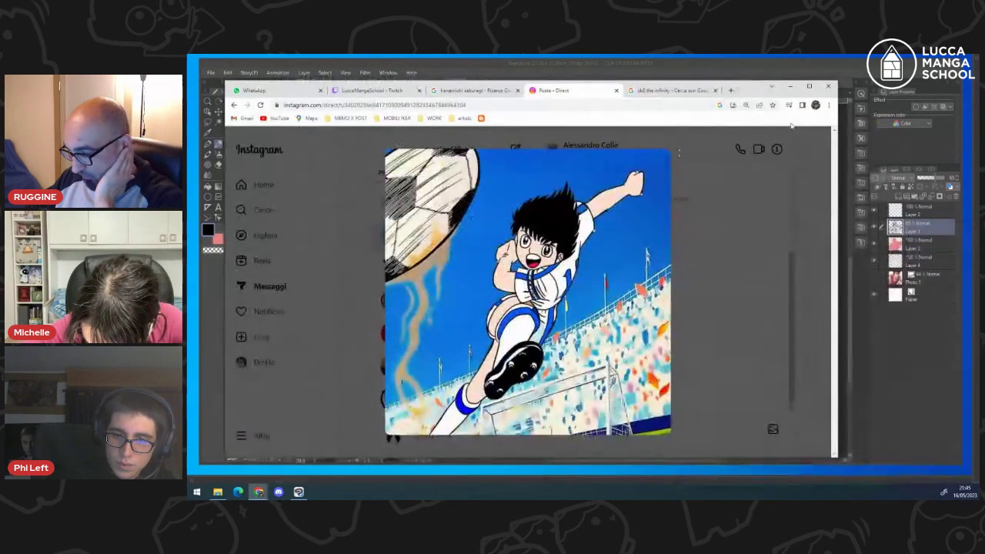
left_click_drag(834, 271, 897, 271)
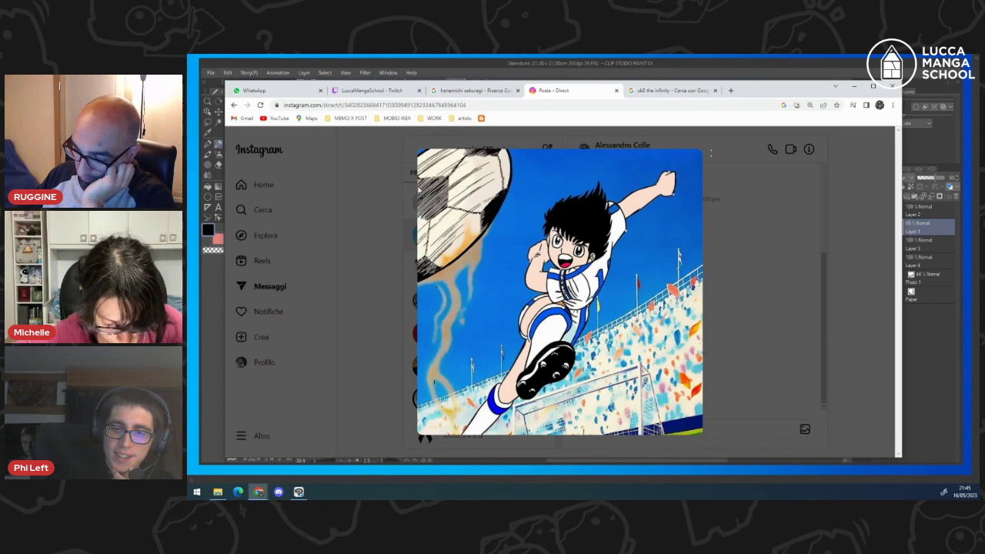
left_click(358, 198)
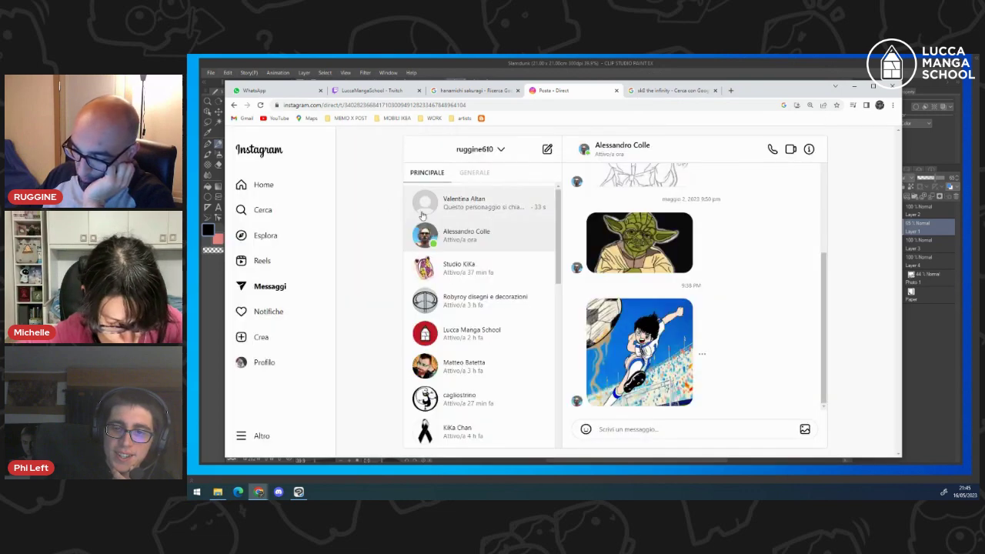
- Open the most recent Instagram conversation and view the green sketch of the cat-hooded character at full size
left_click(485, 204)
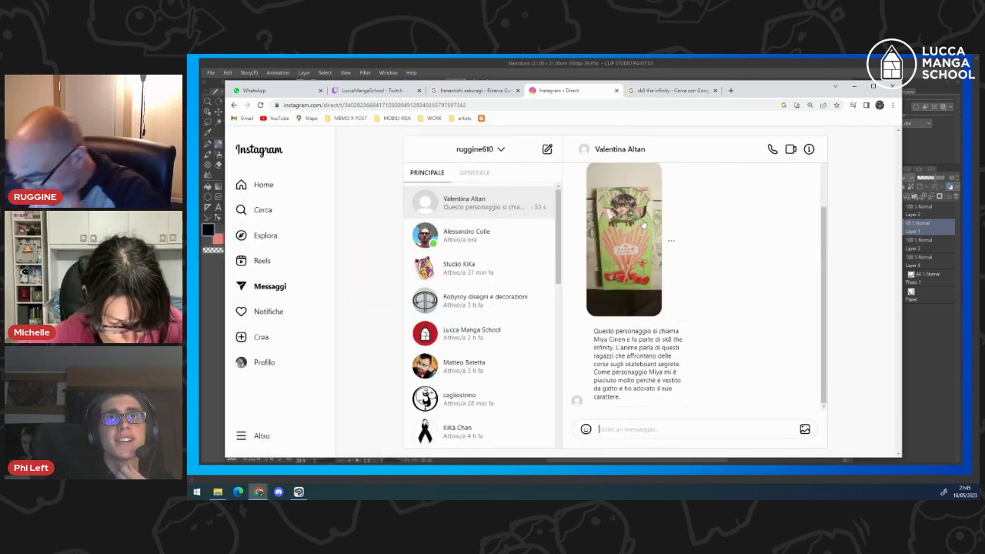
scroll(643, 224, "up", 1)
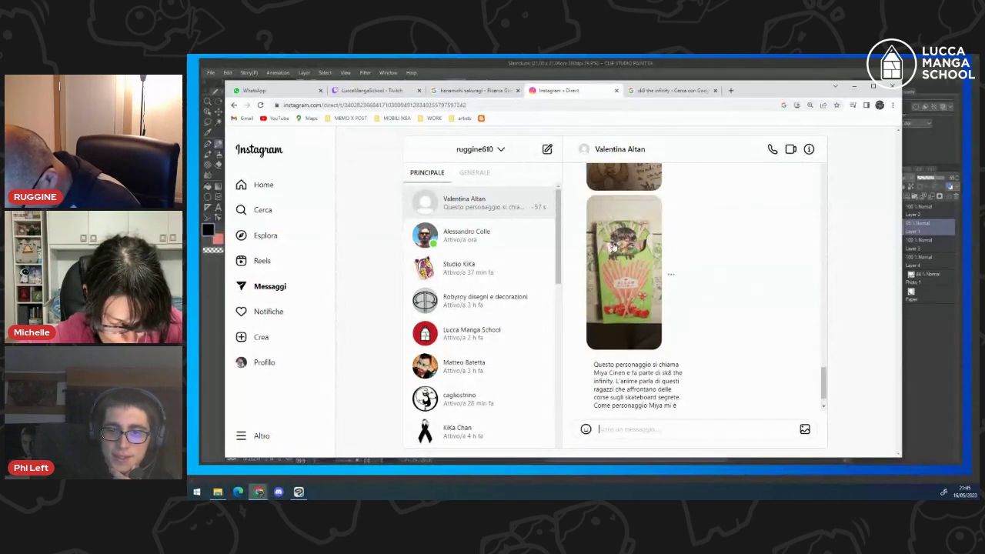
scroll(616, 270, "down", 1)
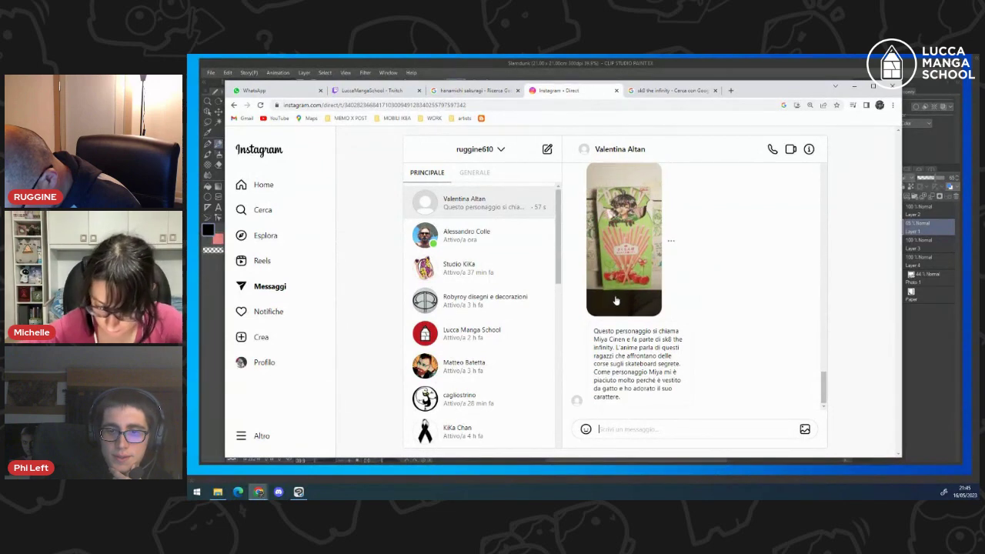
scroll(618, 291, "up", 3)
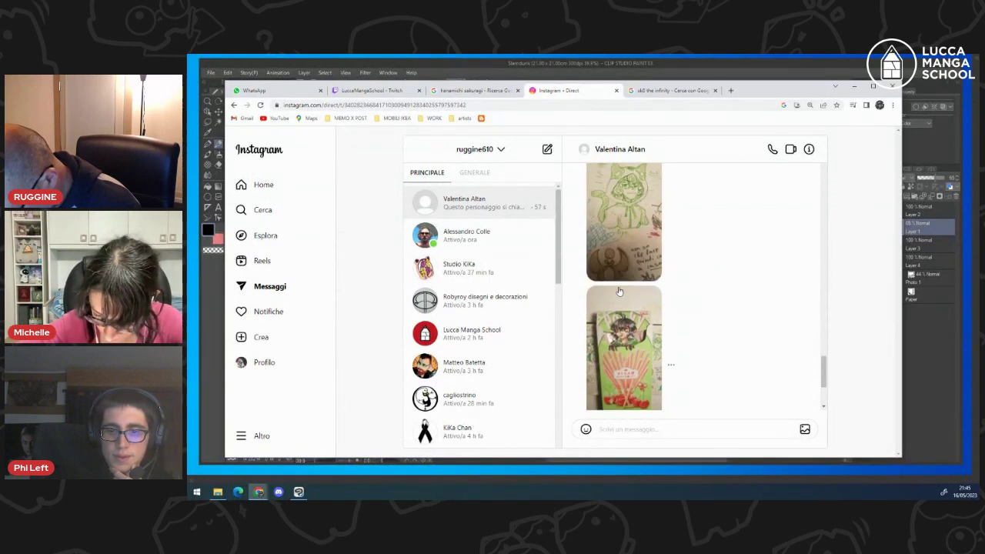
scroll(627, 228, "up", 3)
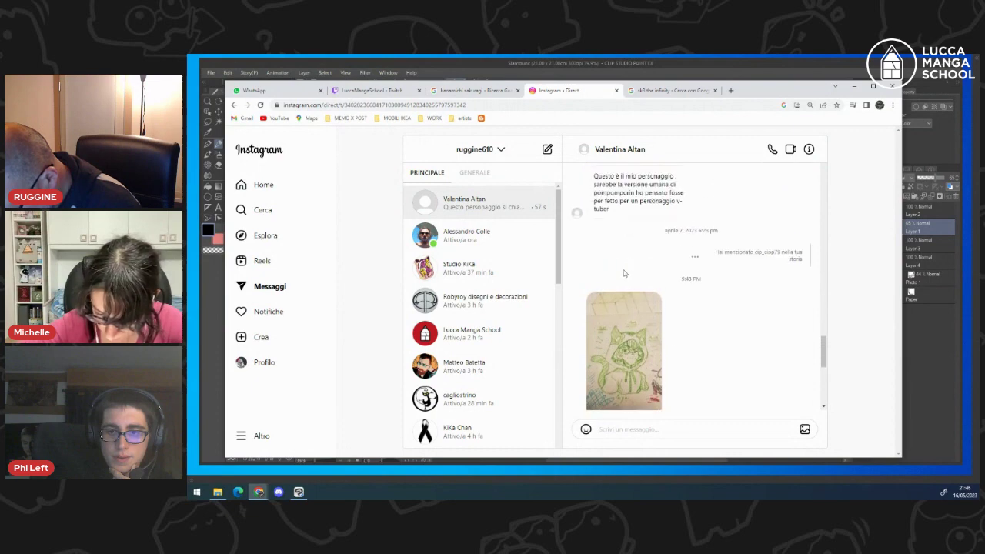
scroll(625, 274, "down", 3)
left_click(626, 282)
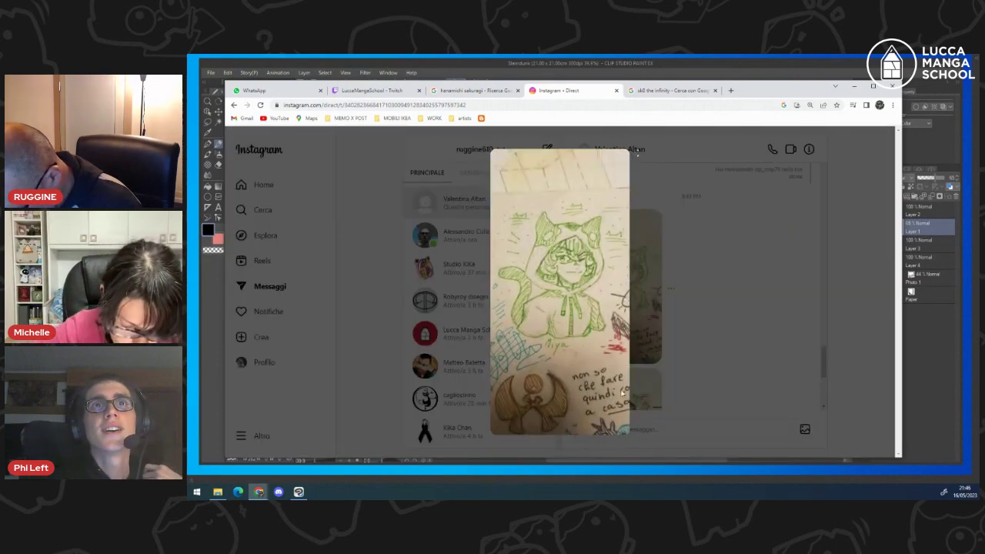
left_click(706, 326)
- View the photo of the character on the green snack box at full size, and move the browser window off the canvas
scroll(662, 369, "down", 3)
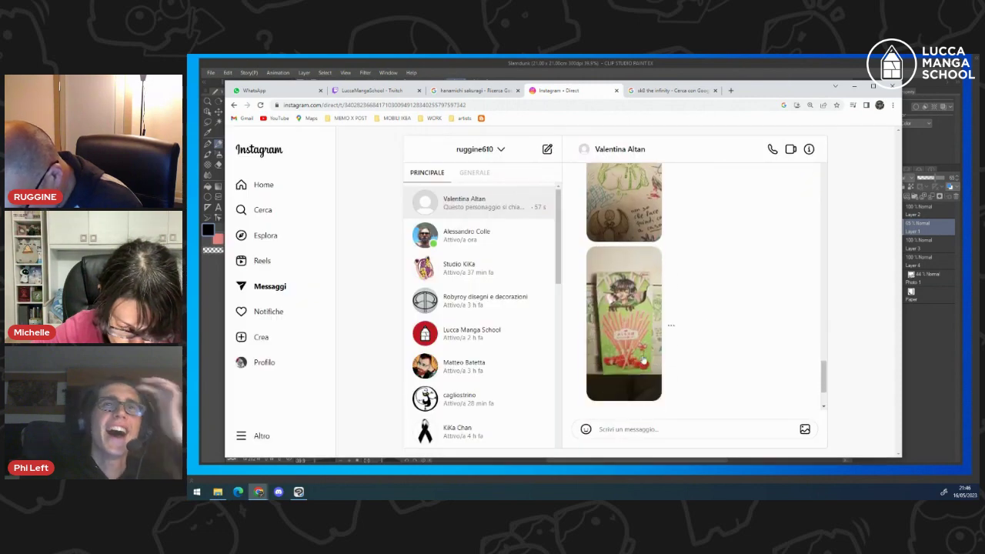
left_click(634, 323)
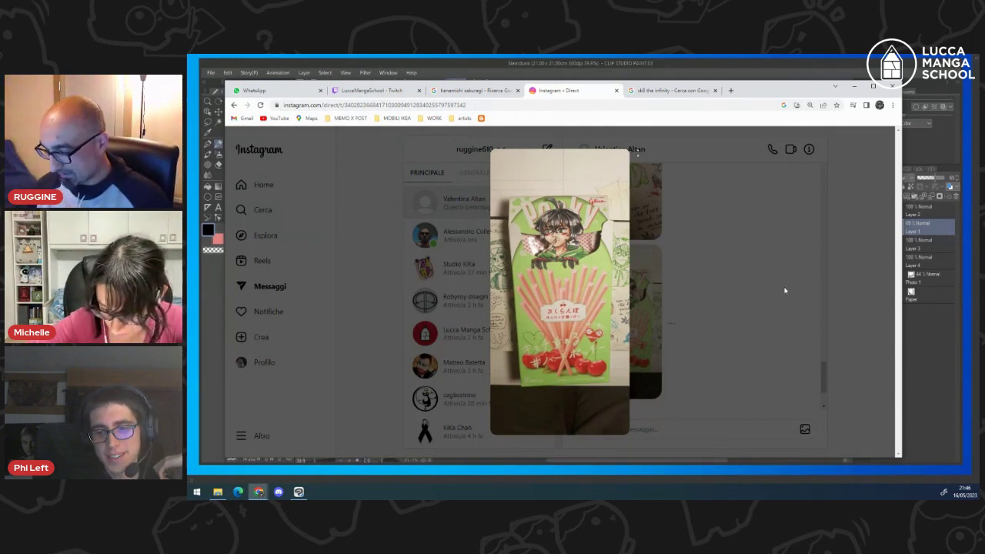
left_click(718, 254)
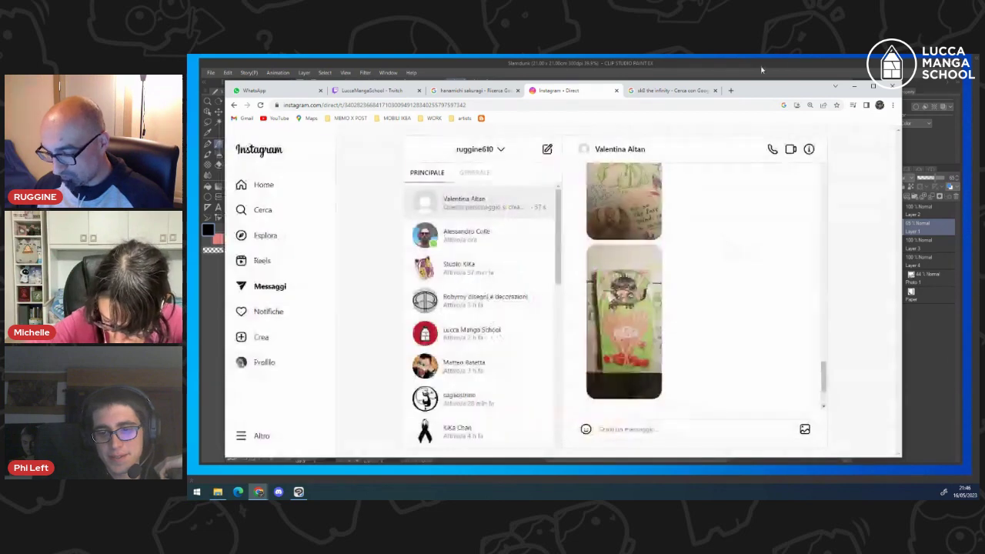
left_click_drag(744, 97, 984, 87)
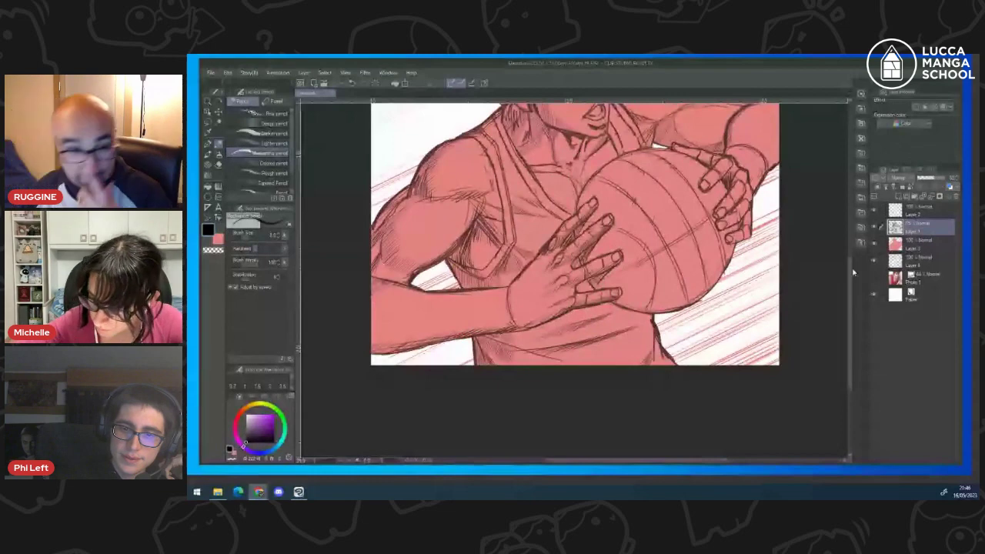
- Check the whole basketball player drawing and save the file
mouse_move(850, 281)
left_mouse_down()
mouse_move(852, 236)
mouse_move(850, 278)
left_mouse_up()
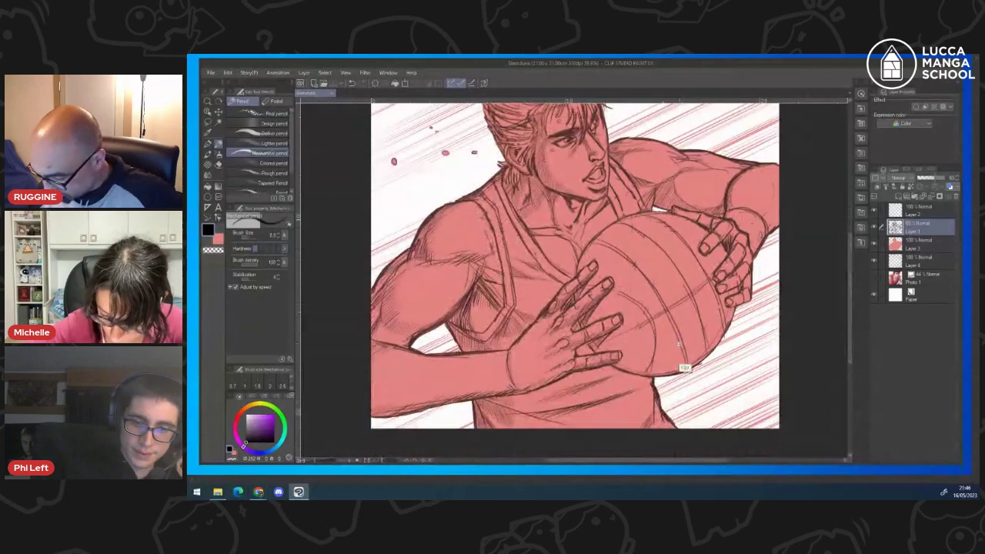
scroll(674, 367, "down", 3)
scroll(736, 235, "up", 3)
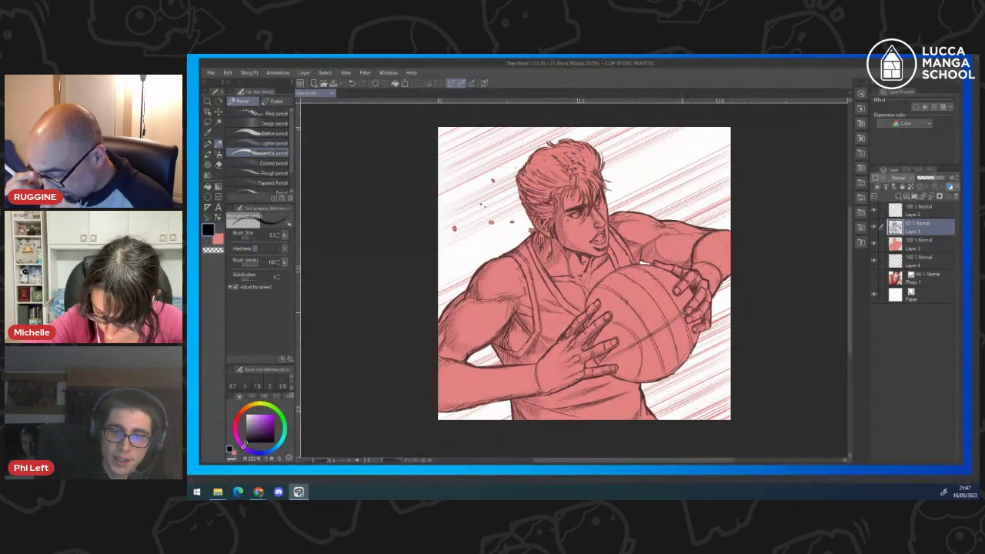
left_click(211, 73)
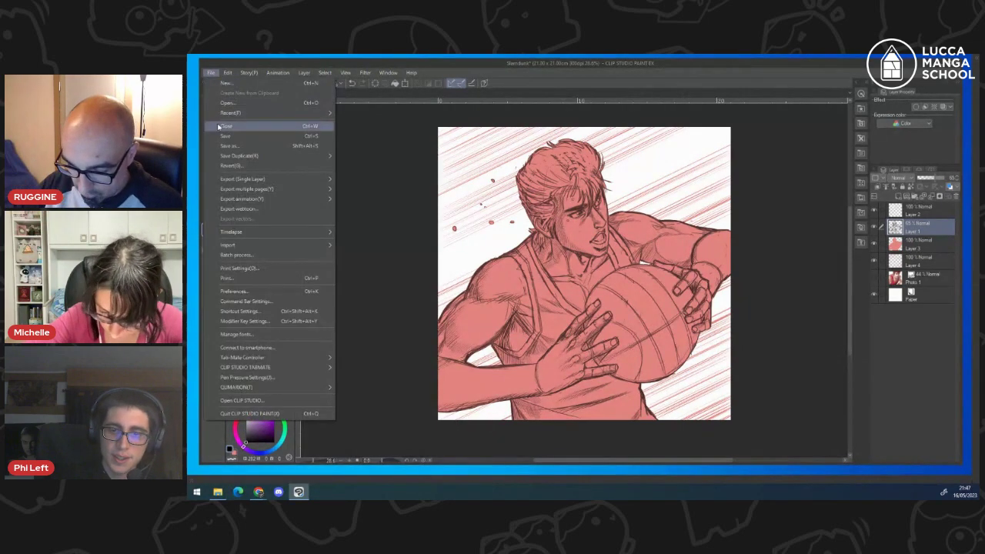
left_click(224, 136)
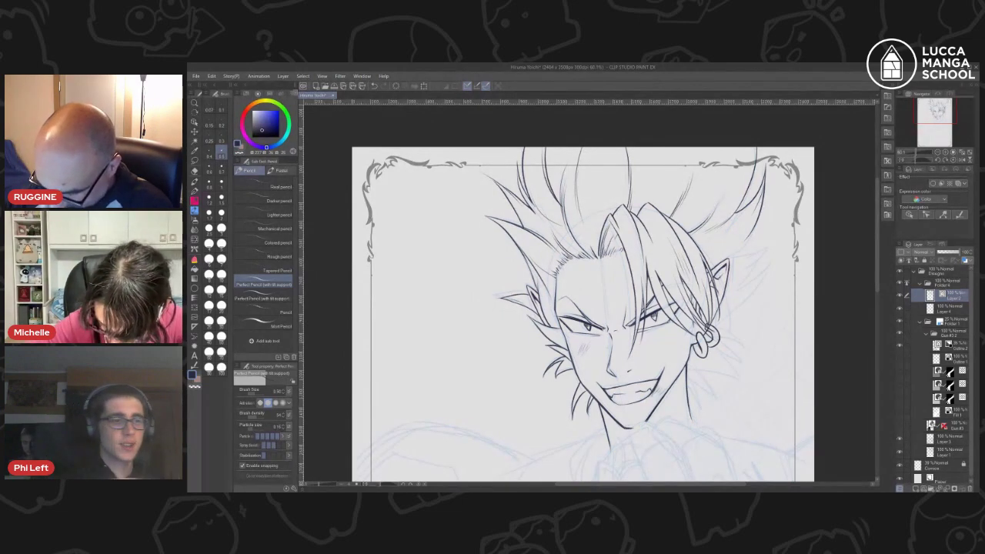
- Redraw and thicken the grinning character's jawline with the pencil, from the chin up to the neck below the earrings
key("e")
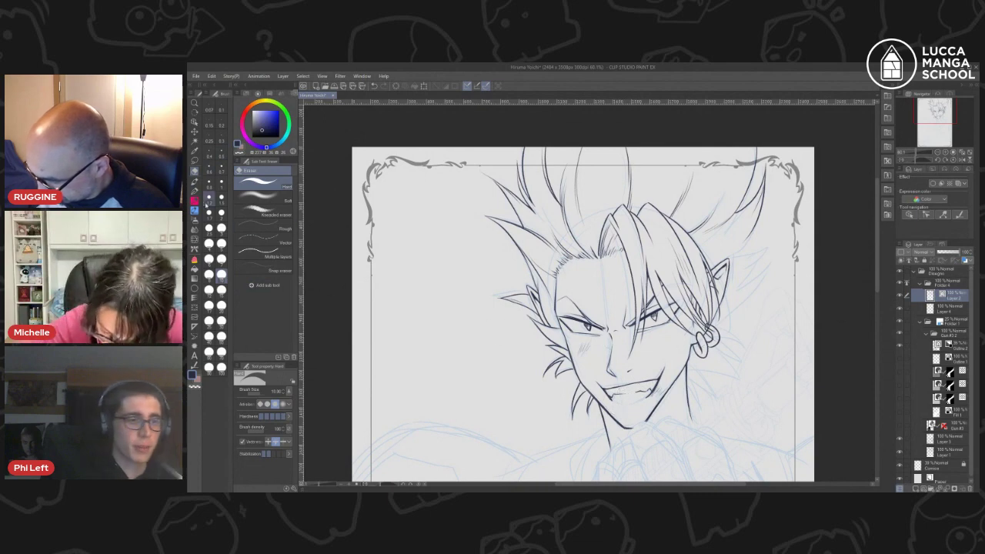
key("p")
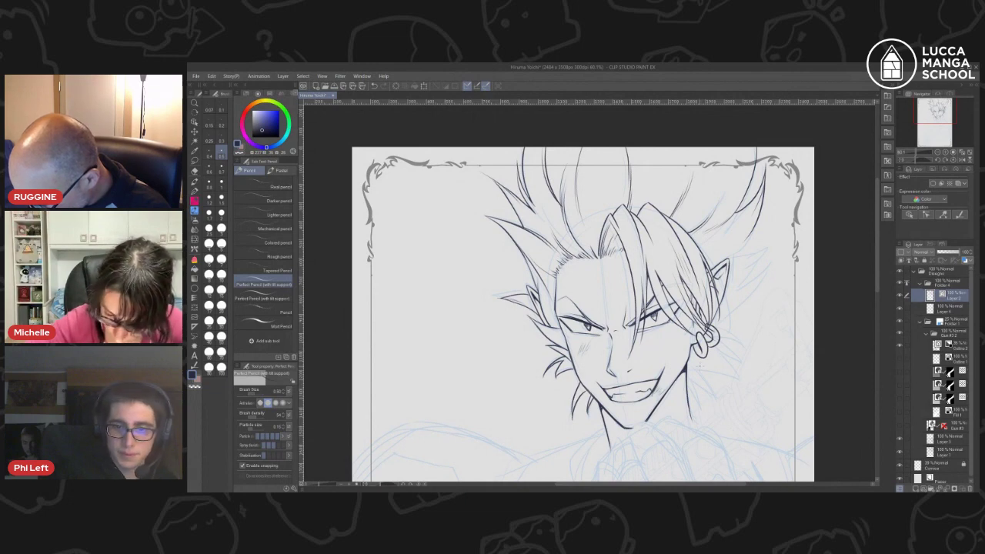
left_click_drag(648, 422, 684, 372)
key("ctrl+z")
left_click_drag(654, 415, 686, 374)
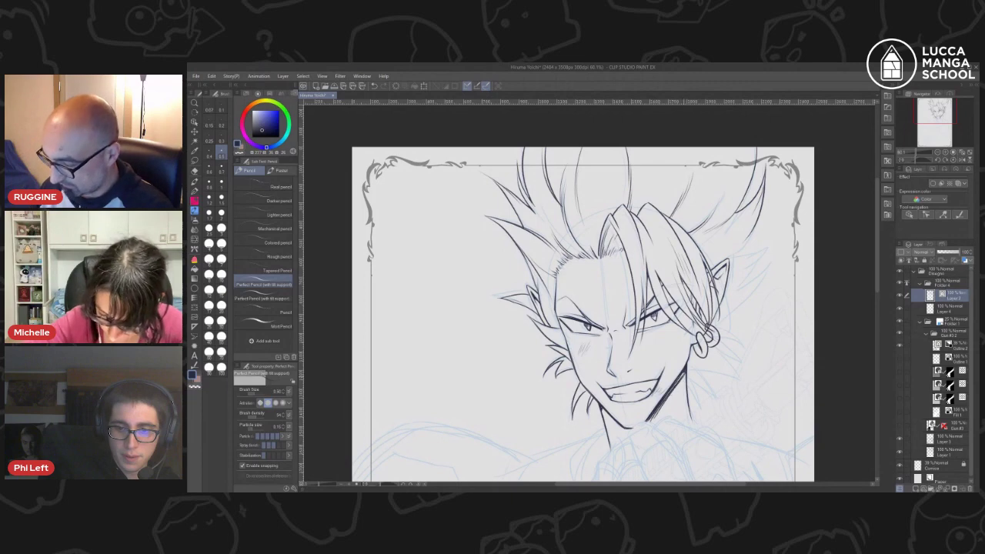
key("ctrl+z")
key("ctrl+z")
left_click_drag(648, 421, 684, 371)
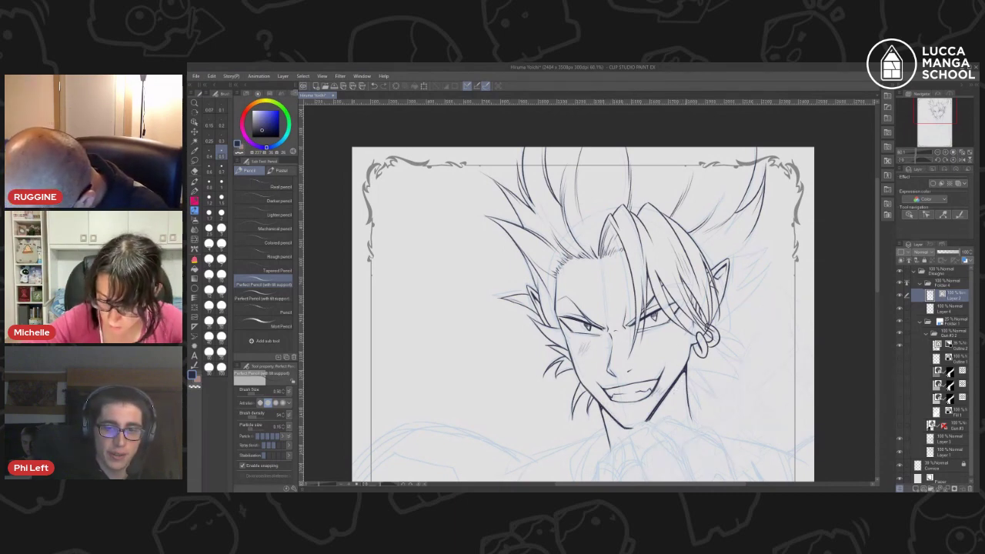
left_click_drag(686, 368, 687, 391)
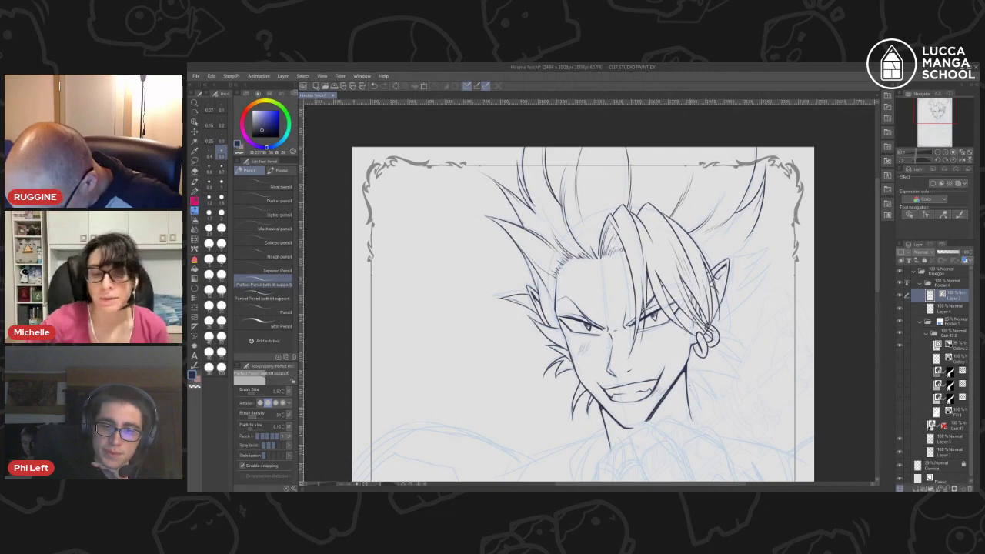
- Draw small pointed hair tufts beside the neck, below the earrings, undoing strokes that miss the sketch
mouse_move(689, 383)
left_mouse_down()
mouse_move(698, 414)
mouse_move(698, 401)
mouse_move(698, 411)
mouse_move(716, 402)
left_mouse_up()
key("ctrl+z")
key("ctrl+z")
key("ctrl+z")
key("ctrl+z")
left_click_drag(694, 366, 716, 403)
key("ctrl+z")
key("ctrl+z")
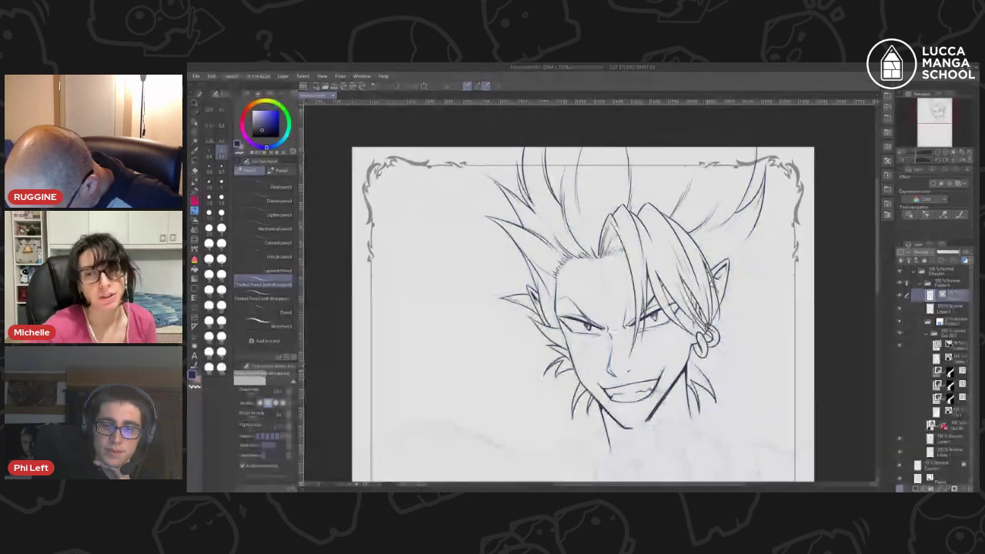
- Refine the outer curved strand of the neck tufts with repeated pencil strokes
left_click_drag(699, 370, 715, 395)
key("ctrl+z")
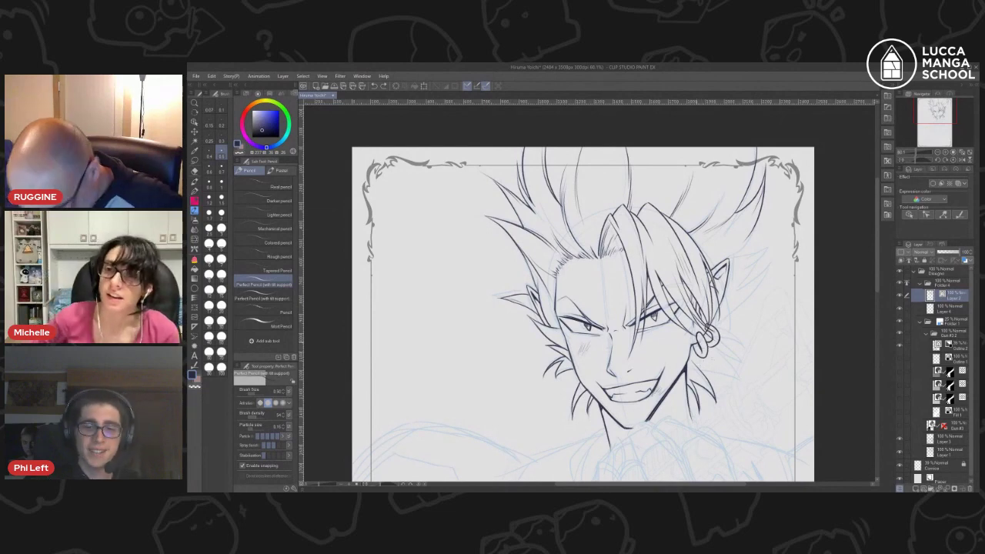
mouse_move(700, 370)
left_mouse_down()
mouse_move(737, 383)
mouse_move(717, 400)
left_mouse_up()
key("ctrl+z")
key("ctrl+z")
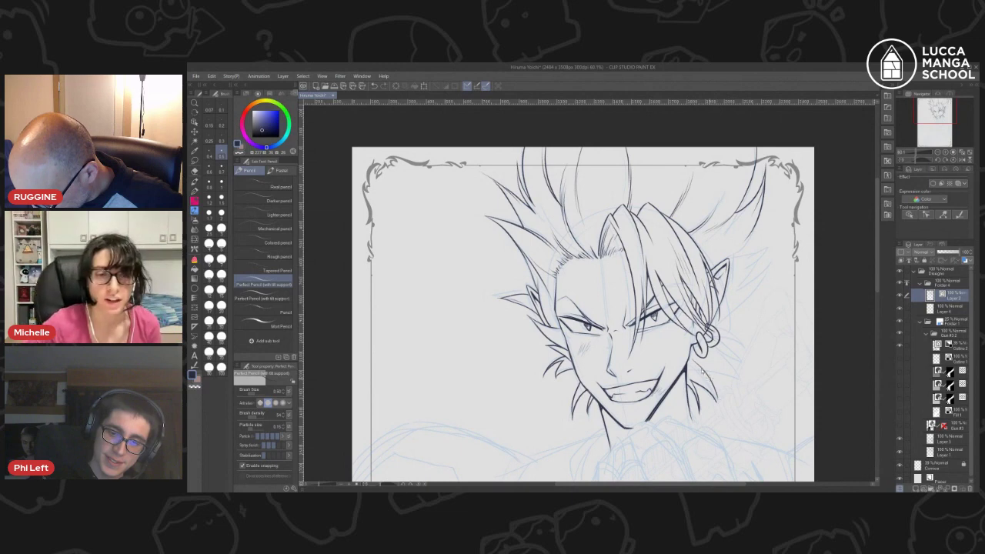
key("ctrl+z")
left_click_drag(697, 365, 716, 401)
key("ctrl+z")
key("ctrl+z")
left_click_drag(691, 363, 706, 378)
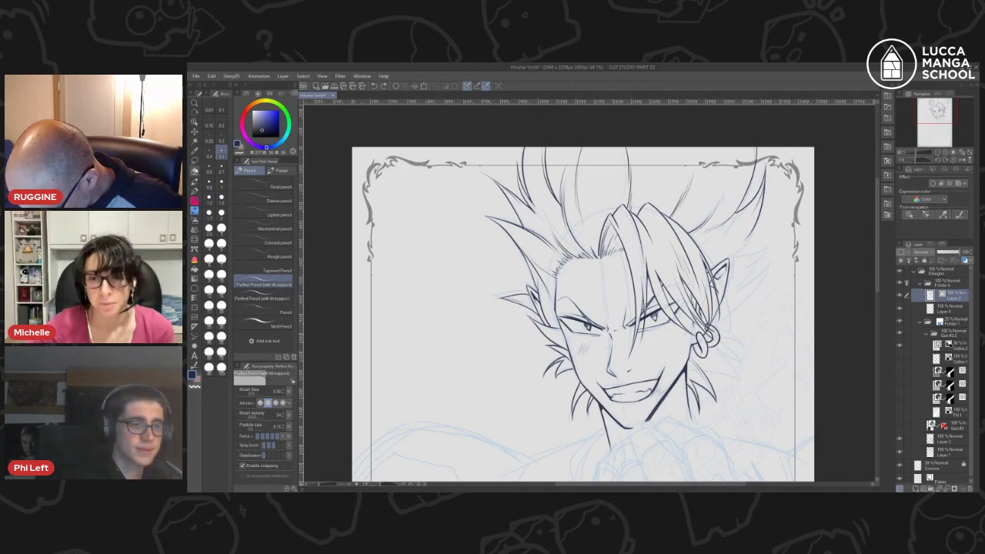
left_click(195, 171)
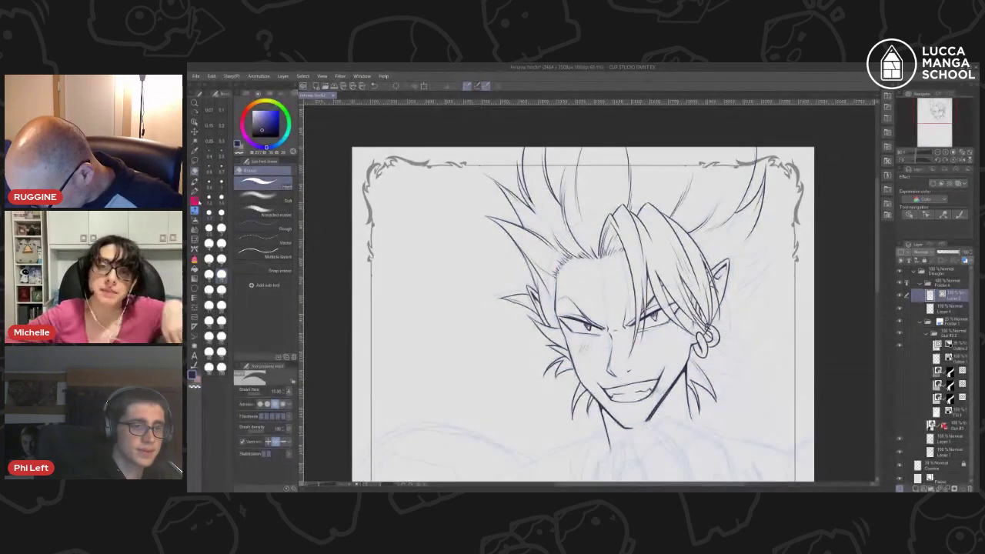
key("p")
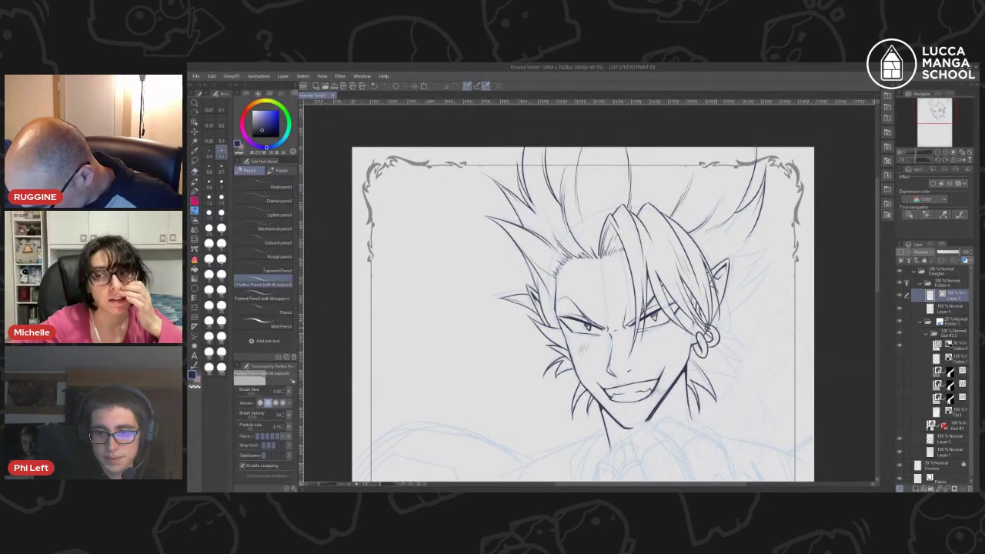
- Draw short pointed hair spikes fanning outward beside the earrings
left_click_drag(717, 332, 744, 350)
key("ctrl+z")
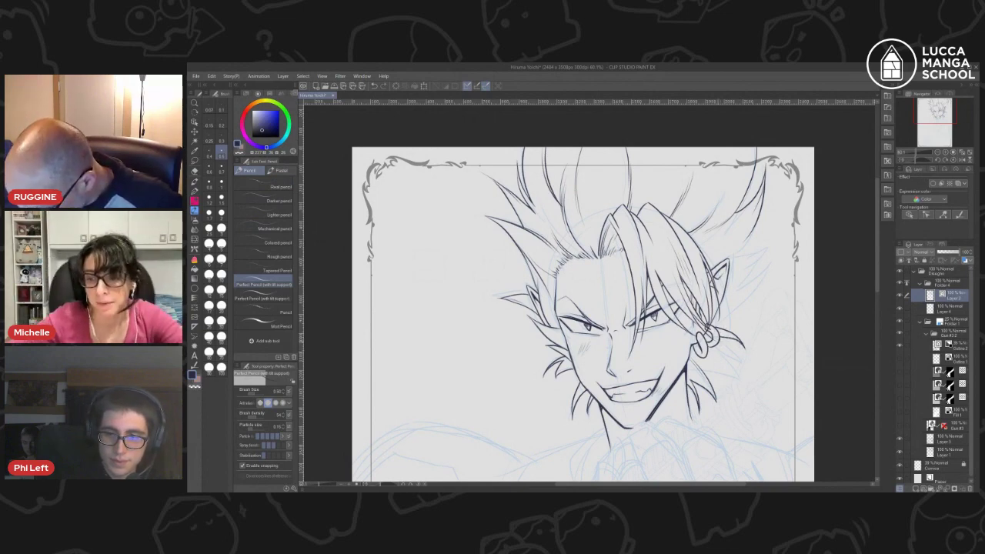
left_click_drag(720, 343, 741, 365)
key("ctrl+z")
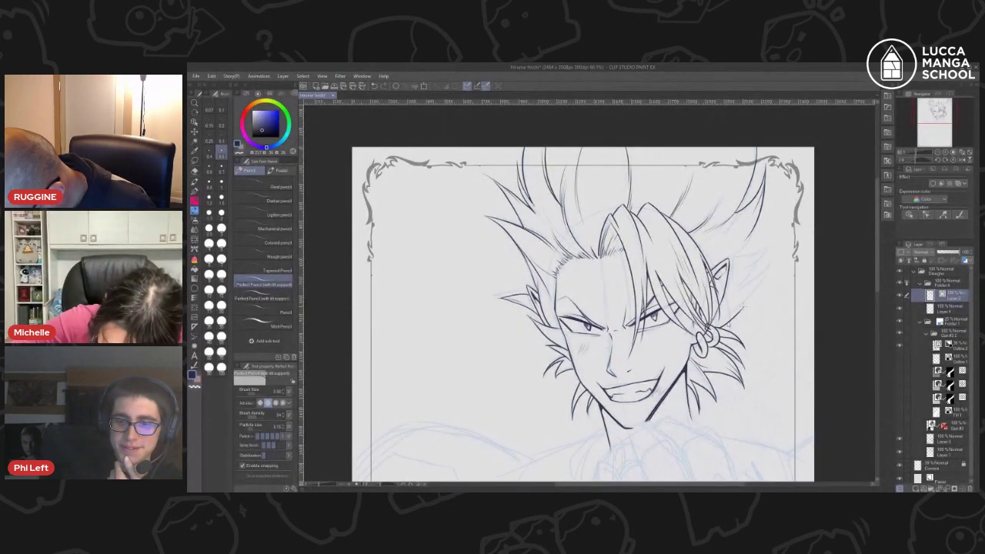
- Draw the long hair spike sweeping up and outward behind the ear, with a smaller strand inside it
left_click_drag(719, 327, 767, 262)
key("ctrl+z")
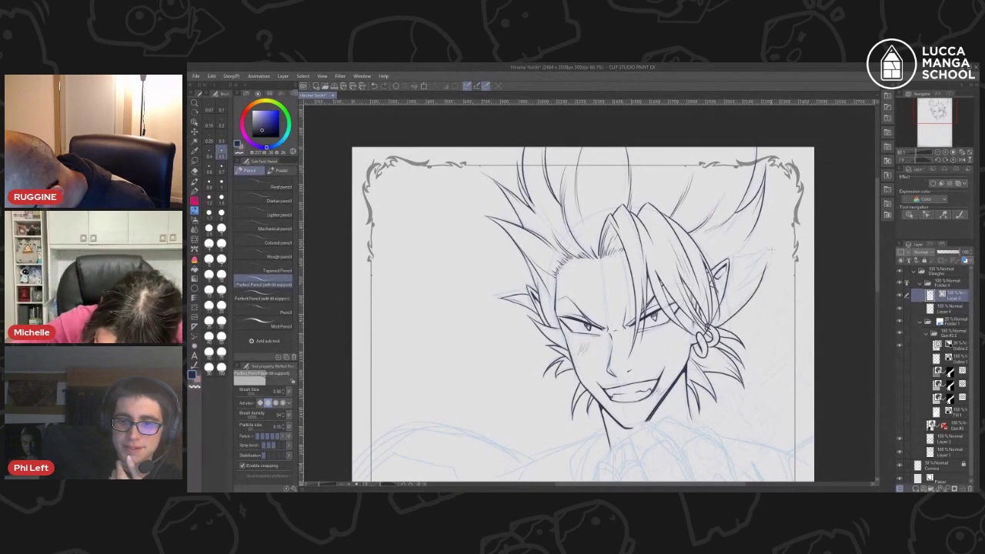
key("ctrl+z")
mouse_move(716, 328)
left_mouse_down()
mouse_move(761, 280)
mouse_move(768, 264)
mouse_move(756, 261)
mouse_move(769, 246)
mouse_move(761, 253)
left_mouse_up()
key("ctrl+z")
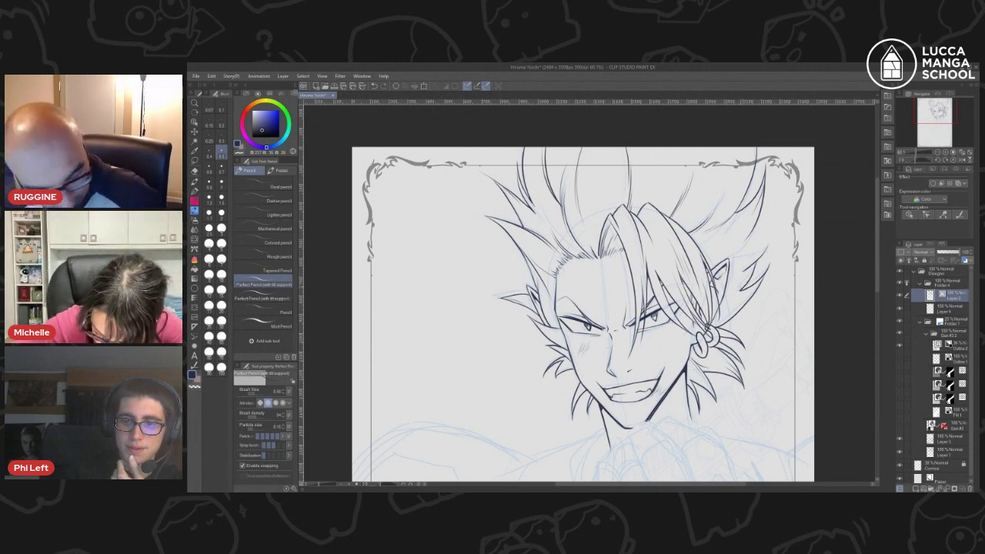
left_click_drag(726, 298, 743, 294)
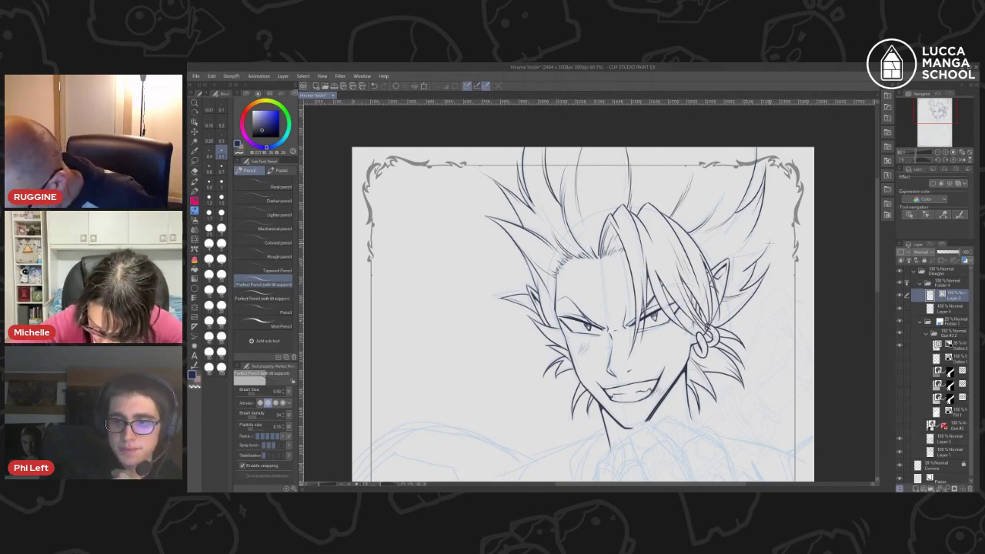
- Draw the next large hair spike above the pointed ear, curving up toward the frame's side border
left_click_drag(730, 263, 759, 217)
key("ctrl+z")
left_click_drag(729, 265, 766, 216)
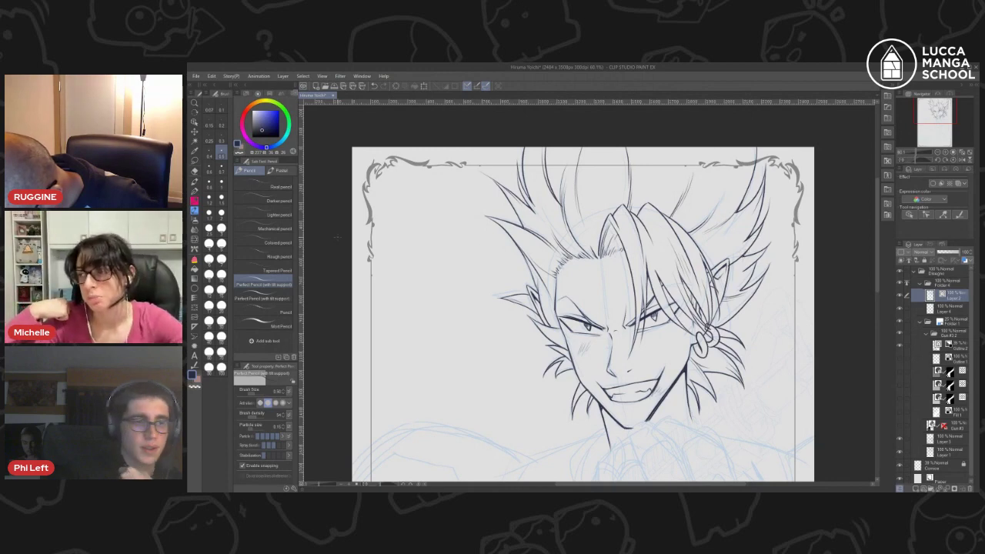
key("e")
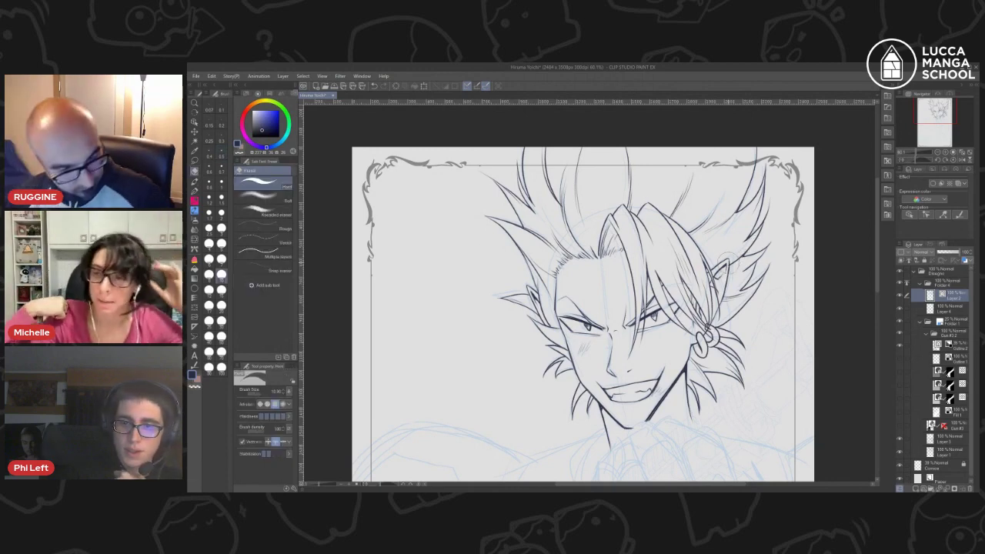
key("p")
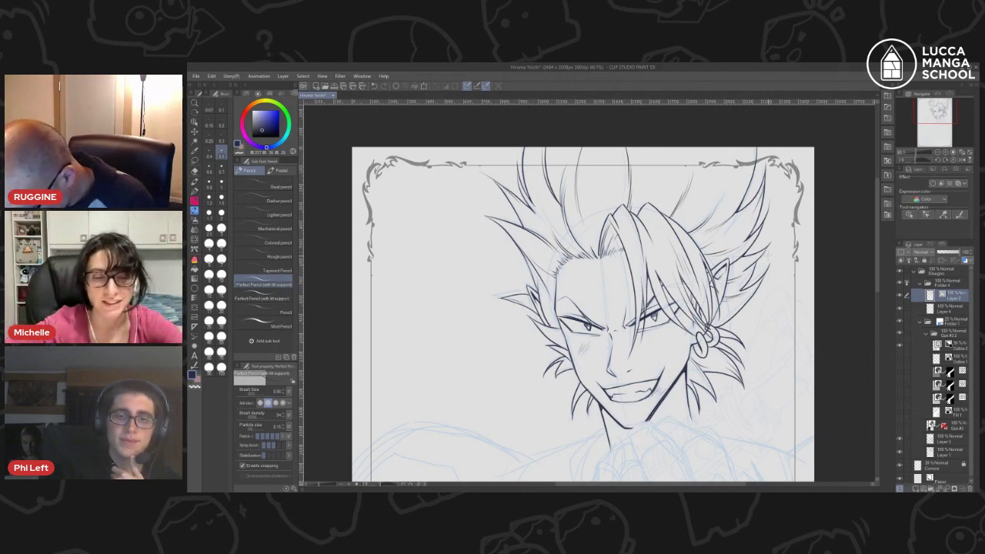
- Draw the hair strands running down from the page's upper edge over the crown, undoing stray strokes
left_click_drag(668, 147, 665, 183)
left_click_drag(673, 147, 668, 181)
key("ctrl+z")
key("ctrl+z")
key("ctrl+z")
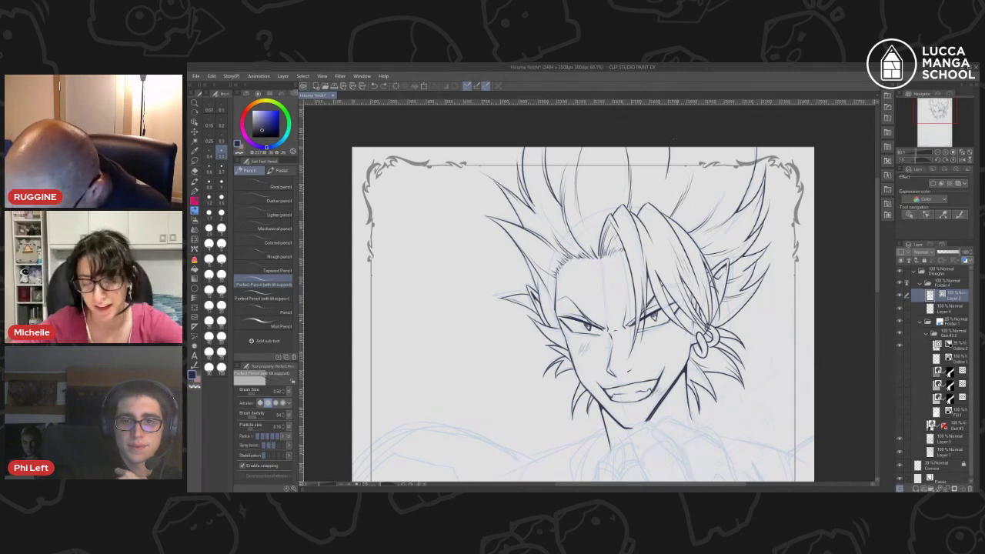
mouse_move(673, 146)
left_mouse_down()
mouse_move(666, 179)
mouse_move(671, 164)
mouse_move(714, 197)
left_mouse_up()
key("ctrl+z")
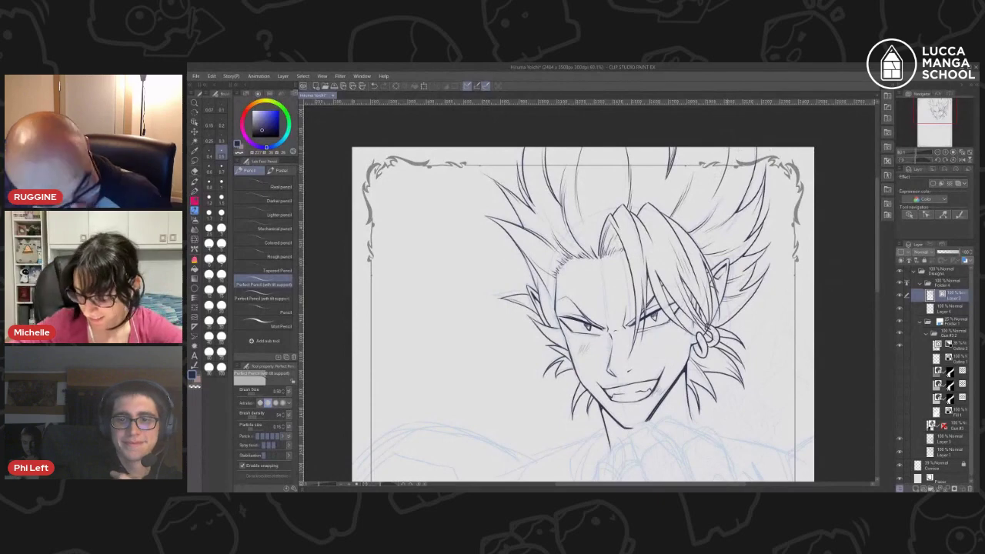
left_click_drag(730, 148, 723, 181)
key("ctrl+z")
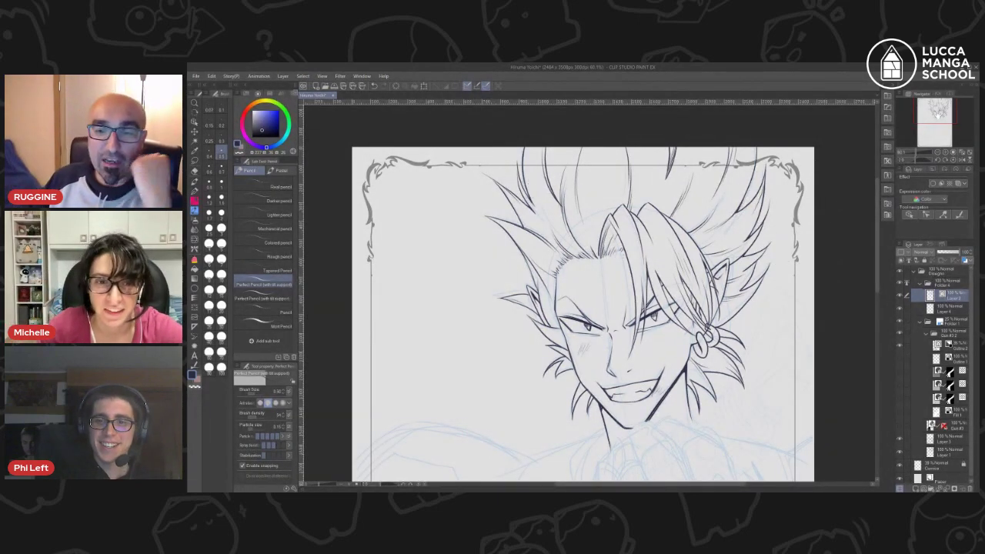
- Ink the two curved collar lines running down from the character's neck, following the blue sketch
left_click_drag(938, 115, 937, 124)
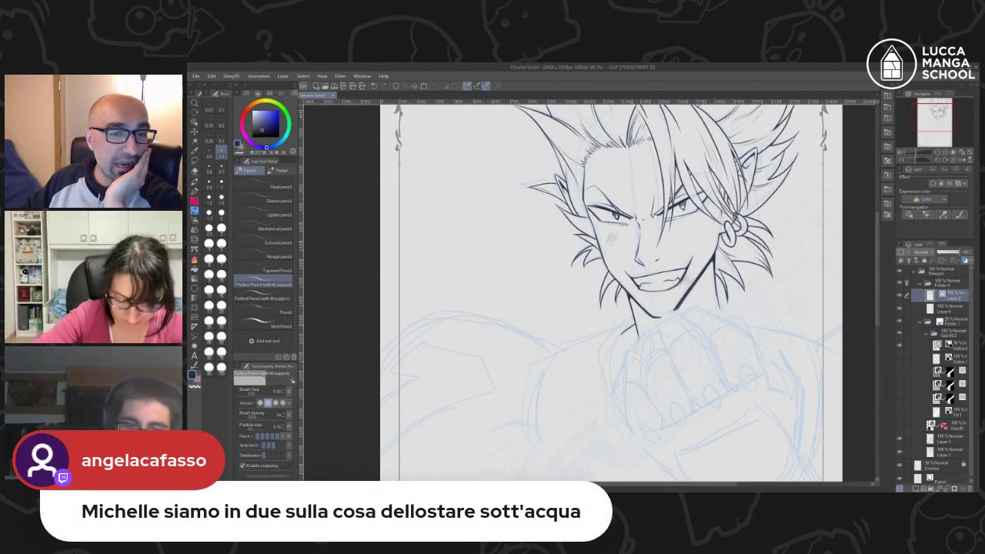
mouse_move(635, 323)
left_mouse_down()
mouse_move(615, 341)
mouse_move(613, 366)
left_mouse_up()
key("ctrl+z")
key("ctrl+z")
mouse_move(636, 322)
left_mouse_down()
mouse_move(614, 347)
mouse_move(612, 389)
mouse_move(625, 320)
left_mouse_up()
key("ctrl+z")
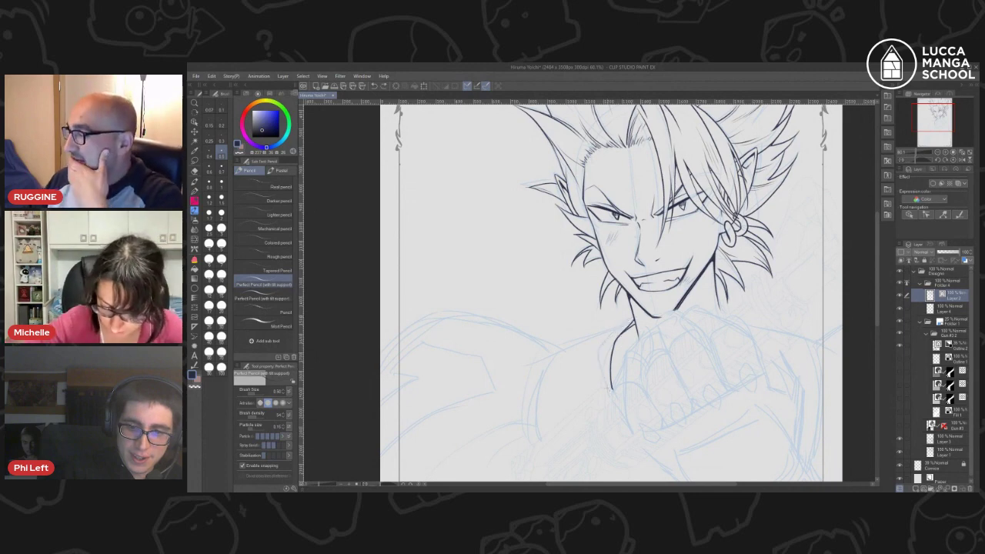
mouse_move(608, 390)
left_mouse_down()
mouse_move(599, 349)
mouse_move(633, 315)
left_mouse_up()
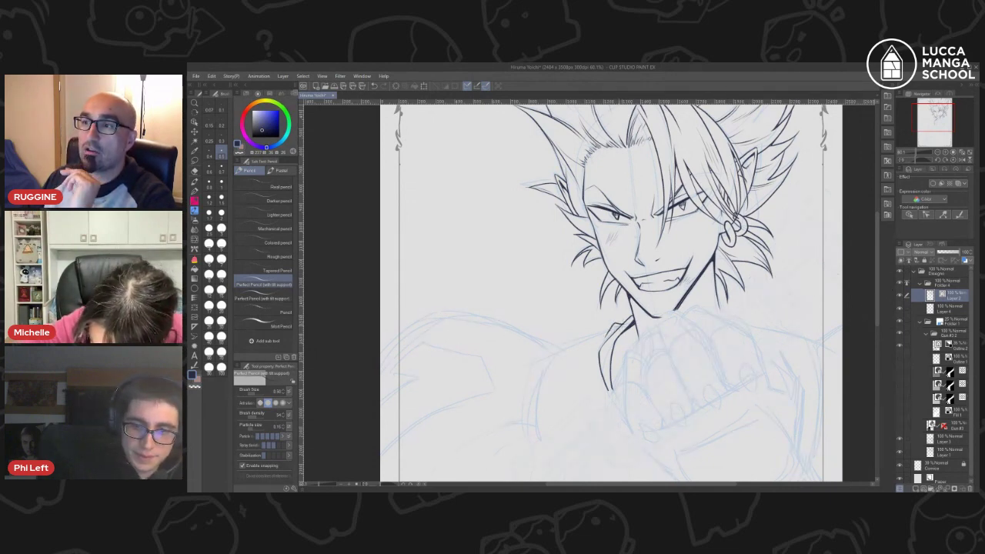
- Ink the shoulder line outward from the collar and the curved armhole edge descending from its outer end
left_click_drag(625, 324, 548, 357)
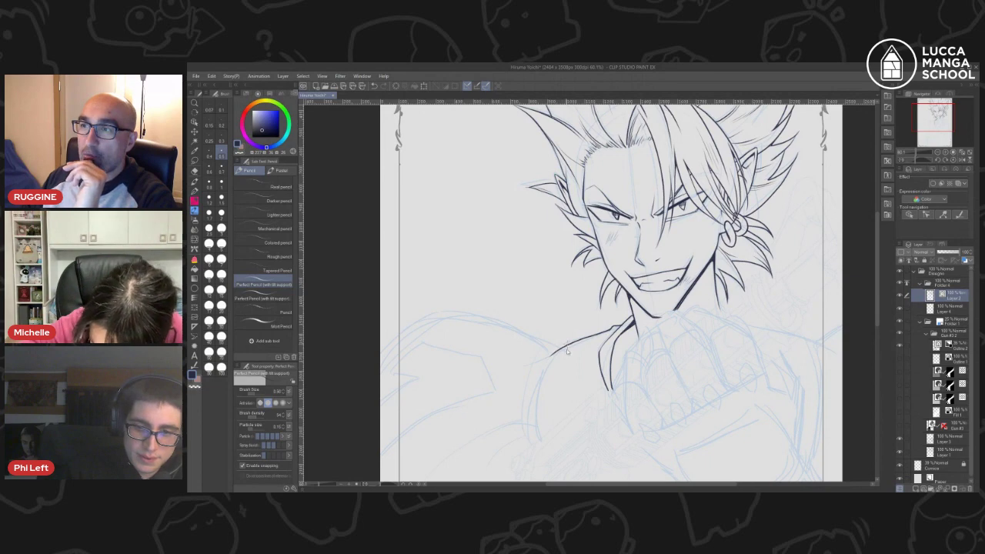
key("ctrl+z")
left_click_drag(609, 330, 551, 347)
key("ctrl+z")
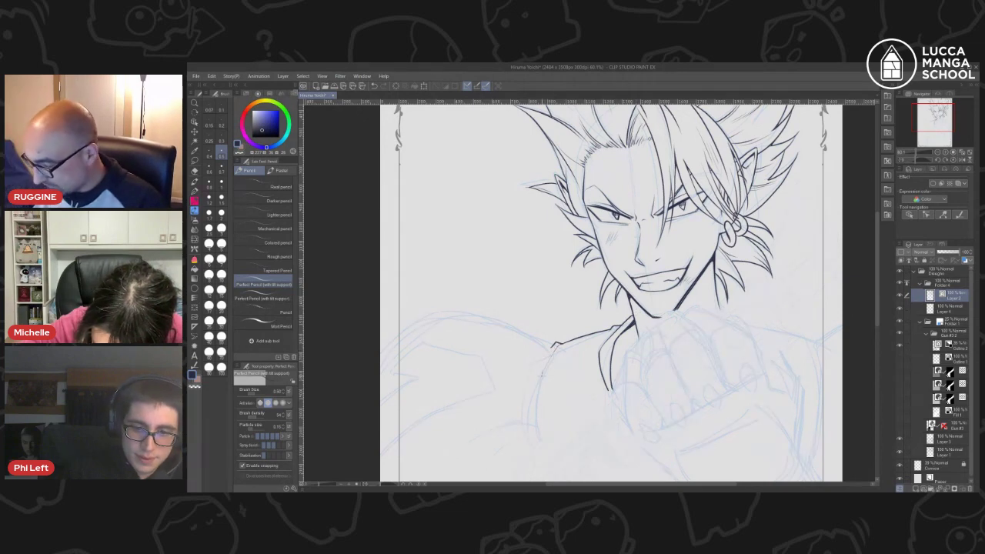
left_click_drag(537, 403, 536, 429)
left_click_drag(540, 383, 557, 346)
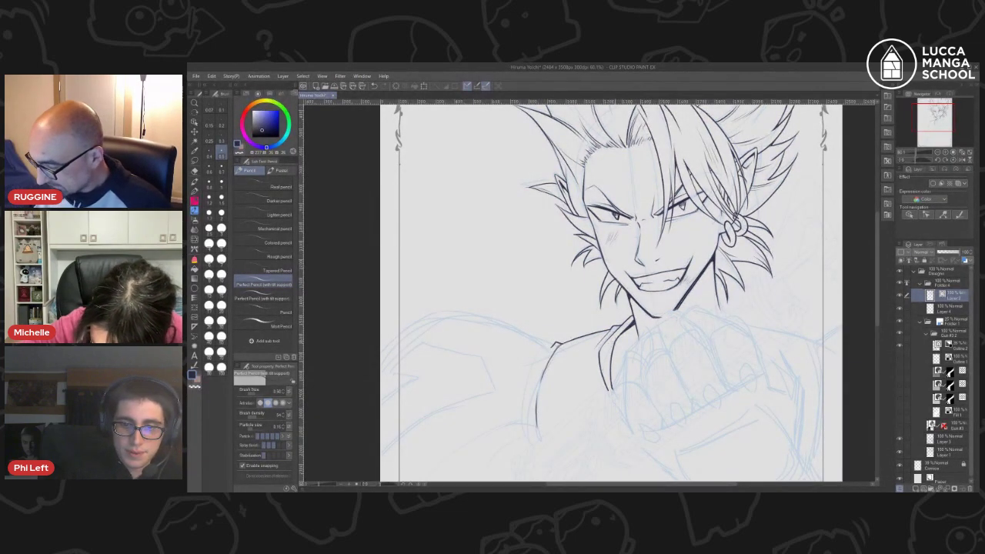
- Ink the rounded outer shoulder contour from the page edge to the armhole corner
left_click_drag(928, 128, 923, 128)
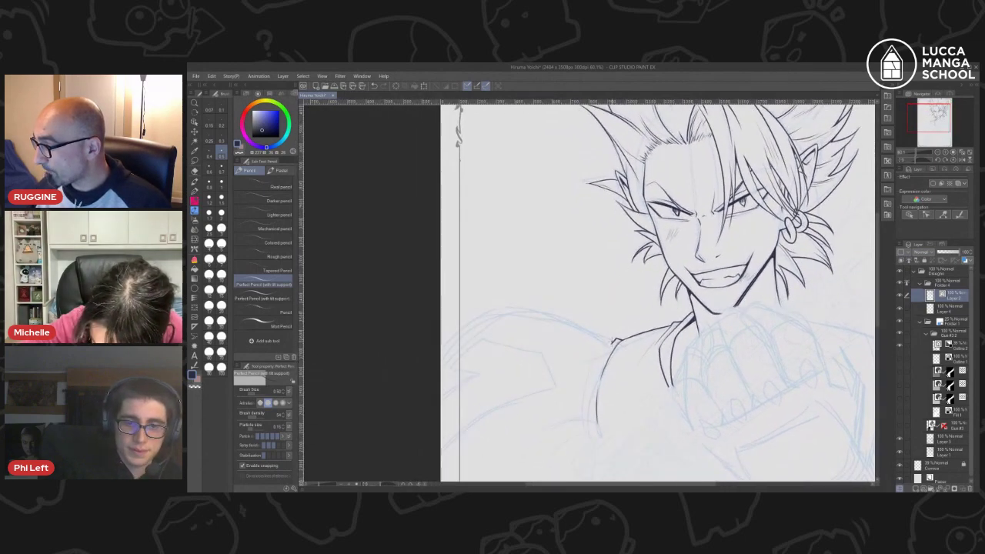
left_click_drag(612, 343, 485, 320)
key("ctrl+z")
mouse_move(441, 348)
left_mouse_down()
mouse_move(505, 305)
mouse_move(604, 335)
left_mouse_up()
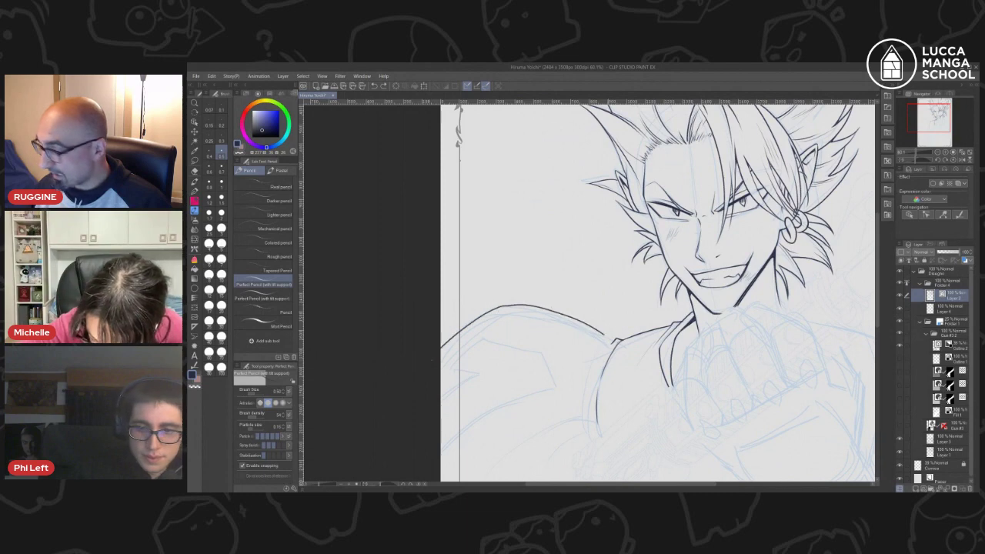
key("ctrl+z")
mouse_move(442, 350)
left_mouse_down()
mouse_move(542, 317)
mouse_move(605, 336)
left_mouse_up()
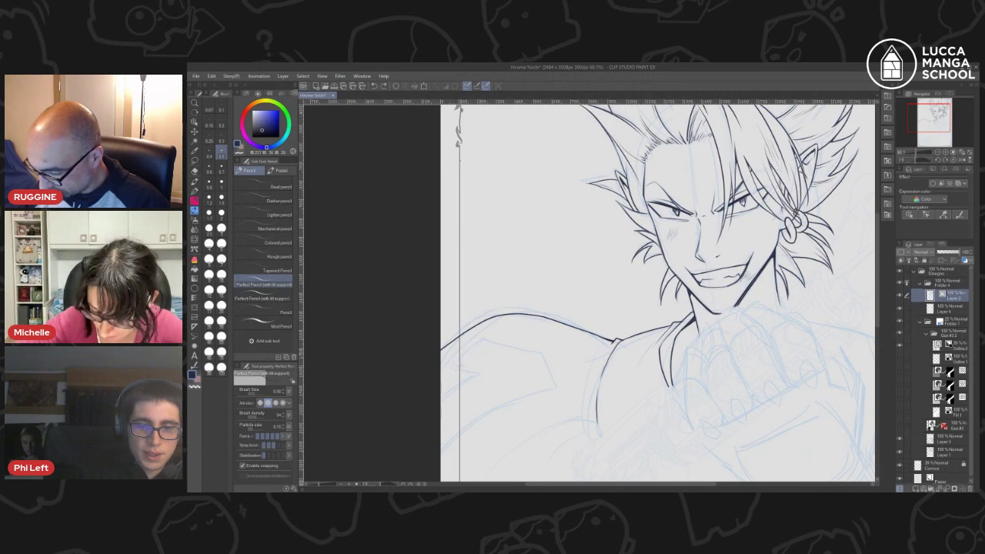
- Ink the upper outline and angled inner side of the pointed marking on the shoulder
left_click_drag(449, 367, 488, 340)
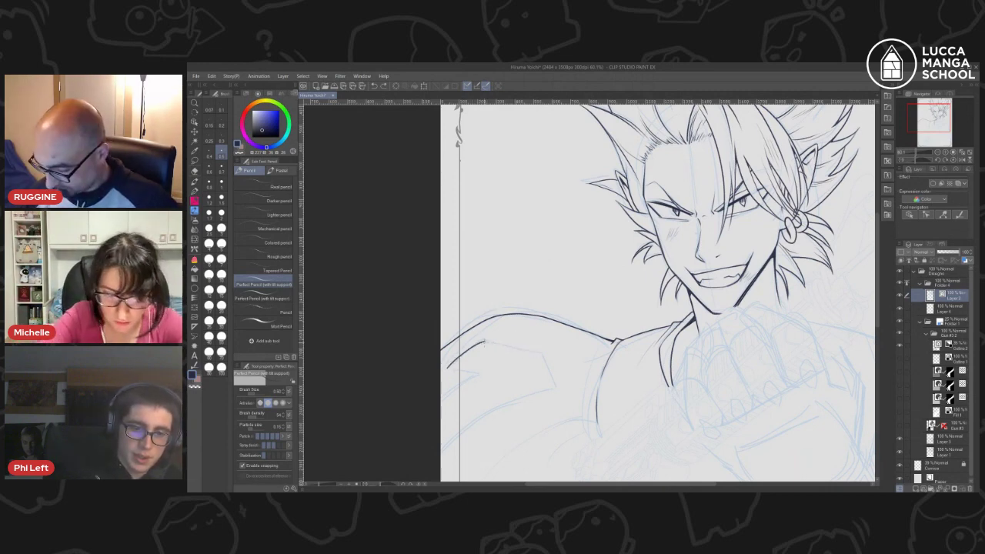
left_click_drag(484, 343, 543, 351)
key("ctrl+z")
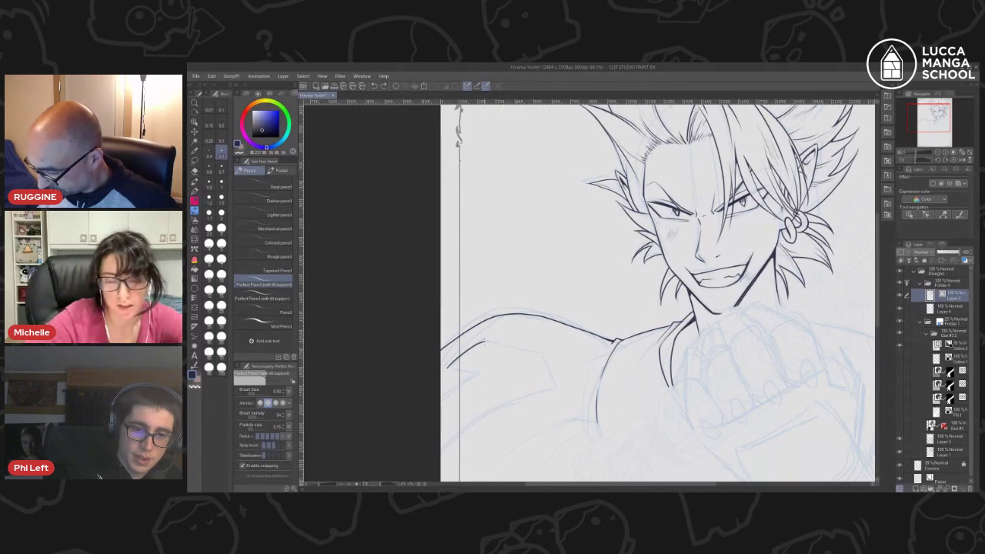
mouse_move(485, 344)
left_mouse_down()
mouse_move(542, 351)
mouse_move(555, 385)
left_mouse_up()
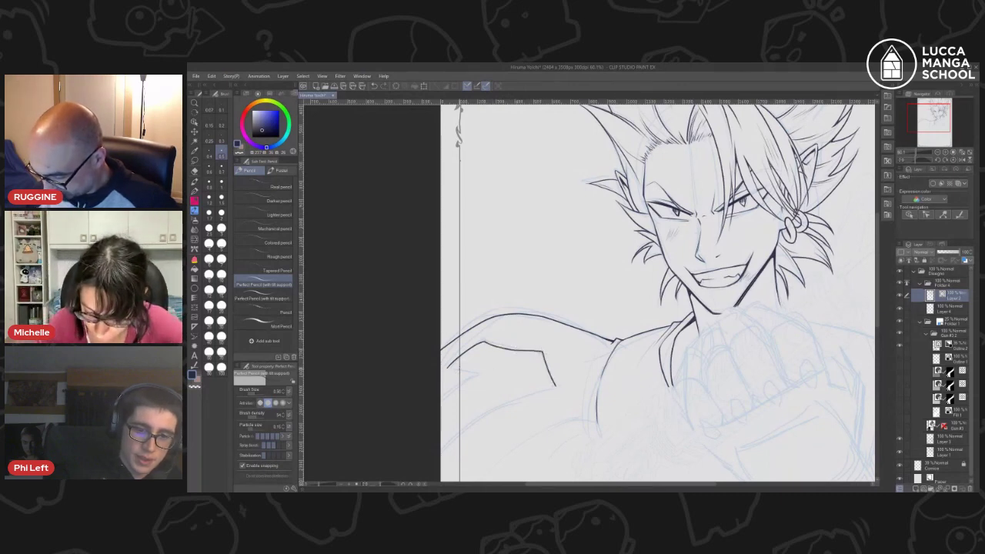
- Ink the shoulder marking's pointed notch and the curve running from it to the page edge
mouse_move(448, 367)
left_mouse_down()
mouse_move(489, 377)
mouse_move(441, 408)
left_mouse_up()
key("ctrl+z")
key("ctrl+z")
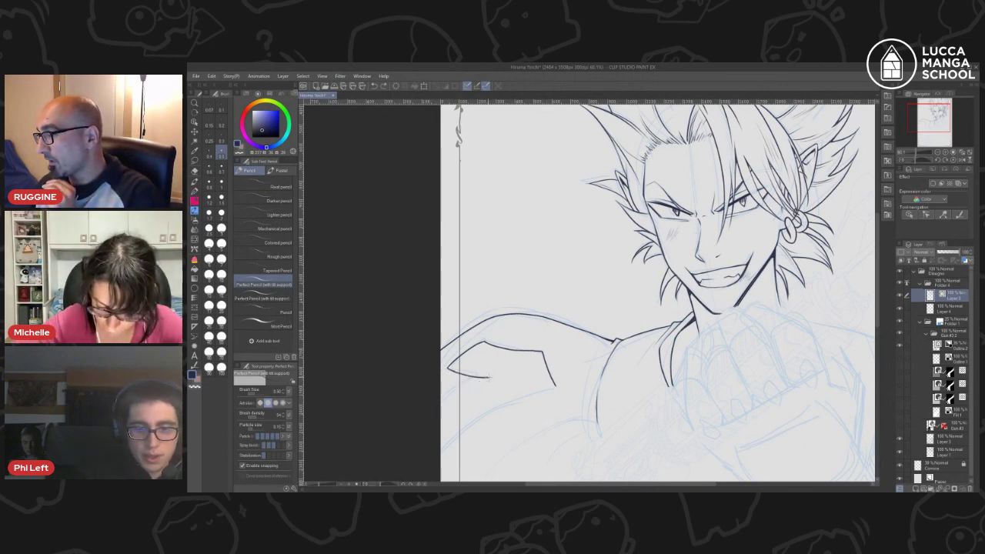
left_click_drag(488, 377, 443, 409)
key("ctrl+z")
left_click_drag(487, 377, 441, 416)
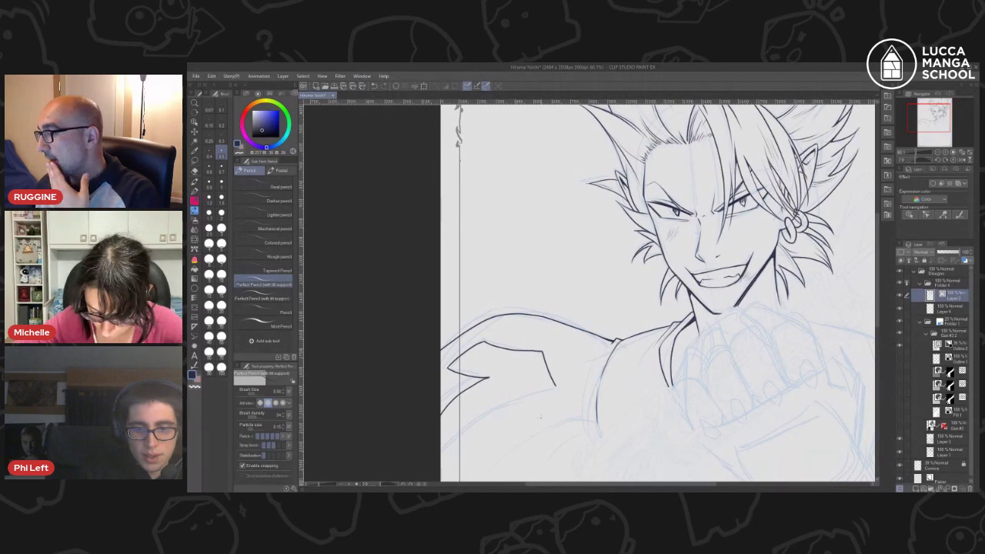
- Ink the long lower curve of the shoulder marking from the page edge to its inner corner
left_click_drag(938, 124, 933, 132)
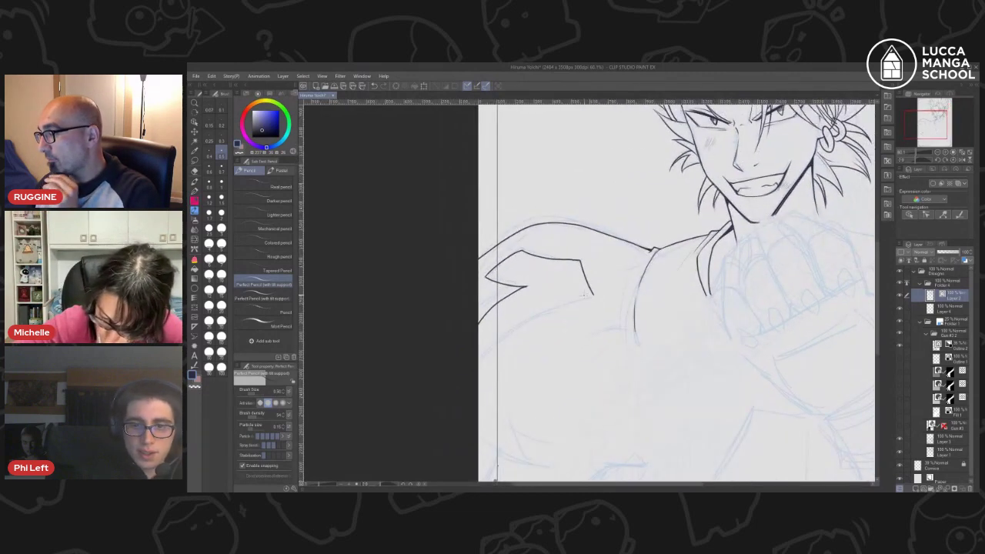
mouse_move(592, 297)
left_mouse_down()
mouse_move(569, 306)
mouse_move(478, 419)
left_mouse_up()
key("ctrl+z")
mouse_move(596, 301)
left_mouse_down()
mouse_move(548, 311)
mouse_move(614, 295)
left_mouse_up()
key("ctrl+z")
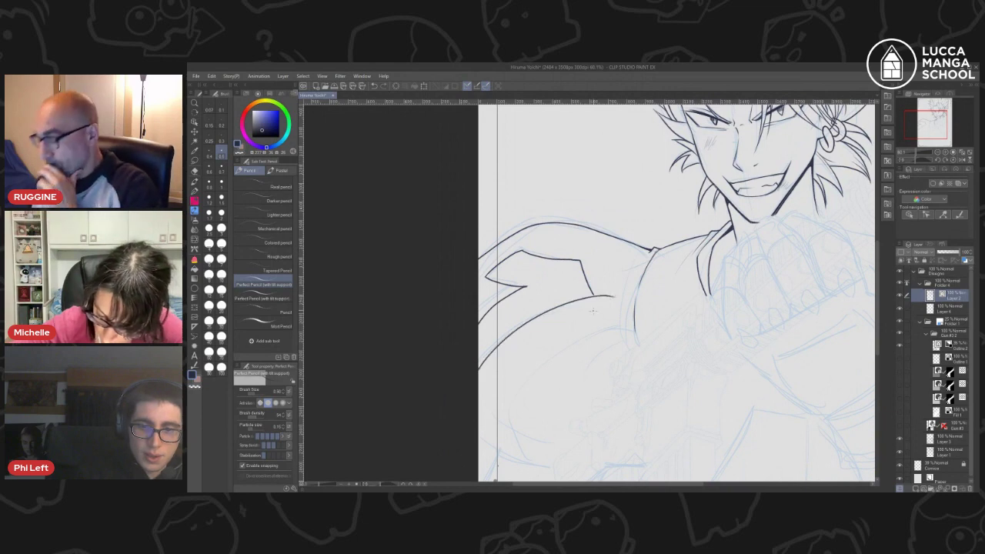
key("ctrl+z")
mouse_move(478, 382)
left_mouse_down()
mouse_move(554, 314)
mouse_move(616, 296)
left_mouse_up()
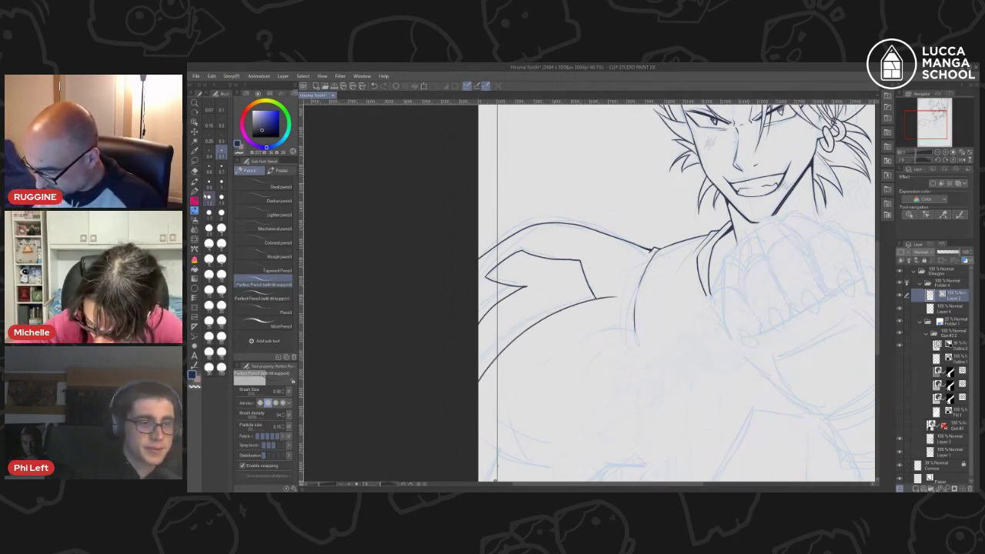
- Erase the line overshooting the inner corner of the shoulder marking with the hard eraser
left_click(194, 170)
key("ctrl+z")
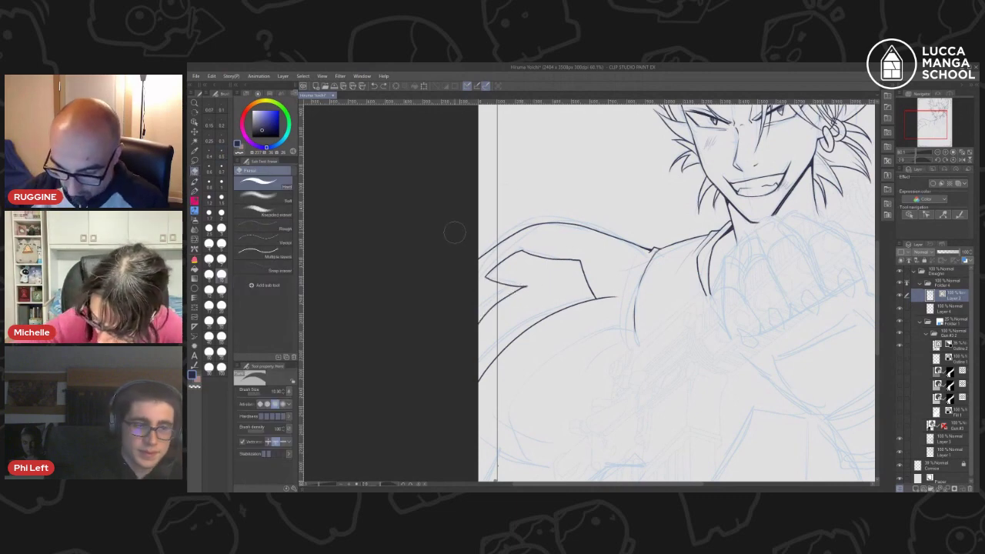
left_click(194, 191)
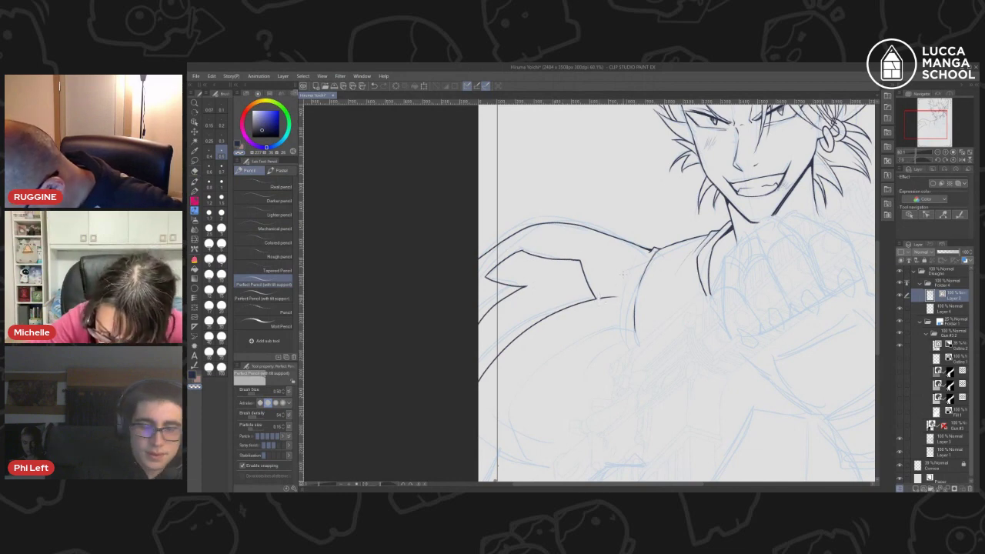
key("e")
left_click_drag(603, 307, 607, 296)
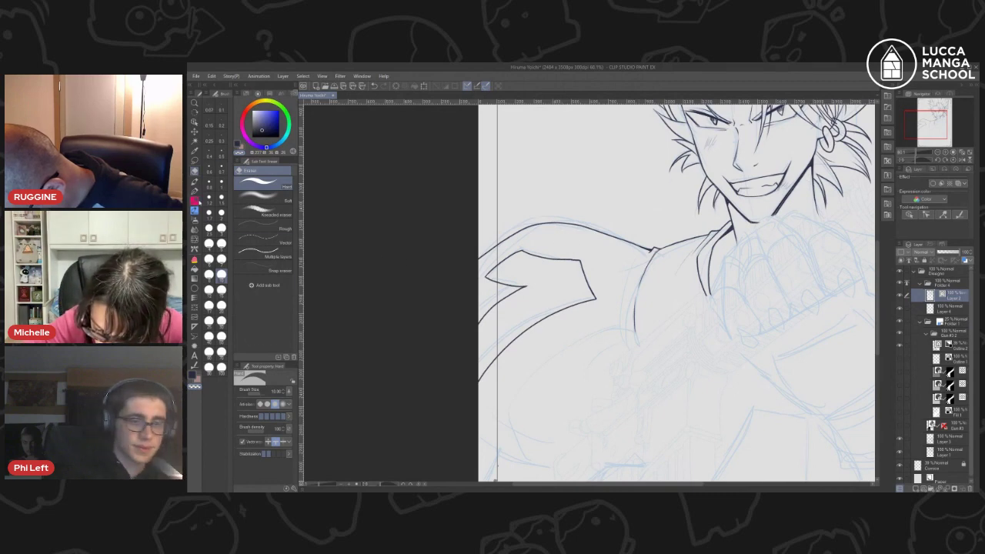
key("p")
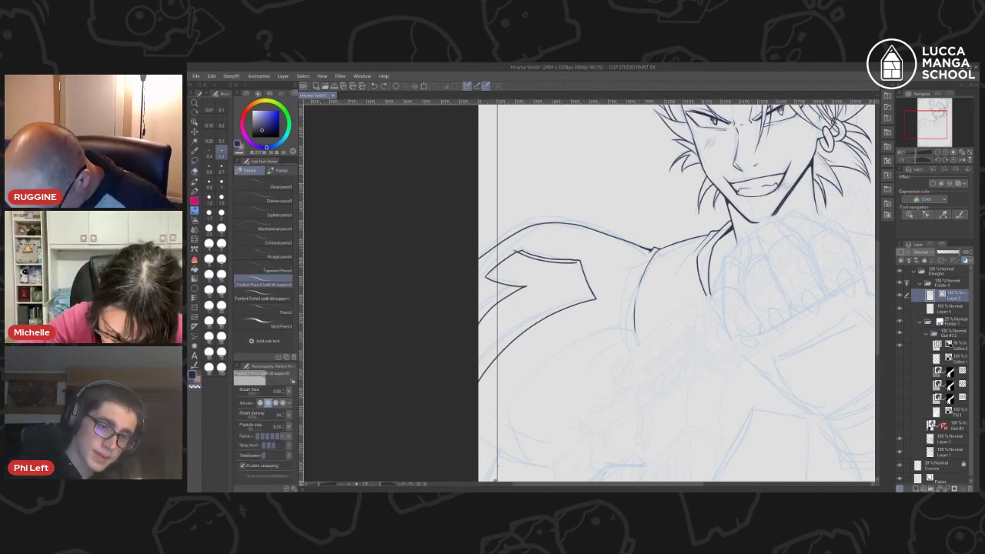
left_click_drag(509, 250, 609, 252)
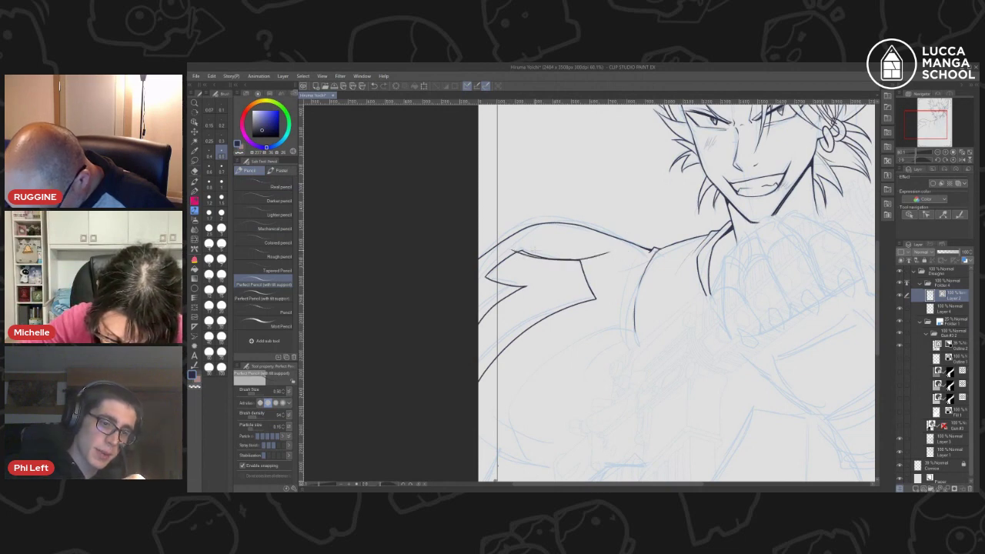
left_click(194, 170)
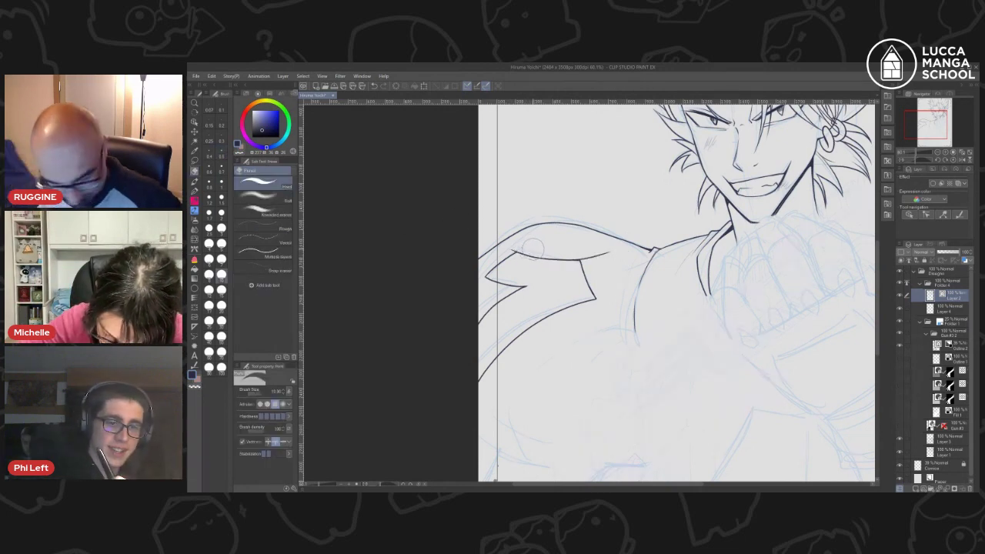
key("e")
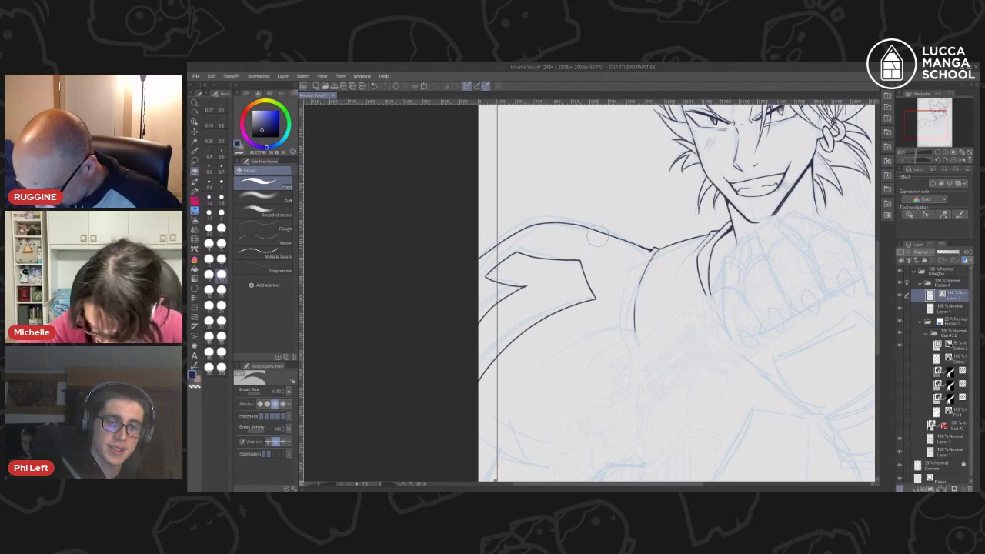
left_click(195, 191)
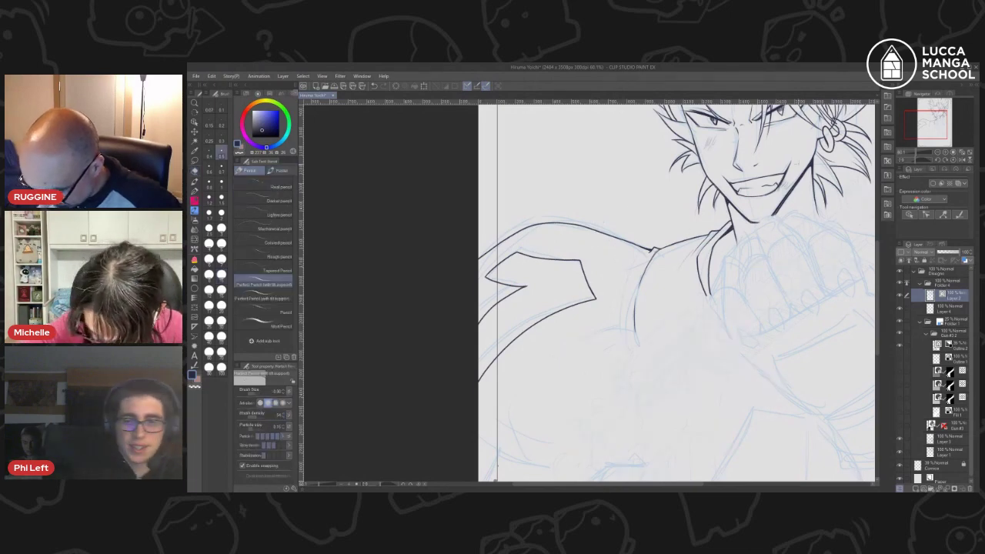
- Ink the large curved contour beneath the shoulder marking and the crease lines crossing its lower end with the pencil
mouse_move(930, 132)
left_mouse_down()
mouse_move(935, 124)
mouse_move(931, 134)
left_mouse_up()
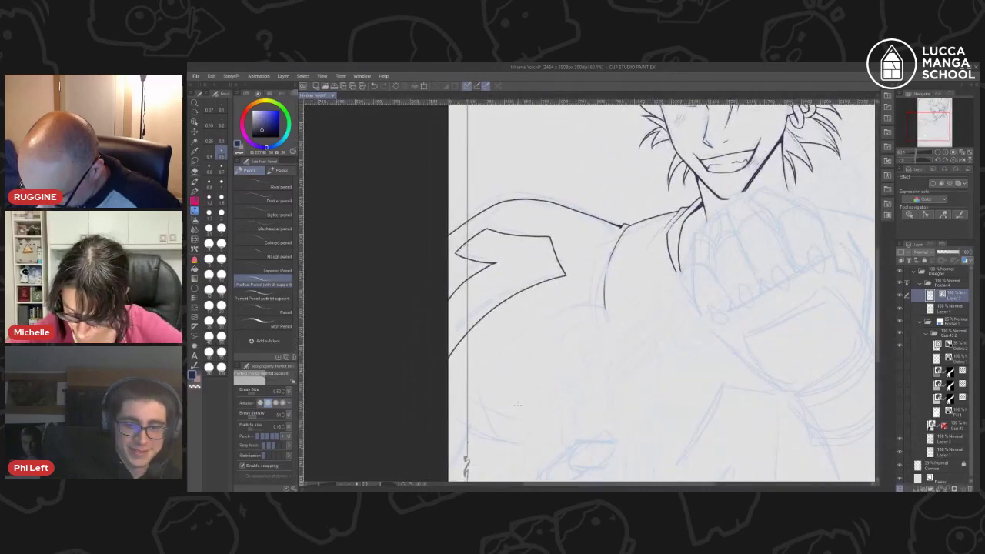
left_click_drag(495, 435, 481, 377)
mouse_move(489, 360)
left_mouse_down()
mouse_move(547, 314)
mouse_move(604, 311)
left_mouse_up()
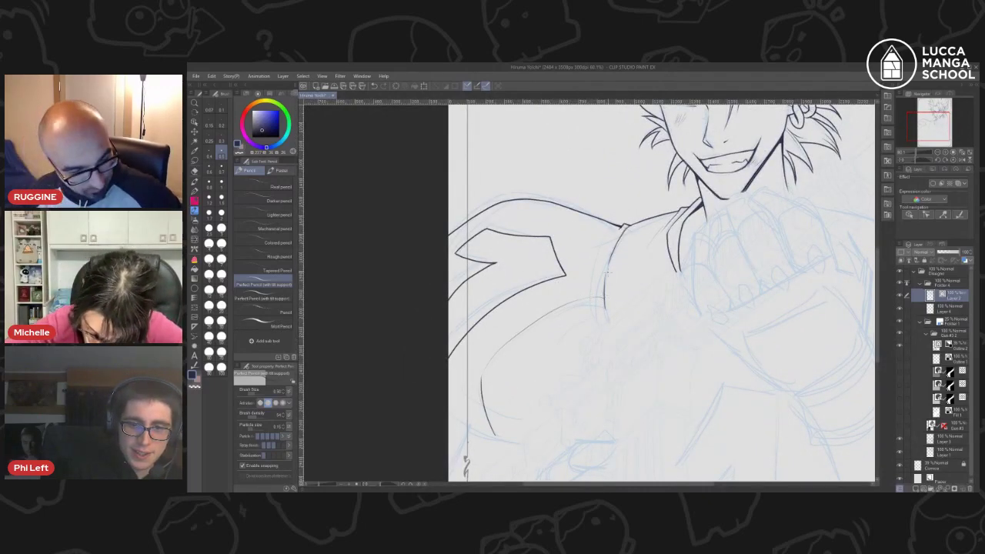
left_click_drag(448, 405, 515, 443)
key("ctrl+z")
mouse_move(913, 123)
left_mouse_down()
mouse_move(931, 117)
mouse_move(924, 130)
left_mouse_up()
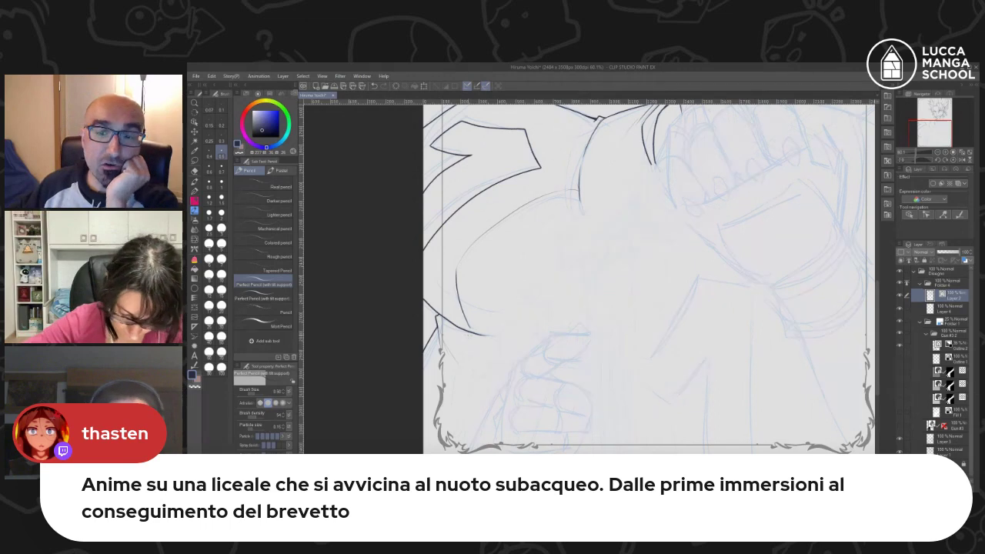
mouse_move(447, 320)
left_mouse_down()
mouse_move(488, 340)
mouse_move(464, 335)
left_mouse_up()
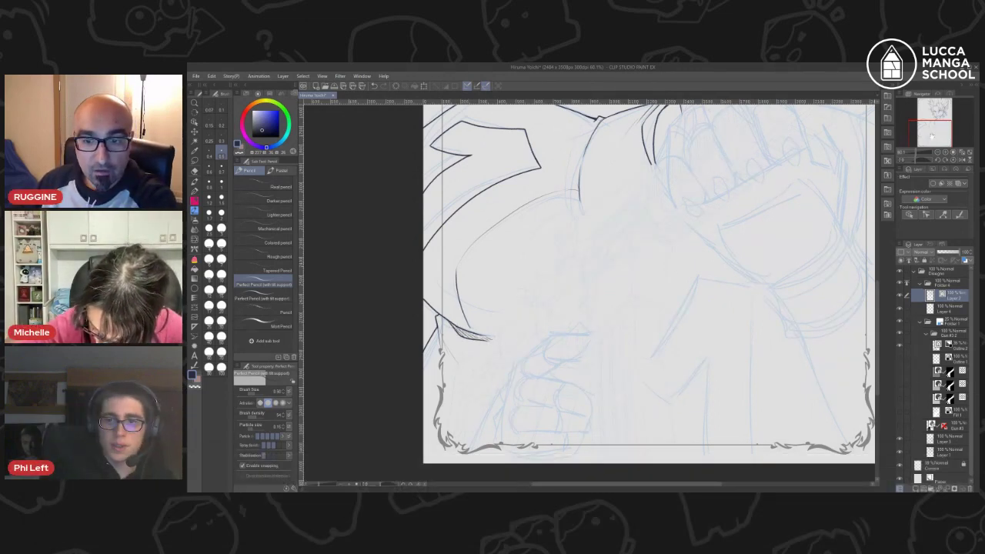
- Ink the top contour of the raised fist's outermost knuckle below the chin
left_click_drag(931, 136, 930, 124)
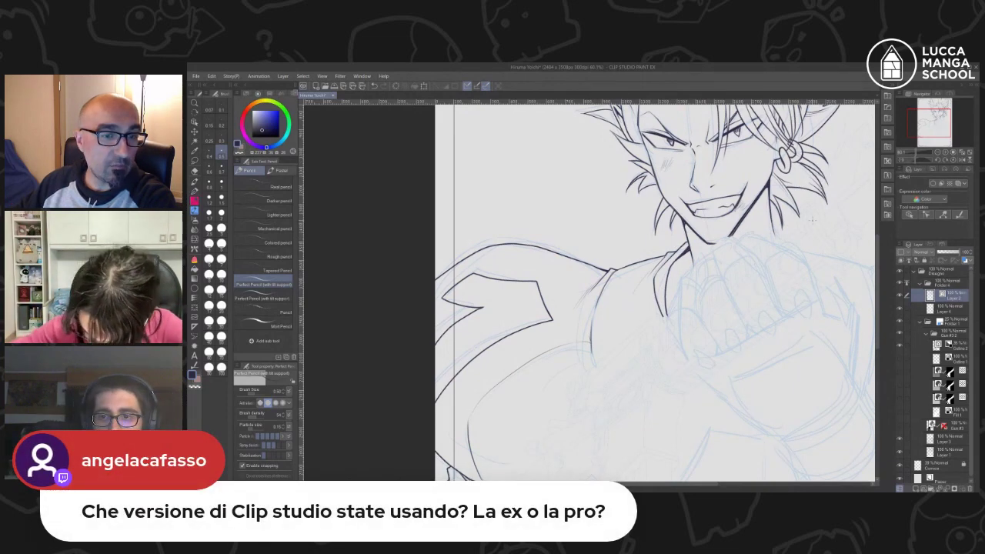
left_click_drag(916, 153, 913, 152)
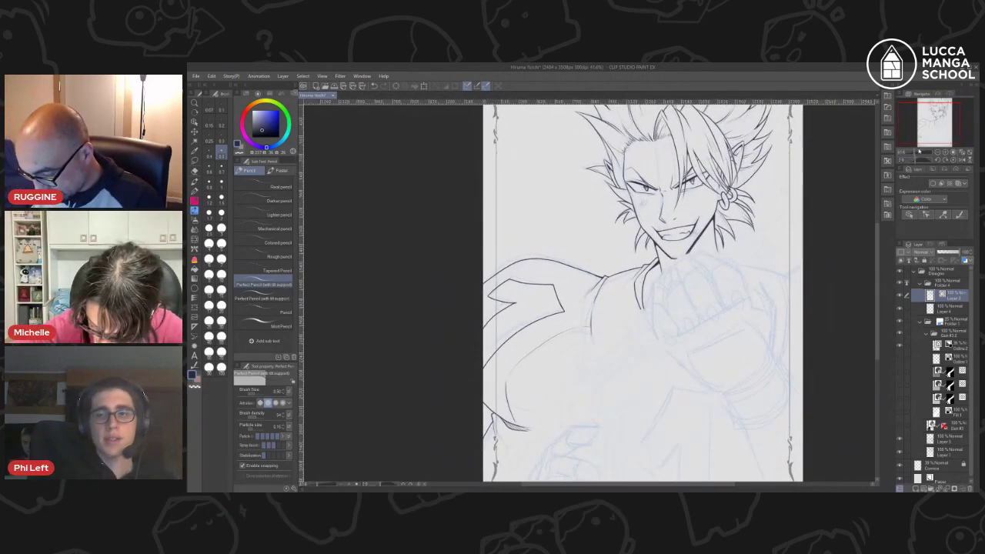
left_click_drag(925, 121, 926, 130)
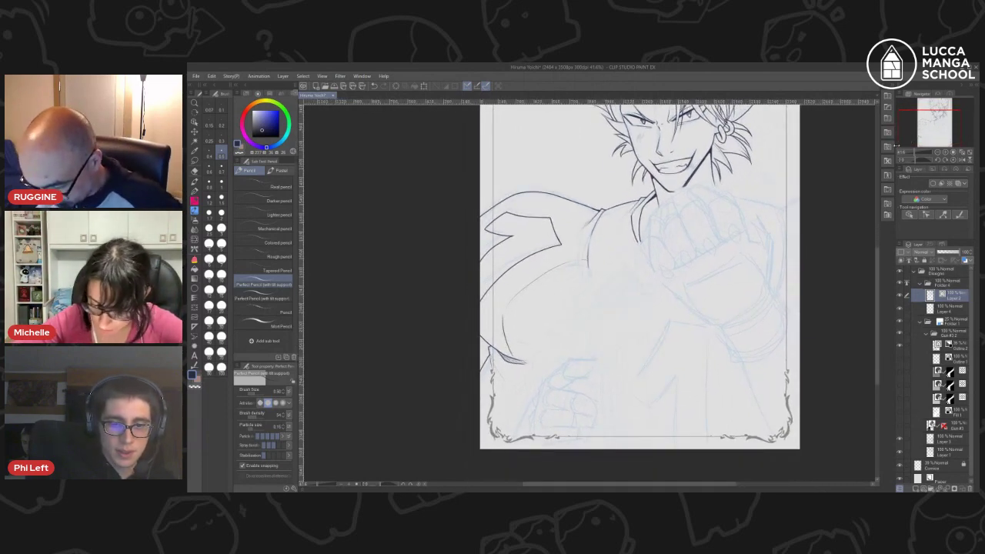
left_click(930, 126)
left_click_drag(934, 121, 916, 151)
left_click_drag(931, 121, 934, 123)
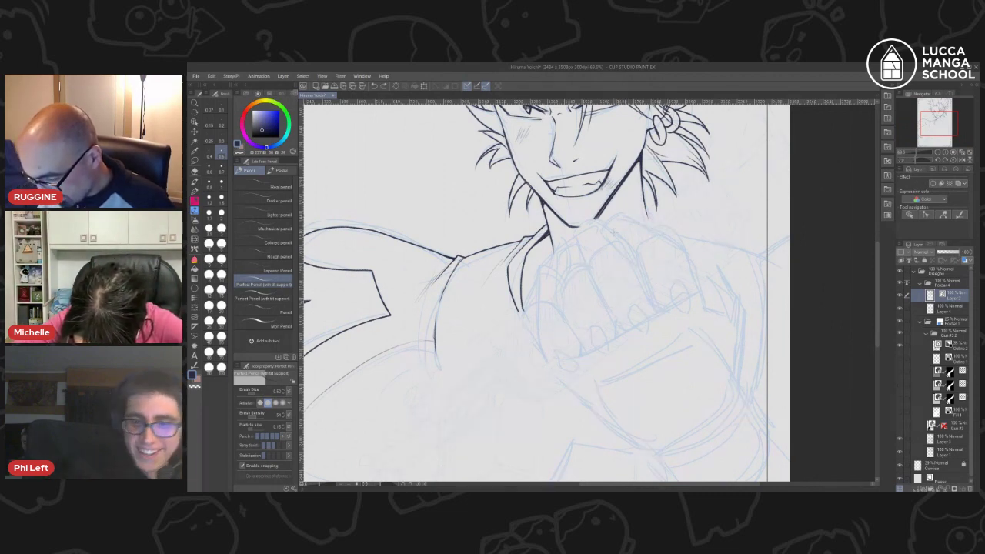
key("ctrl+z")
mouse_move(608, 224)
left_mouse_down()
mouse_move(634, 217)
mouse_move(669, 239)
left_mouse_up()
key("ctrl+z")
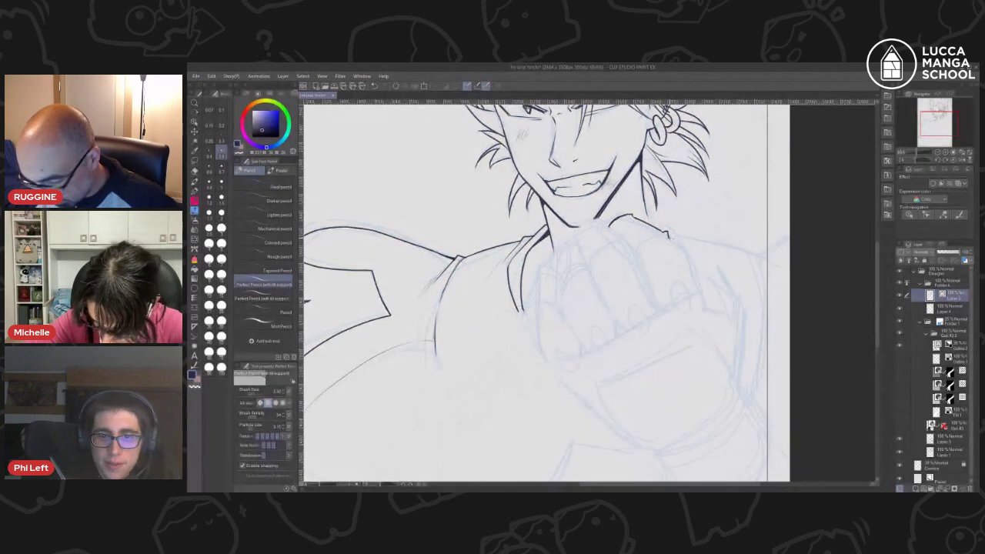
- Ink the outer edge of the raised fist's last finger downward from the knuckle
key("ctrl+z")
mouse_move(669, 235)
left_mouse_down()
mouse_move(693, 312)
mouse_move(697, 288)
left_mouse_up()
key("ctrl+z")
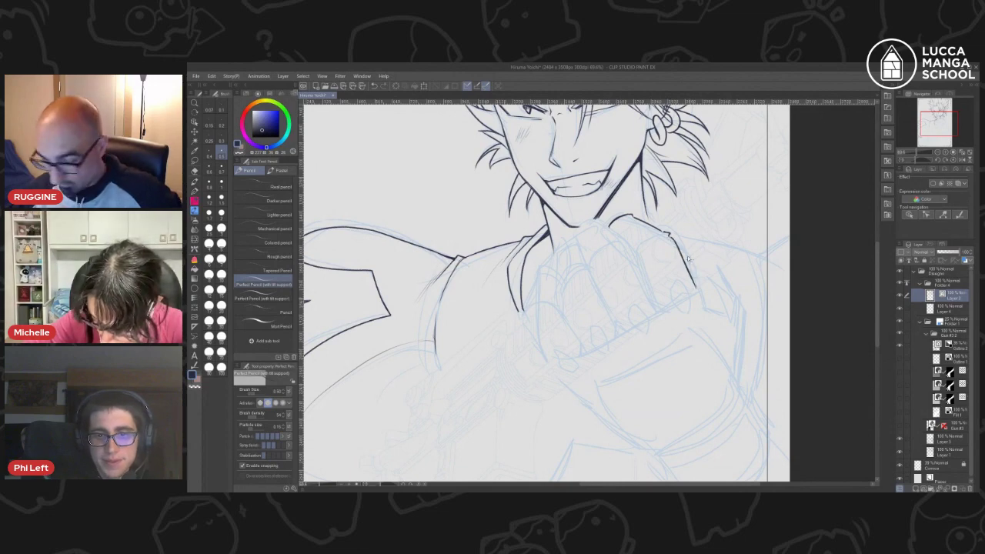
- Redraw the outer edge of the raised fist's last finger as one smooth curve from the knuckle to the next joint
key("ctrl+z")
key("ctrl+z")
left_click_drag(670, 236, 701, 289)
left_click_drag(681, 254, 698, 292)
key("ctrl+z")
key("ctrl+z")
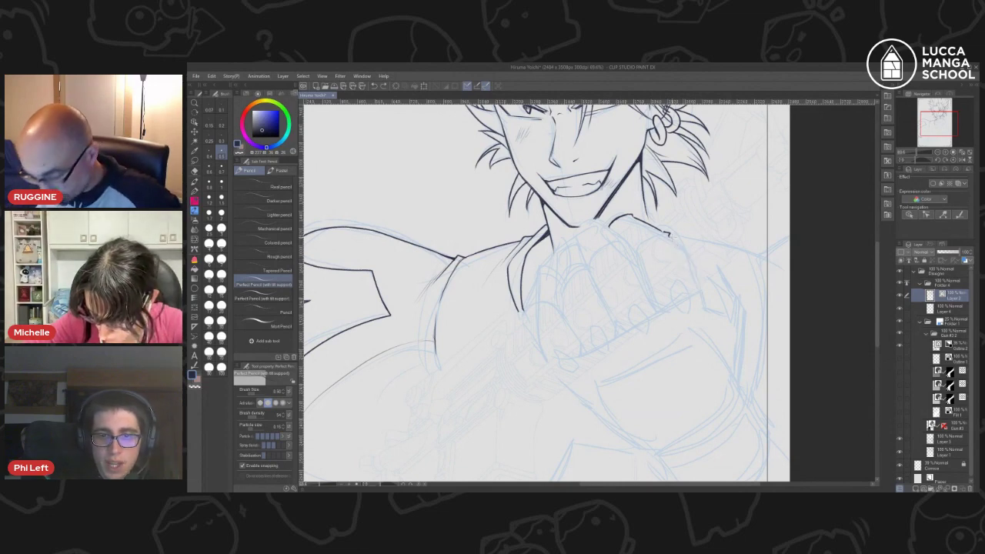
left_click_drag(668, 236, 697, 289)
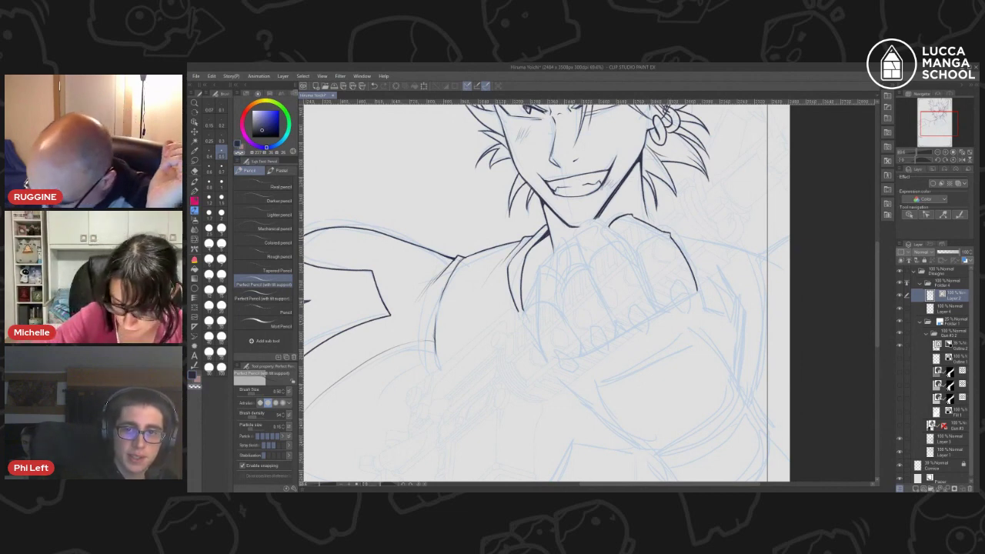
left_click(239, 145)
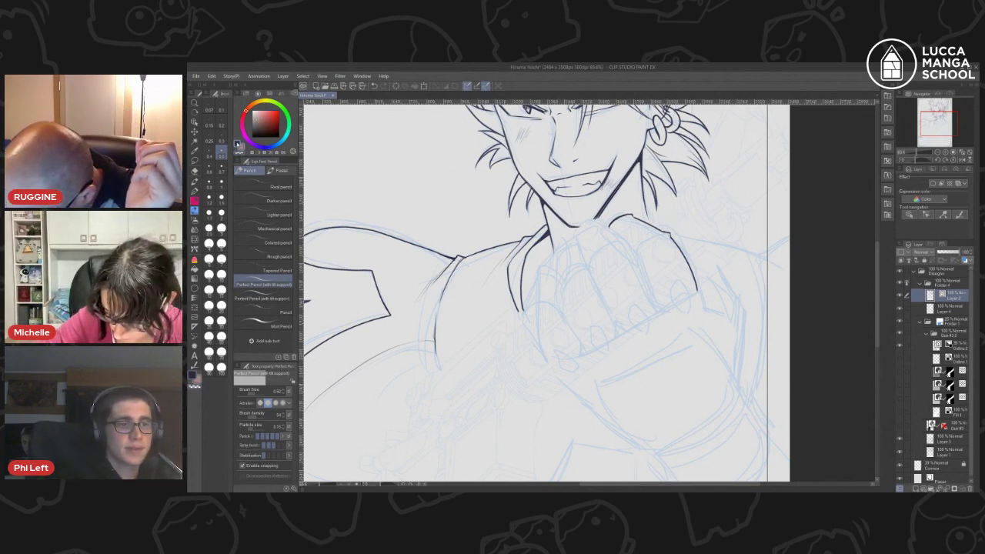
left_click(240, 145)
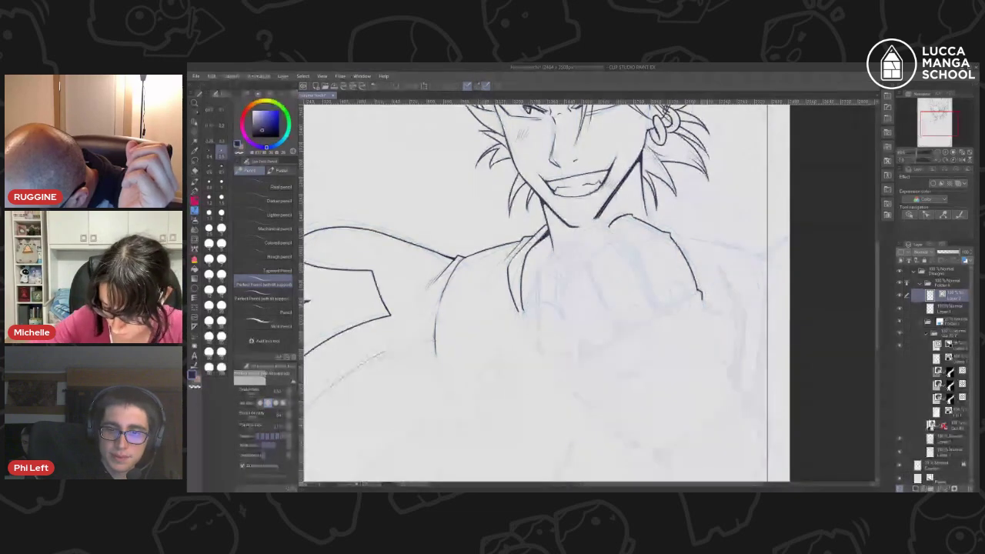
- Ink the short angled contour at the lower end of the last finger, where it meets the wrist
mouse_move(702, 300)
left_mouse_down()
mouse_move(739, 323)
mouse_move(721, 311)
left_mouse_up()
key("ctrl+z")
key("ctrl+z")
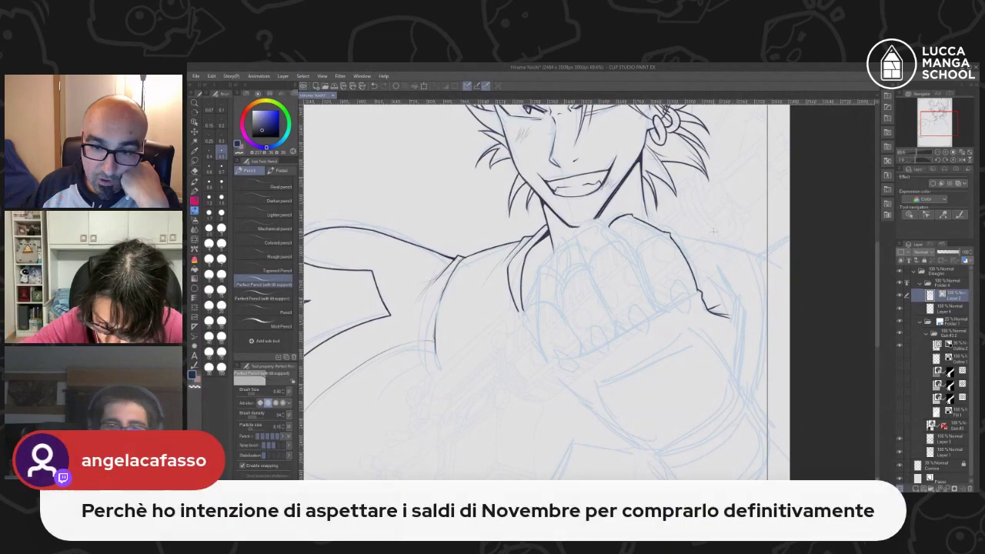
- Ink the line separating the fist's last finger from its neighbour and the rounded top of the neighbouring knuckle below the chin
left_click_drag(940, 126, 938, 124)
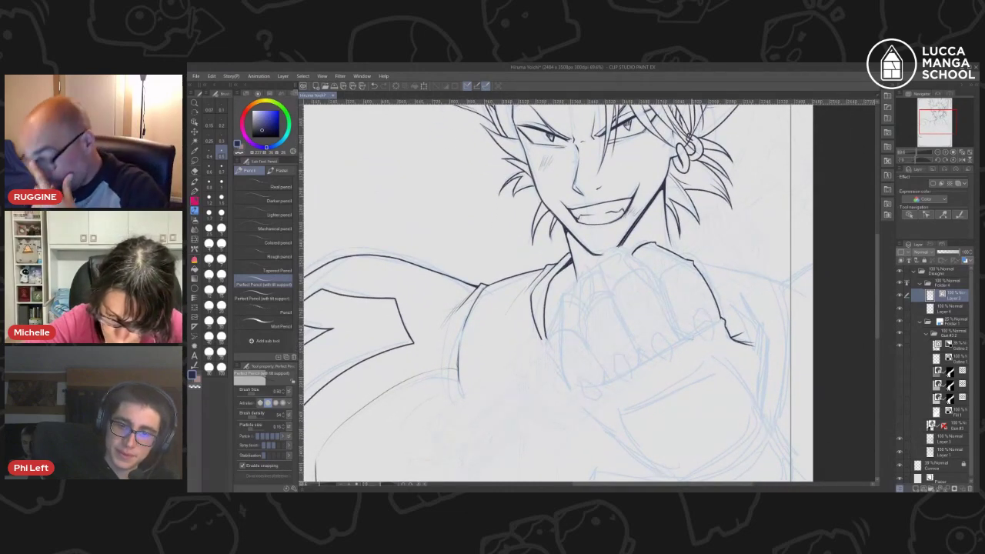
mouse_move(681, 338)
left_mouse_down()
mouse_move(695, 342)
mouse_move(661, 290)
left_mouse_up()
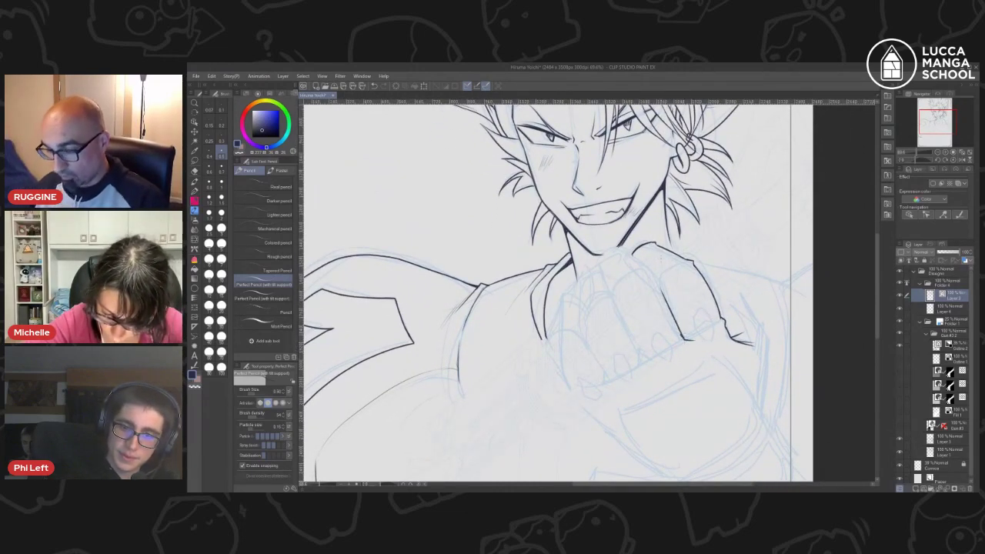
key("ctrl+z")
left_click_drag(684, 340, 662, 287)
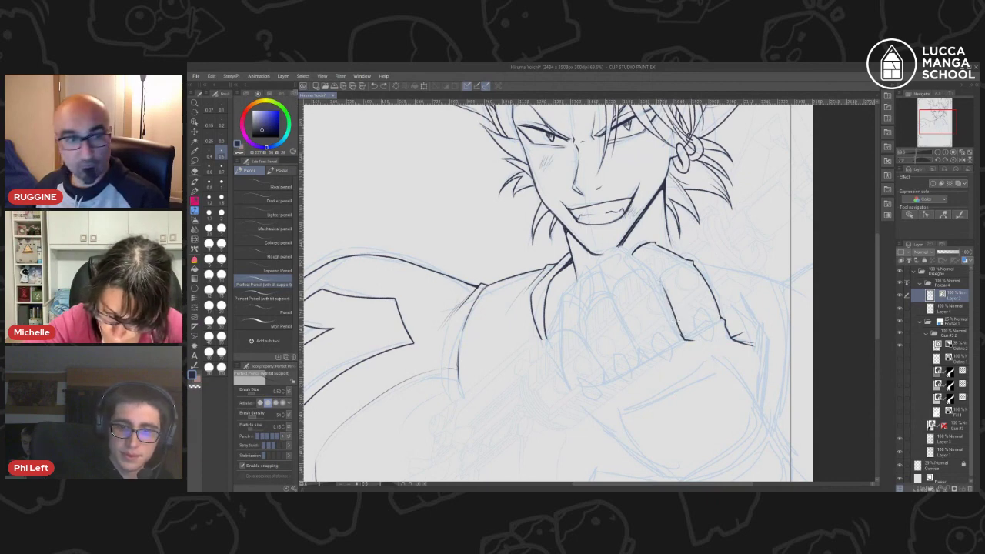
left_click_drag(676, 321, 660, 282)
key("ctrl+z")
key("ctrl+z")
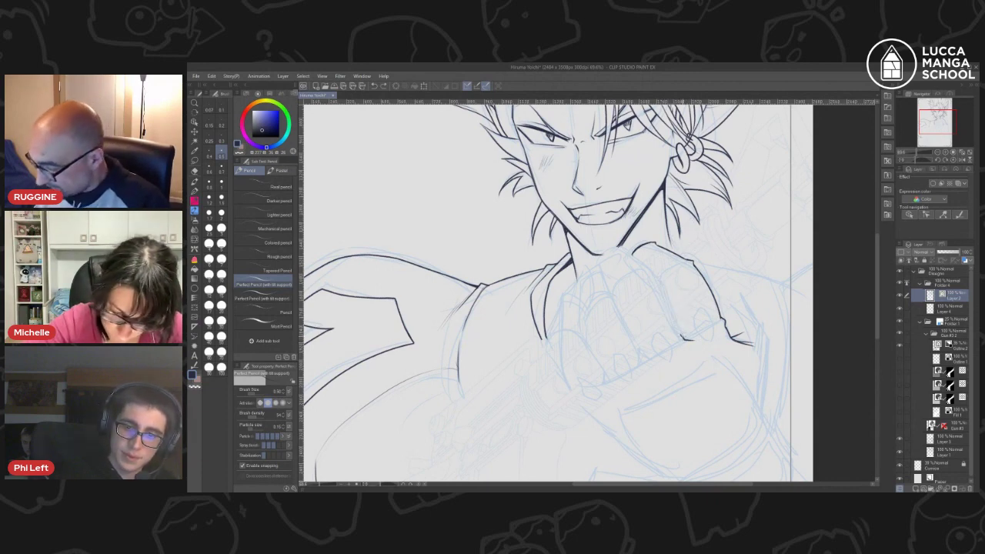
left_click_drag(684, 339, 659, 281)
key("ctrl+z")
left_click_drag(683, 340, 657, 275)
key("ctrl+z")
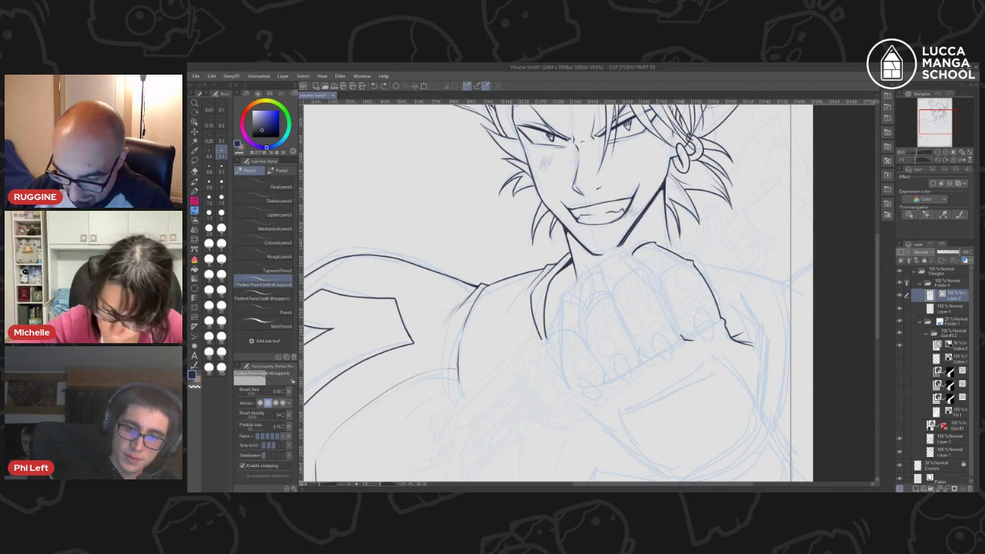
mouse_move(686, 341)
left_mouse_down()
mouse_move(628, 246)
mouse_move(611, 300)
left_mouse_up()
key("ctrl+z")
key("ctrl+z")
key("ctrl+z")
key("ctrl+z")
key("ctrl+z")
key("ctrl+z")
key("ctrl+z")
key("ctrl+z")
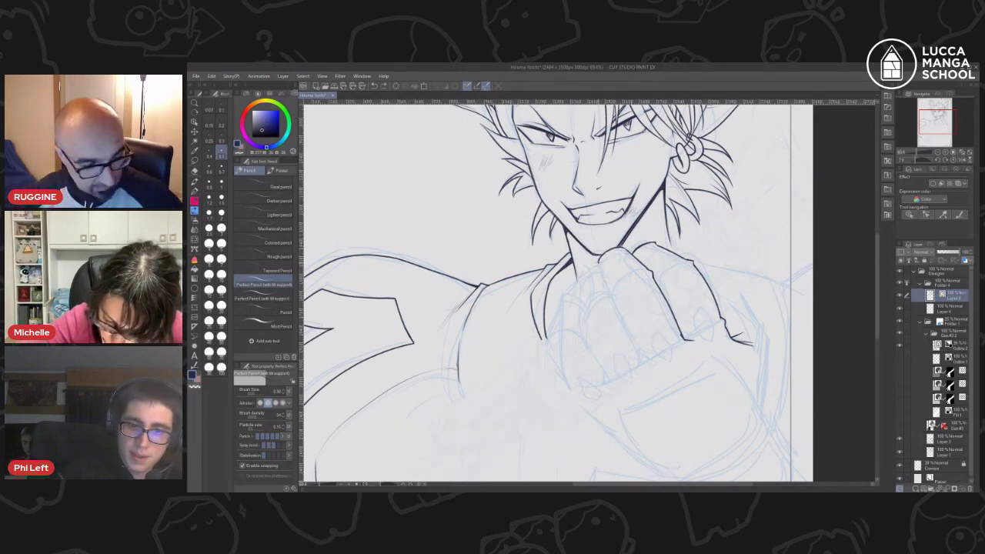
- Ink the inner side of the fist's second finger from knuckle to fingertip and the short line at the last finger's tip
left_click_drag(598, 262, 642, 364)
key("ctrl+z")
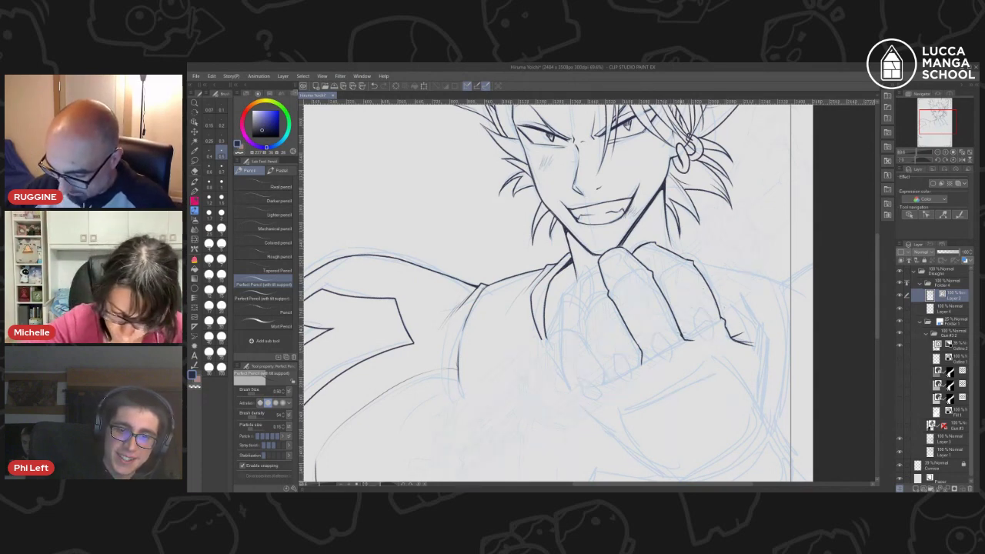
left_click_drag(635, 340, 638, 368)
key("ctrl+z")
key("ctrl+z")
left_click_drag(682, 336, 695, 333)
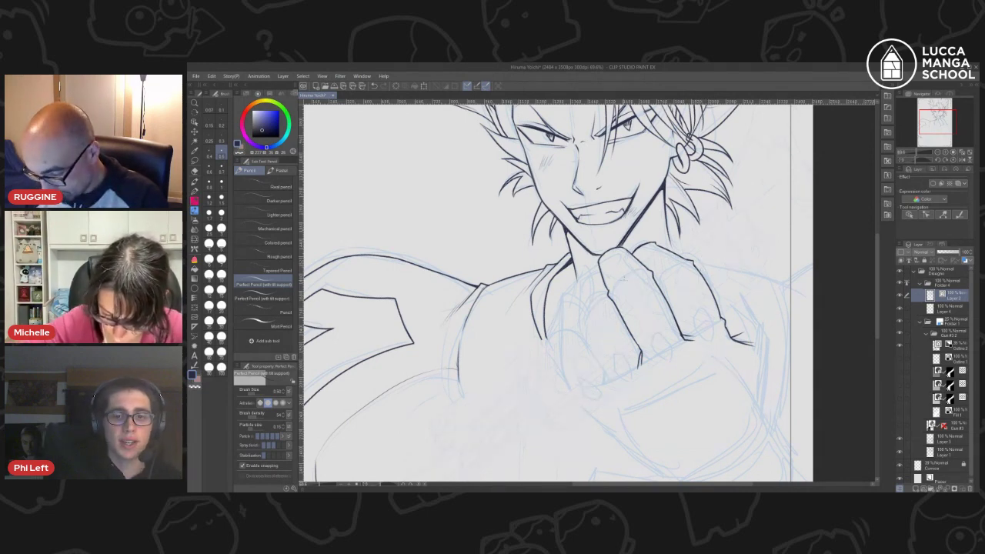
- Ink the curved crease lines across the joints of the two inked fingers and reinforce the line between them
left_click_drag(613, 295, 653, 273)
key("ctrl+z")
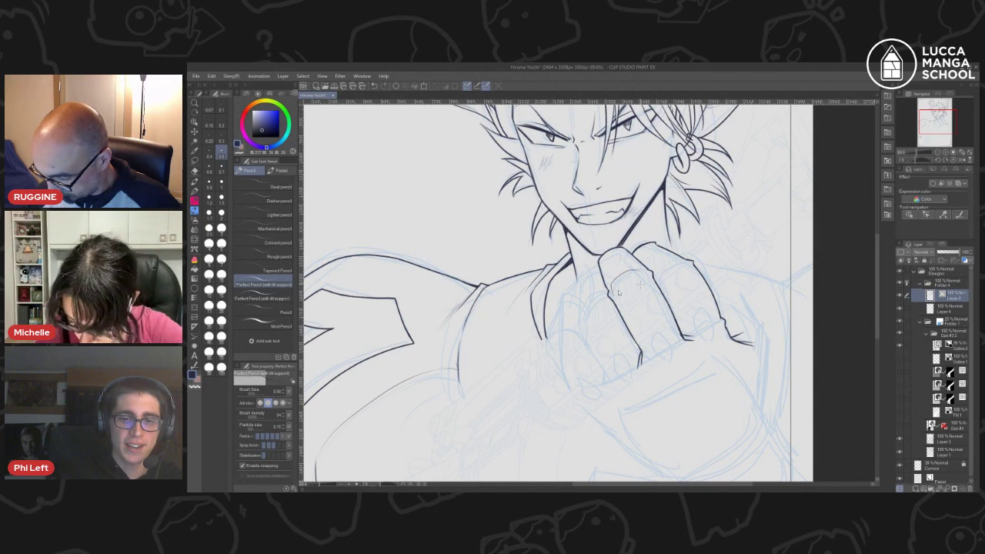
left_click_drag(610, 284, 639, 270)
key("ctrl+z")
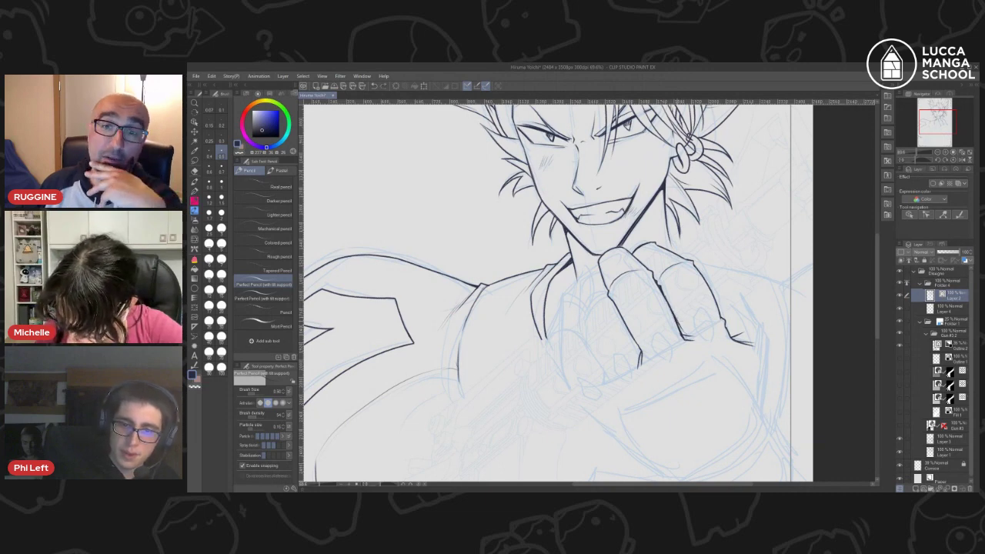
left_click_drag(673, 315, 683, 334)
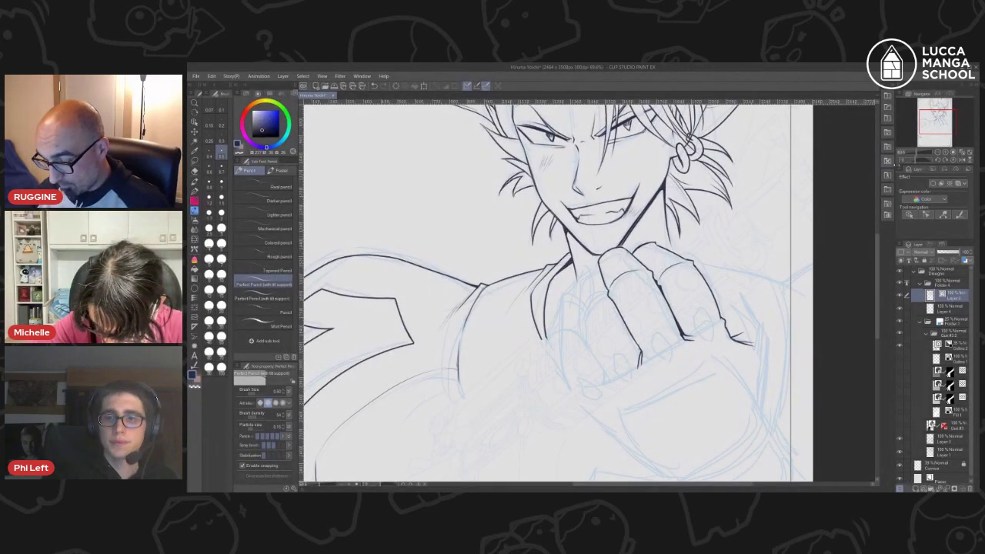
- Ink the inner edge of the fist's third finger down to its fingertip
left_click_drag(937, 122, 937, 124)
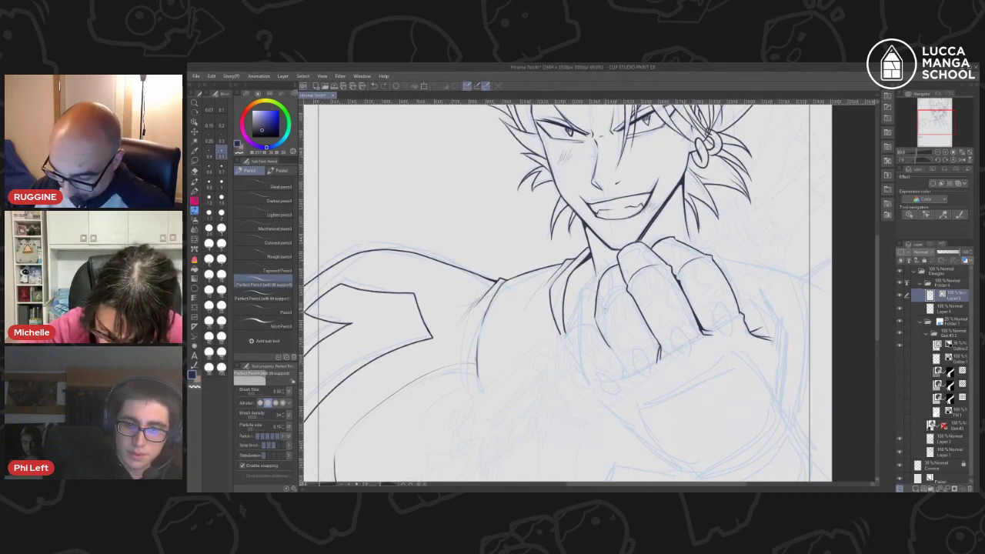
key("ctrl+z")
mouse_move(601, 284)
left_mouse_down()
mouse_move(597, 331)
mouse_move(622, 372)
left_mouse_up()
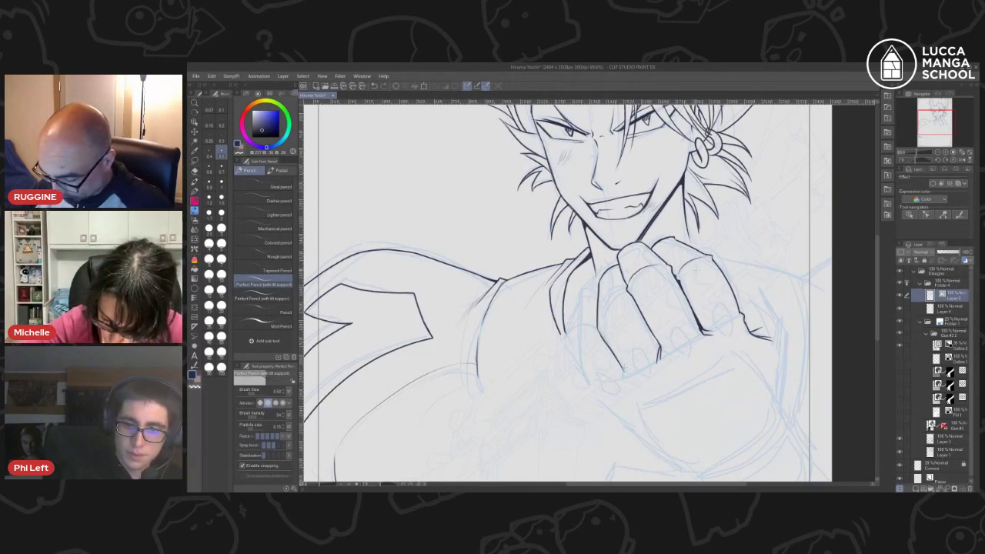
key("ctrl+z")
left_click_drag(598, 330, 628, 365)
key("ctrl+z")
key("ctrl+z")
key("ctrl+z")
key("ctrl+z")
key("ctrl+z")
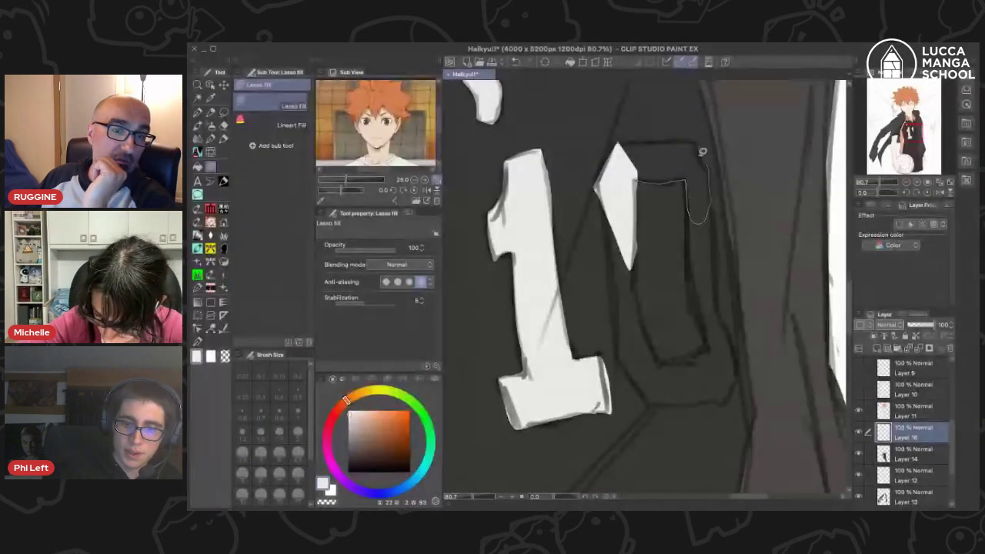
- In the Haikyu!! drawing, try a white Lasso fill on the jersey's zero, undo it, select Layer 14 and save the file
mouse_move(704, 154)
left_mouse_down()
mouse_move(648, 137)
mouse_move(613, 144)
left_mouse_up()
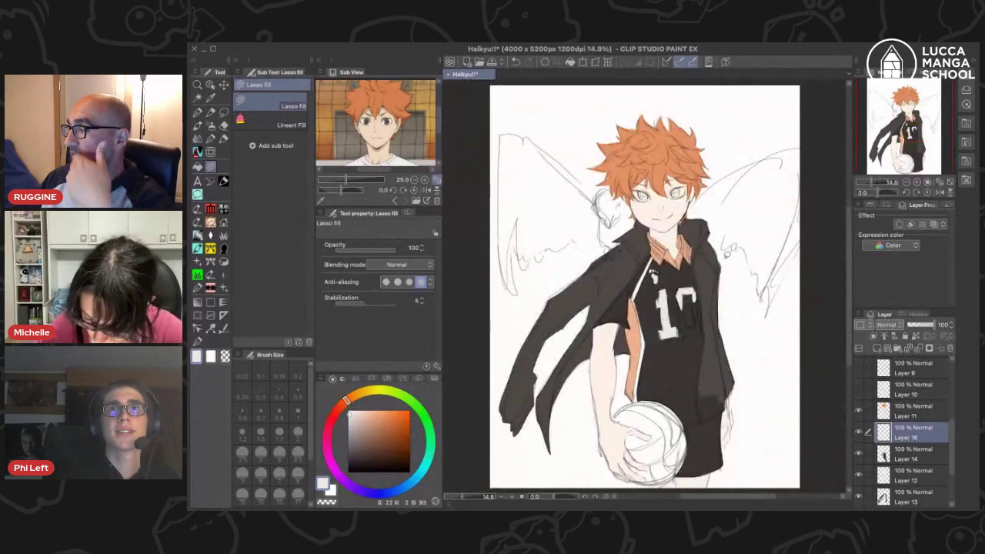
key("super+z")
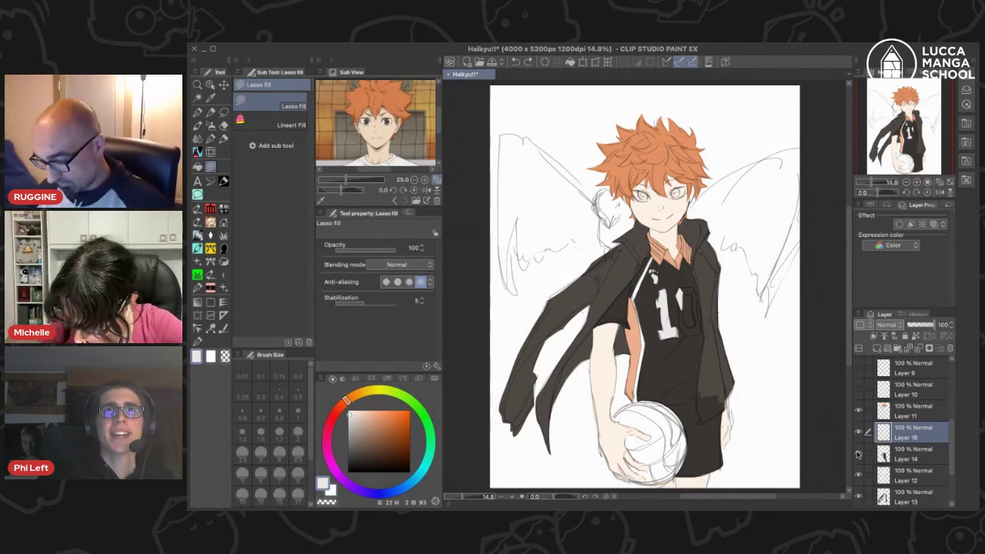
left_click(881, 456)
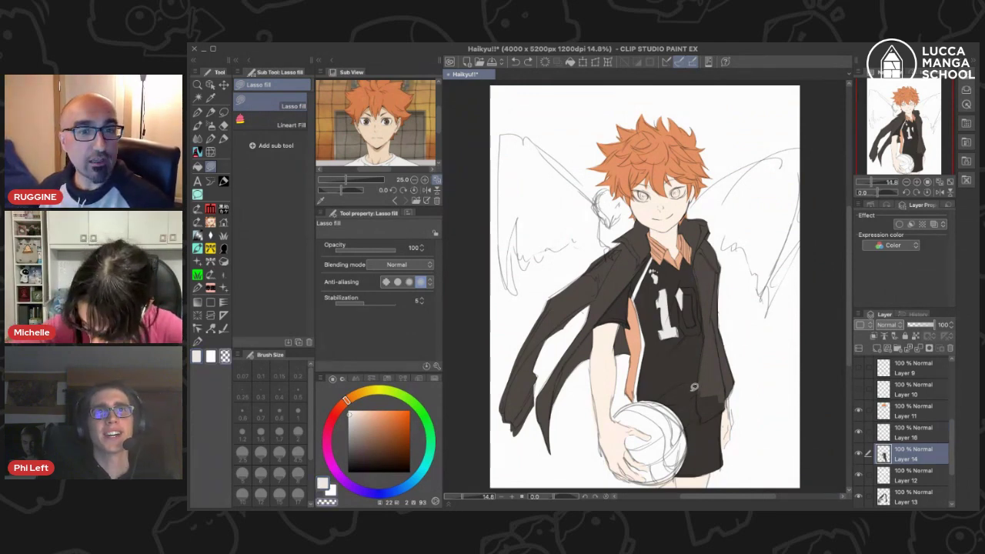
scroll(694, 387, "up", 2)
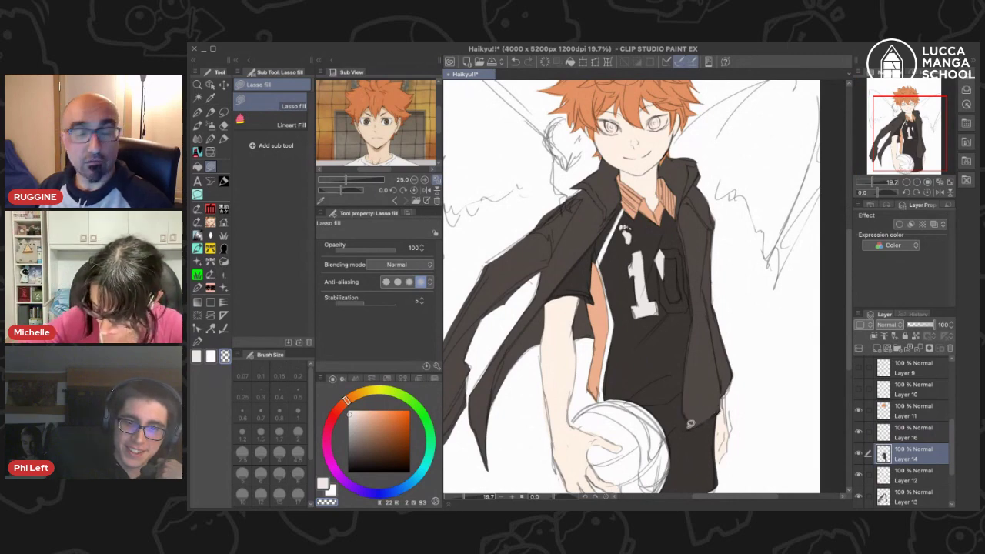
key("ctrl+0")
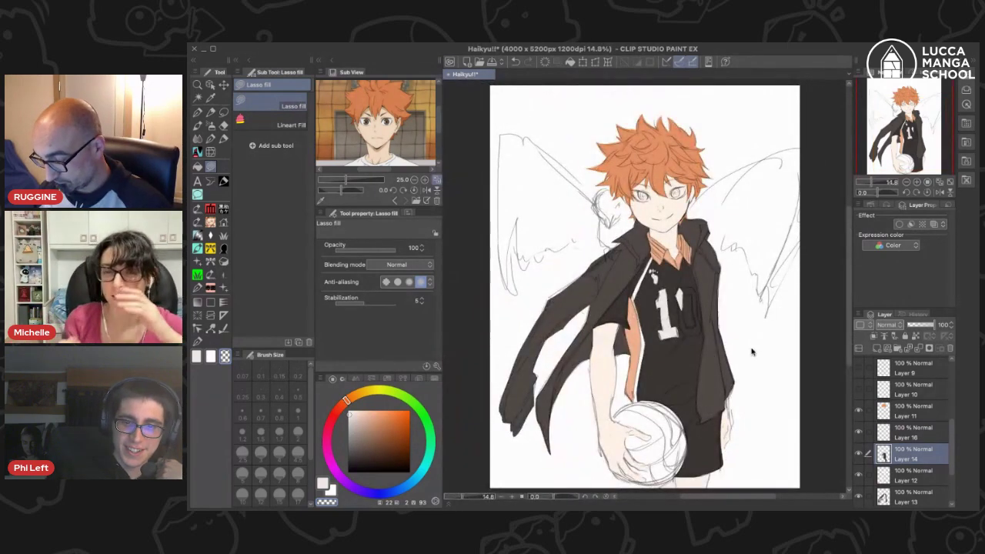
key("ctrl+s")
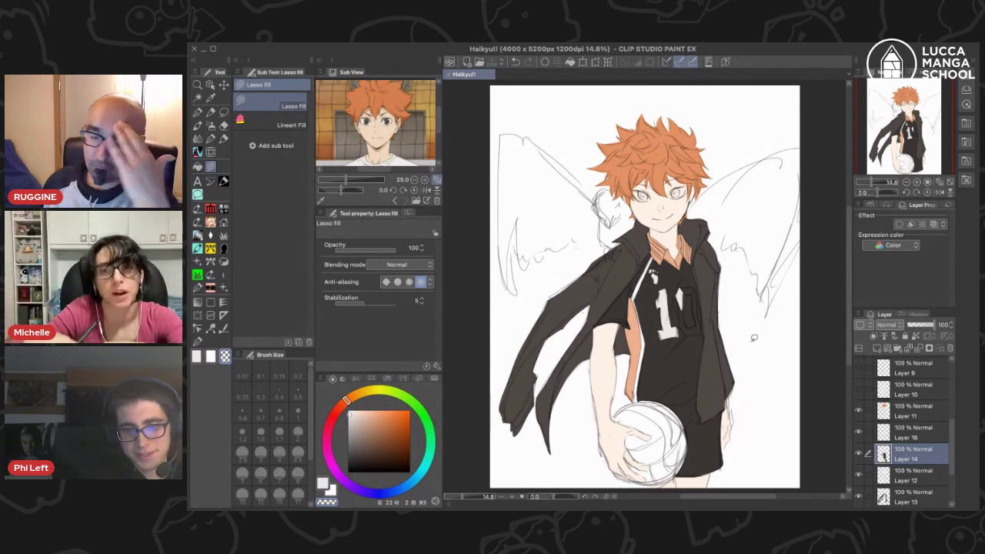
- Toggle the visibility of Layer 14 and Layer 16 off and on to check what each contains
left_click(858, 453)
left_click(858, 452)
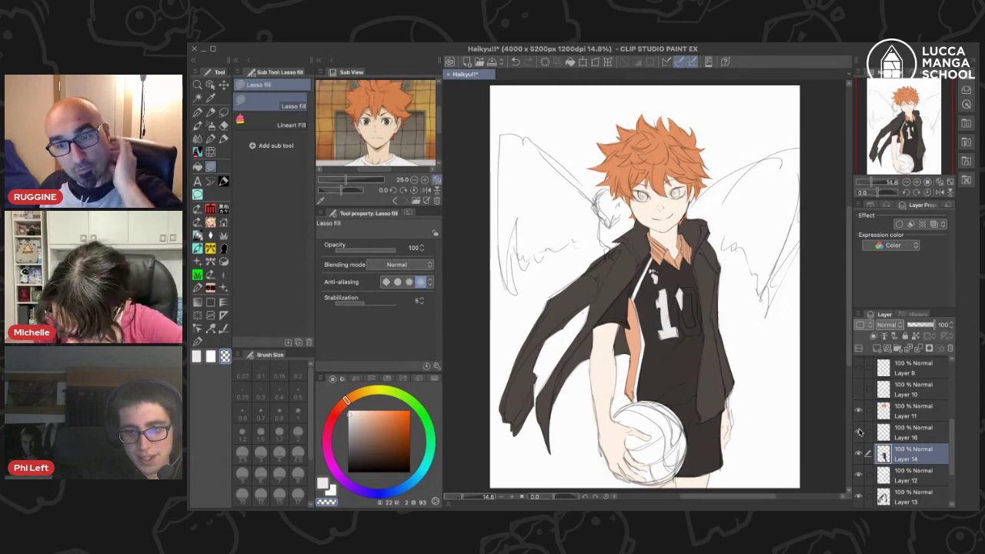
left_click(859, 433)
left_click(859, 432)
- Select Layer 16 and fill the top bar of the jersey's zero with white using Lasso fill
left_click(896, 433)
scroll(678, 305, "up", 6)
key("c")
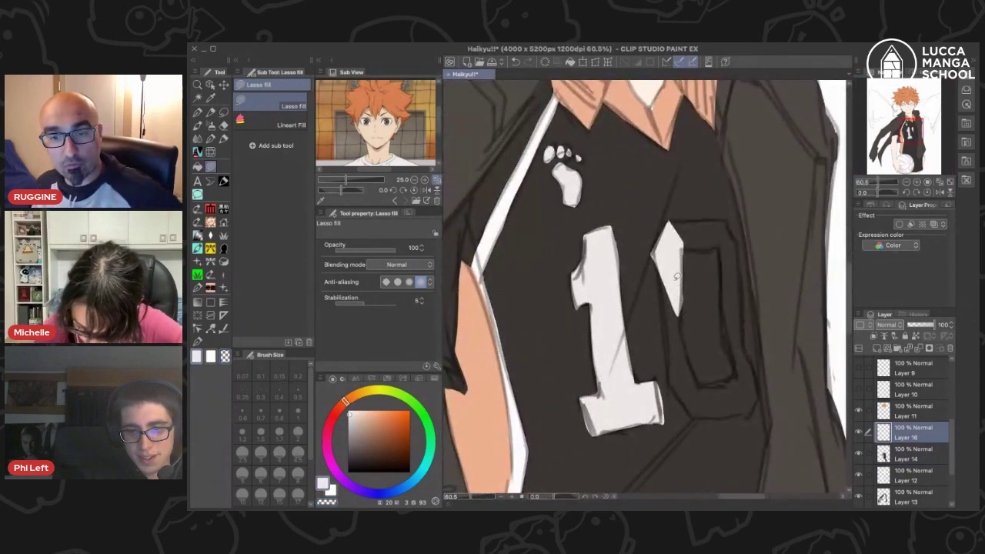
mouse_move(670, 223)
left_mouse_down()
mouse_move(703, 213)
mouse_move(732, 220)
mouse_move(730, 267)
left_mouse_up()
left_click_drag(682, 244, 711, 206)
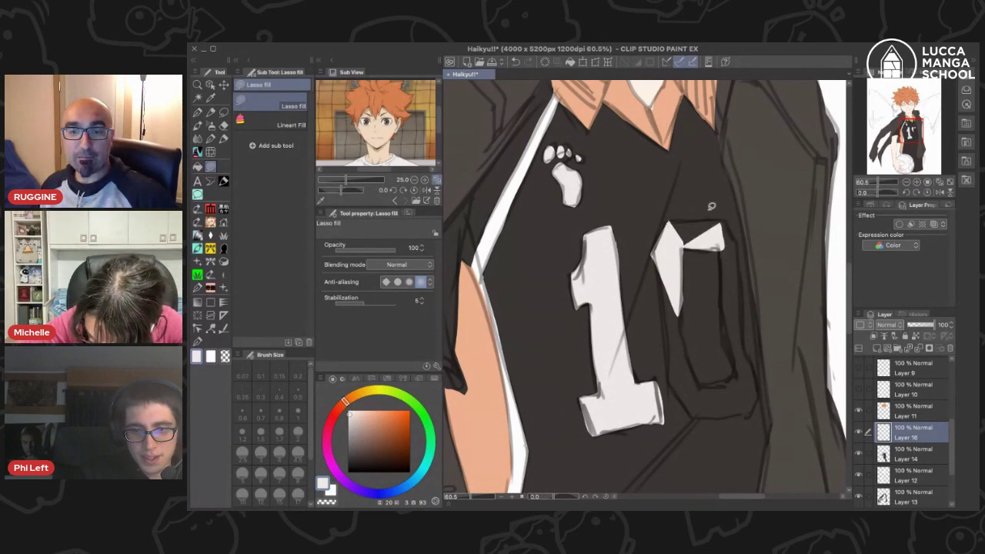
mouse_move(701, 244)
left_mouse_down()
mouse_move(673, 215)
mouse_move(729, 212)
mouse_move(743, 259)
left_mouse_up()
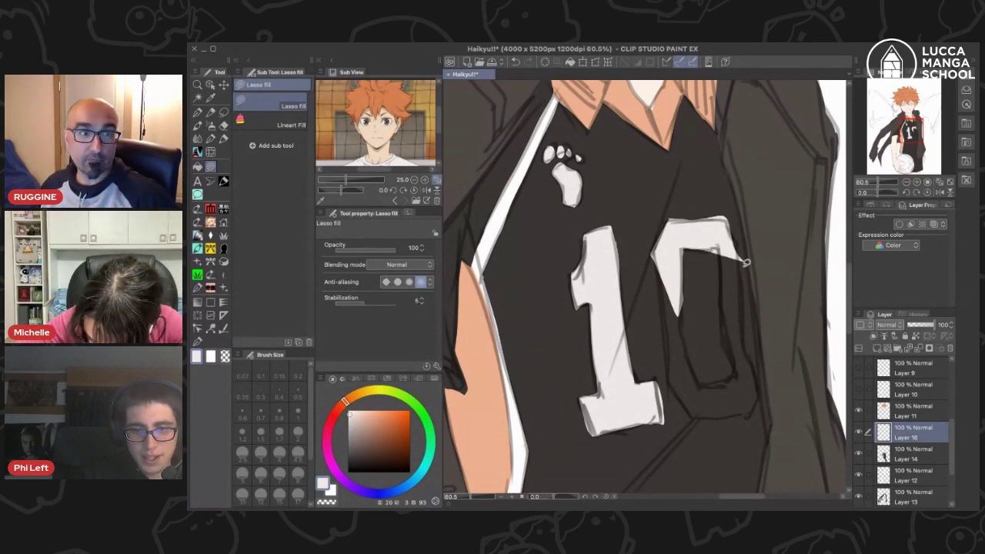
mouse_move(673, 214)
left_mouse_down()
mouse_move(728, 219)
mouse_move(748, 266)
mouse_move(734, 232)
mouse_move(745, 208)
mouse_move(725, 220)
mouse_move(737, 345)
mouse_move(741, 225)
left_mouse_up()
- Fill both vertical sides and the bottom of the jersey's zero with white using Lasso fill, trimming the edges with transparent colour
key("c")
mouse_move(742, 262)
left_mouse_down()
mouse_move(747, 368)
mouse_move(728, 348)
mouse_move(728, 273)
left_mouse_up()
mouse_move(727, 275)
left_mouse_down()
mouse_move(732, 347)
mouse_move(760, 390)
left_mouse_up()
key("super+z")
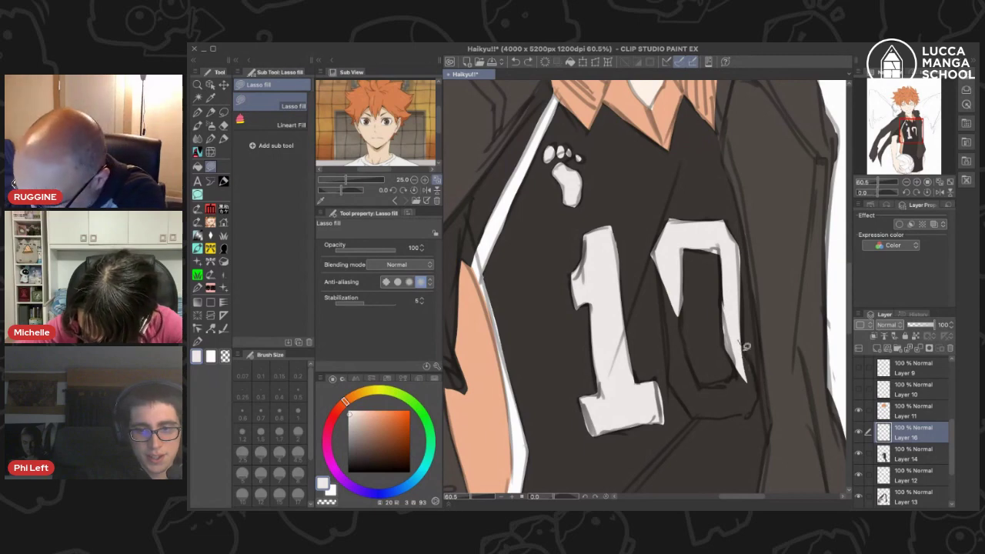
mouse_move(741, 348)
left_mouse_down()
mouse_move(757, 402)
mouse_move(749, 413)
mouse_move(730, 395)
mouse_move(735, 344)
left_mouse_up()
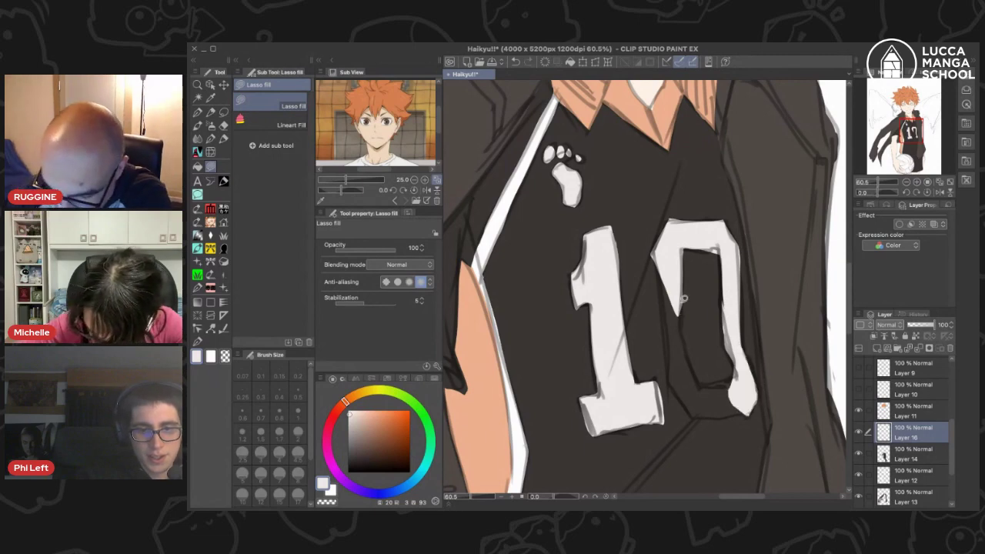
mouse_move(684, 298)
left_mouse_down()
mouse_move(700, 377)
mouse_move(677, 396)
mouse_move(669, 286)
mouse_move(674, 377)
left_mouse_up()
mouse_move(659, 269)
left_mouse_down()
mouse_move(669, 372)
mouse_move(739, 381)
mouse_move(686, 391)
mouse_move(689, 407)
mouse_move(737, 415)
left_mouse_up()
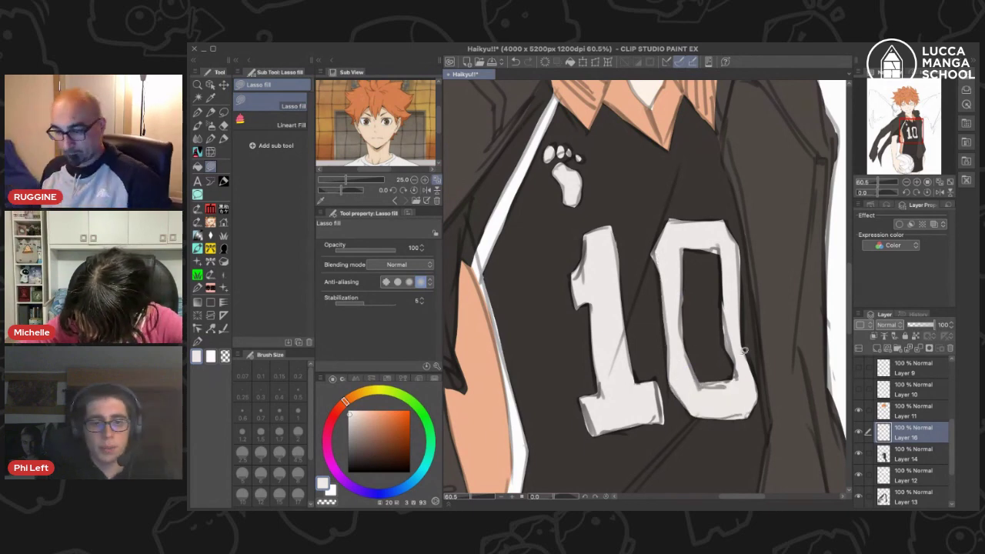
- Add a new layer directly above Layer 1 for the light stripe on the side of the jersey
key("ctrl+0")
scroll(676, 369, "up", 5)
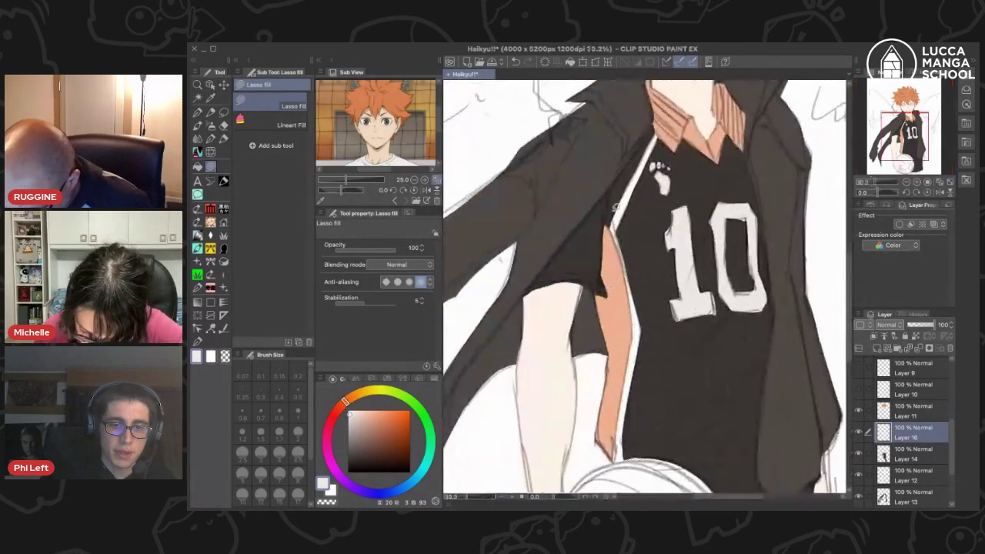
left_click_drag(657, 232, 619, 382)
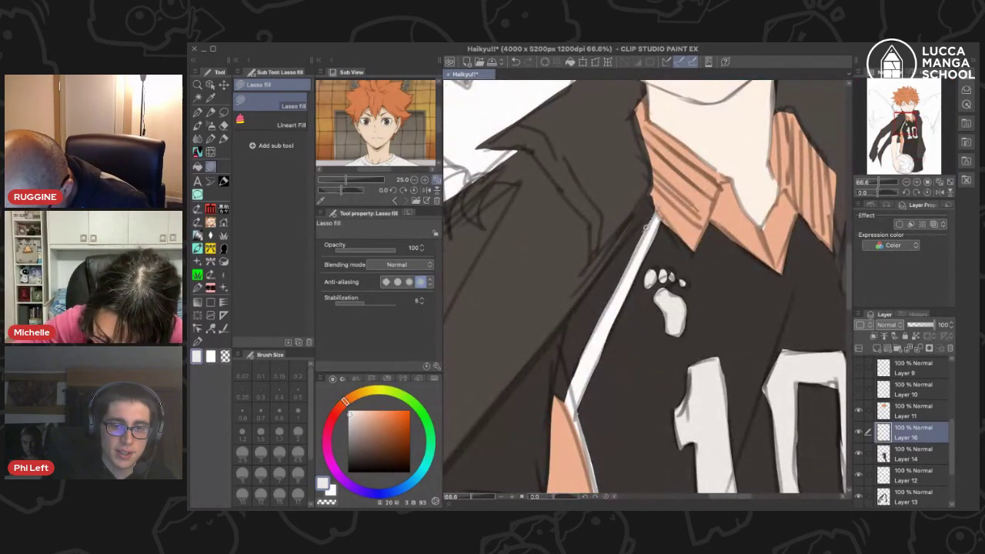
mouse_move(645, 228)
left_mouse_down()
mouse_move(564, 397)
mouse_move(597, 374)
mouse_move(654, 238)
mouse_move(563, 404)
mouse_move(651, 219)
left_mouse_up()
key("c")
key("c")
scroll(920, 397, "down", 3)
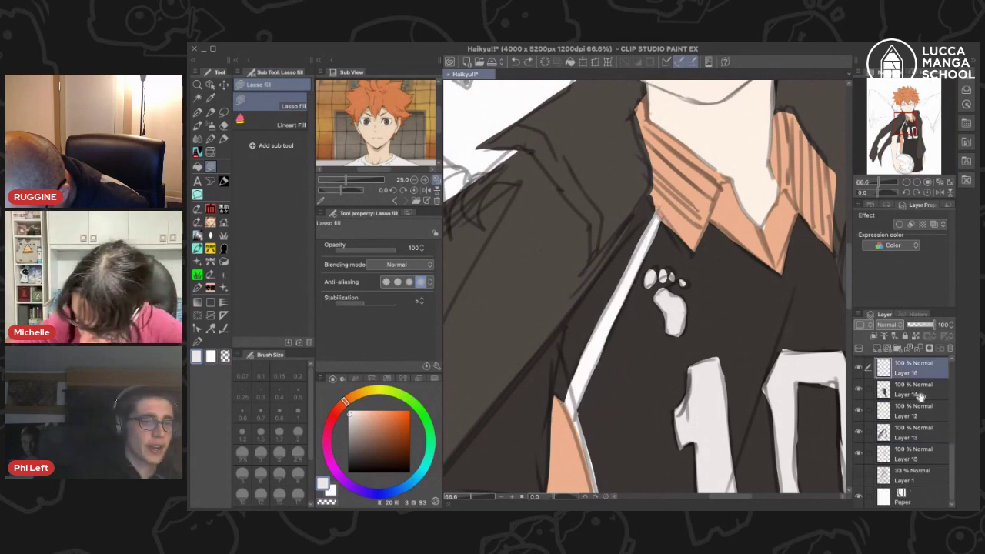
left_click(910, 476)
left_click(876, 349)
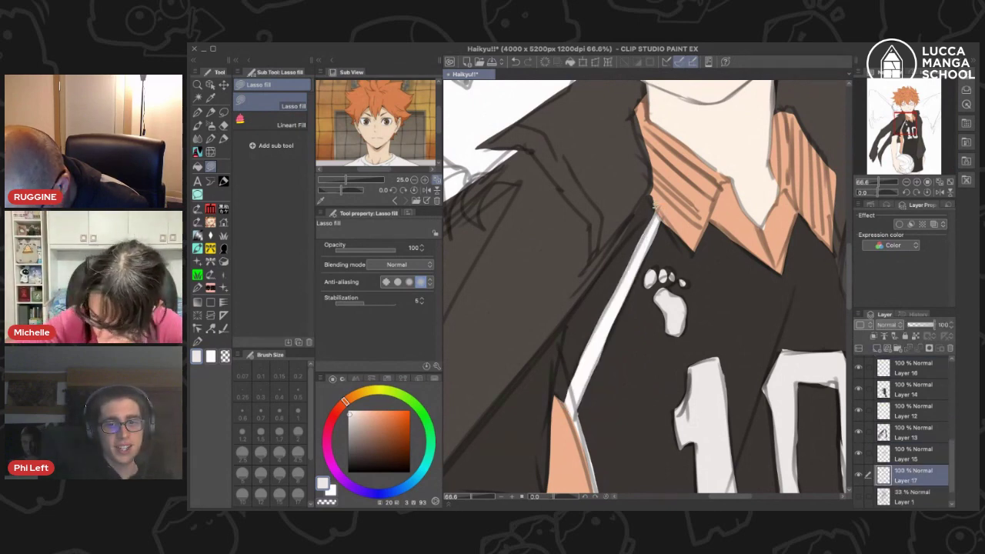
- Fill the stripe running from the collar down the jersey's side to the ball with off-white using Lasso fill
left_click_drag(675, 235, 657, 259)
mouse_move(623, 388)
left_mouse_down()
mouse_move(654, 209)
mouse_move(660, 439)
mouse_move(615, 202)
left_mouse_up()
left_click_drag(683, 331, 677, 176)
scroll(677, 176, "down", 3)
scroll(669, 340, "down", 3)
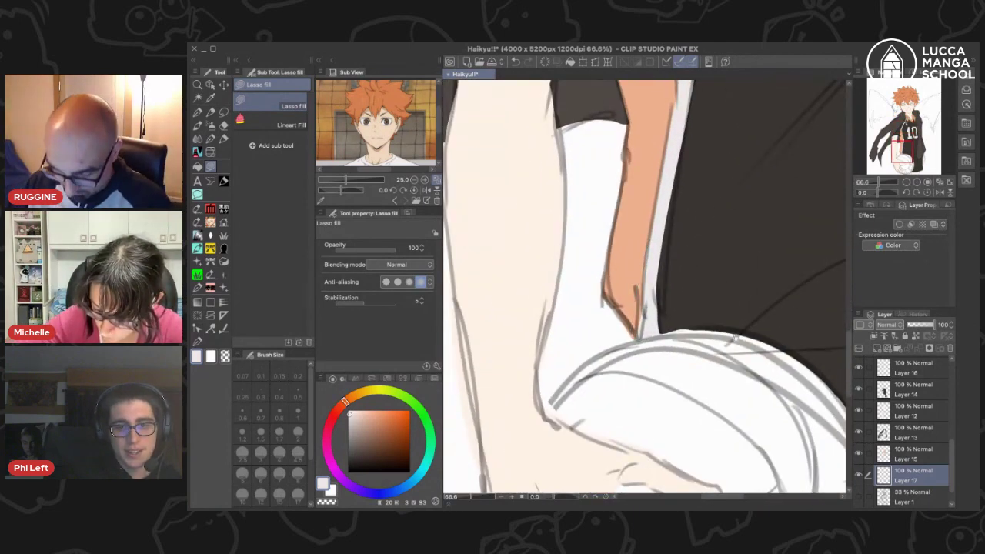
scroll(657, 300, "down", 3)
- Set the drawing colour to pale yellow (hue 43, saturation 24, value 96) and add a new layer above Layer 1
left_click(889, 497)
scroll(750, 443, "down", 3)
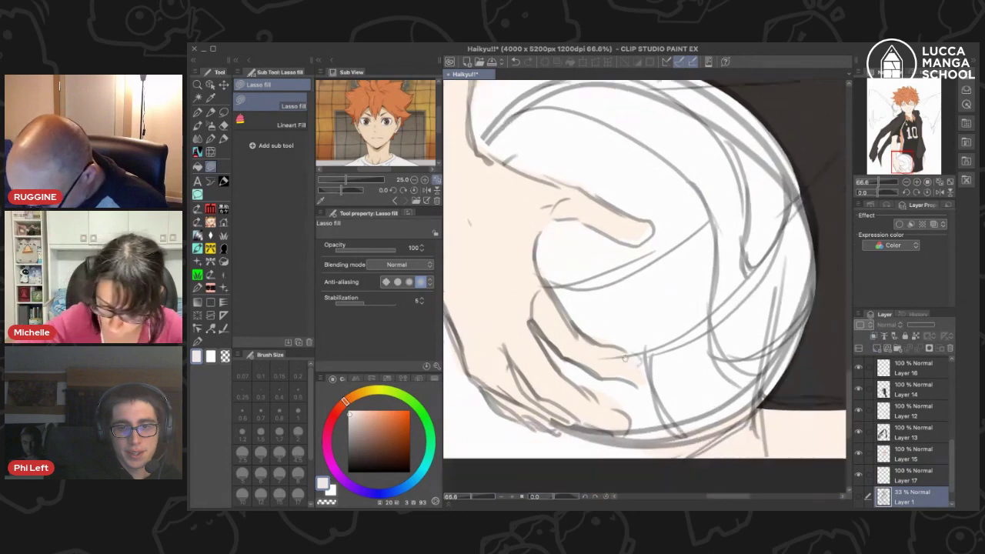
left_click(367, 392)
left_click_drag(363, 415, 366, 414)
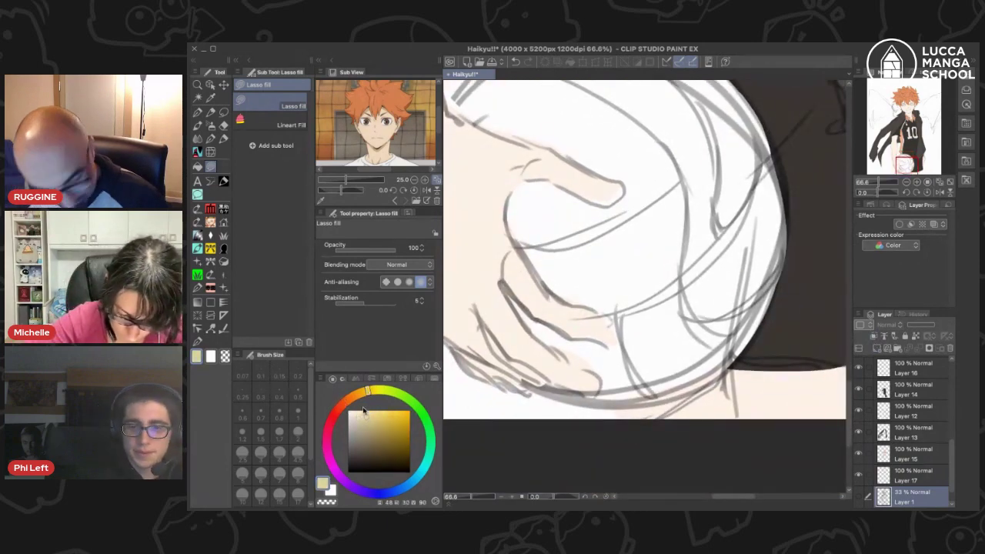
left_click(363, 392)
left_click(361, 412)
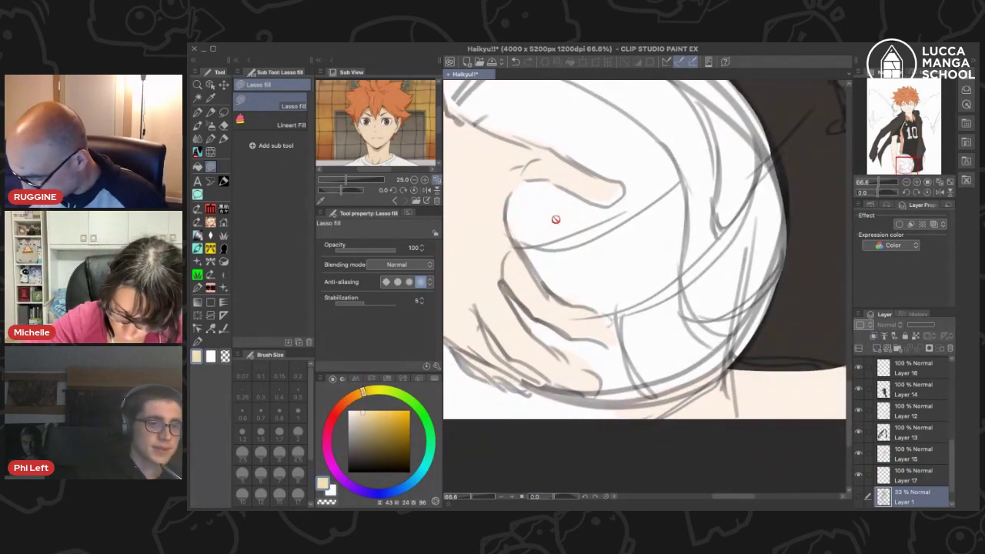
left_click(872, 335)
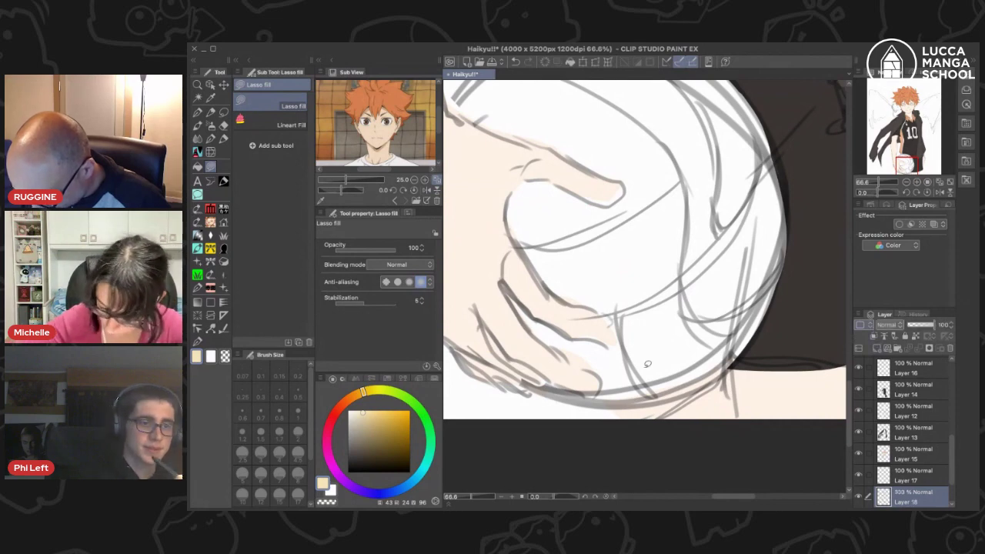
- Fill the whole volleyball around the holding hand with pale yellow using Lasso fill
left_click_drag(499, 372, 692, 173)
key("ctrl+z")
mouse_move(502, 356)
left_mouse_down()
mouse_move(791, 319)
mouse_move(786, 254)
mouse_move(570, 378)
mouse_move(528, 384)
mouse_move(699, 378)
left_mouse_up()
mouse_move(622, 395)
left_mouse_down()
mouse_move(777, 254)
mouse_move(546, 252)
left_mouse_up()
mouse_move(472, 222)
left_mouse_down()
mouse_move(657, 276)
mouse_move(552, 308)
left_mouse_up()
left_click_drag(552, 216, 638, 339)
mouse_move(533, 244)
left_mouse_down()
mouse_move(658, 364)
mouse_move(839, 247)
mouse_move(755, 374)
left_mouse_up()
key("ctrl+0")
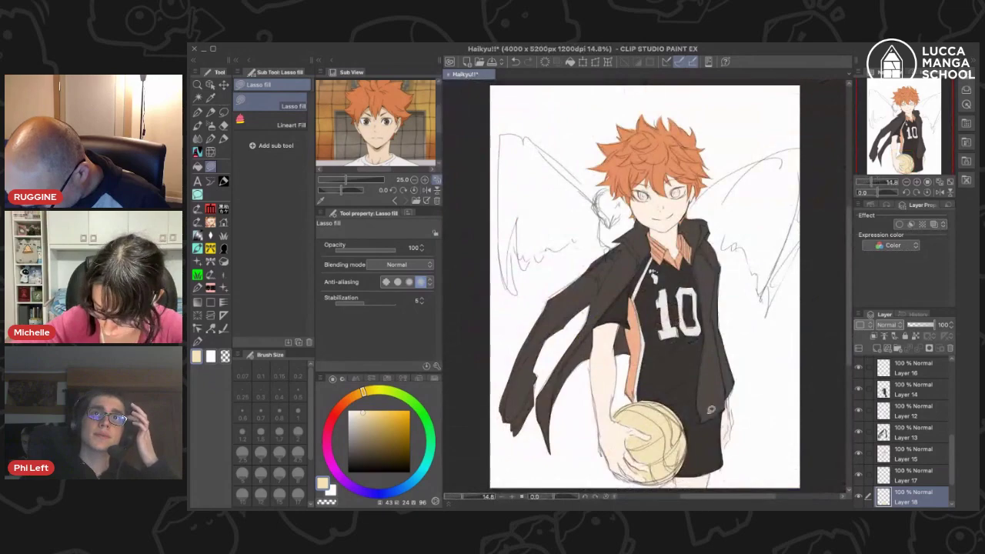
- On a new layer above the ball's yellow fill, set the drawing colour to muted blue (hue 227, saturation 45, value 67)
scroll(648, 435, "up", 3)
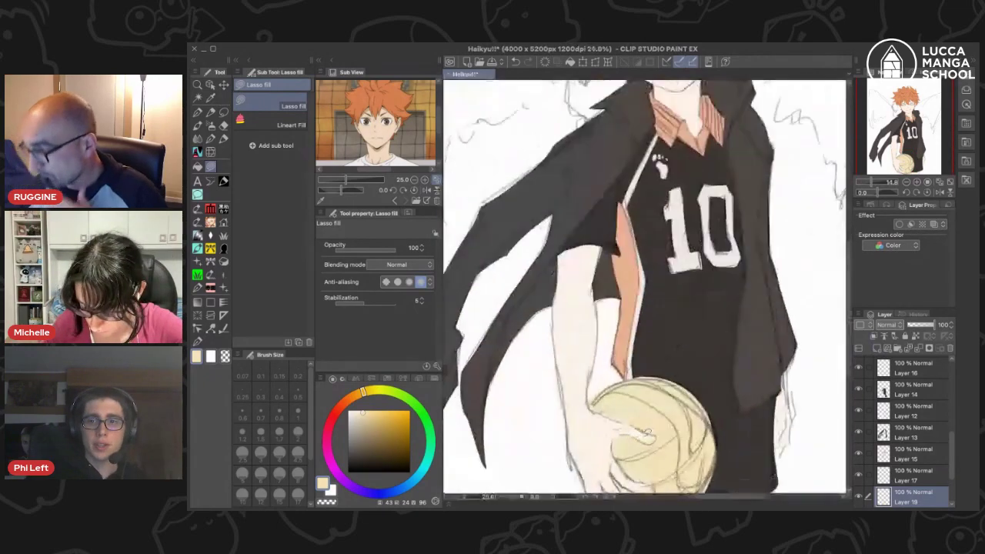
scroll(761, 304, "up", 2)
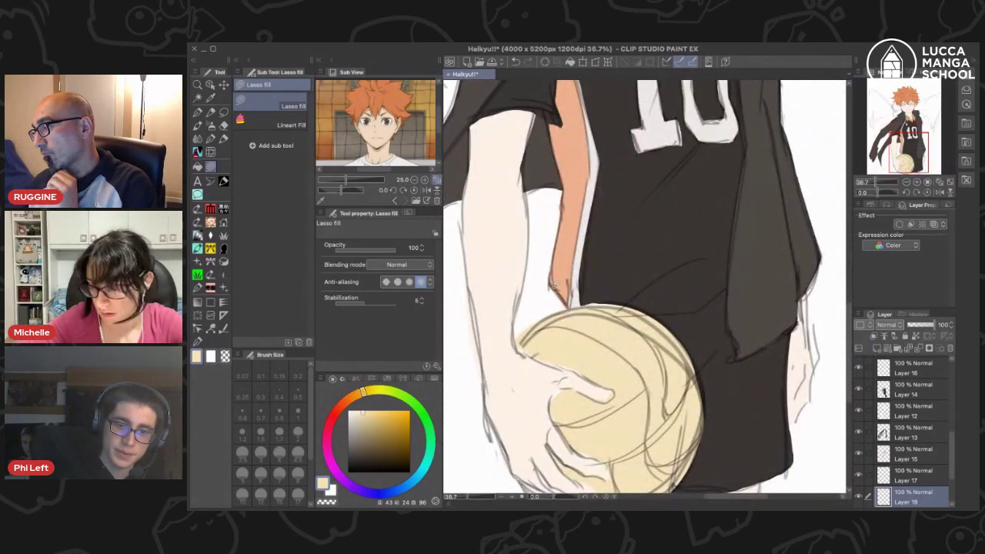
left_click(381, 493)
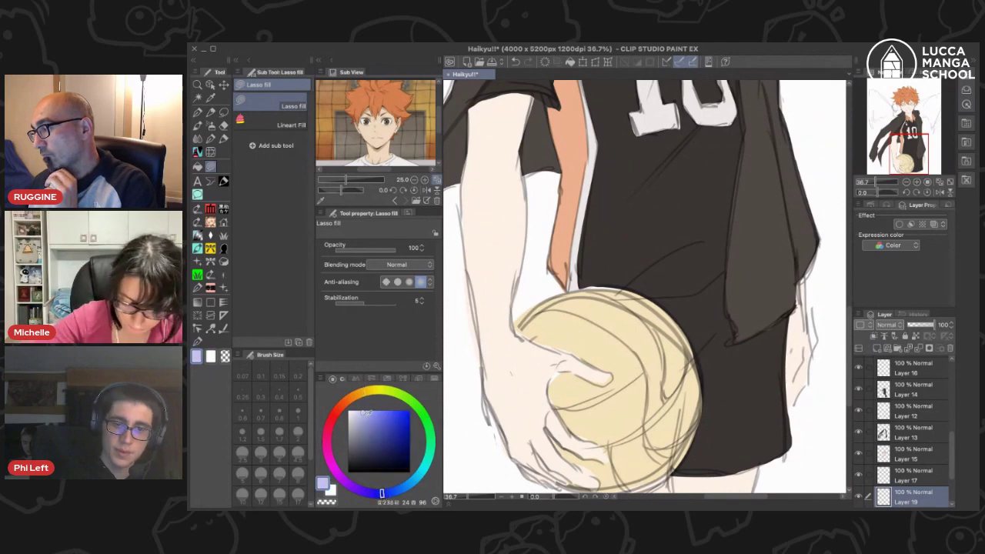
left_click(393, 489)
left_click(372, 417)
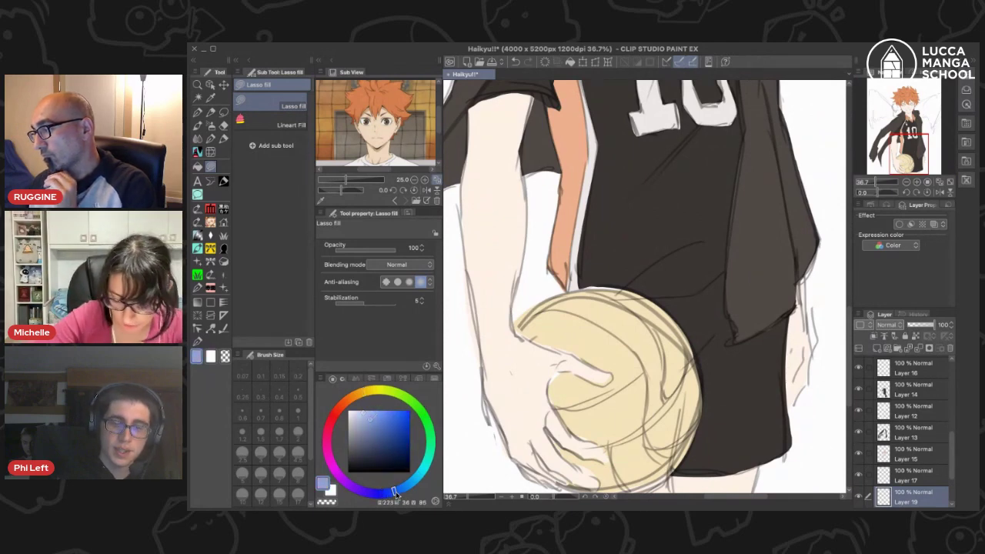
left_click(373, 426)
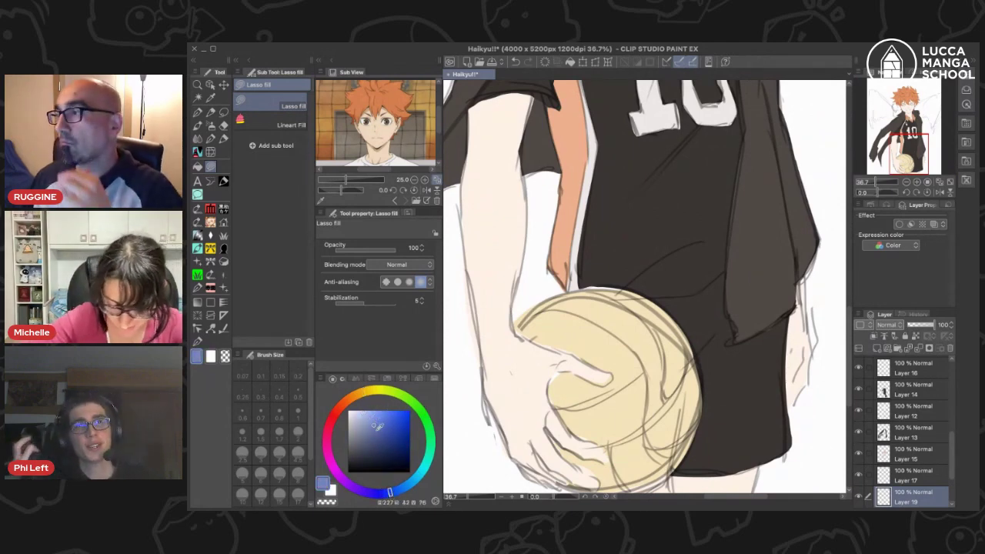
left_click(375, 431)
scroll(668, 411, "down", 2)
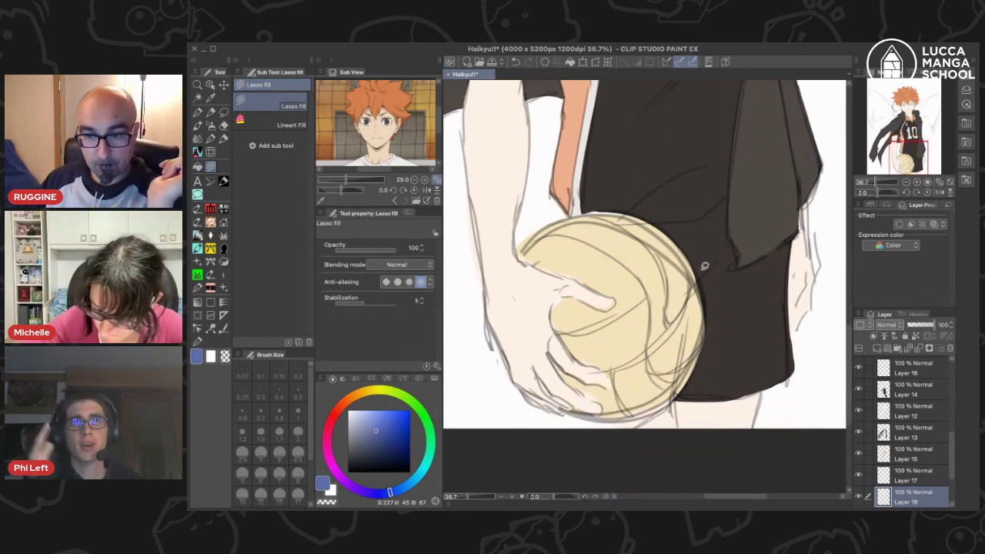
- Fill the ball's central panel and the curved band over its upper edge with blue using Lasso fill, undoing faulty strokes
mouse_move(651, 289)
left_mouse_down()
mouse_move(565, 336)
mouse_move(600, 372)
mouse_move(655, 307)
left_mouse_up()
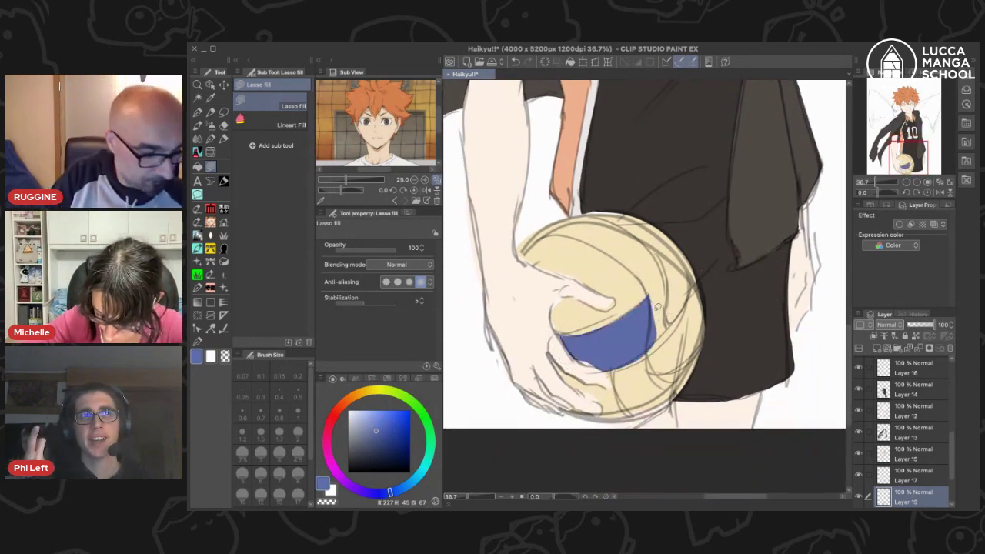
mouse_move(551, 233)
left_mouse_down()
mouse_move(645, 297)
mouse_move(666, 289)
mouse_move(606, 218)
mouse_move(551, 223)
mouse_move(516, 260)
mouse_move(592, 226)
mouse_move(554, 233)
mouse_move(593, 206)
left_mouse_up()
key("ctrl+z")
key("ctrl+z")
key("ctrl+z")
key("ctrl+z")
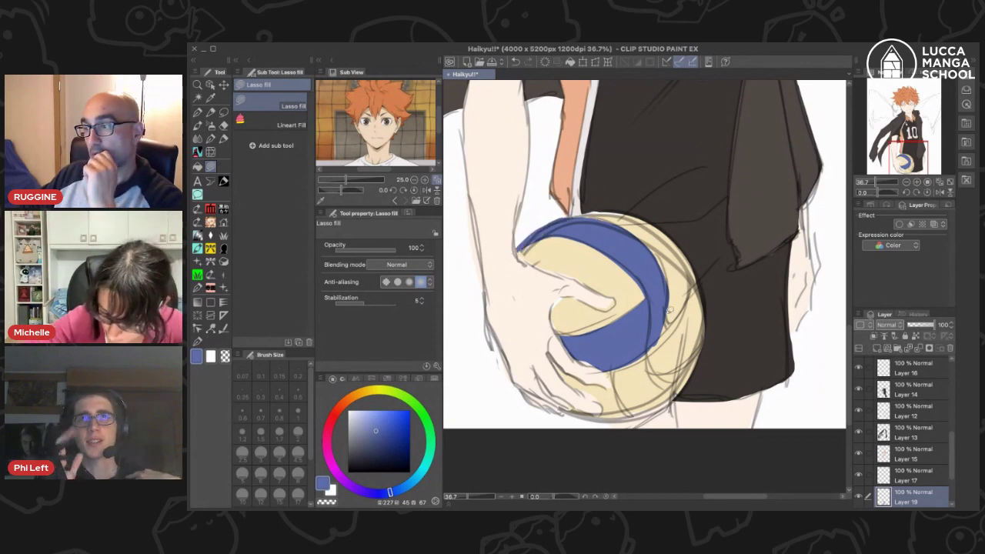
- Fill the volleyball's remaining right-hand and lower panels with blue using Lasso fill, undoing the stray last strokes
mouse_move(668, 321)
left_mouse_down()
mouse_move(700, 272)
mouse_move(668, 369)
mouse_move(644, 335)
mouse_move(720, 317)
mouse_move(660, 311)
left_mouse_up()
mouse_move(650, 363)
left_mouse_down()
mouse_move(683, 383)
mouse_move(637, 416)
mouse_move(616, 361)
mouse_move(708, 351)
left_mouse_up()
key("c")
key("c")
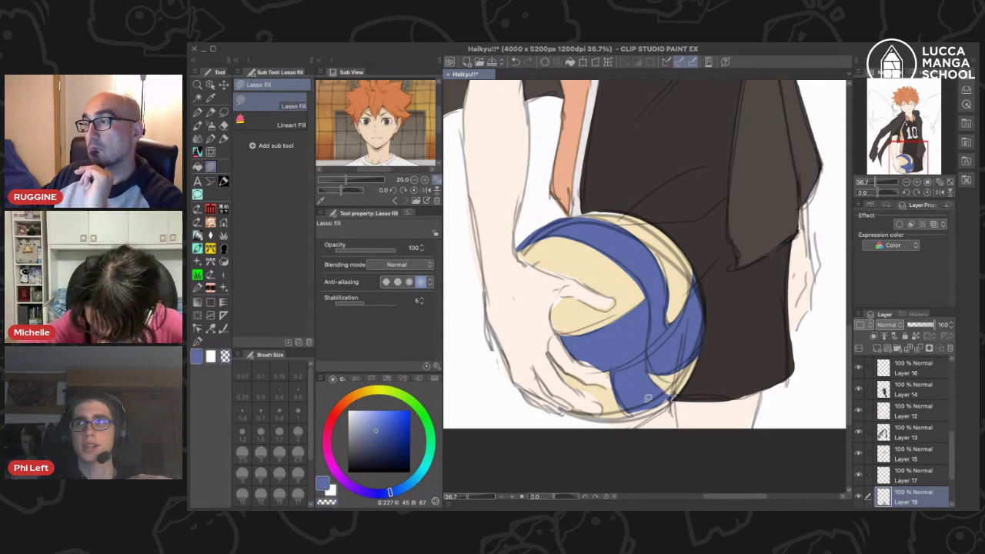
left_click_drag(673, 384, 670, 395)
key("super+z")
key("super+z")
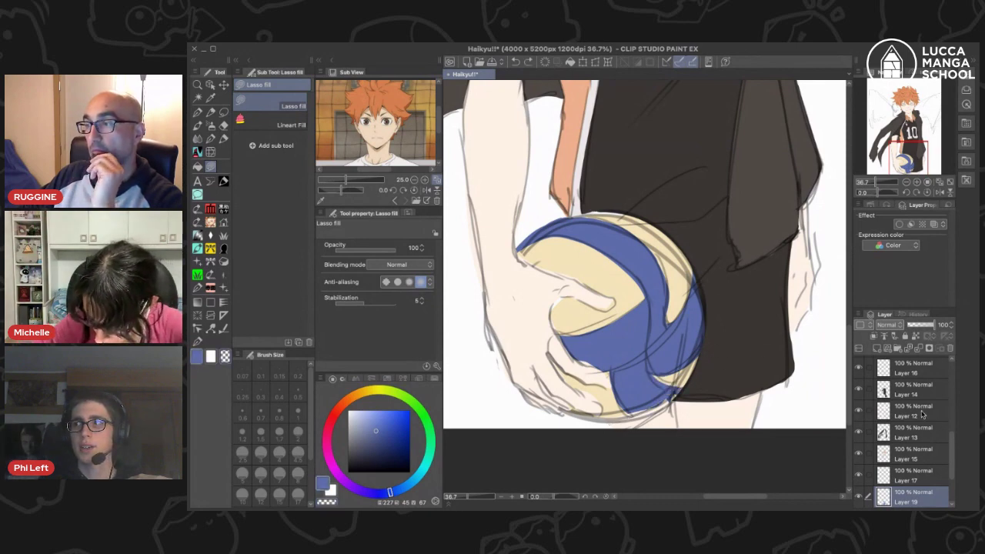
- Toggle the visibility of individual layers, including Layer 12, off and on to check their contents, and select Layer 12
scroll(856, 475, "down", 2)
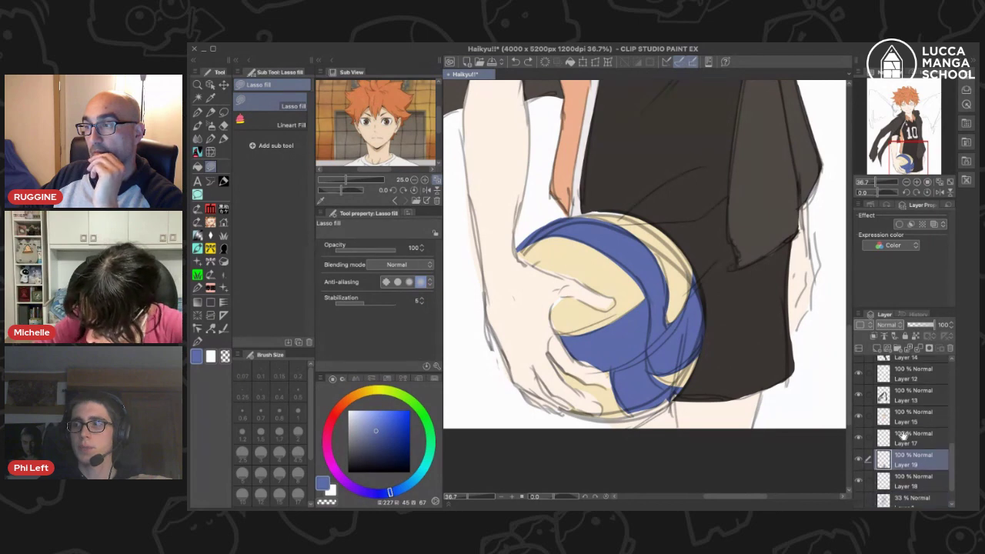
left_click(858, 453)
left_click(858, 453)
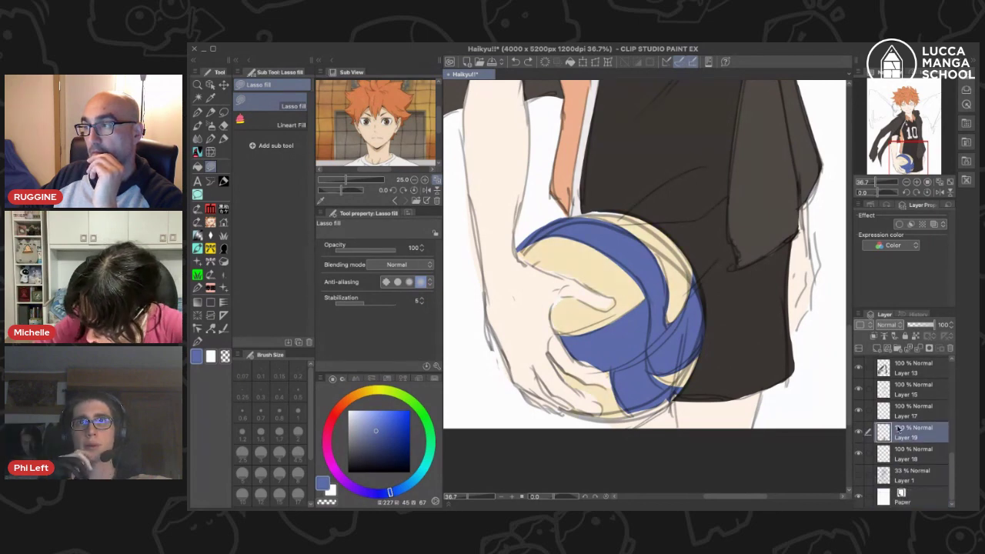
scroll(854, 423, "up", 2)
left_click(858, 400)
left_click(857, 400)
left_click(908, 400)
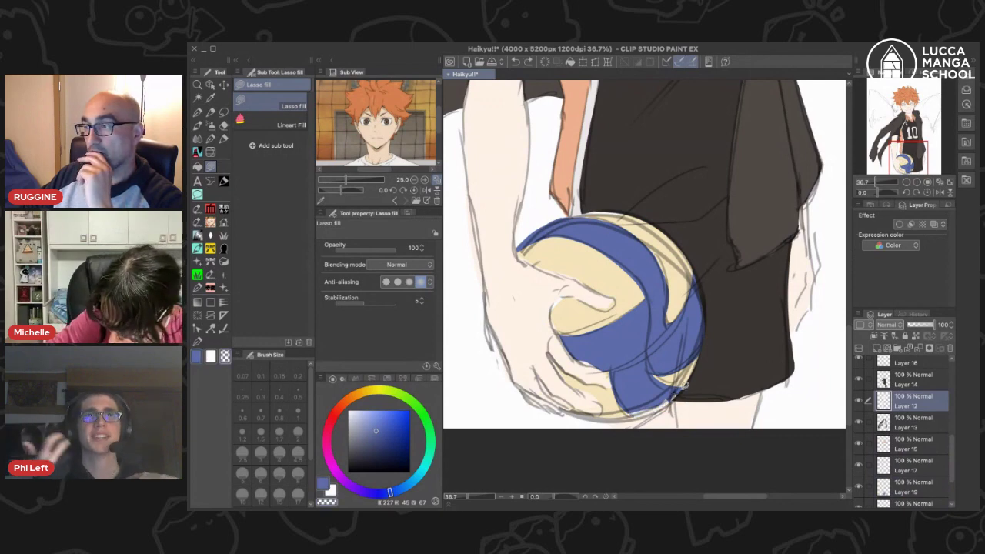
- Select Layer 18 and sample the pale yellow from the volleyball
key("ctrl+0")
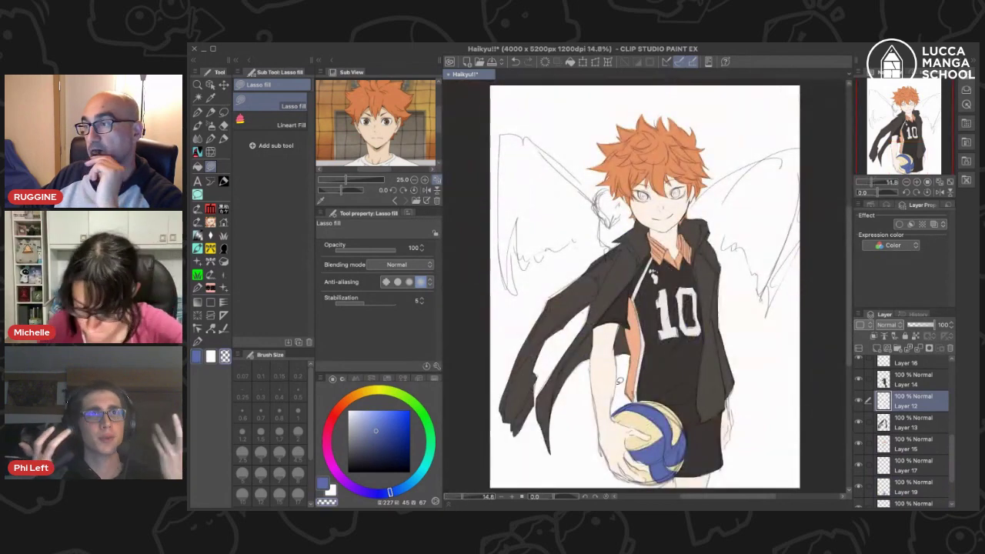
scroll(906, 448, "down", 3)
left_click(907, 450)
scroll(627, 424, "up", 2)
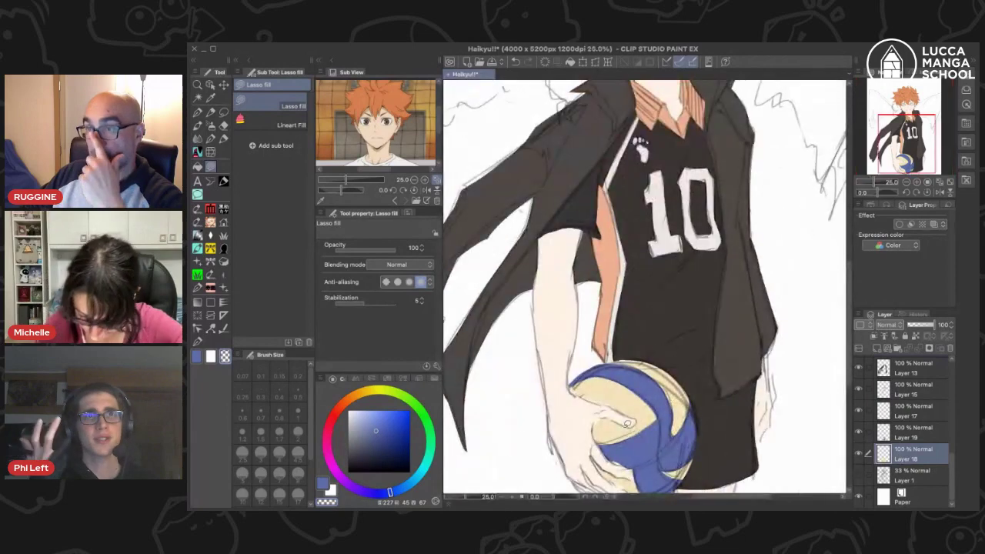
left_click(592, 380, "alt")
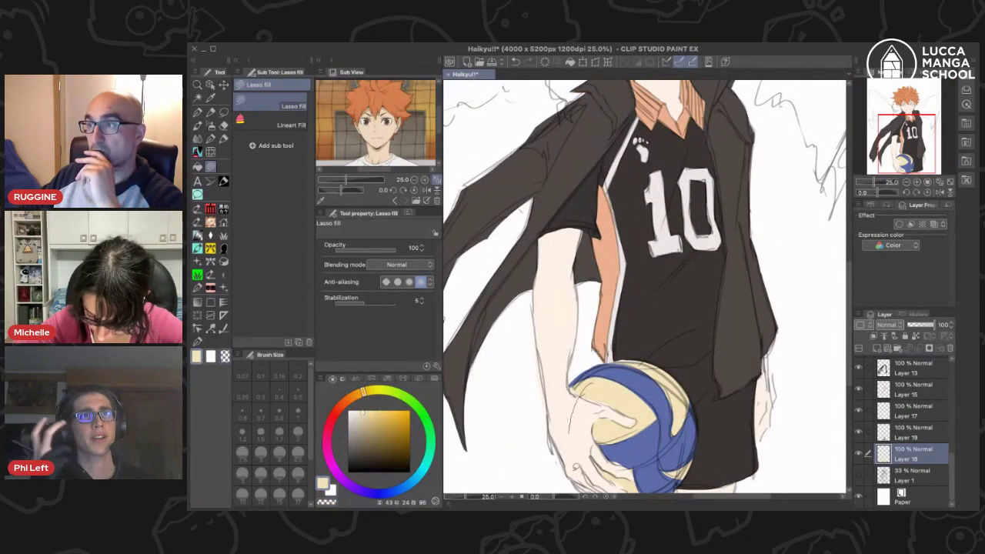
key("ctrl+0")
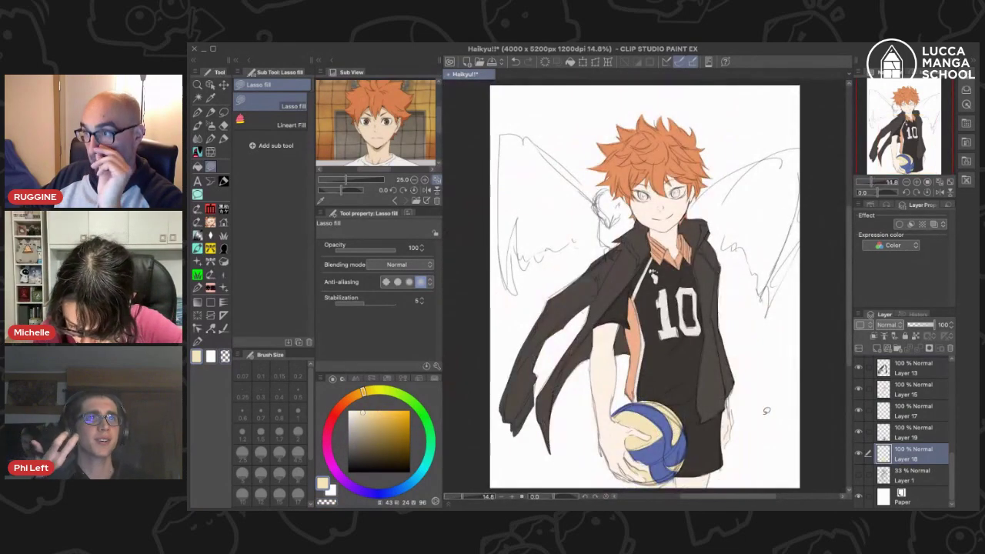
- Add a new layer above Layer 11 and fill both eyes with pure white
scroll(893, 438, "up", 3)
left_click(905, 405)
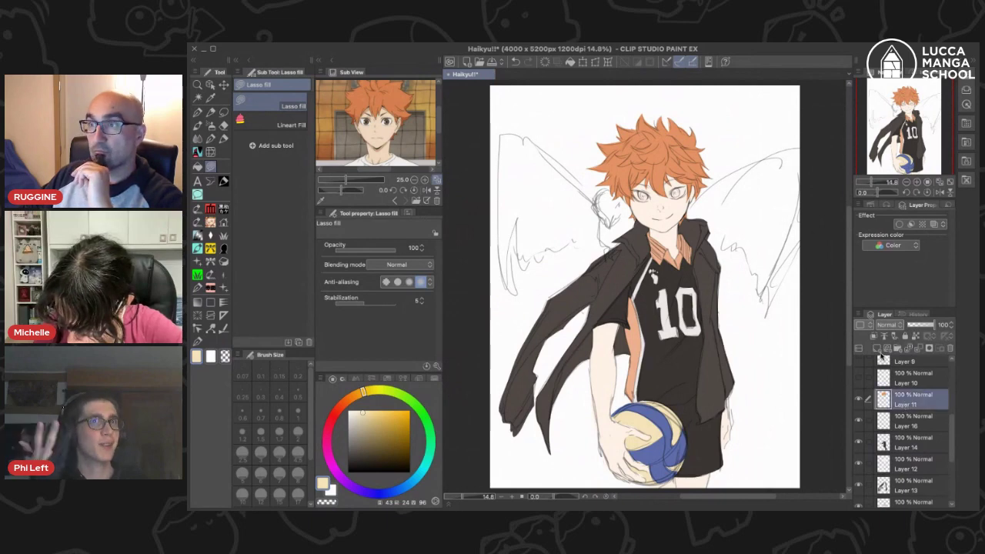
left_click(877, 348)
scroll(645, 162, "up", 5)
scroll(772, 254, "up", 1)
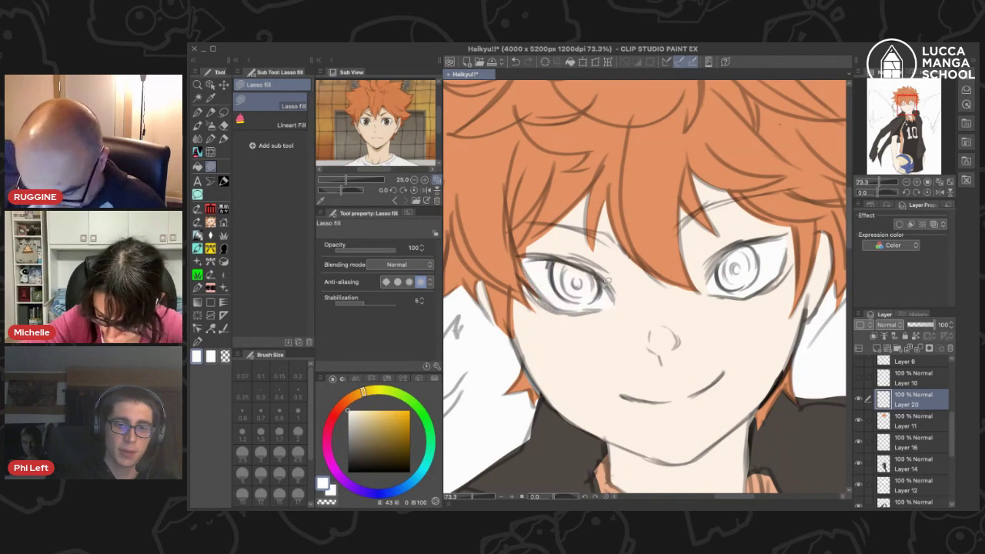
- Add another layer above the eye whites and fill the iris on the picture's left with brown (hue 29, saturation 46, value 72)
left_click(878, 348)
mouse_move(346, 406)
left_mouse_down()
mouse_move(353, 395)
mouse_move(377, 430)
left_mouse_up()
left_click(352, 397)
left_click(376, 428)
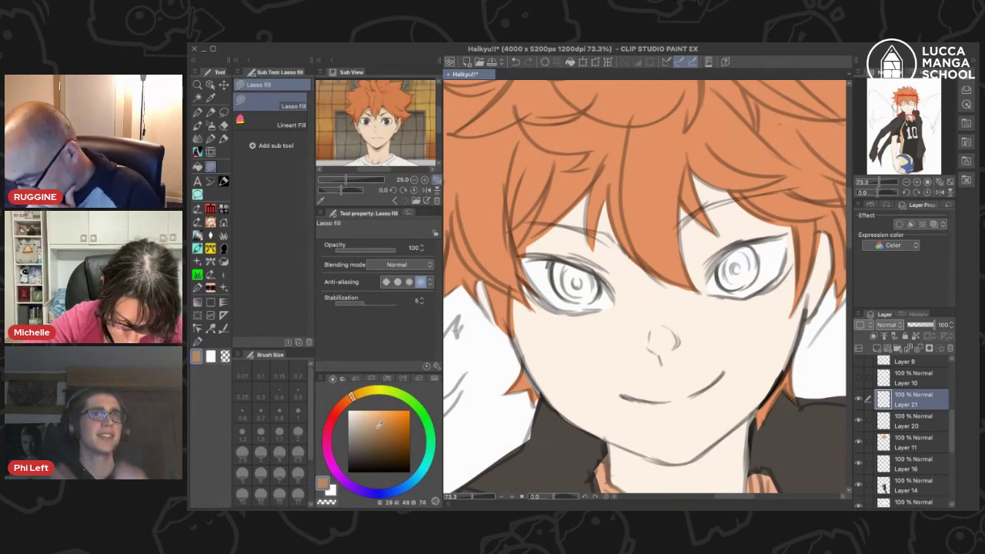
mouse_move(564, 291)
left_mouse_down()
mouse_move(597, 295)
mouse_move(574, 300)
mouse_move(582, 265)
left_mouse_up()
key("ctrl+z")
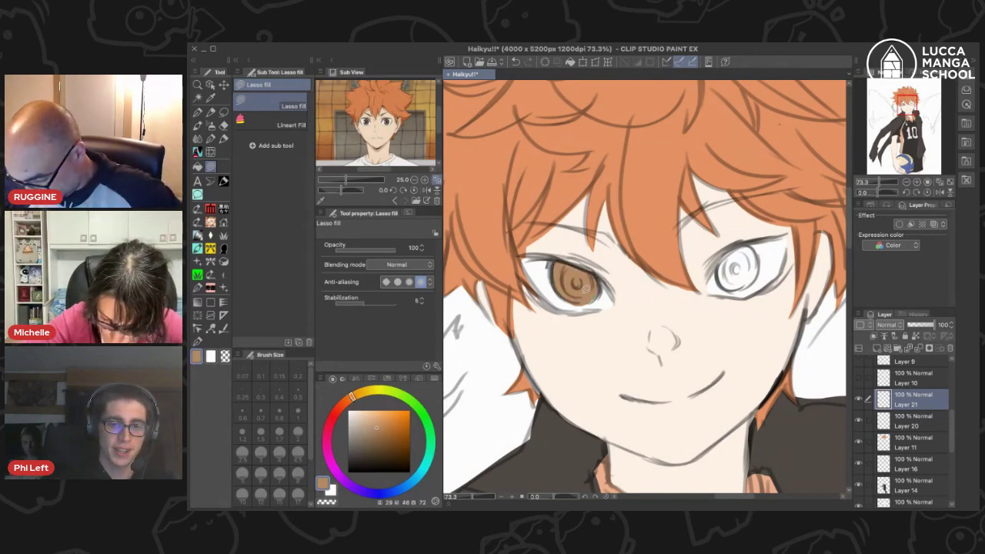
- Fill the iris on the picture's right with the same brown using Lasso fill, undoing faulty strokes
mouse_move(717, 268)
left_mouse_down()
mouse_move(747, 287)
mouse_move(744, 241)
mouse_move(719, 268)
mouse_move(756, 258)
left_mouse_up()
key("ctrl+z")
mouse_move(729, 291)
left_mouse_down()
mouse_move(752, 243)
mouse_move(722, 260)
mouse_move(754, 268)
mouse_move(751, 251)
mouse_move(731, 247)
mouse_move(747, 278)
mouse_move(730, 245)
mouse_move(732, 280)
left_mouse_up()
mouse_move(743, 248)
left_mouse_down()
mouse_move(758, 264)
mouse_move(750, 280)
mouse_move(767, 270)
mouse_move(756, 259)
mouse_move(754, 293)
left_mouse_up()
key("ctrl+z")
key("c")
- Touch up the upper edge of the iris on the picture's left with brown Lasso fill
scroll(677, 148, "down", 5)
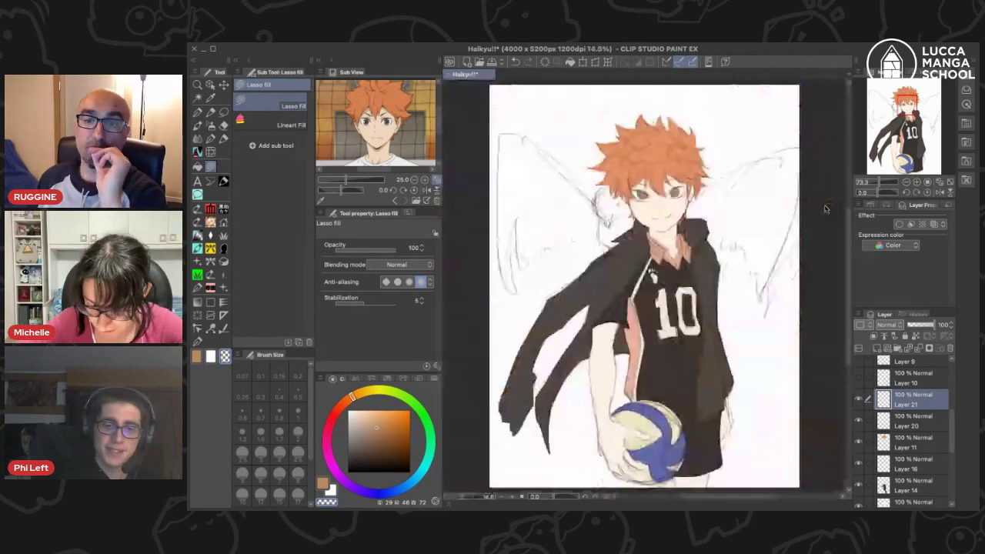
scroll(608, 176, "up", 3)
scroll(608, 175, "up", 2)
key("c")
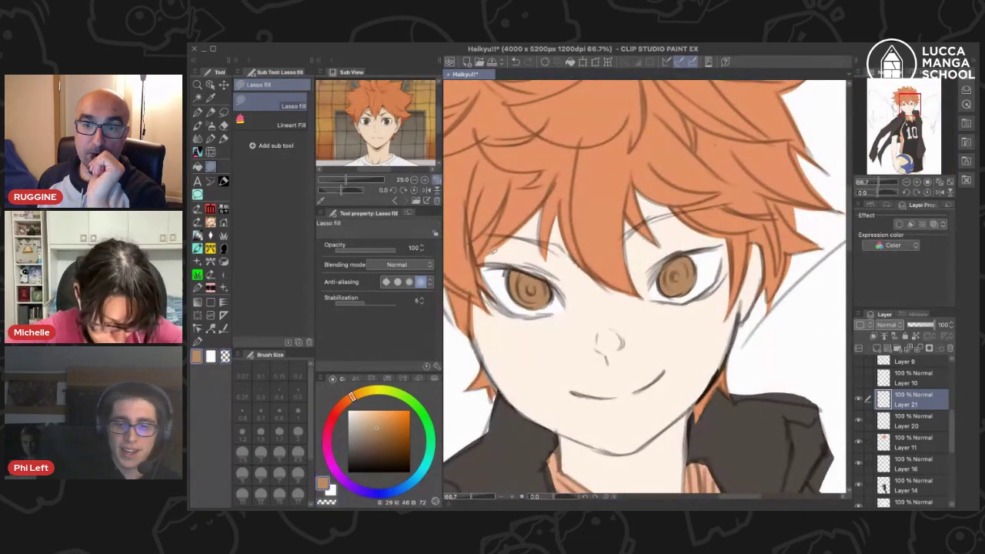
left_click_drag(522, 268, 515, 265)
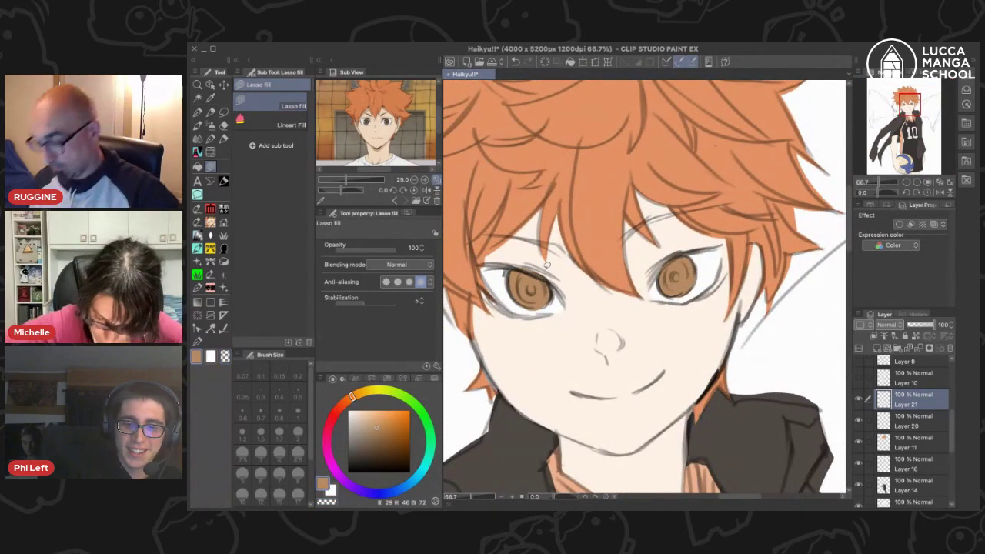
- Fill the eyebrows on Layer 11 with the orange sampled from the hair, using Lasso fill
left_click(894, 437)
left_click(667, 157, "alt")
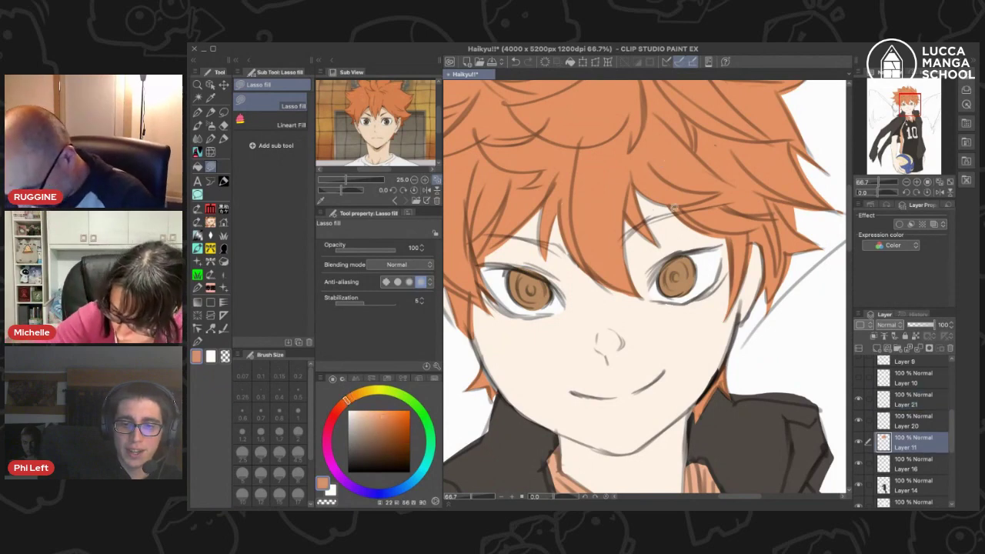
mouse_move(659, 213)
left_mouse_down()
mouse_move(625, 231)
mouse_move(610, 197)
left_mouse_up()
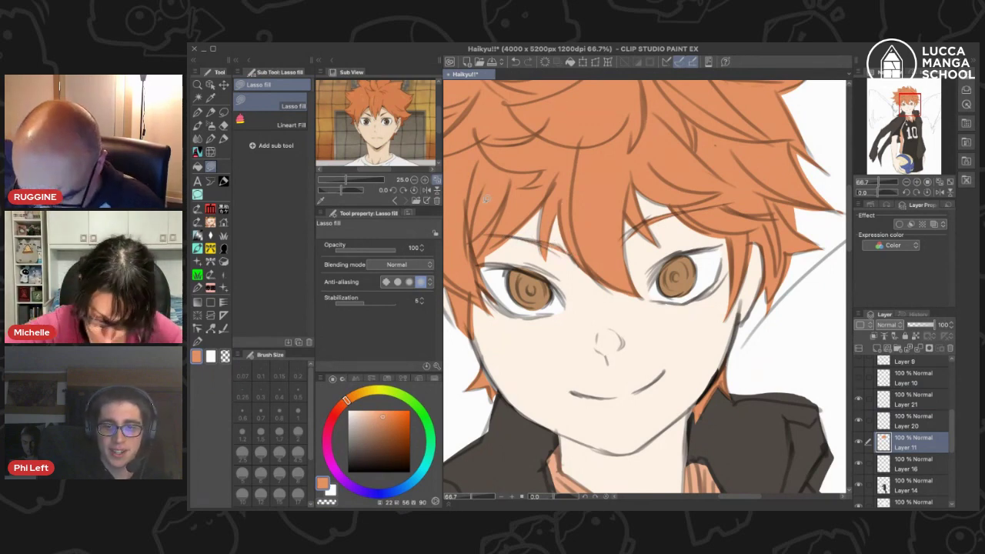
key("ctrl+0")
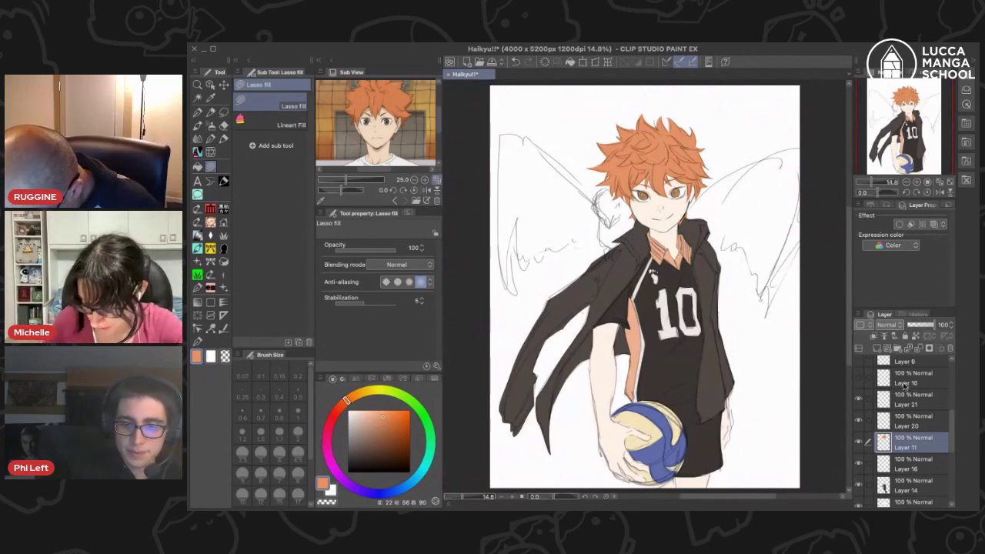
- Add a new layer just above Paper and Lasso-fill both wings with the dark jersey colour (hue 34, saturation 12, value 23)
scroll(884, 444, "down", 3)
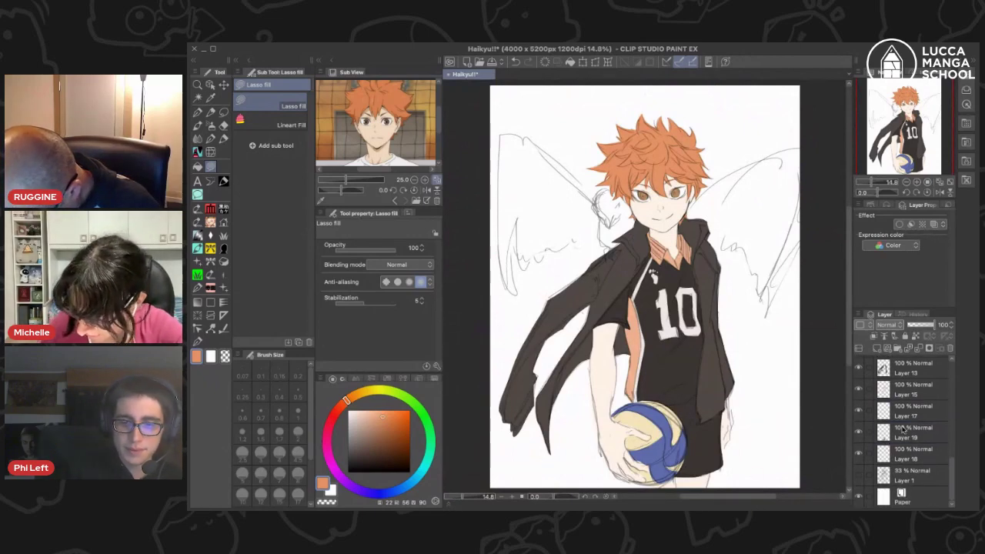
left_click(911, 495)
left_click(876, 347)
left_click(694, 345, "alt")
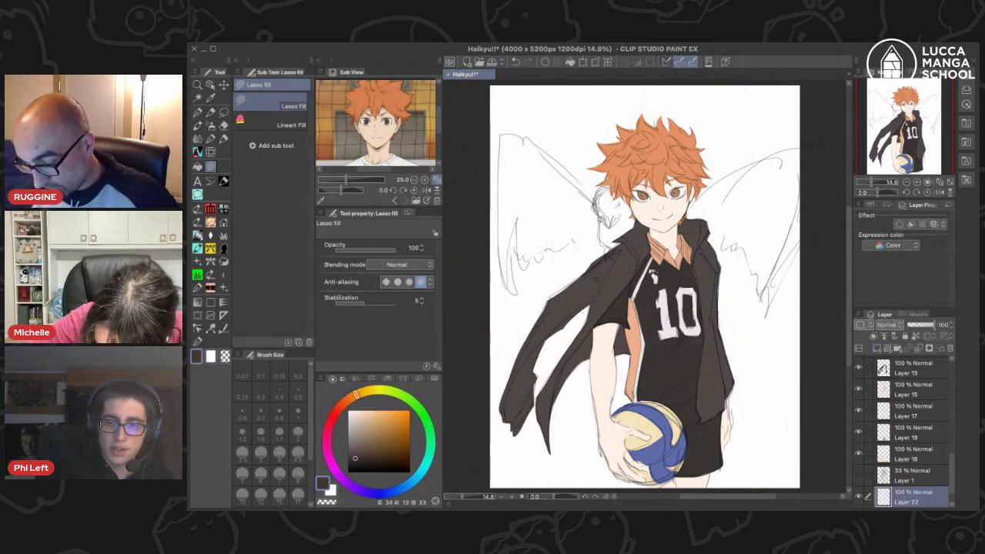
mouse_move(602, 192)
left_mouse_down()
mouse_move(607, 250)
mouse_move(660, 218)
mouse_move(563, 165)
mouse_move(528, 133)
mouse_move(500, 138)
mouse_move(505, 278)
mouse_move(517, 248)
mouse_move(525, 266)
mouse_move(575, 241)
mouse_move(602, 225)
mouse_move(608, 201)
left_mouse_up()
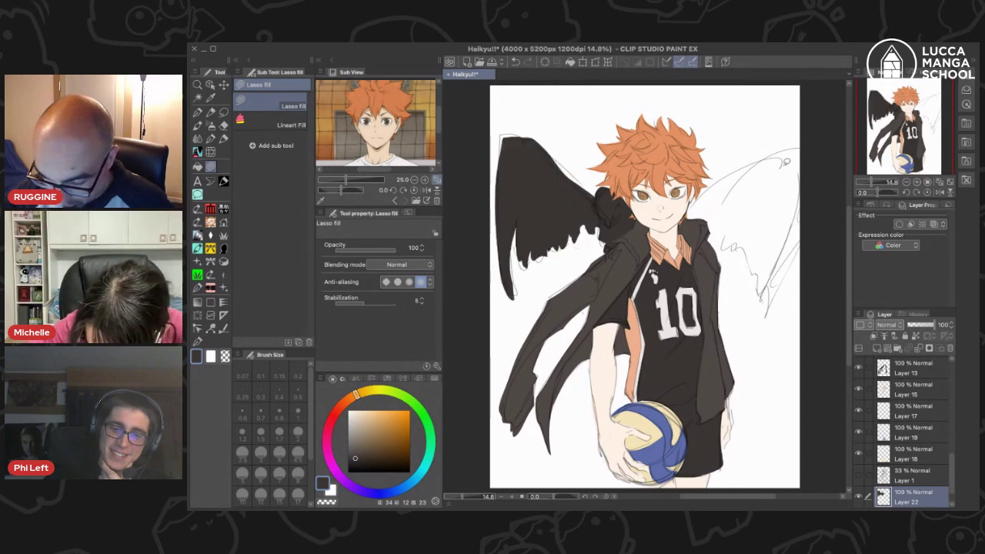
mouse_move(804, 146)
left_mouse_down()
mouse_move(817, 223)
mouse_move(768, 309)
left_mouse_up()
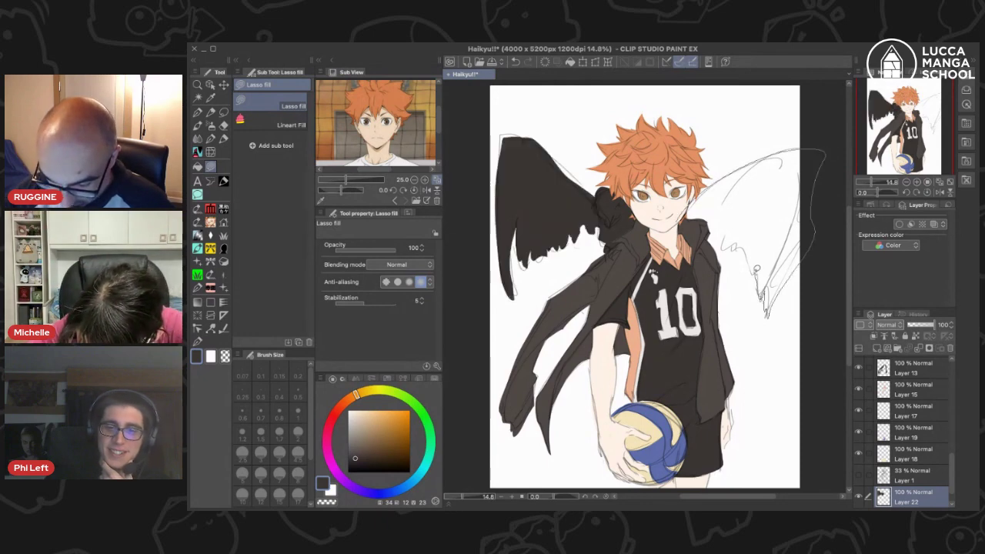
mouse_move(756, 268)
left_mouse_down()
mouse_move(734, 247)
mouse_move(675, 213)
left_mouse_up()
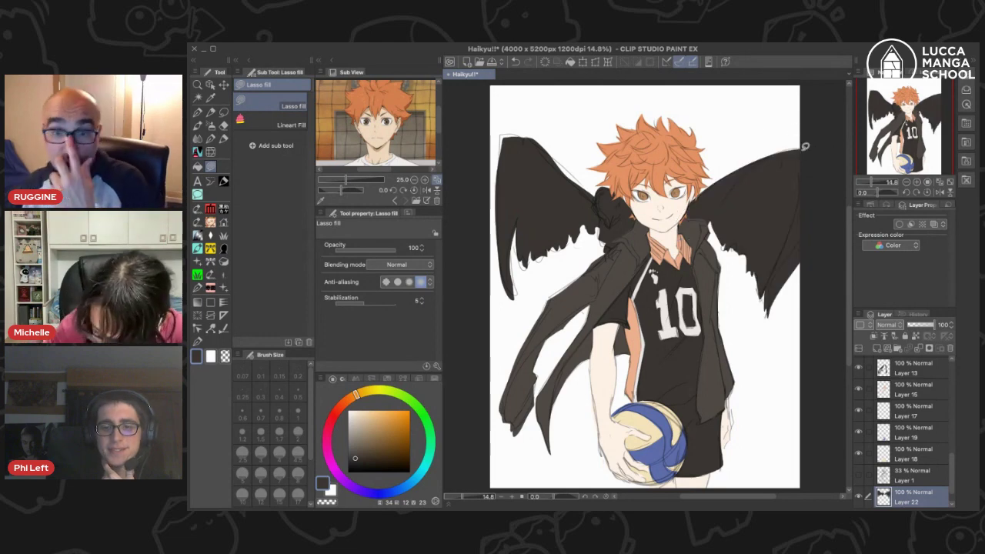
- Add a layer above Layer 21 and dot white highlights in both eyes with the Real G-Pen at size 0.5
scroll(914, 439, "down", 2)
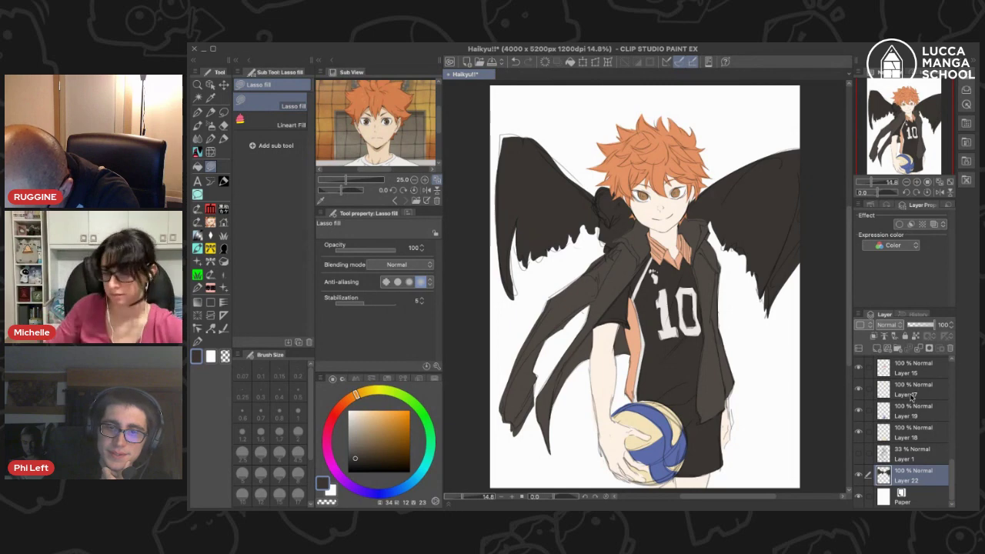
scroll(911, 396, "up", 2)
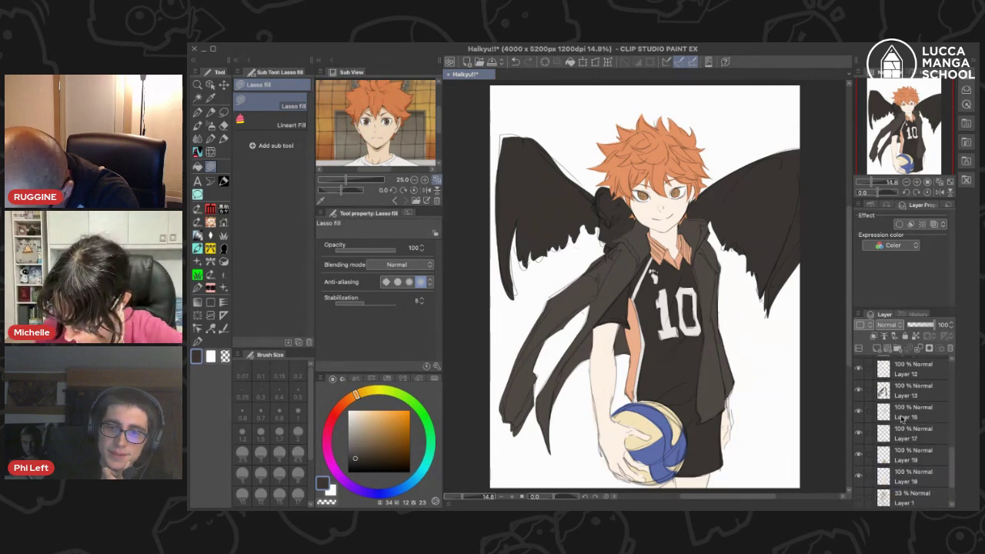
scroll(901, 419, "up", 4)
left_click(898, 469)
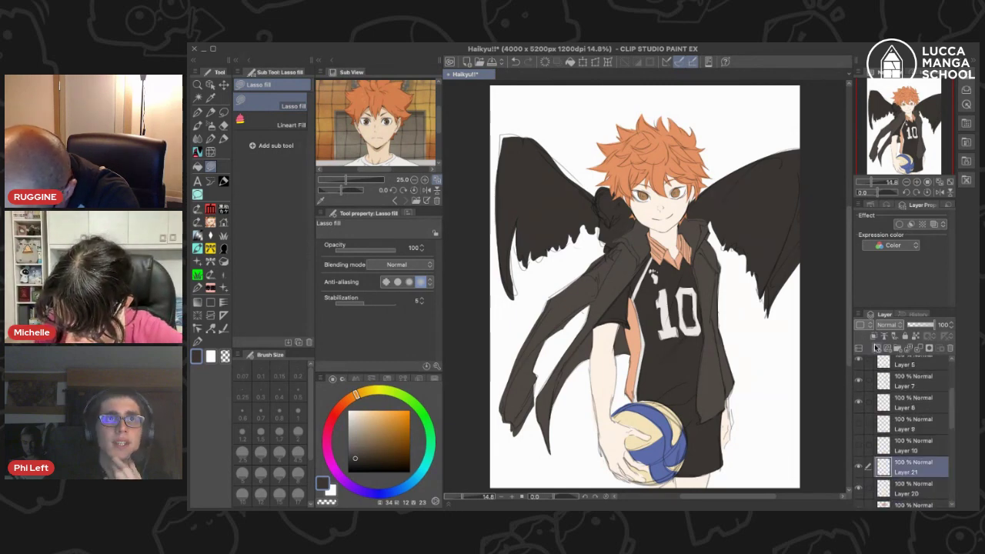
scroll(663, 177, "up", 6)
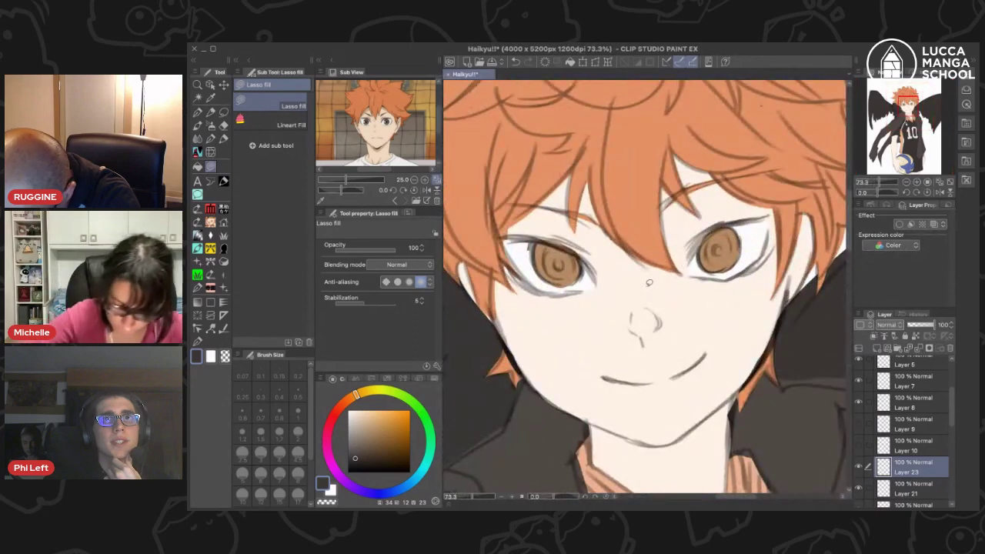
left_click(198, 112)
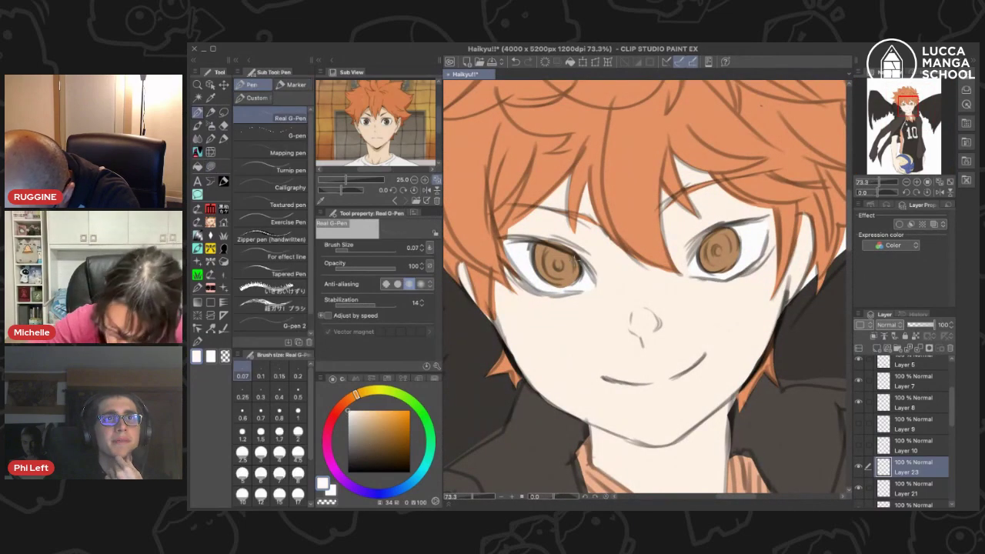
left_click(298, 395)
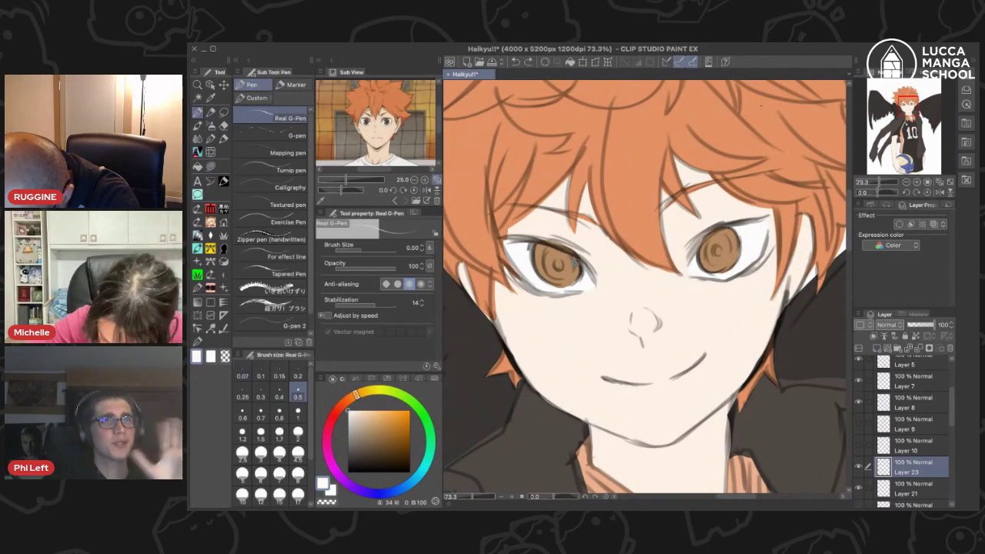
left_click_drag(740, 243, 725, 238)
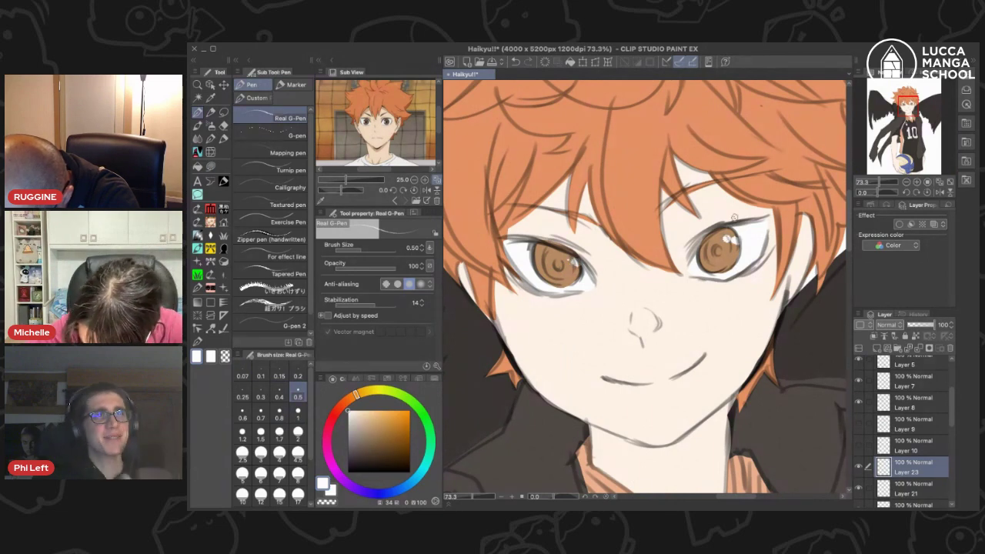
key("ctrl+0")
scroll(666, 103, "up", 3)
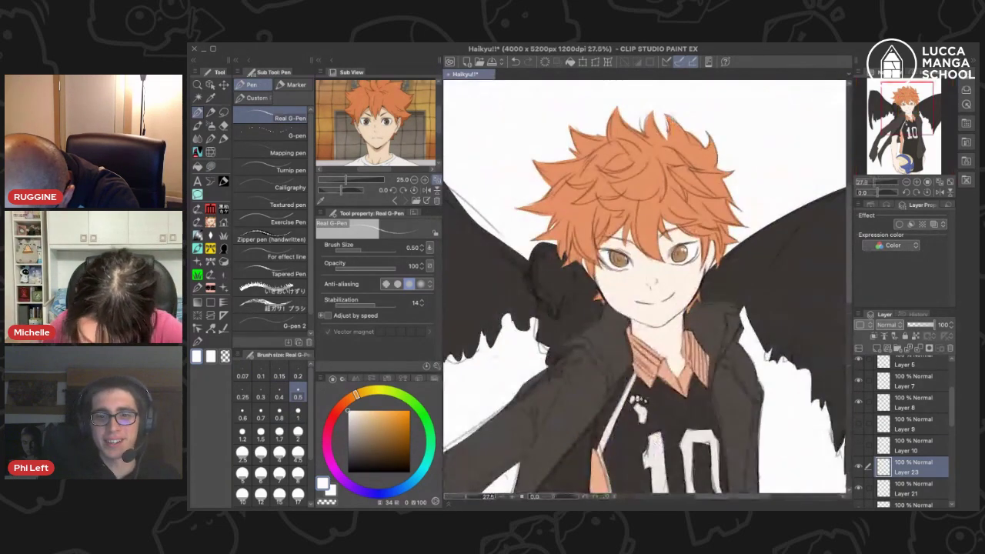
- Add another layer directly above Layer 21 for Lasso-fill shadows and set its blending mode to Multiply
left_click(210, 167)
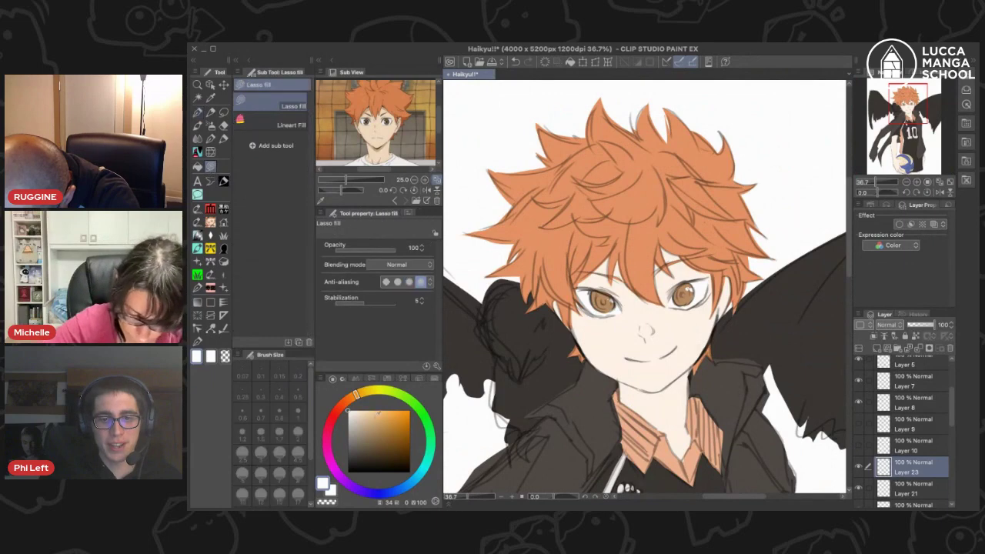
left_click(908, 488)
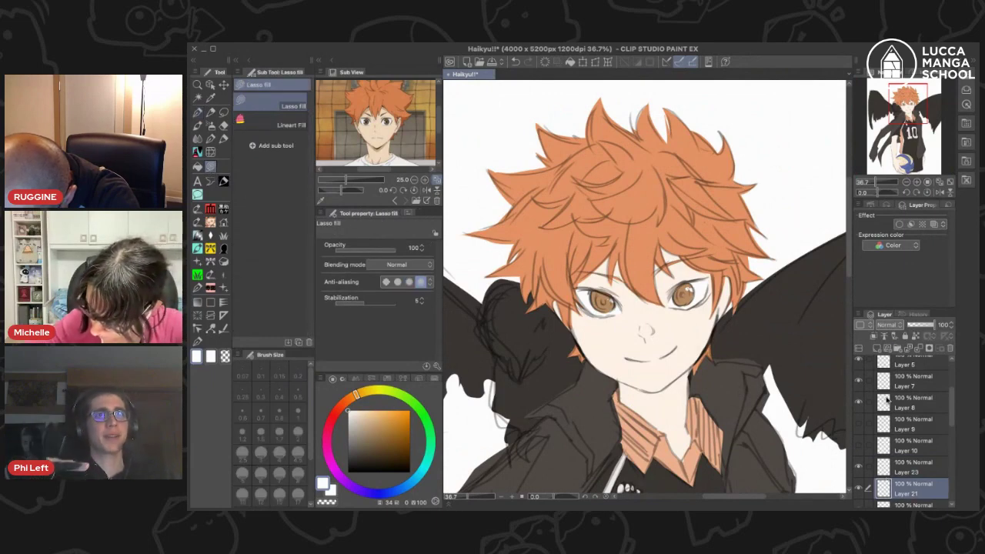
left_click(876, 347)
left_click(889, 325)
left_click(873, 135)
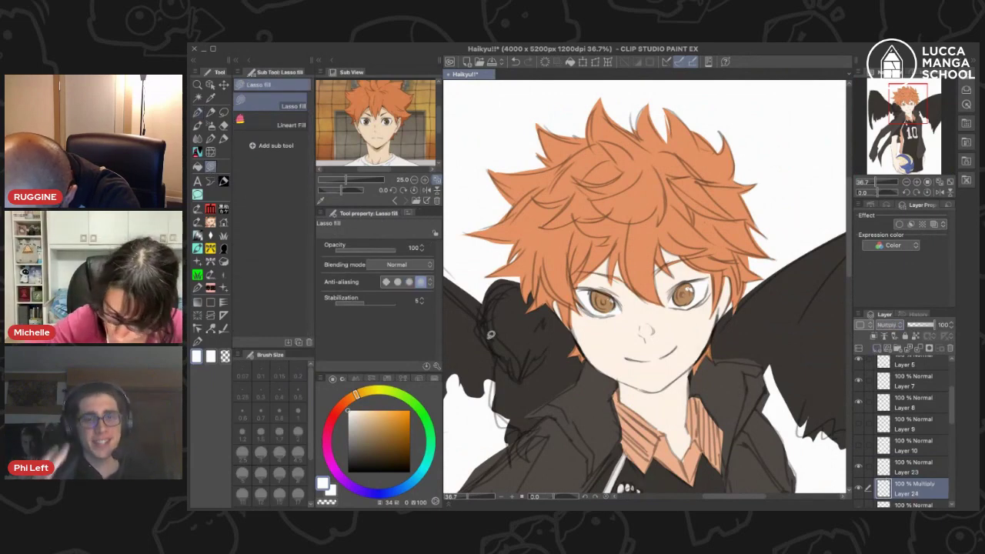
- Lasso-fill most of the figure with a pale pink shadow (hue 14, saturation 14, value 85) on the Multiply layer, undoing the first neck shadow
left_click(342, 405)
left_click(353, 415)
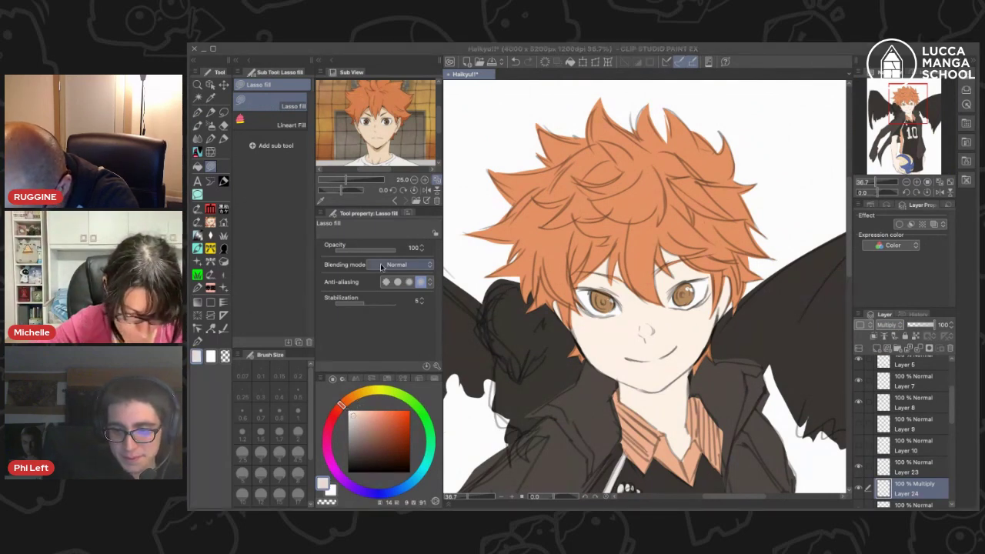
left_click(520, 222)
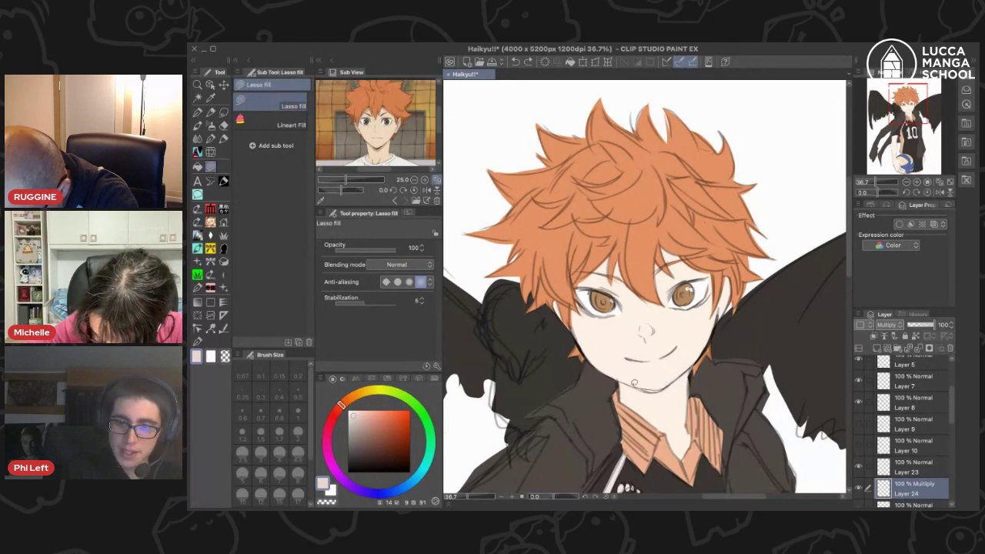
mouse_move(631, 404)
left_mouse_down()
mouse_move(670, 394)
mouse_move(695, 363)
left_mouse_up()
key("ctrl+z")
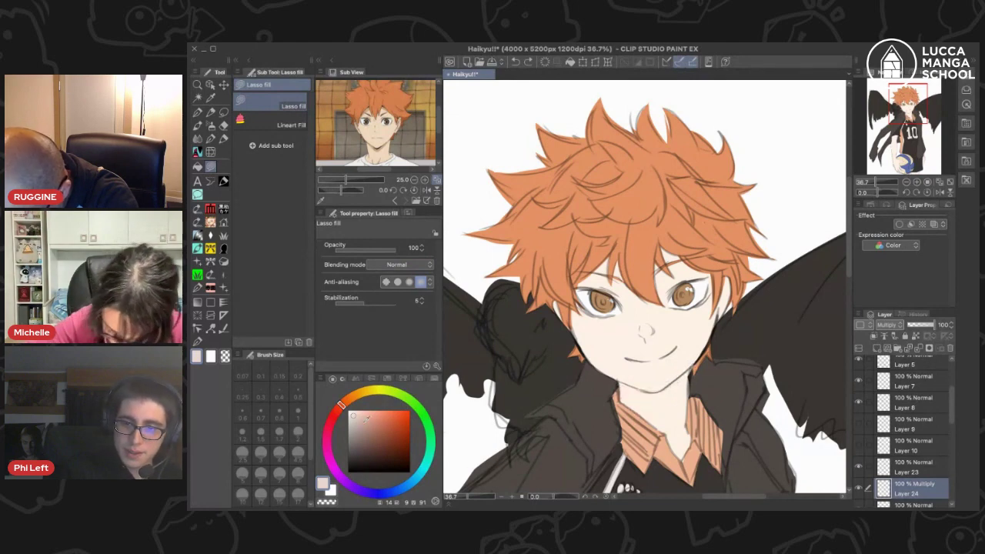
left_click(356, 419)
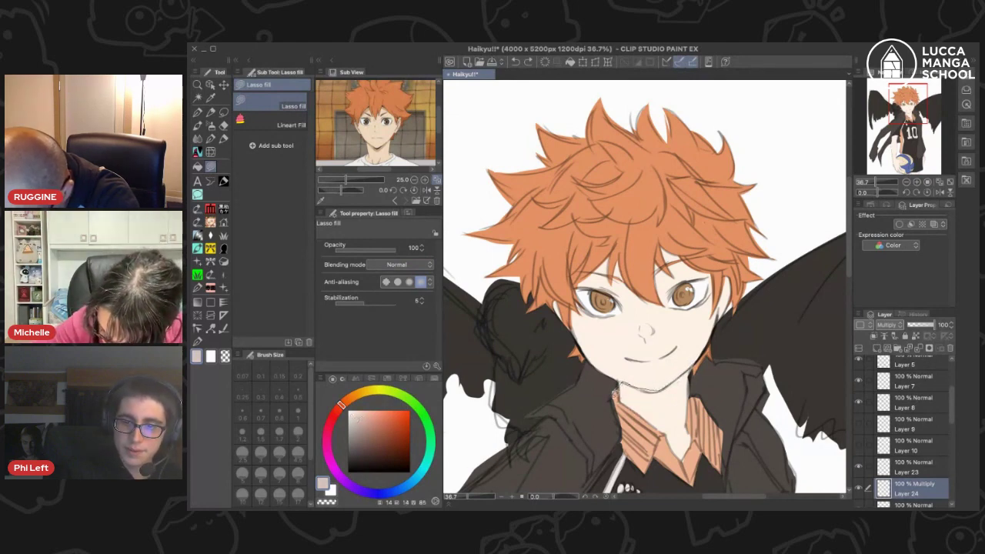
left_click_drag(614, 394, 715, 357)
key("ctrl+0")
mouse_move(520, 117)
left_mouse_down()
mouse_move(480, 193)
mouse_move(817, 127)
left_mouse_up()
left_click_drag(659, 389, 659, 334)
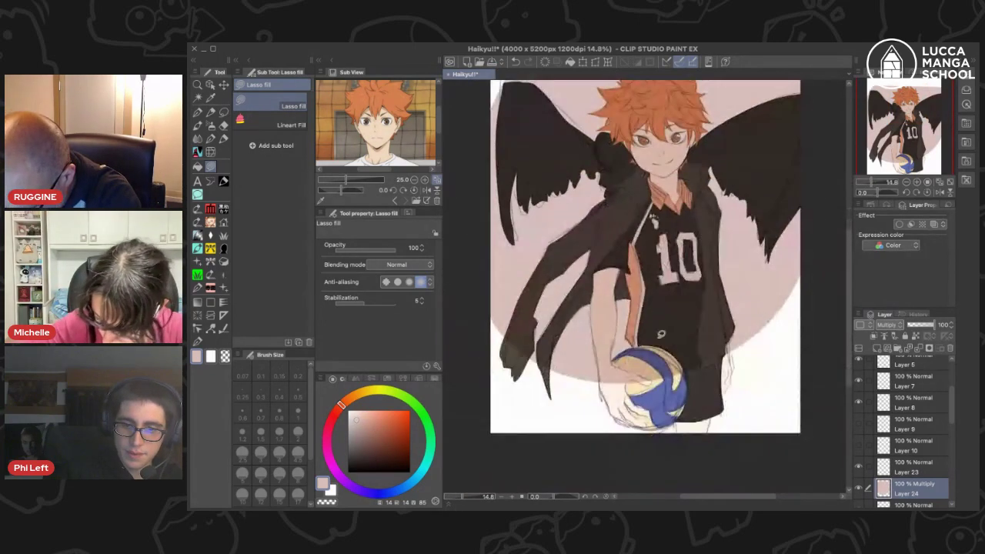
- Group the layers from Layer 21 down to Layer 22 into a folder and clip the Multiply Layer 24 to it
scroll(919, 461, "down", 4)
left_click_drag(920, 426, 951, 488)
key("ctrl+z")
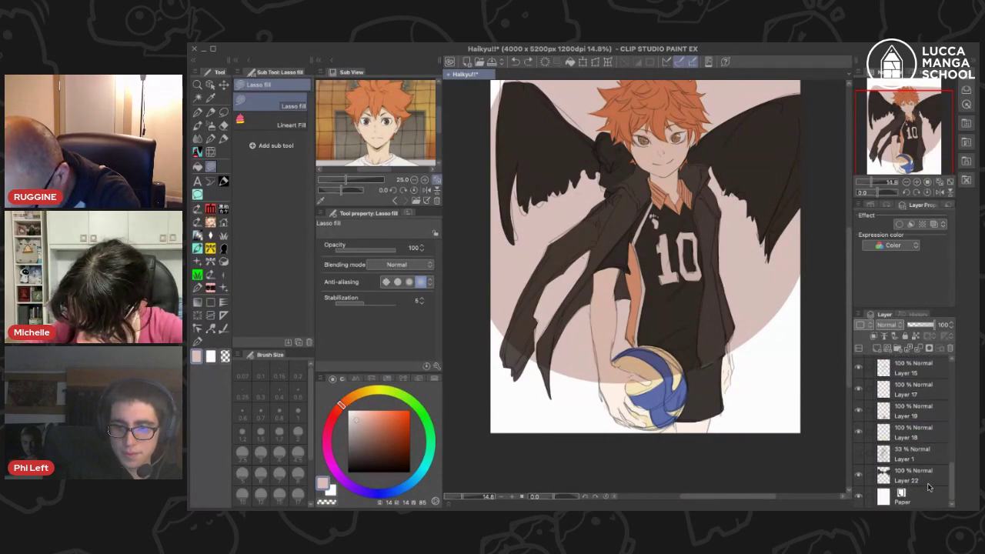
left_click(927, 475, "shift")
left_click_drag(906, 364, 897, 348)
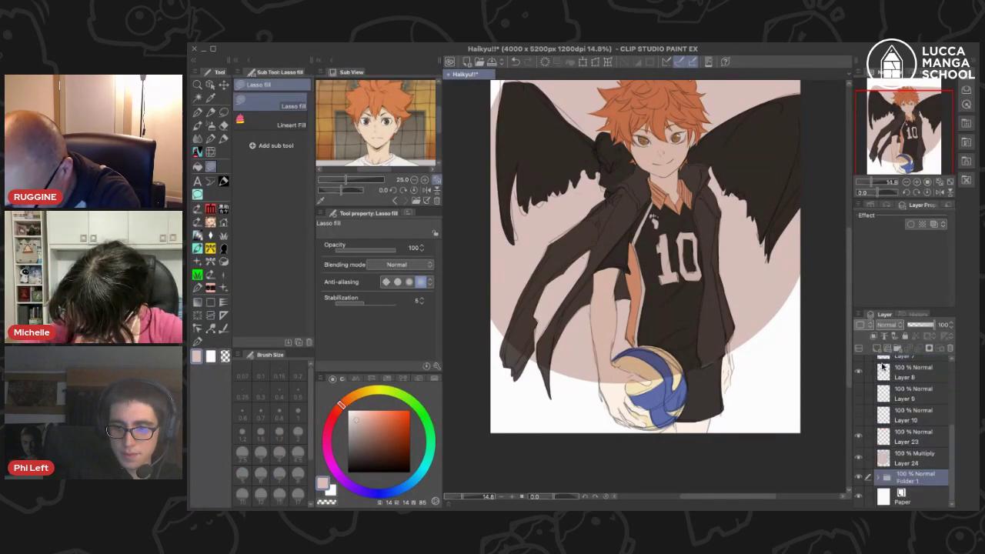
left_click(908, 458)
left_click(872, 337)
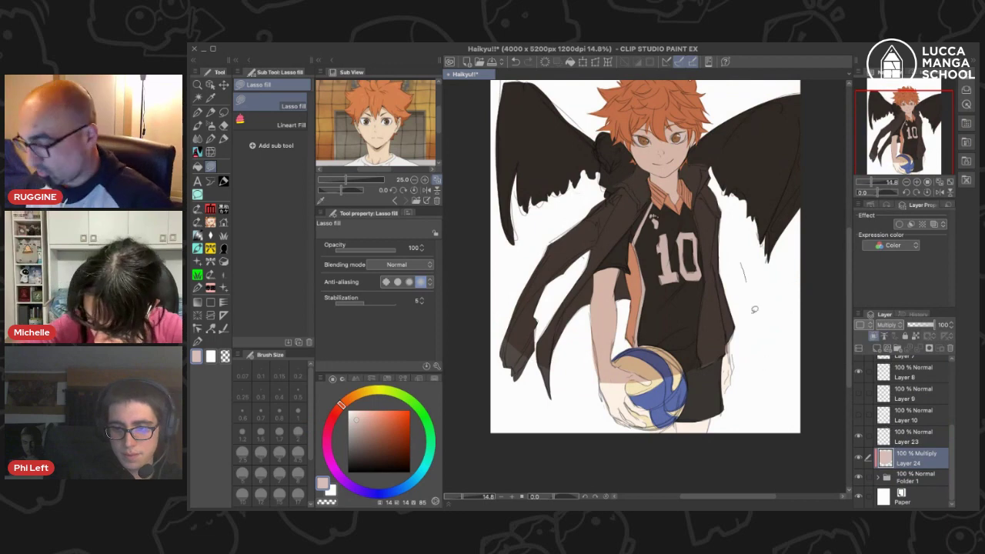
- Extend the pale pink shadow fill over the remaining uncovered parts of the figure on Layer 24
mouse_move(752, 308)
left_mouse_down()
mouse_move(548, 233)
mouse_move(528, 381)
left_mouse_up()
mouse_move(698, 152)
left_mouse_down()
mouse_move(660, 257)
mouse_move(664, 272)
mouse_move(559, 324)
mouse_move(579, 314)
left_mouse_up()
mouse_move(731, 332)
left_mouse_down()
mouse_move(743, 292)
mouse_move(769, 281)
left_mouse_up()
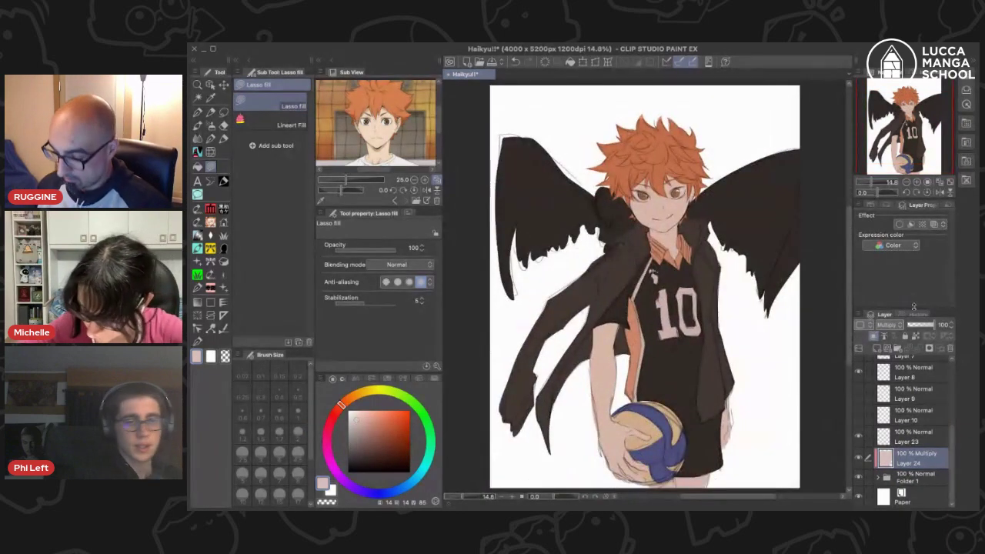
- Carve light shapes out of the hair's right side on the Multiply layer with transparent Lasso fills, undoing unsatisfactory ones
left_click(224, 355)
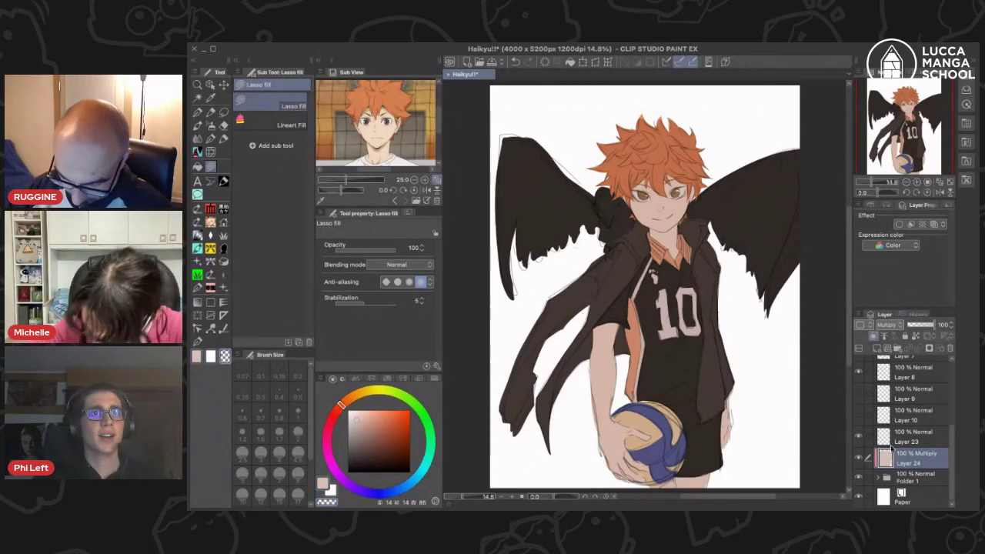
key("c")
mouse_move(598, 168)
left_mouse_down()
mouse_move(727, 133)
mouse_move(715, 150)
left_mouse_up()
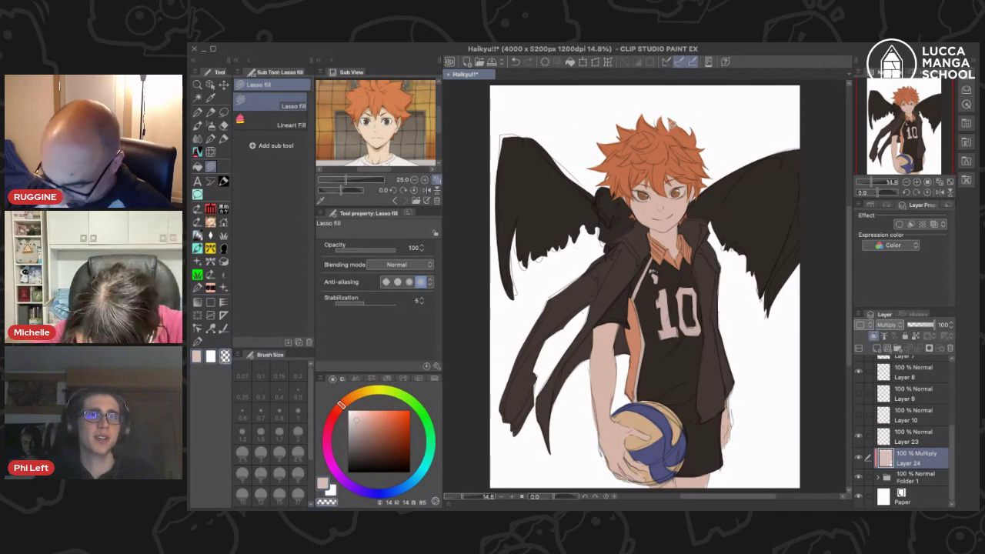
mouse_move(675, 146)
left_mouse_down()
mouse_move(695, 175)
mouse_move(680, 161)
mouse_move(701, 158)
mouse_move(716, 180)
left_mouse_up()
mouse_move(670, 121)
left_mouse_down()
mouse_move(685, 141)
mouse_move(667, 121)
mouse_move(686, 129)
mouse_move(683, 141)
mouse_move(696, 119)
mouse_move(681, 111)
mouse_move(689, 143)
left_mouse_up()
key("super+z")
key("super+z")
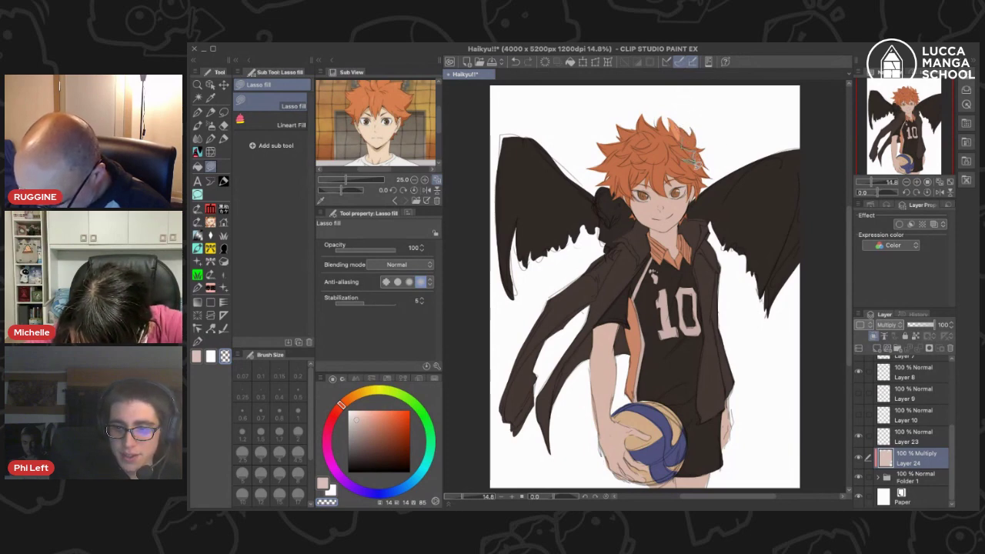
mouse_move(696, 164)
left_mouse_down()
mouse_move(722, 176)
mouse_move(687, 117)
left_mouse_up()
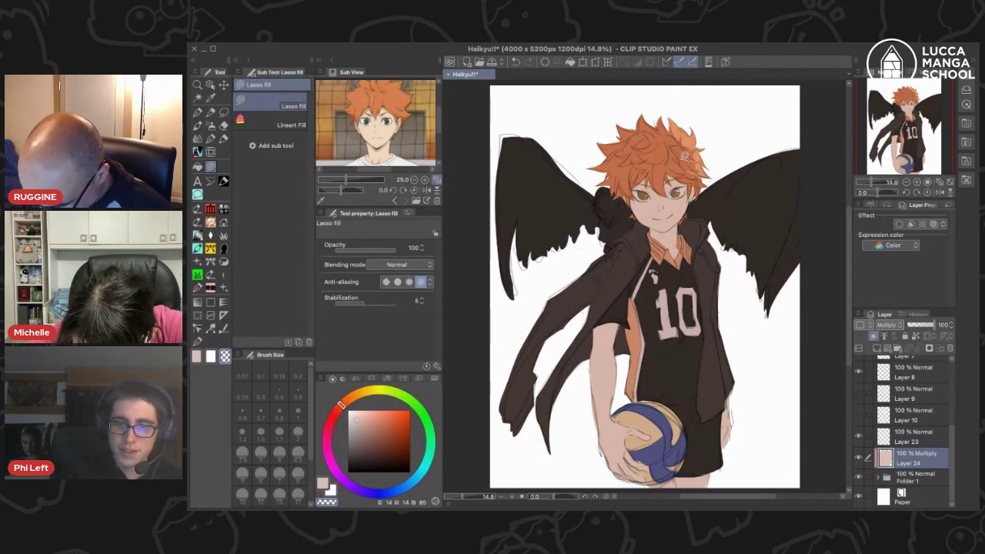
mouse_move(681, 158)
left_mouse_down()
mouse_move(650, 164)
mouse_move(674, 140)
left_mouse_up()
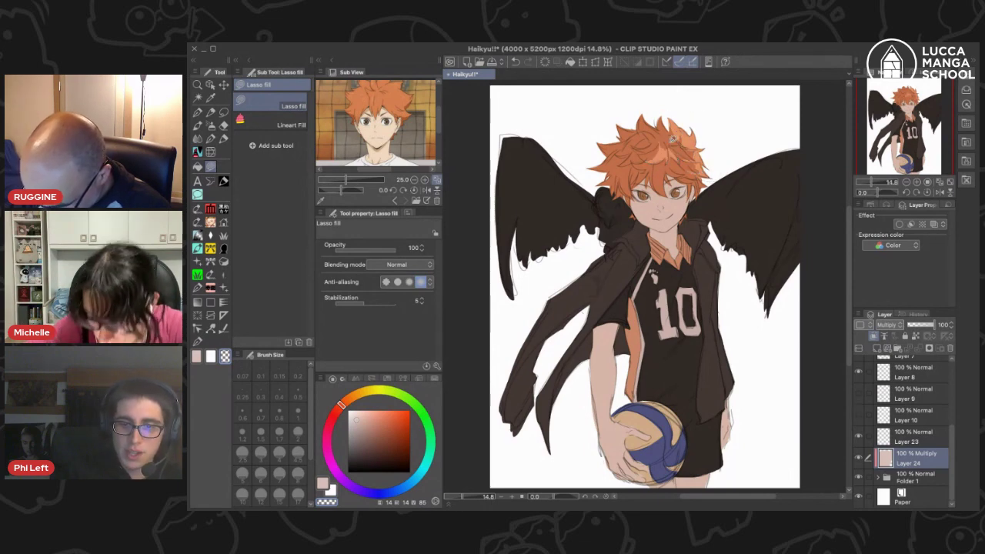
key("super+z")
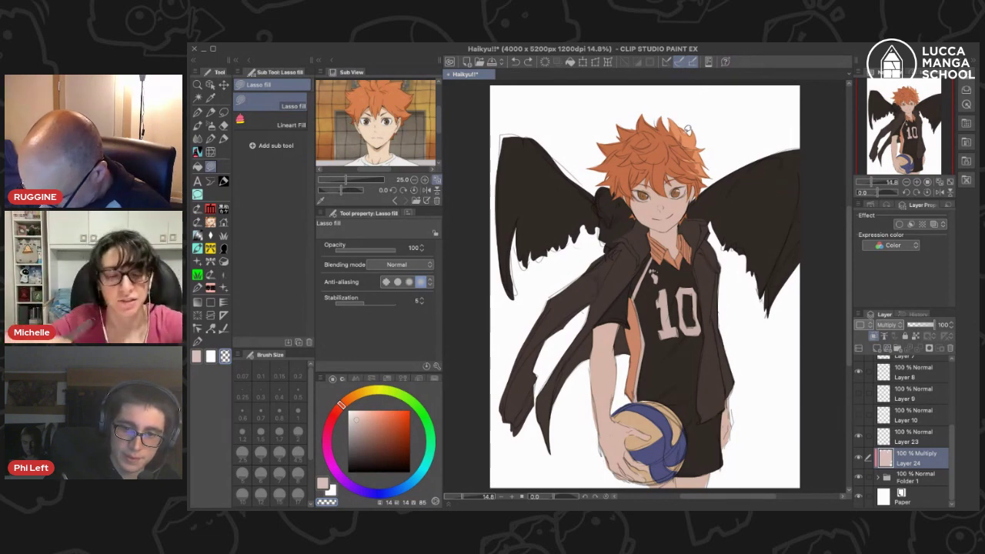
- Carve light patches across the nose and cheeks of the face, and check the drawing in mirrored view
left_click_drag(774, 160, 763, 160)
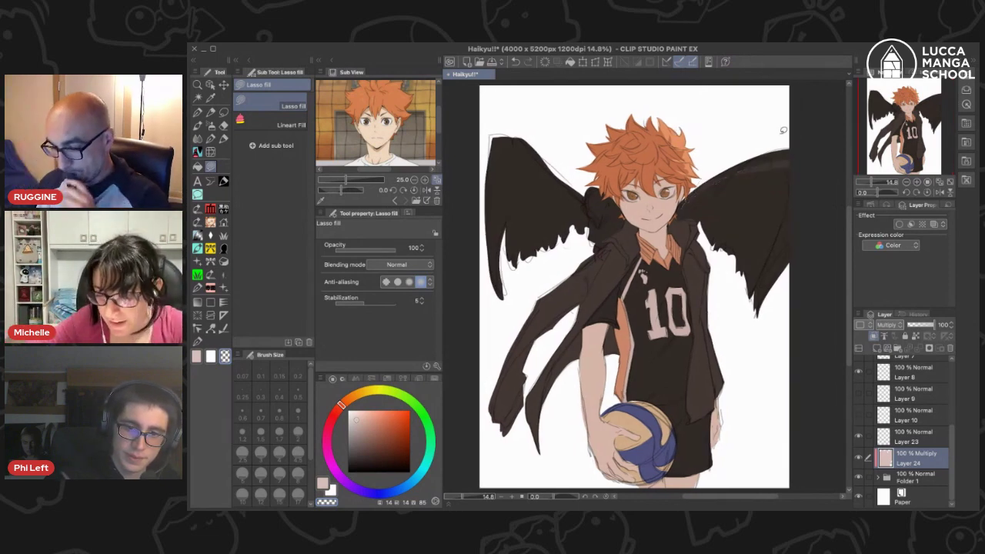
mouse_move(677, 209)
left_mouse_down()
mouse_move(791, 113)
mouse_move(784, 124)
left_mouse_up()
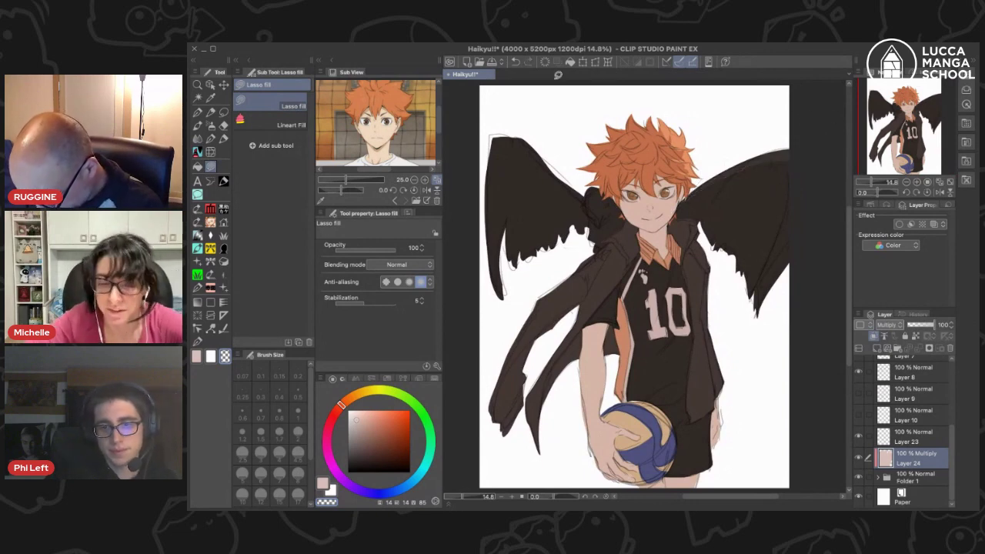
left_click_drag(547, 100, 557, 100)
mouse_move(505, 141)
left_mouse_down()
mouse_move(543, 154)
mouse_move(565, 145)
left_mouse_up()
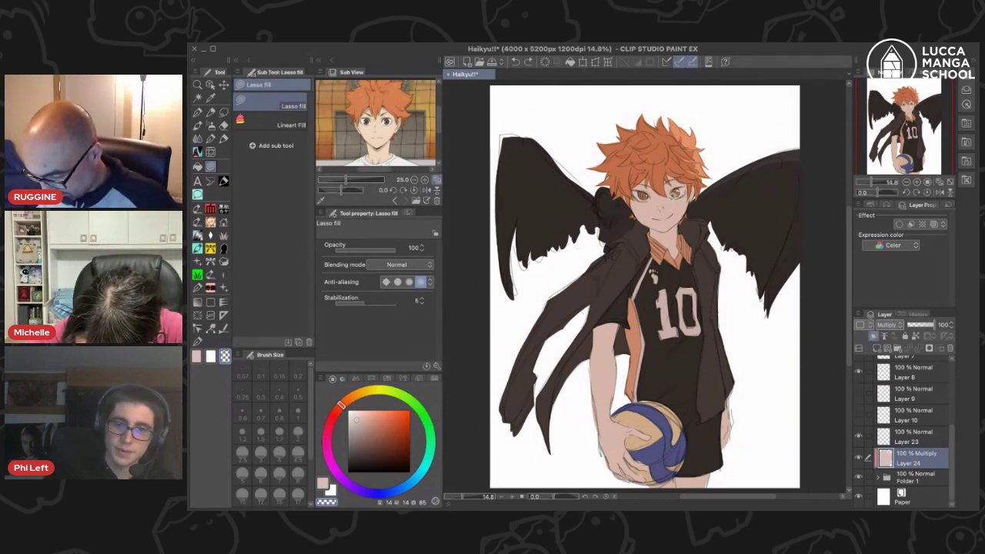
mouse_move(674, 194)
left_mouse_down()
mouse_move(647, 223)
mouse_move(630, 197)
left_mouse_up()
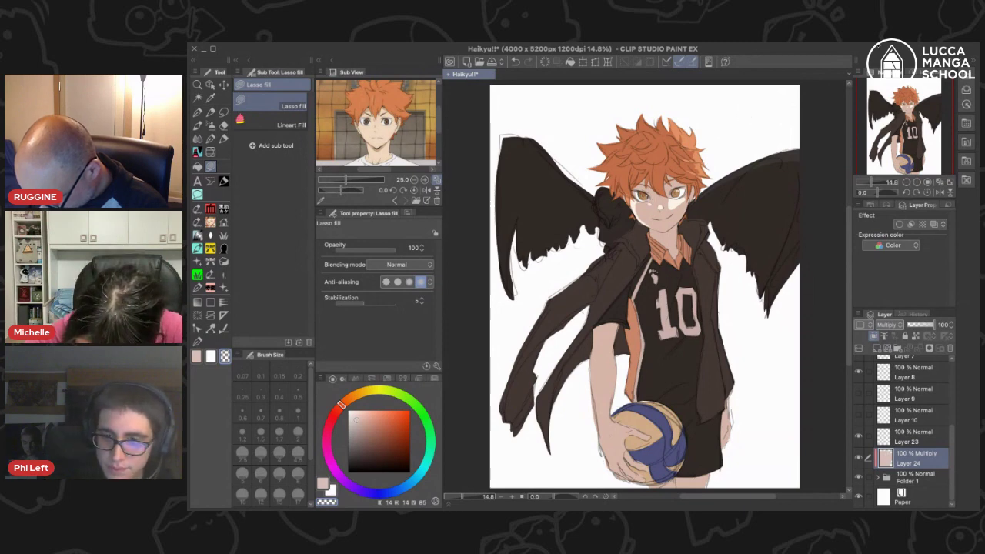
left_click(938, 192)
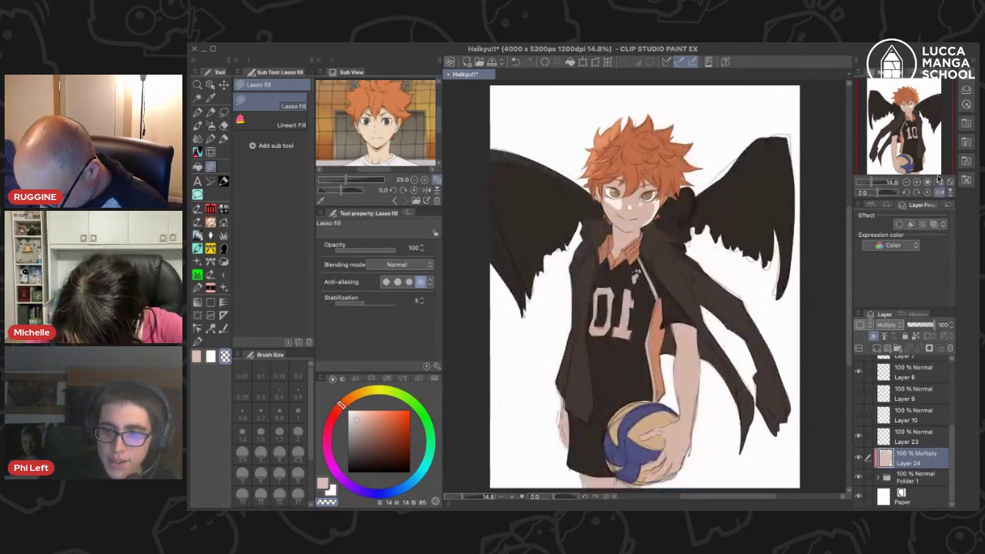
left_click(939, 180)
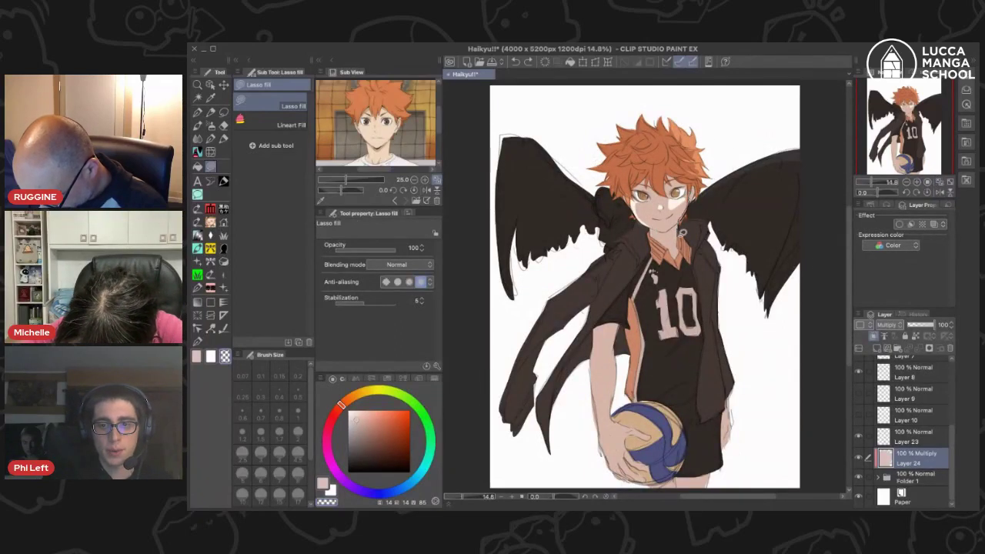
- Carve a light area out of the shadow on the jacket collar beside the right of the neck
mouse_move(704, 230)
left_mouse_down()
mouse_move(718, 273)
mouse_move(715, 335)
mouse_move(727, 258)
mouse_move(708, 216)
left_mouse_up()
left_click_drag(709, 175, 708, 181)
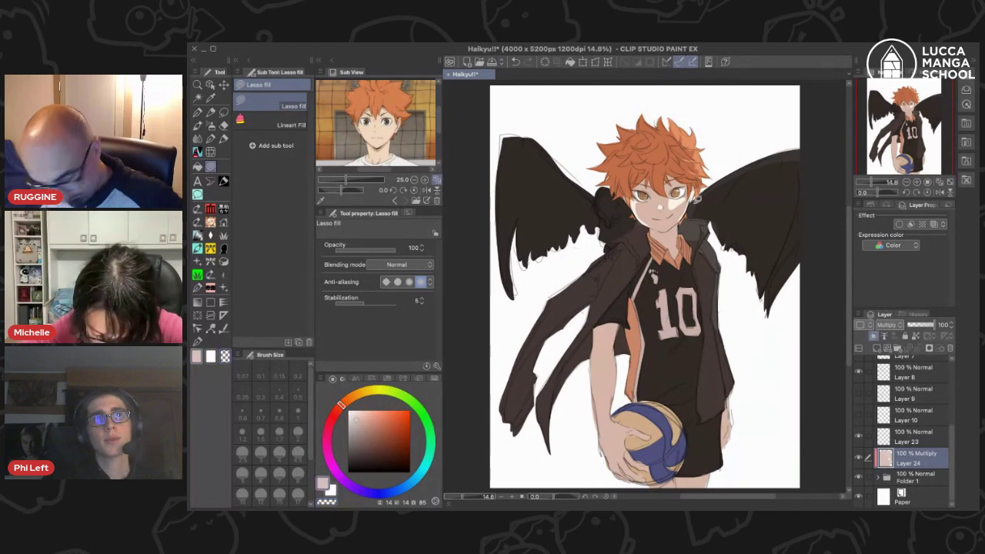
mouse_move(688, 218)
left_mouse_down()
mouse_move(720, 245)
mouse_move(719, 221)
left_mouse_up()
key("c")
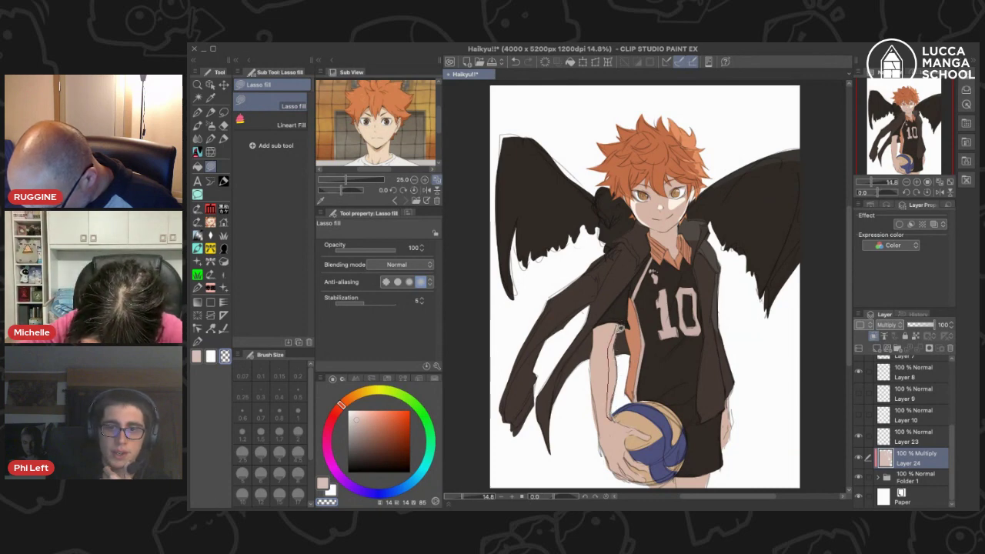
- Carve light along the arm holding the ball, the bare leg, the other hand and the jacket's right edge
left_click_drag(620, 329, 622, 319)
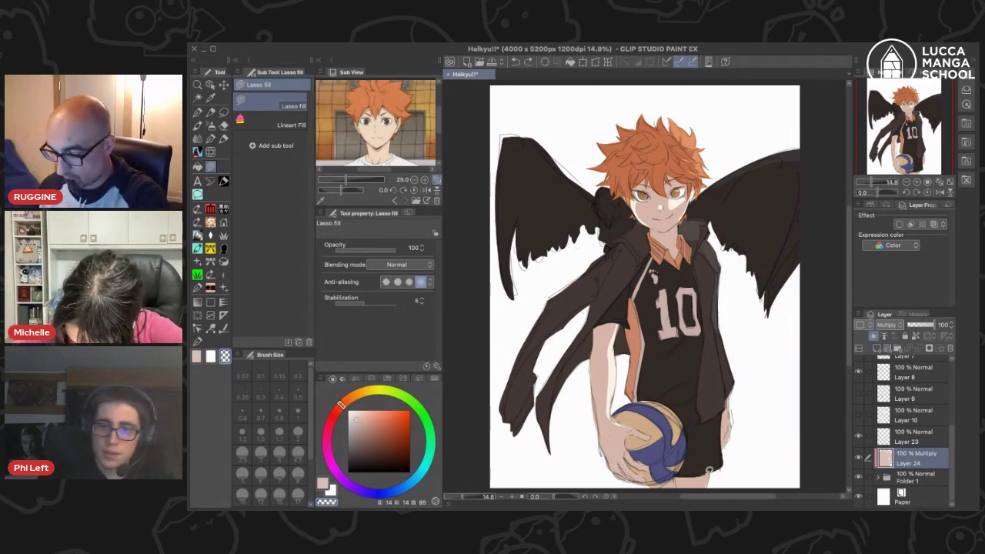
left_click_drag(709, 470, 704, 489)
mouse_move(731, 388)
left_mouse_down()
mouse_move(724, 423)
mouse_move(740, 391)
left_mouse_up()
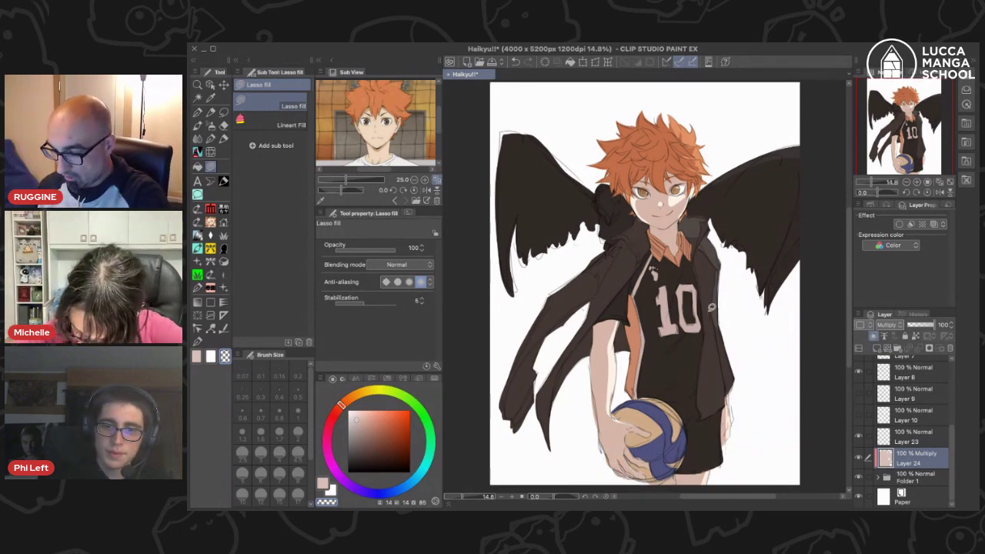
mouse_move(714, 304)
left_mouse_down()
mouse_move(727, 381)
mouse_move(713, 412)
mouse_move(734, 300)
left_mouse_up()
mouse_move(722, 407)
left_mouse_down()
mouse_move(702, 417)
mouse_move(720, 470)
mouse_move(716, 412)
left_mouse_up()
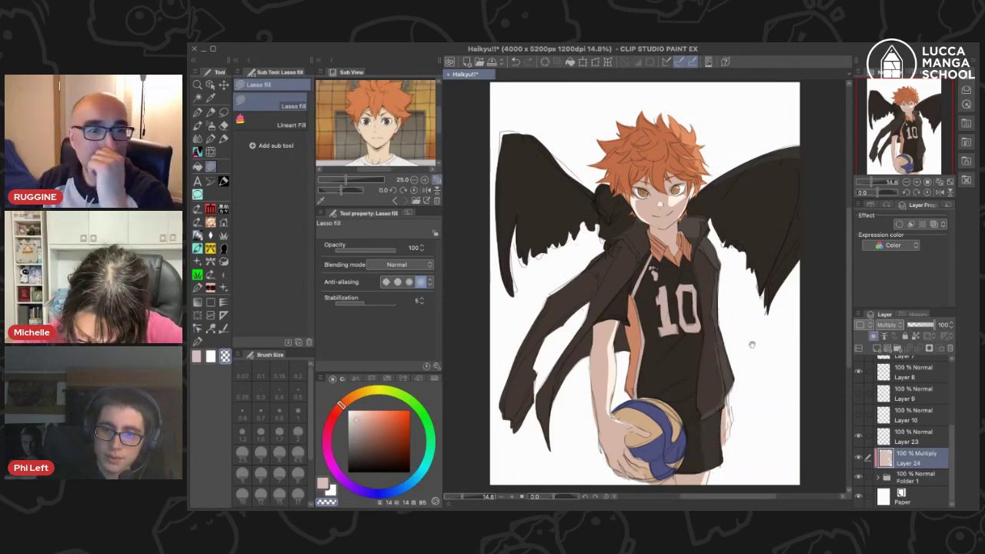
- Carve light into the jacket's right side, left shoulder and shirt front, and check the whole figure in mirrored view
left_click_drag(731, 268, 718, 310)
mouse_move(611, 319)
left_mouse_down()
mouse_move(623, 279)
mouse_move(608, 304)
mouse_move(624, 278)
left_mouse_up()
left_click_drag(690, 265, 647, 314)
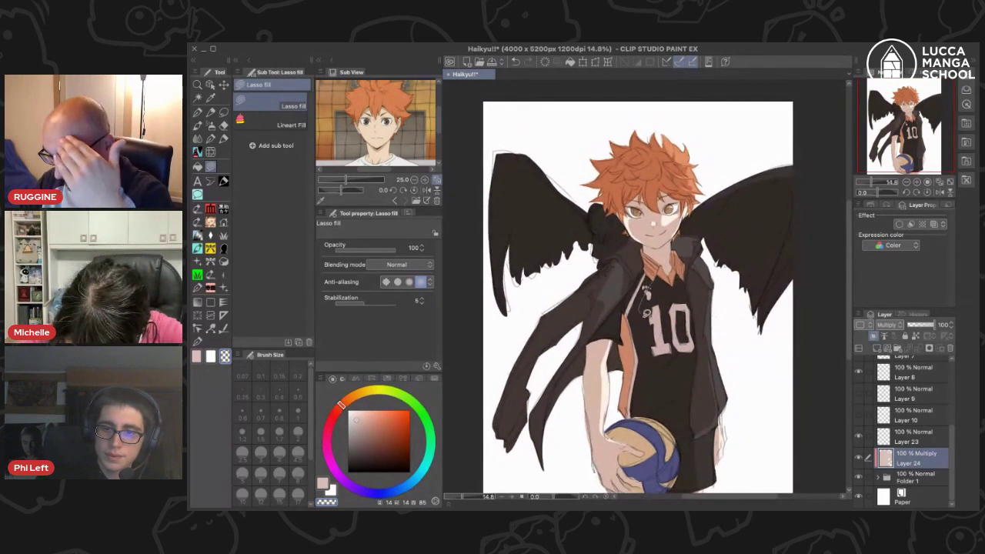
left_click(950, 182)
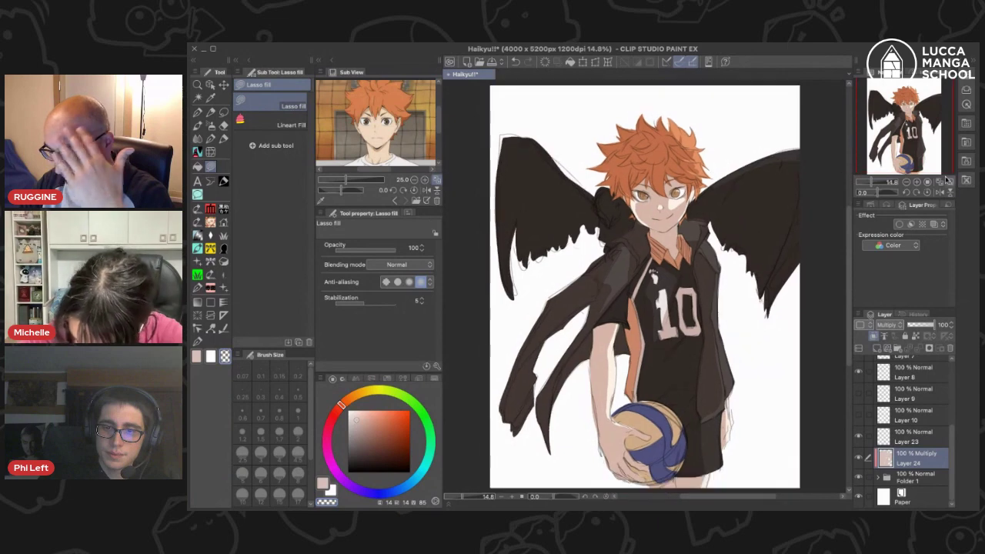
left_click(939, 192)
left_click(940, 193)
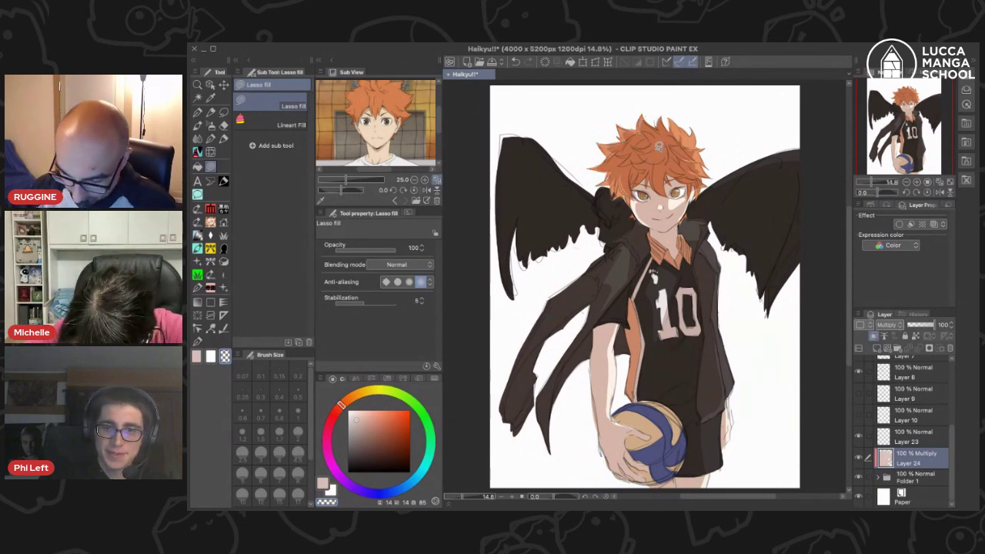
- Carve small light shapes into the strands at the top of the hair and save the drawing
mouse_move(658, 145)
left_mouse_down()
mouse_move(666, 152)
mouse_move(676, 144)
left_mouse_up()
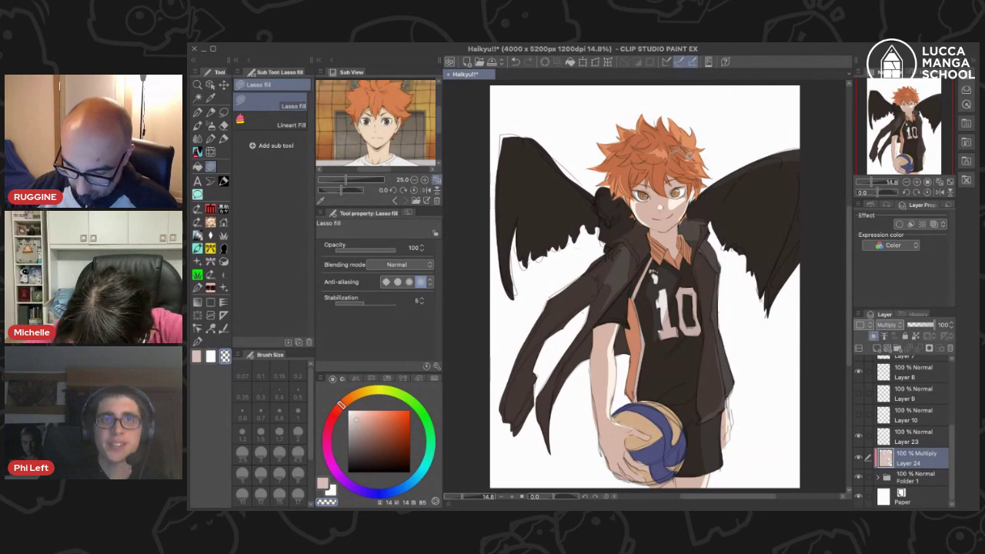
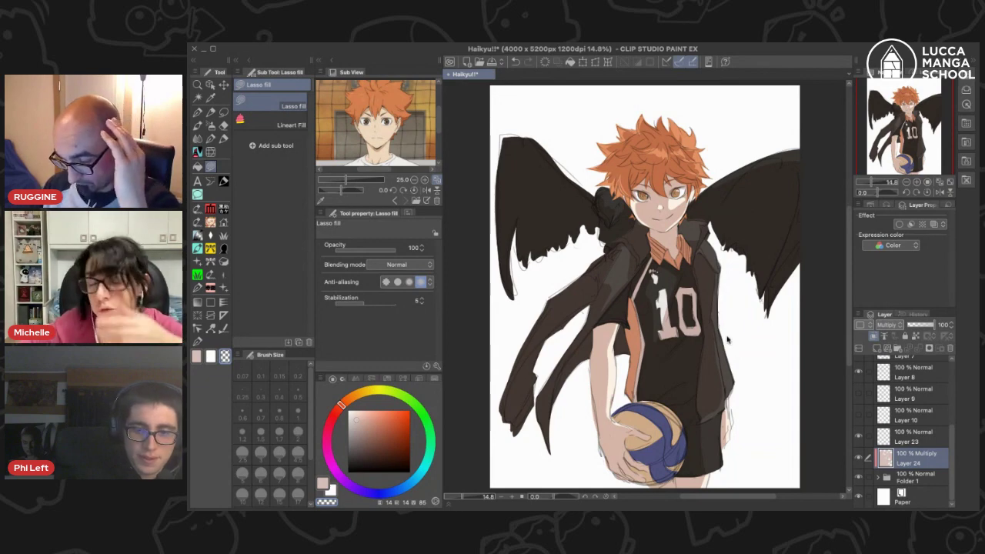
key("ctrl+s")
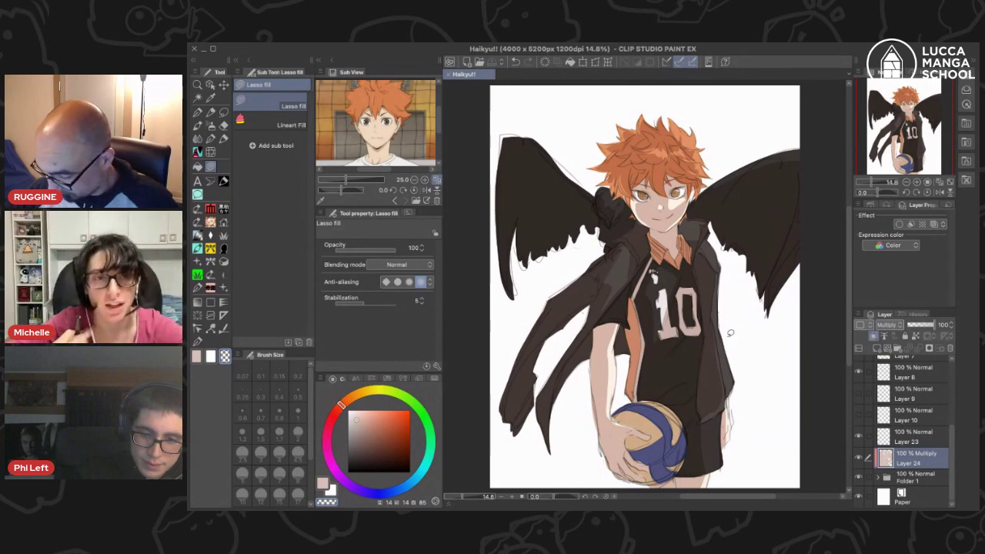
- Refine the light on the jacket's right edge and the orange side stripe, alternating transparent and pale pink Lasso fills
left_click_drag(725, 254, 716, 263)
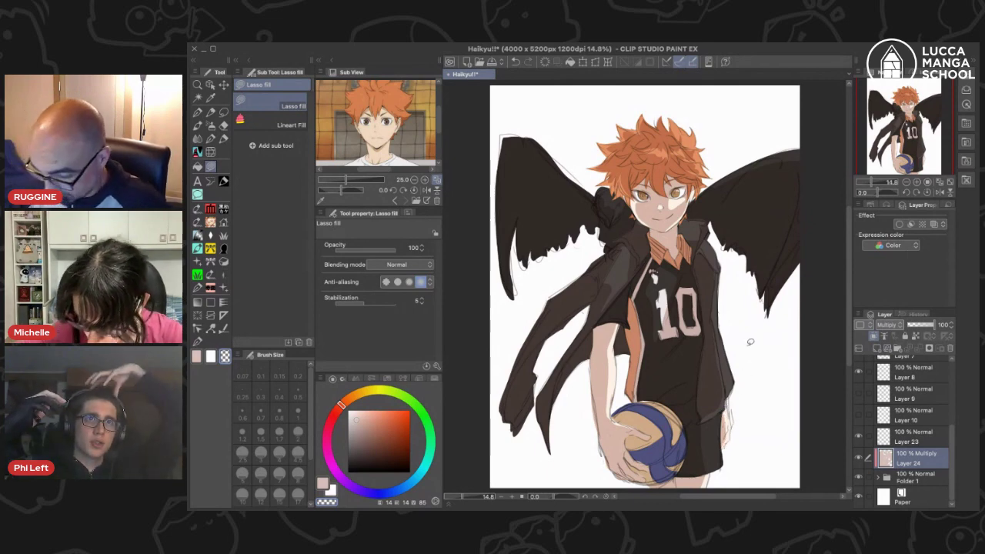
key("c")
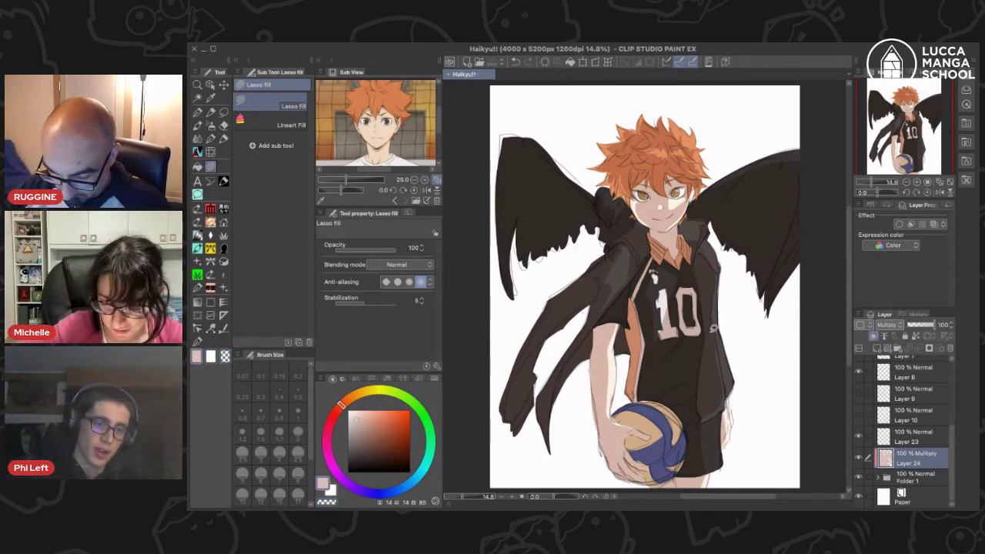
left_click_drag(718, 322, 716, 331)
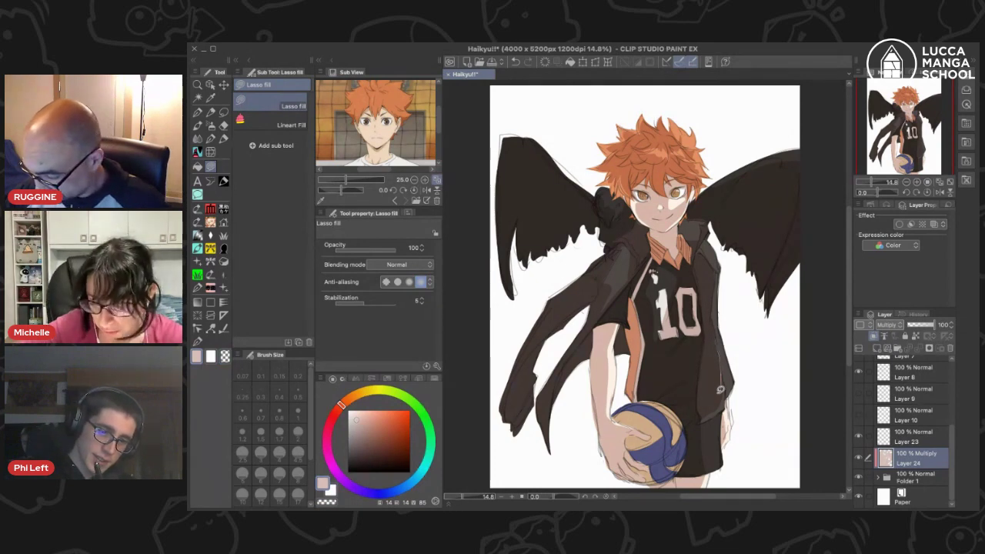
key("c")
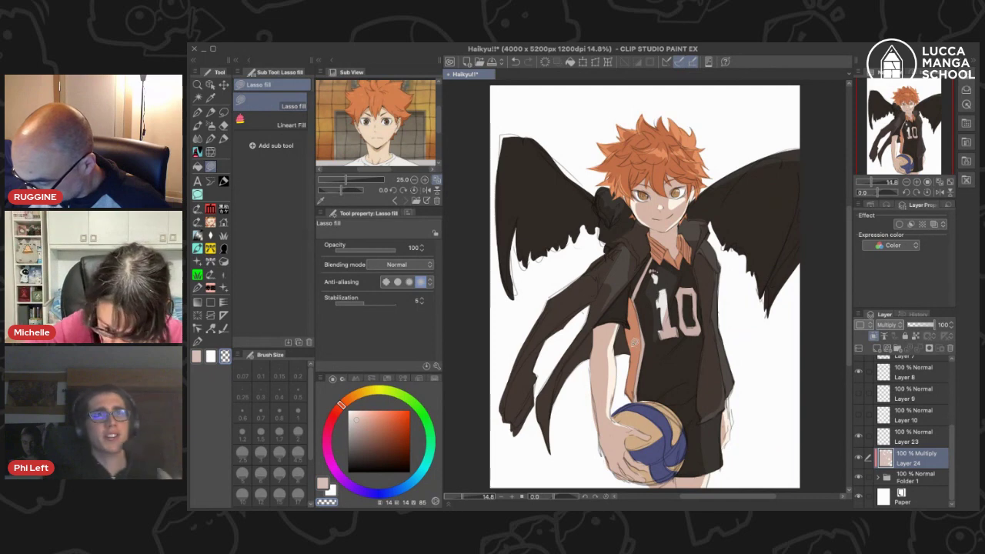
left_click_drag(629, 334, 626, 401)
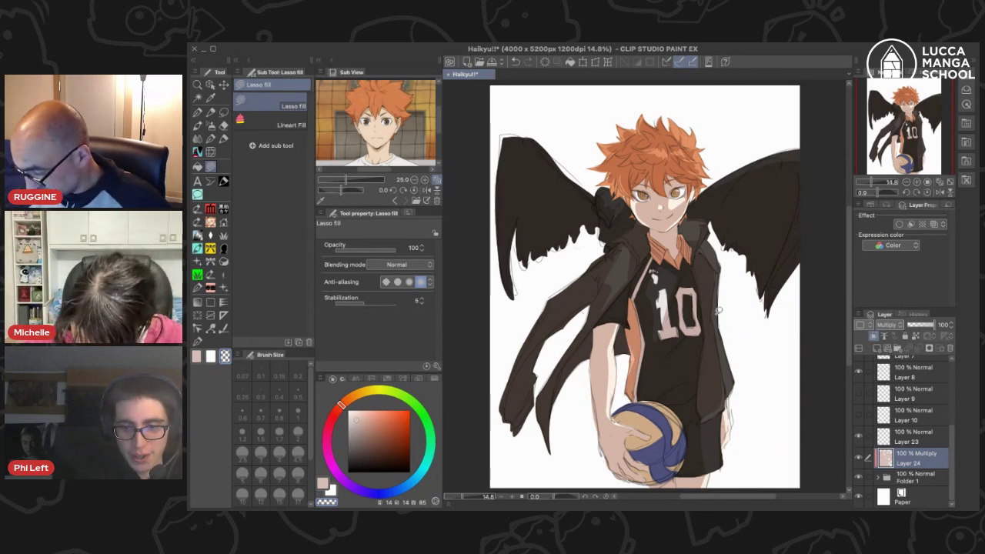
left_click_drag(714, 306, 720, 288)
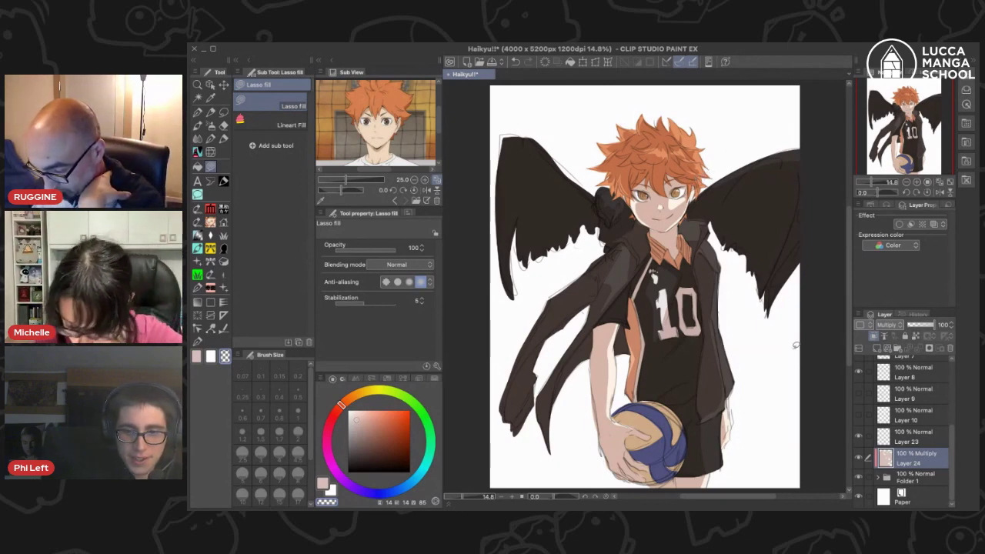
- Add a new layer above the Multiply layer and choose a dark brown (hue 14, saturation 29, value 19)
left_click(877, 348)
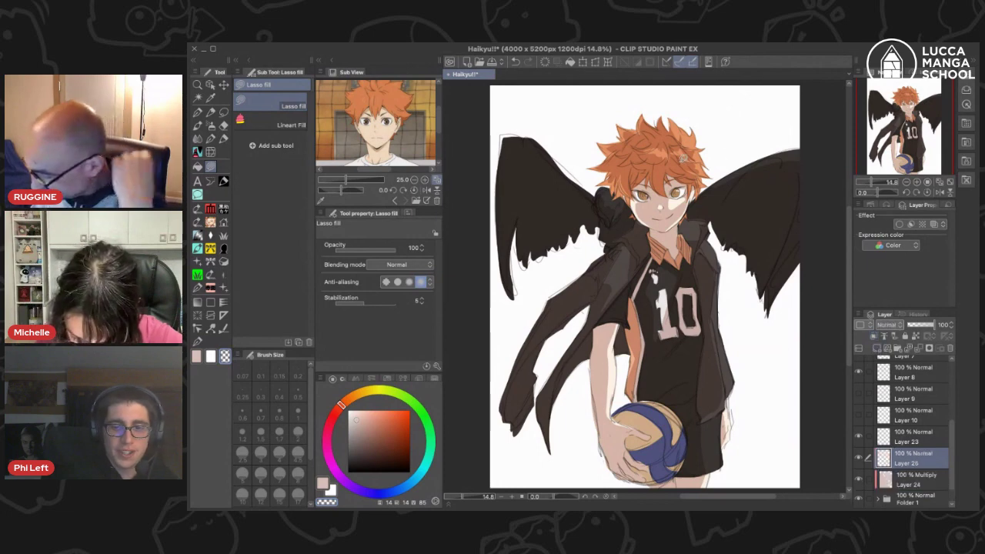
scroll(683, 158, "up", 5)
scroll(684, 164, "down", 1)
left_click_drag(368, 455, 366, 460)
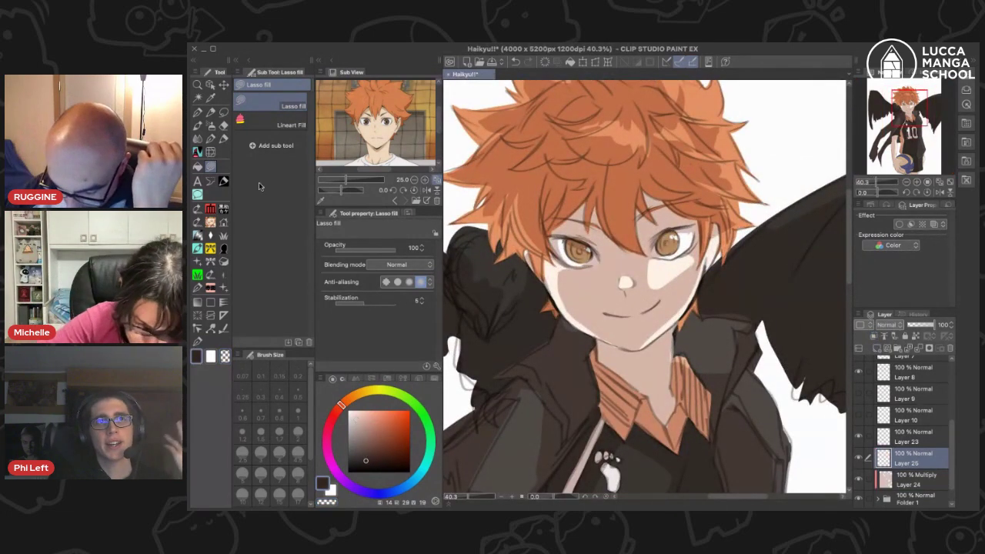
- Choose the Tapered Watercolor brush at size 0.5 and lower the new layer's opacity to a little over half
left_click(210, 112)
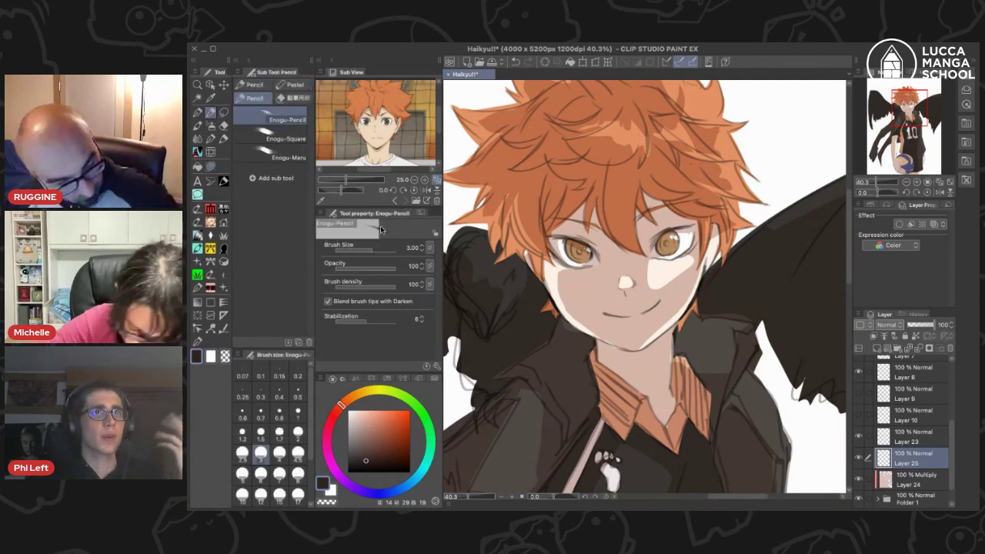
left_click(198, 124)
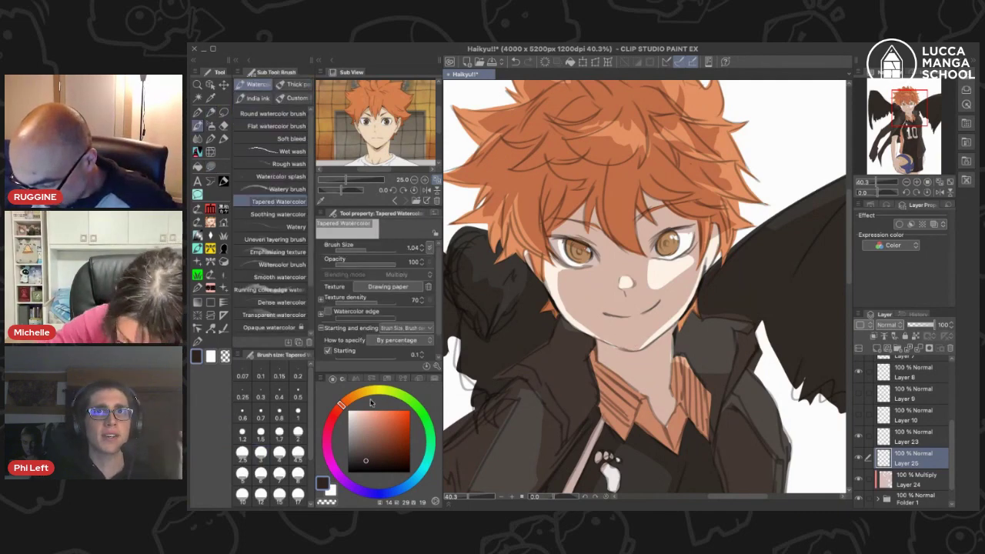
left_click(297, 389)
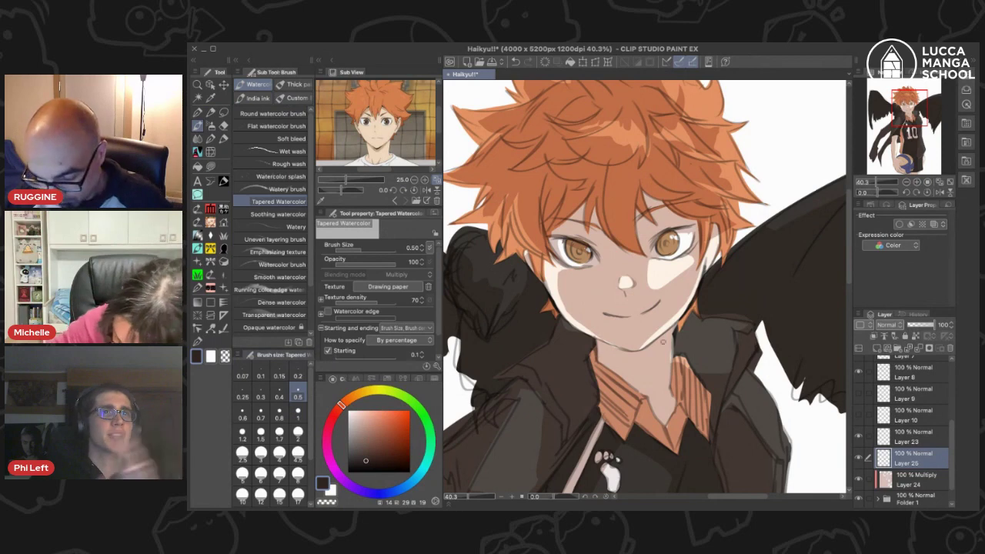
left_click(921, 323)
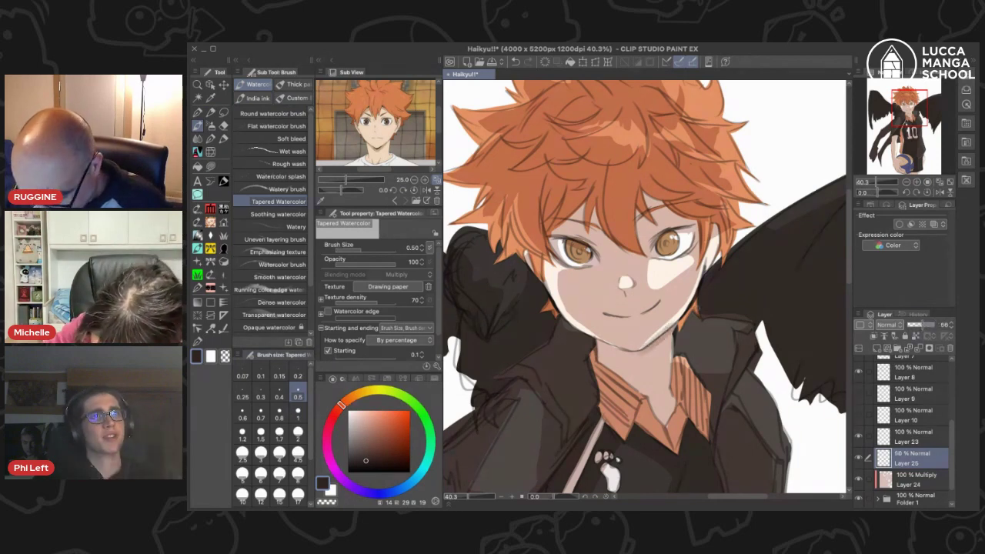
- Switch from the Tapered Watercolor brush to the Opaque watercolor brush at size 0.15, trying Dense watercolor in between
left_click(298, 375)
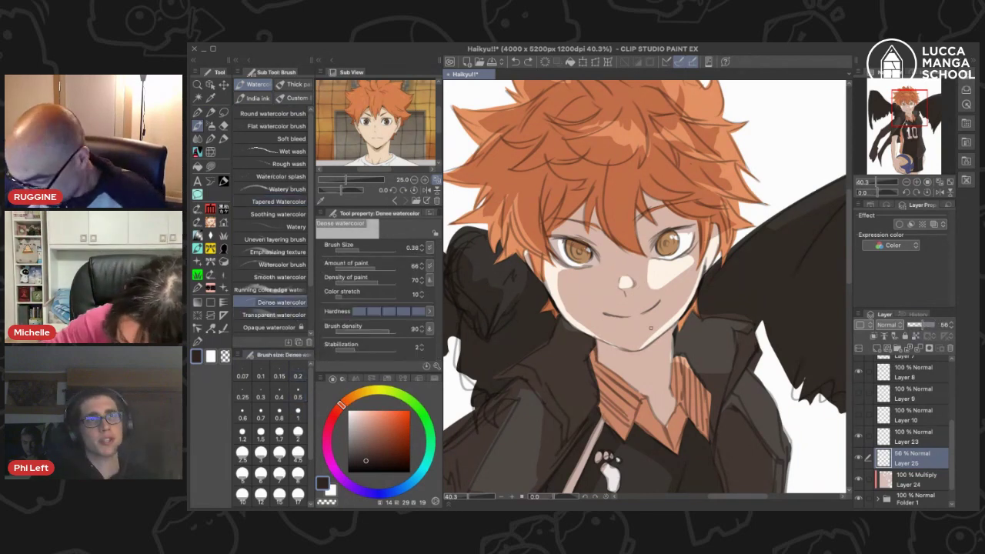
left_click(293, 315)
left_click(291, 328)
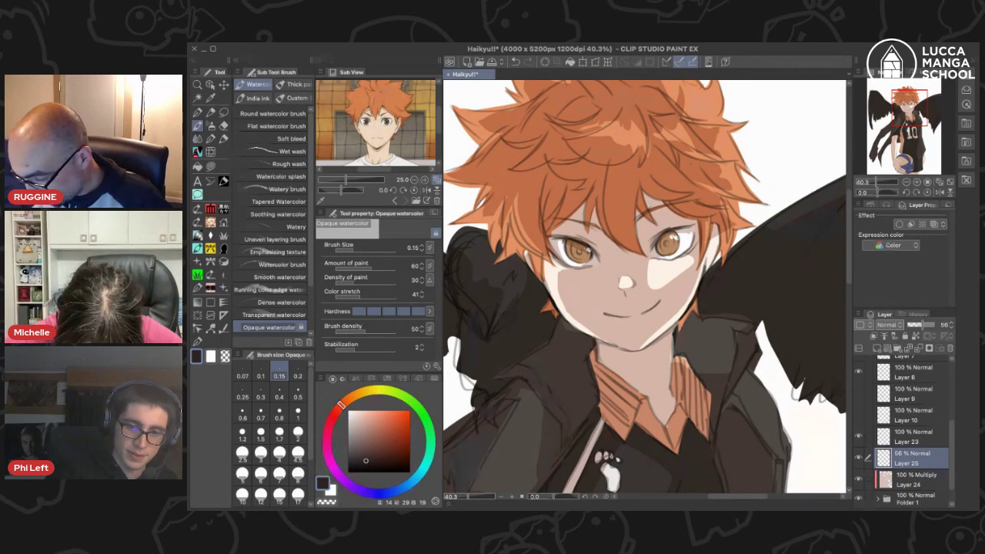
- Examine the whole character, its mirrored view and the face up close to judge the shading and details
key("ctrl+0")
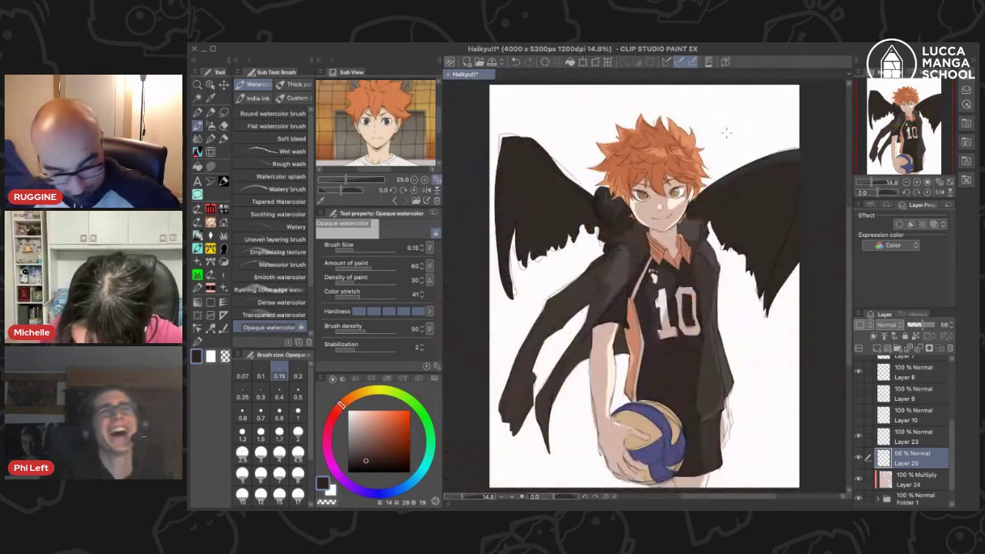
scroll(627, 186, "up", 3)
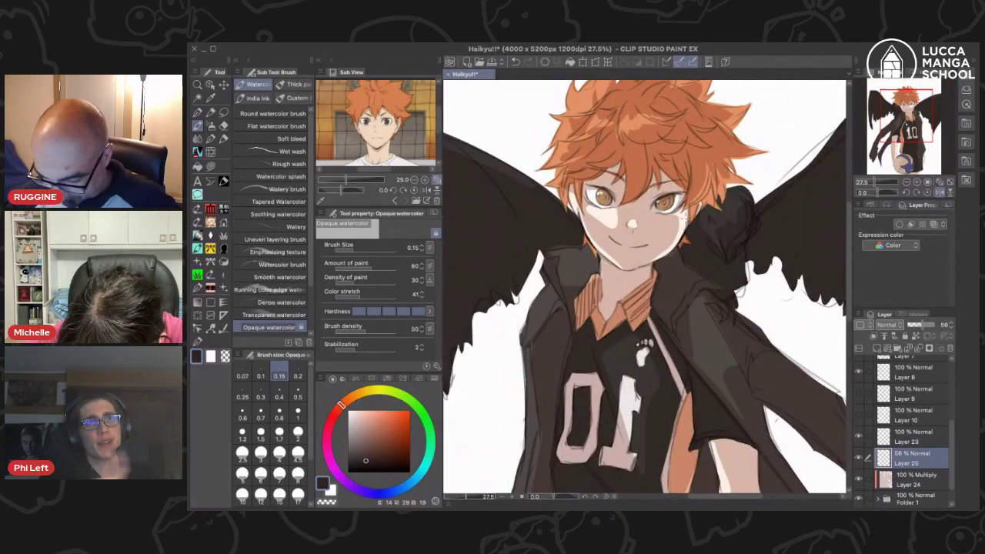
key("ctrl+0")
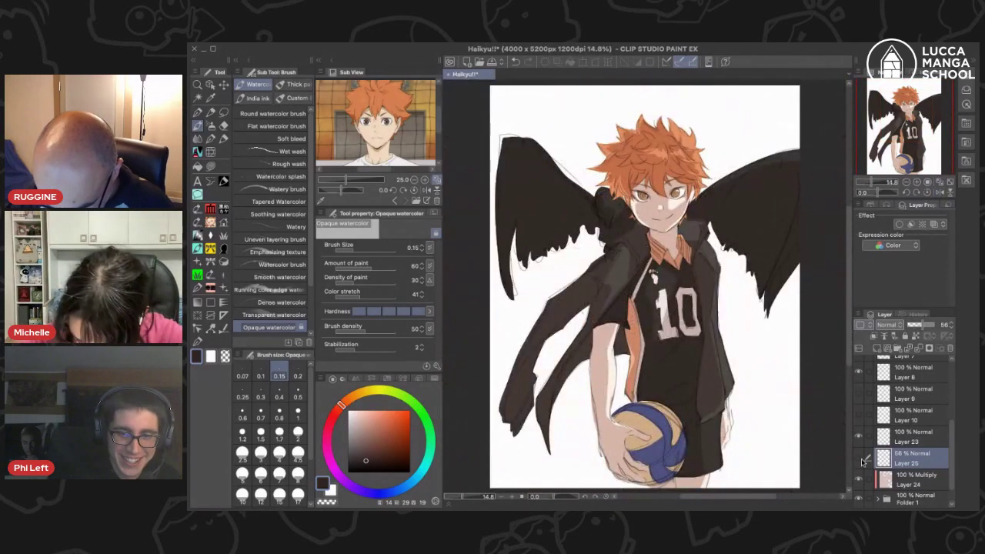
scroll(559, 161, "up", 2)
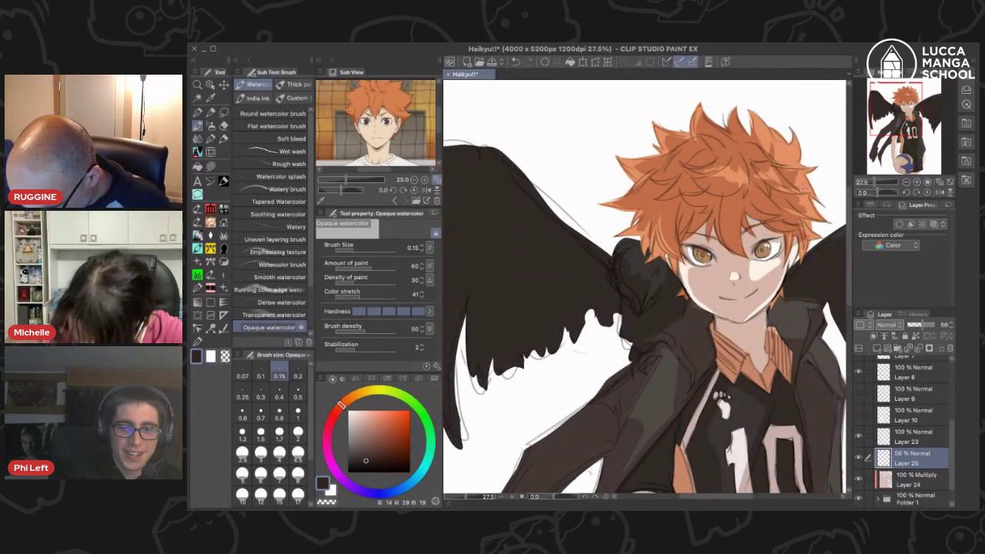
scroll(770, 212, "up", 2)
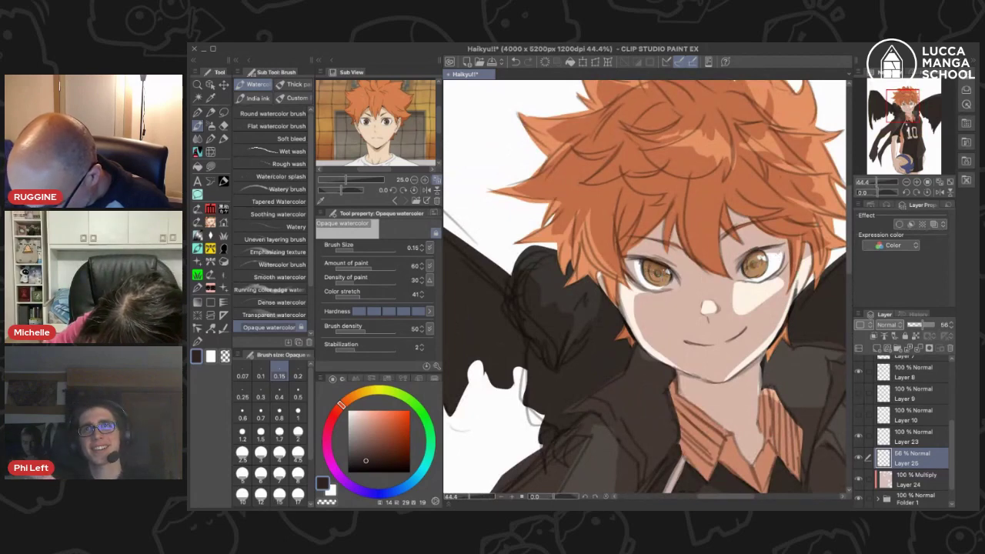
scroll(646, 290, "down", 5)
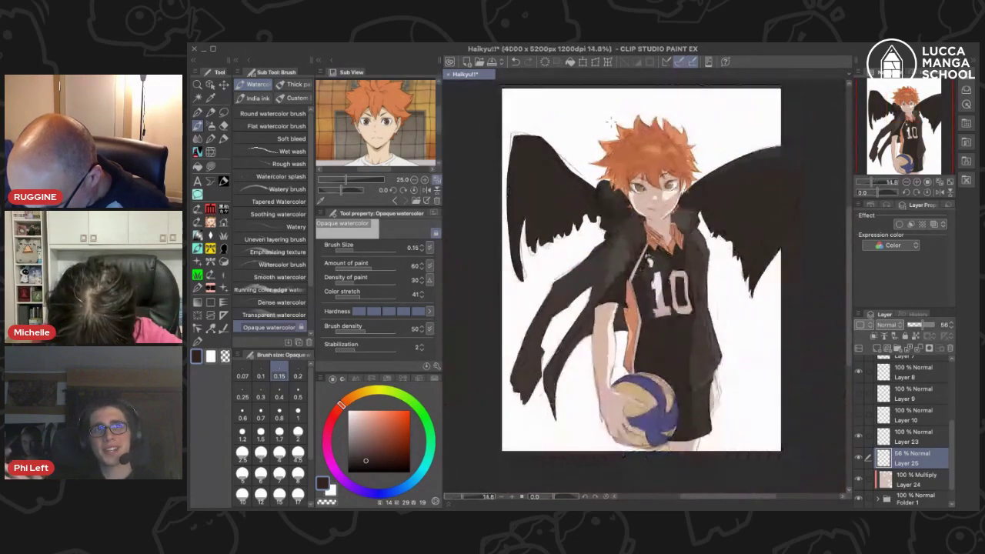
scroll(643, 146, "up", 4)
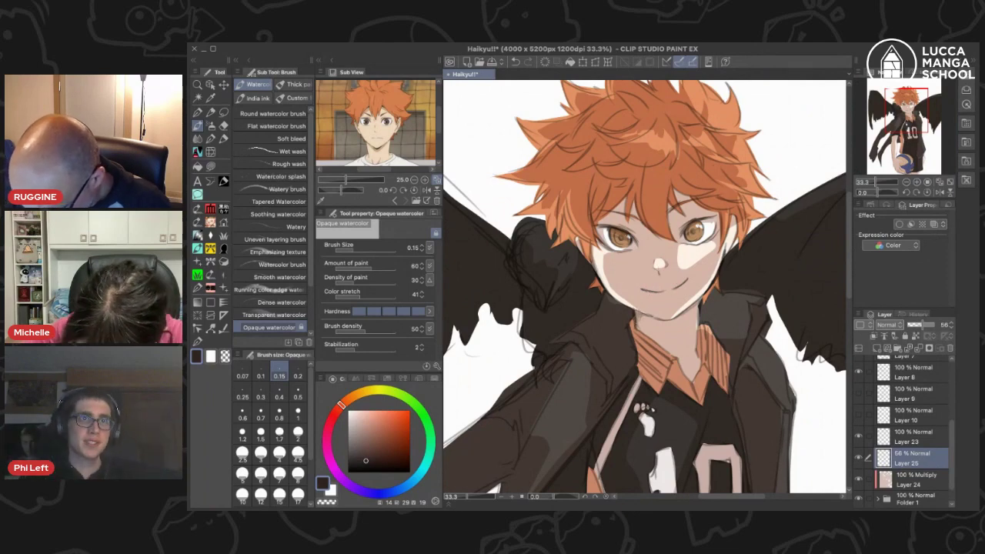
key("ctrl+0")
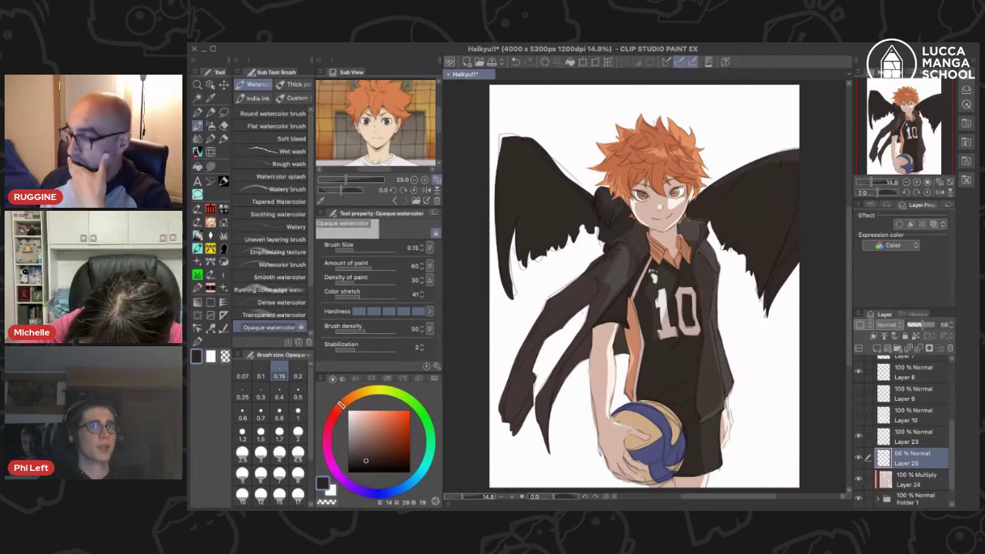
scroll(627, 174, "up", 4)
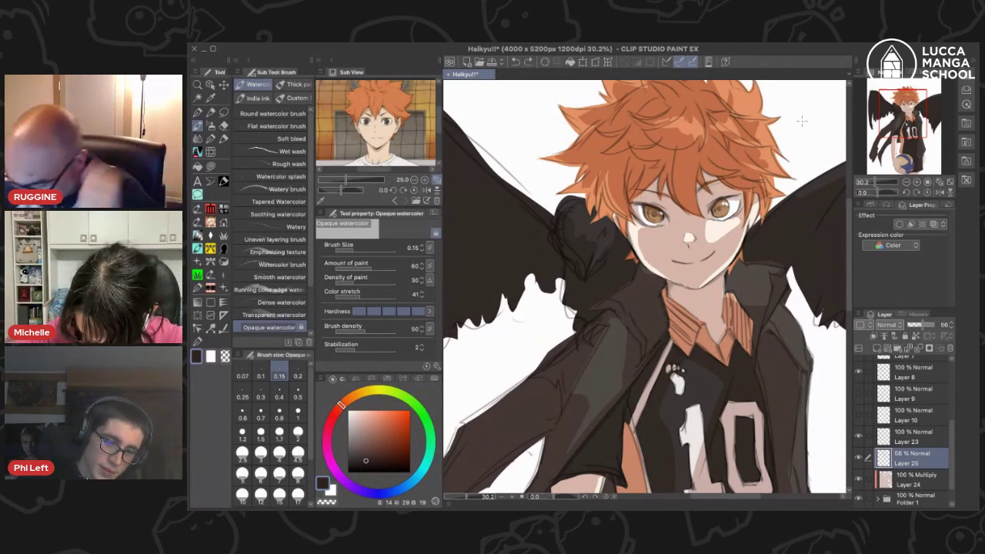
key("ctrl+0")
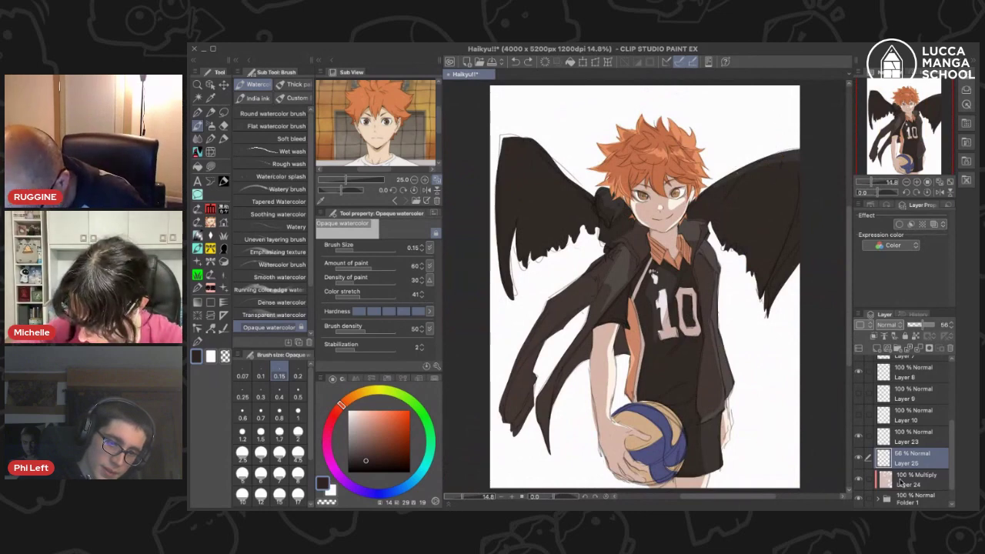
- Add a clipped layer above the Multiply shading layer, set it to Multiply and choose a greyish beige (hue 21, saturation 15, value 72)
left_click(900, 482)
left_click(877, 349)
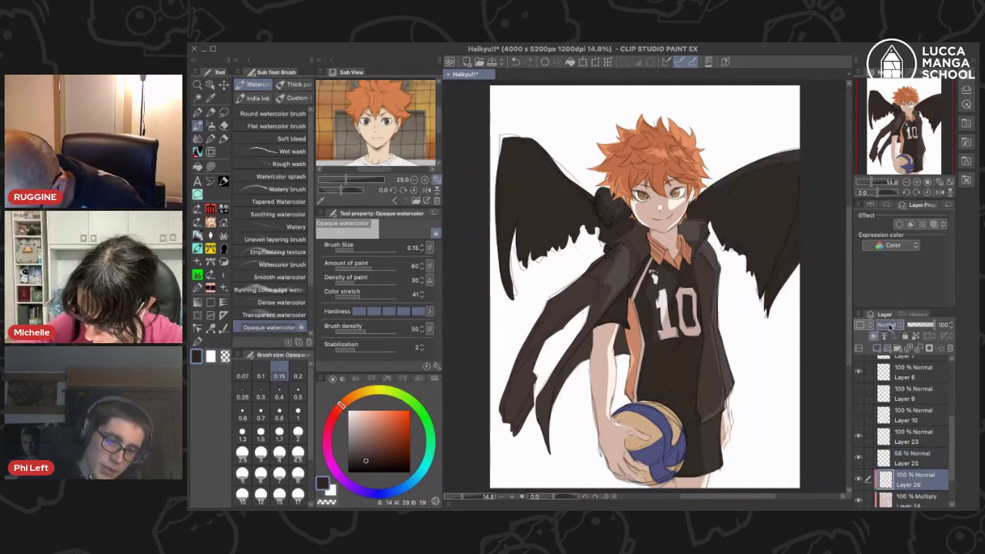
left_click(899, 51)
left_click(363, 438)
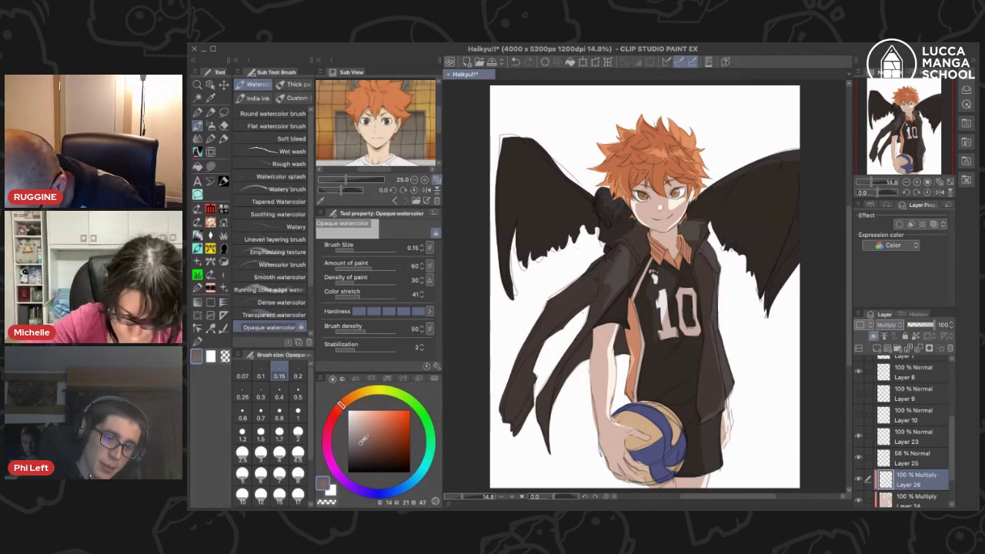
left_click(588, 287, "alt")
left_click(365, 425)
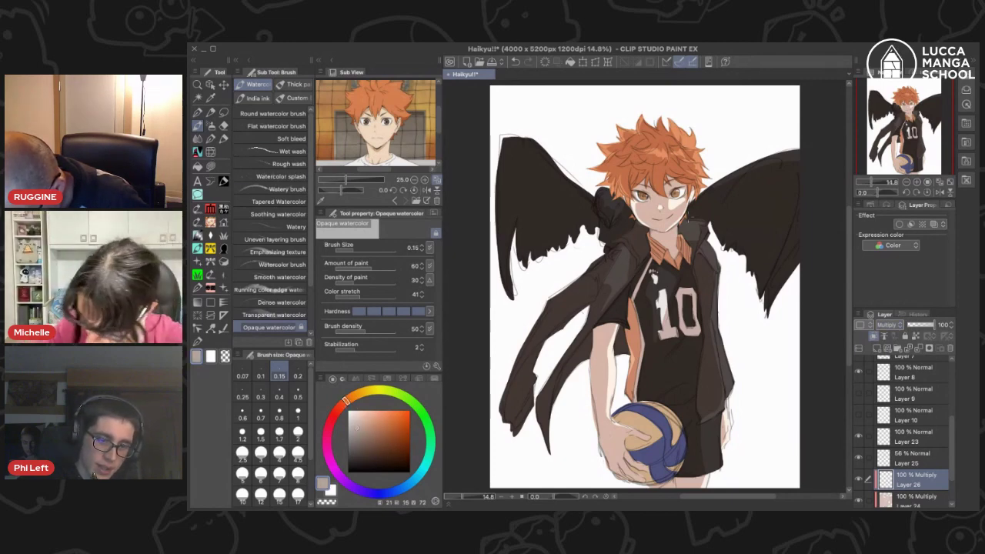
- Add a second-level shadow on the neck beneath the chin with Lasso fill and check the drawing mirrored and at full size
scroll(687, 215, "up", 3)
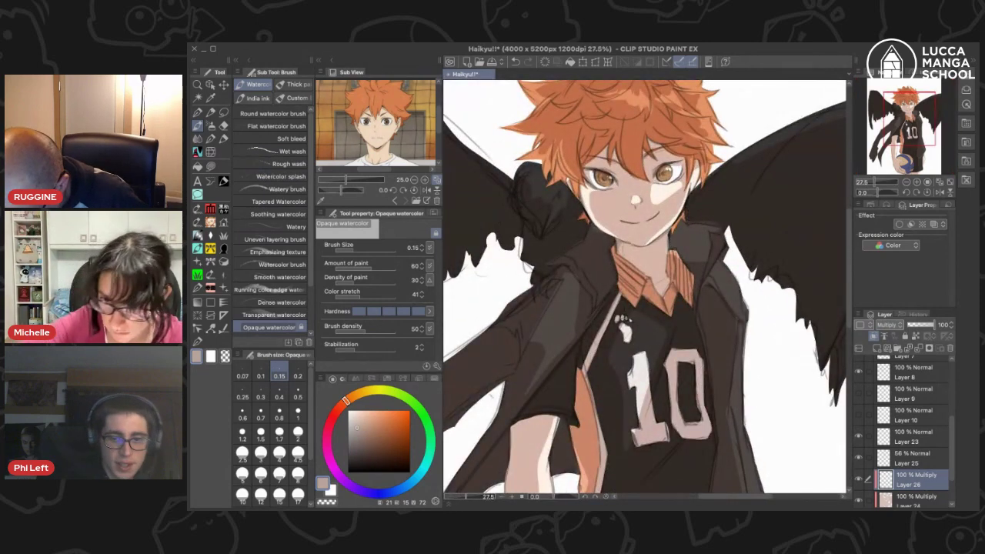
left_click(211, 166)
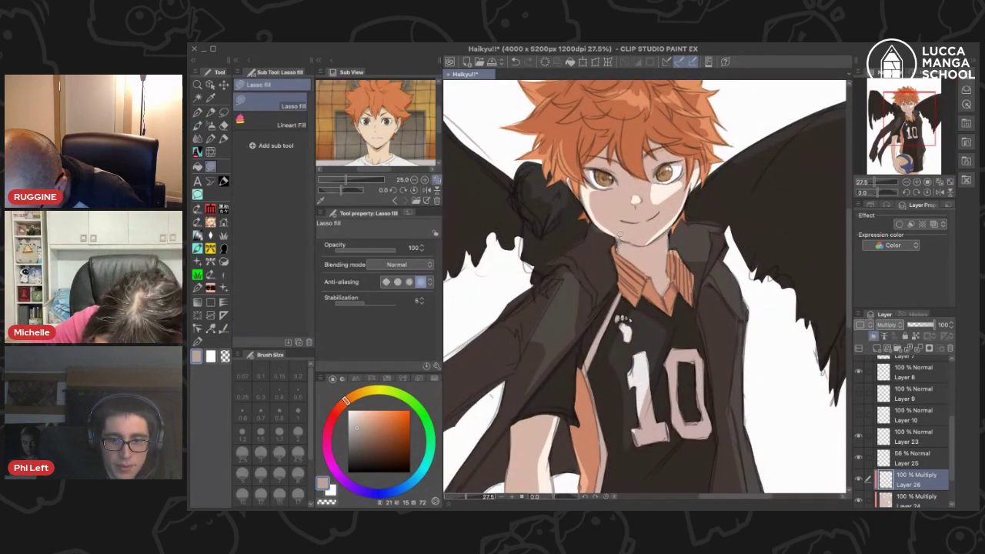
left_click_drag(644, 247, 679, 218)
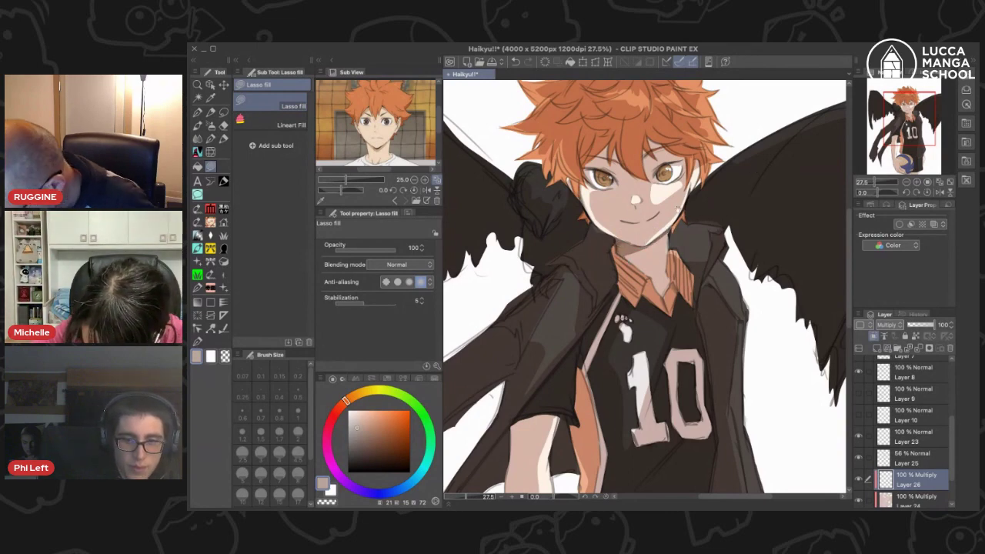
left_click_drag(664, 117, 629, 267)
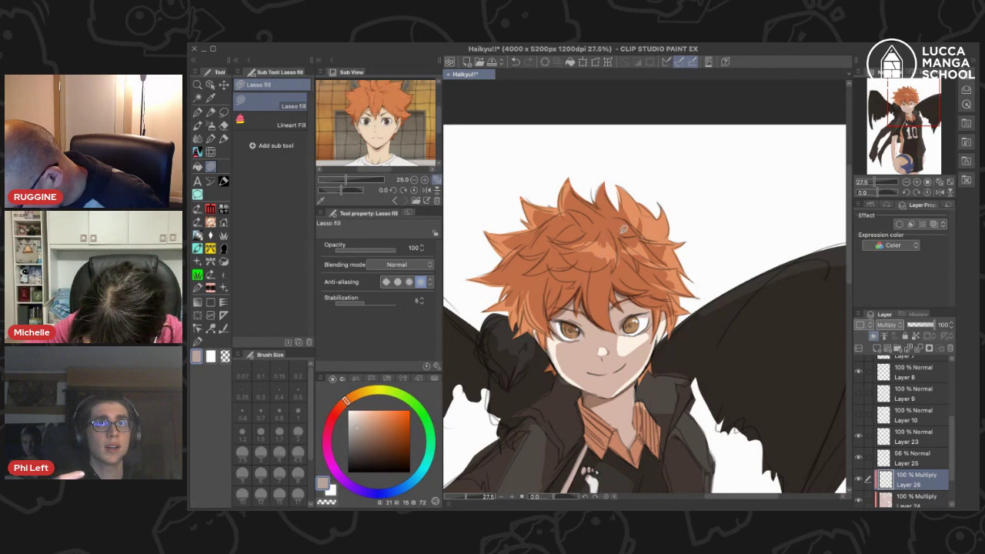
key("ctrl+0")
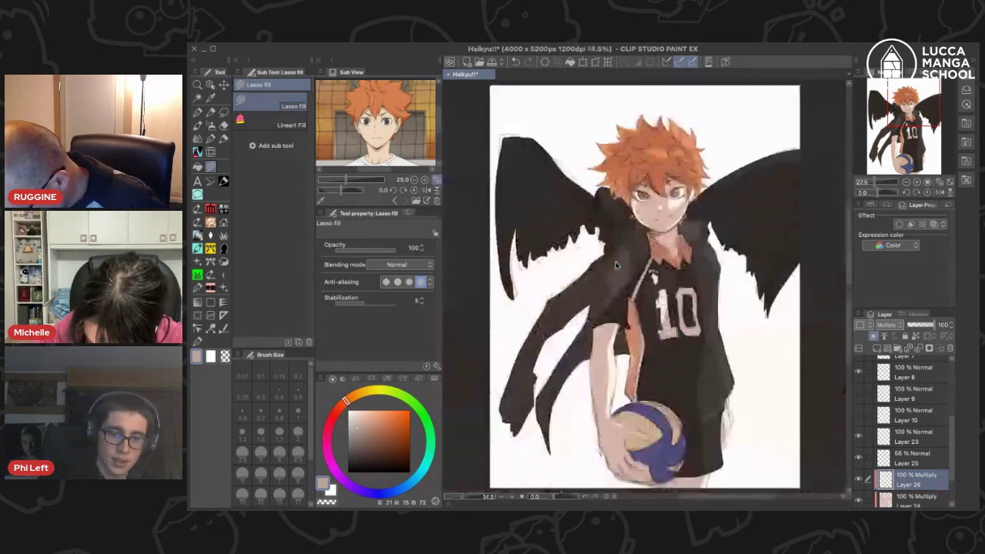
left_click(940, 193)
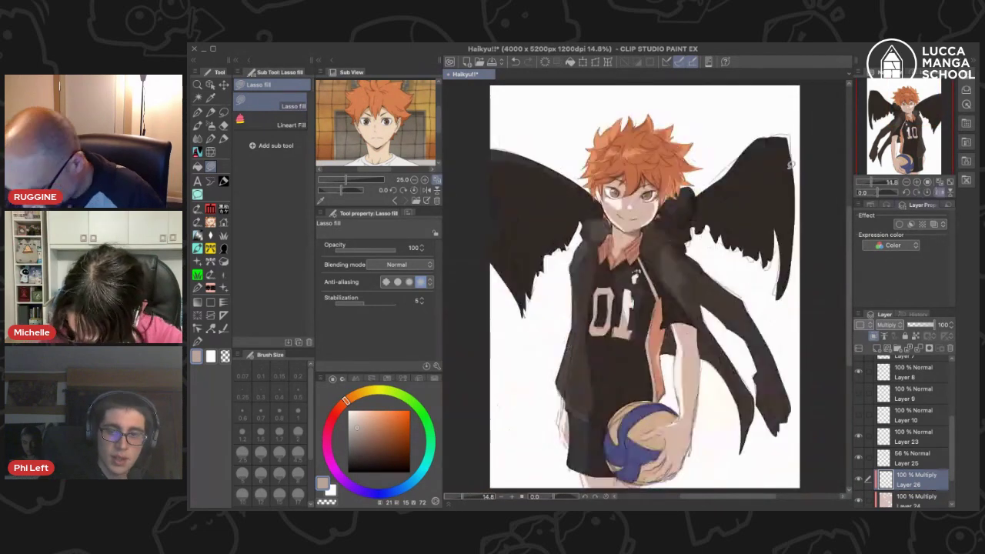
key("h")
scroll(677, 159, "up", 5)
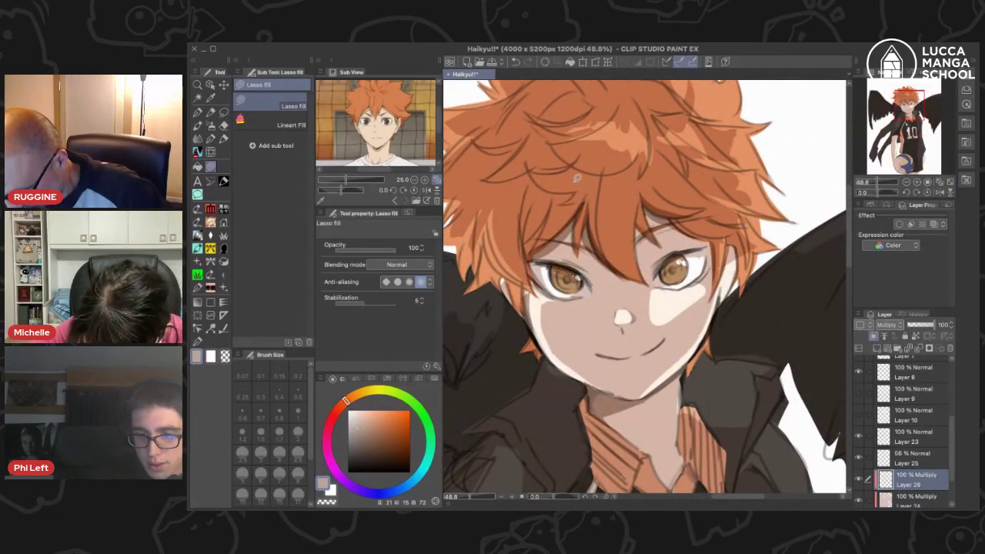
mouse_move(612, 414)
left_mouse_down()
mouse_move(653, 302)
mouse_move(694, 290)
mouse_move(686, 276)
left_mouse_up()
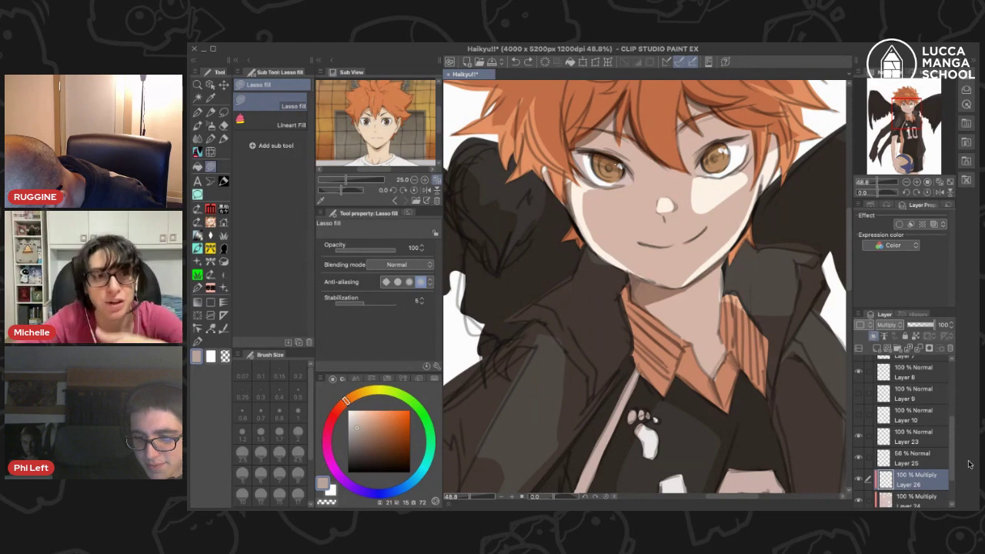
key("super+0")
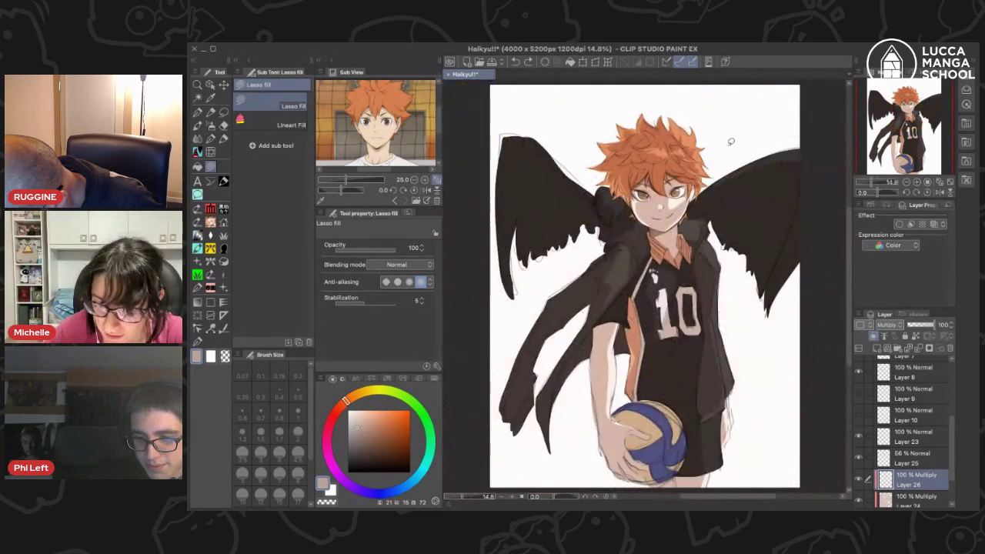
- Fill deeper shadow shapes beneath the strands in the middle of the hair with Lasso fill
scroll(726, 143, "up", 3)
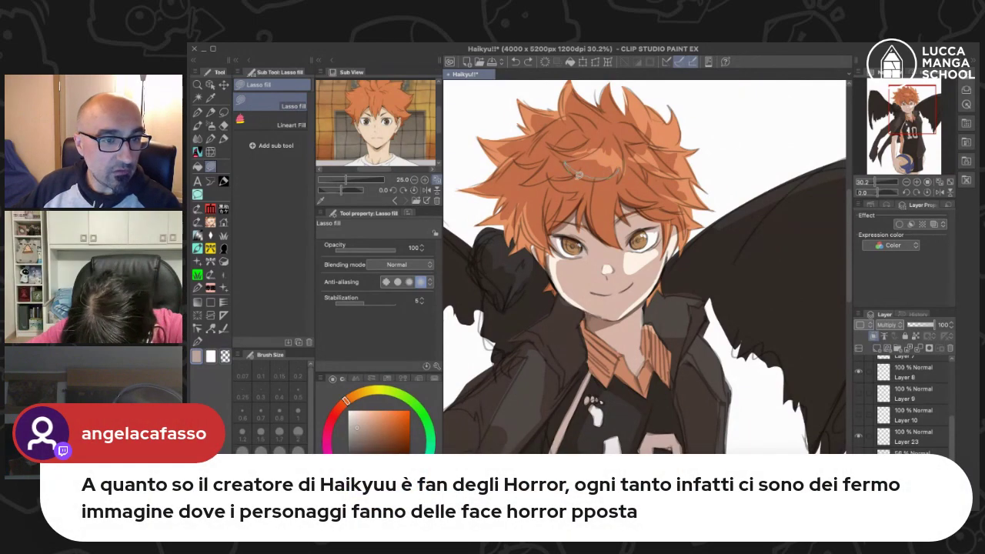
left_click_drag(617, 184, 622, 168)
key("super+0")
scroll(658, 104, "up", 4)
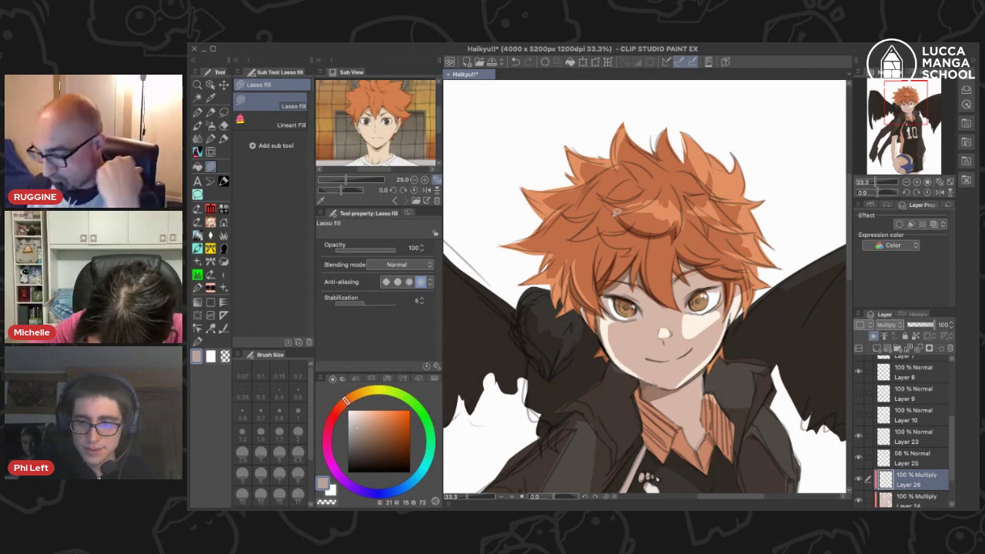
key("super+0")
scroll(620, 122, "up", 2)
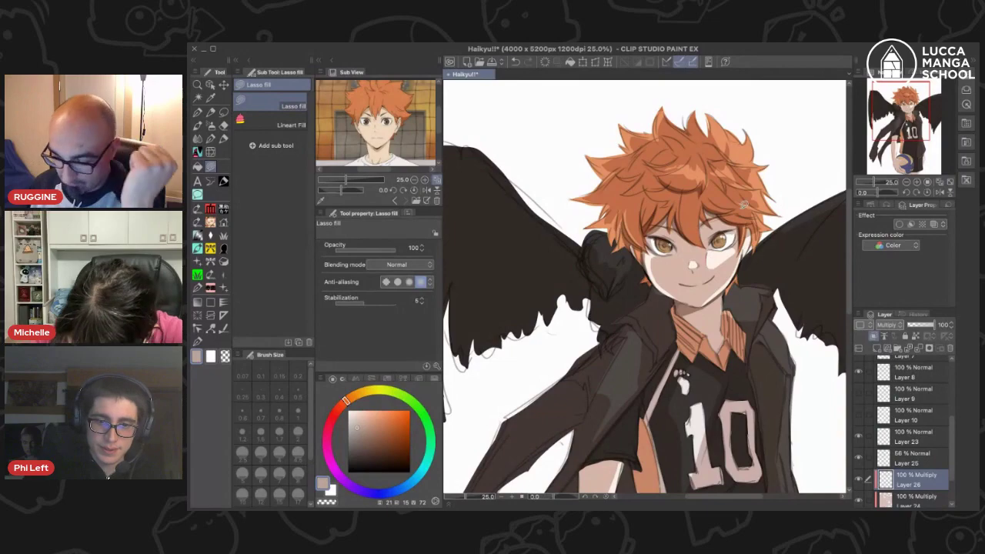
scroll(743, 204, "down", 2)
scroll(653, 106, "up", 3)
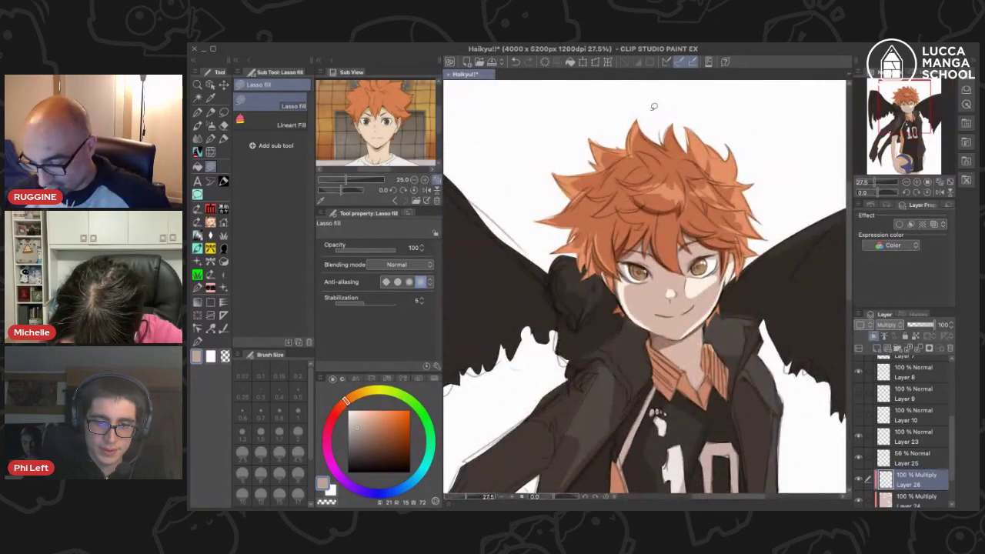
- Check the drawing mirrored and deepen the shadows below the jaw, around the collar and inside the jacket's hood with Lasso fill
key("super+0")
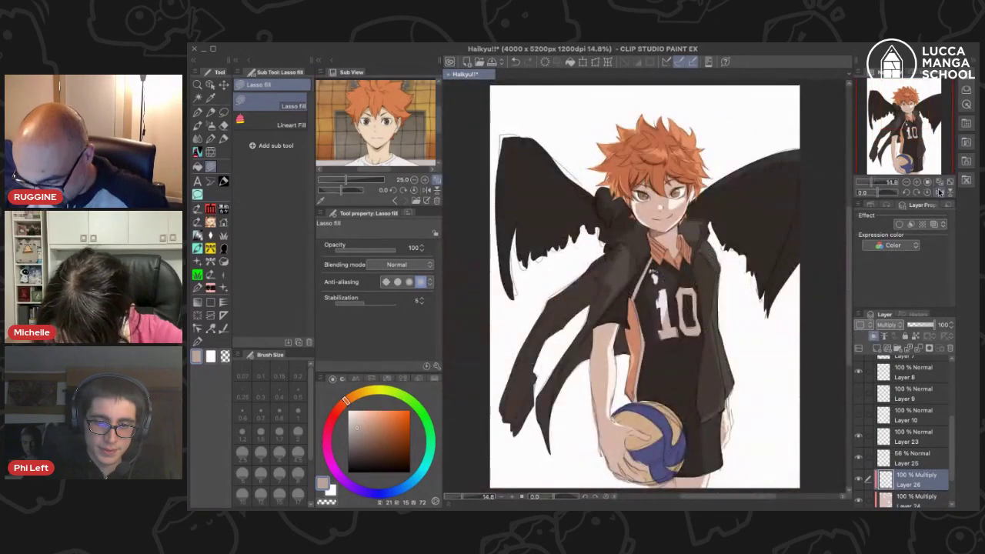
left_click(939, 191)
left_click(939, 191)
scroll(633, 158, "up", 3)
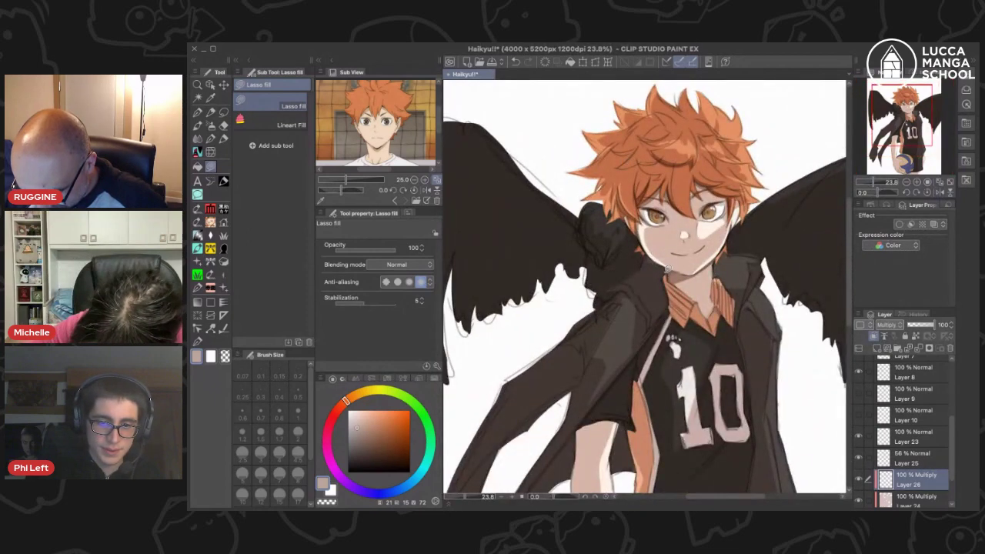
mouse_move(667, 268)
left_mouse_down()
mouse_move(668, 307)
mouse_move(654, 279)
left_mouse_up()
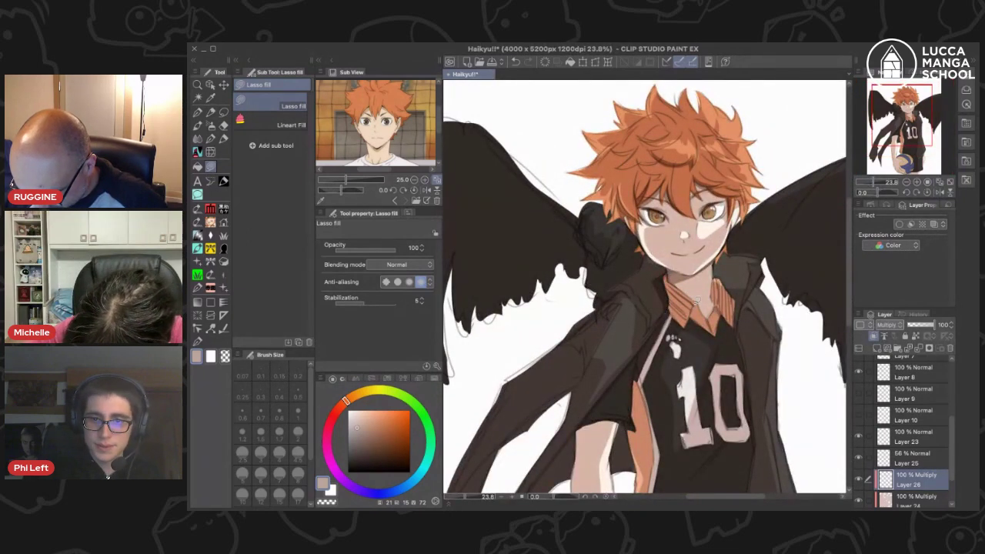
left_click_drag(713, 323, 698, 289)
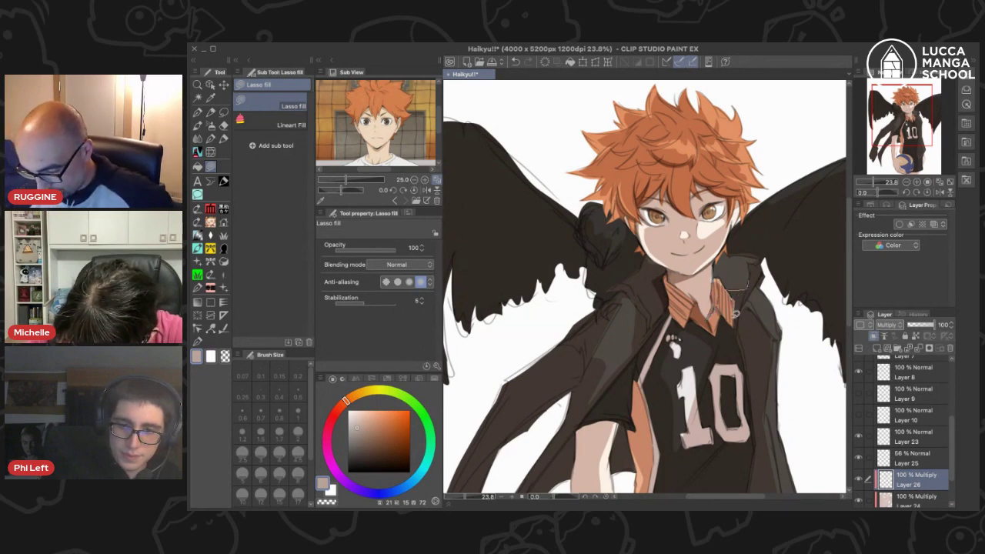
left_click_drag(750, 290, 752, 282)
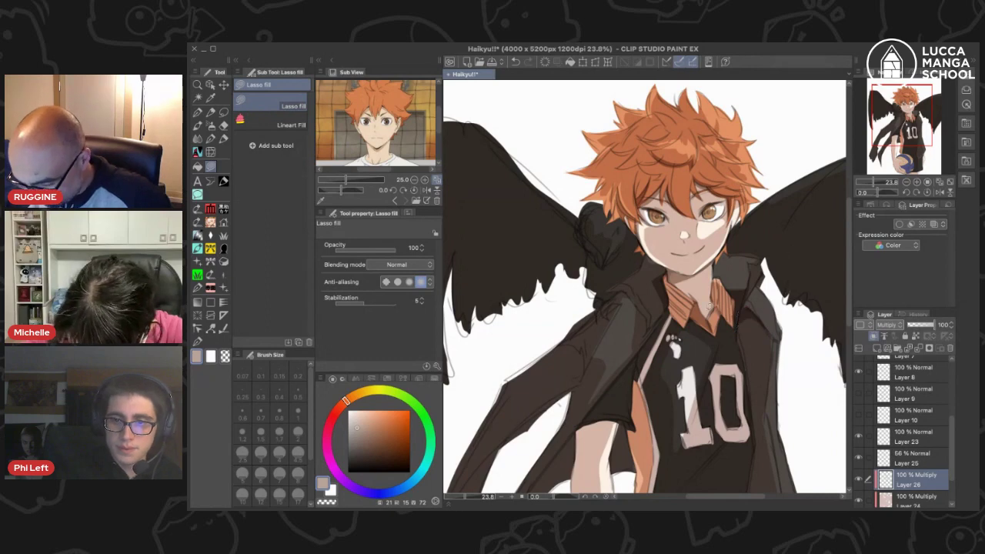
mouse_move(709, 307)
left_mouse_down()
mouse_move(771, 207)
mouse_move(697, 254)
mouse_move(654, 312)
mouse_move(733, 219)
left_mouse_up()
mouse_move(695, 266)
left_mouse_down()
mouse_move(675, 371)
mouse_move(709, 309)
mouse_move(719, 236)
left_mouse_up()
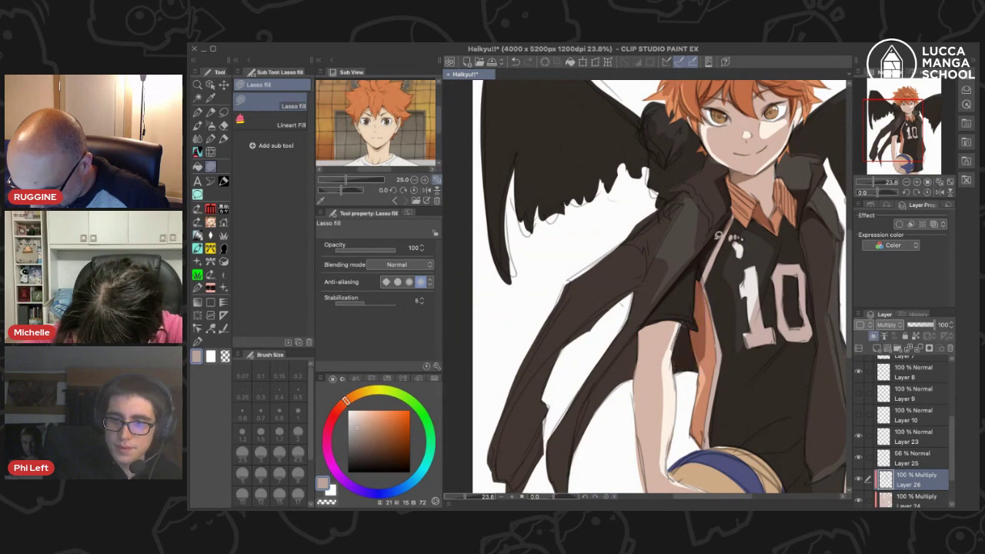
scroll(818, 213, "down", 3)
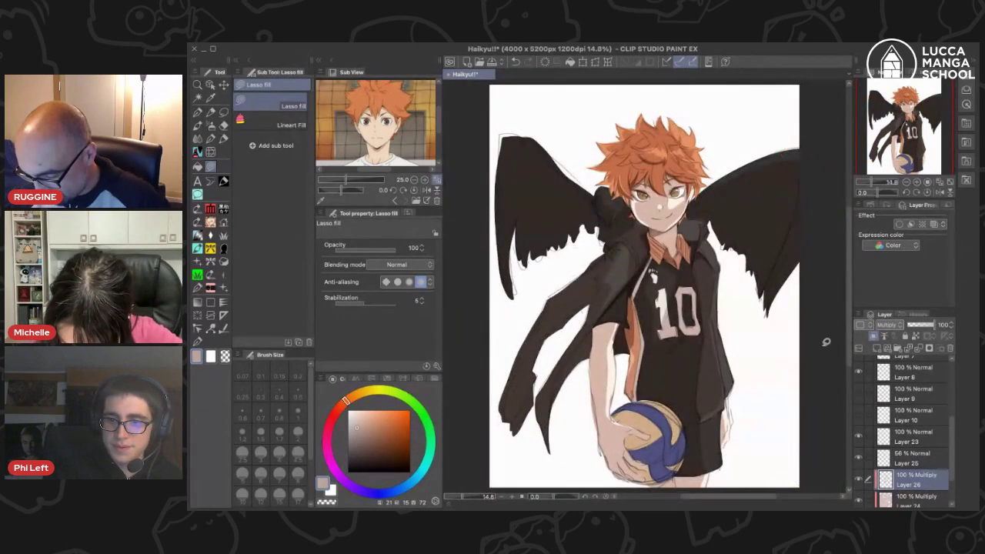
- Fill deeper shadows on the lower jersey, shorts, ball and trailing jacket with Lasso fill, and compare with the layer hidden
mouse_move(693, 368)
left_mouse_down()
mouse_move(703, 420)
mouse_move(687, 421)
mouse_move(650, 384)
left_mouse_up()
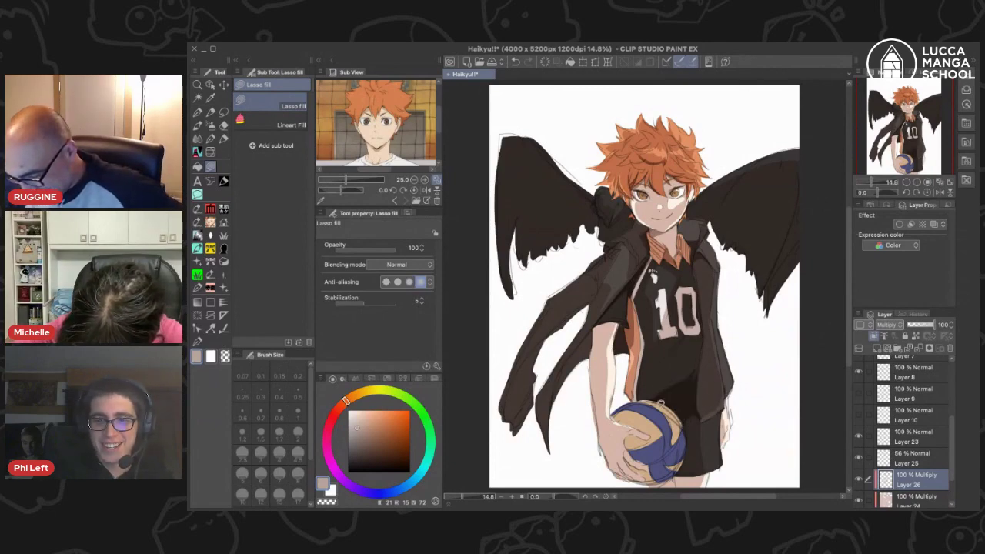
mouse_move(682, 423)
left_mouse_down()
mouse_move(639, 459)
mouse_move(640, 472)
mouse_move(634, 461)
mouse_move(638, 473)
mouse_move(692, 444)
mouse_move(661, 489)
mouse_move(651, 476)
mouse_move(691, 414)
mouse_move(686, 488)
left_mouse_up()
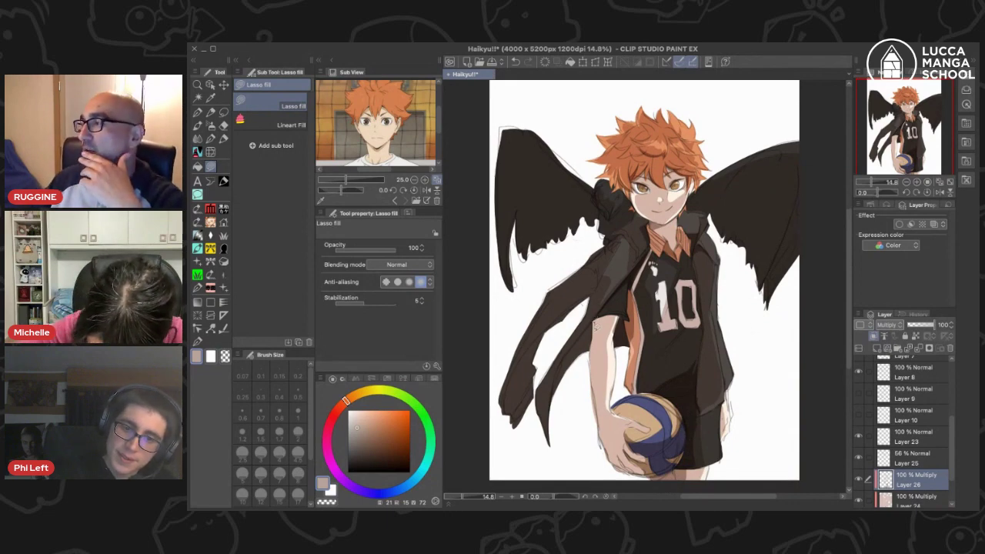
mouse_move(592, 337)
left_mouse_down()
mouse_move(553, 412)
mouse_move(588, 328)
left_mouse_up()
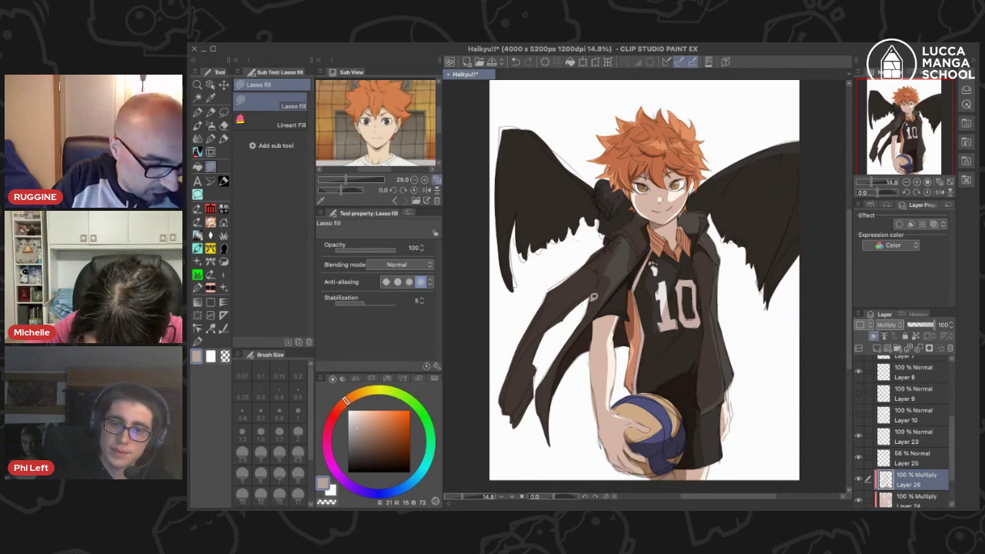
mouse_move(594, 292)
left_mouse_down()
mouse_move(534, 333)
mouse_move(509, 410)
mouse_move(545, 340)
mouse_move(592, 291)
left_mouse_up()
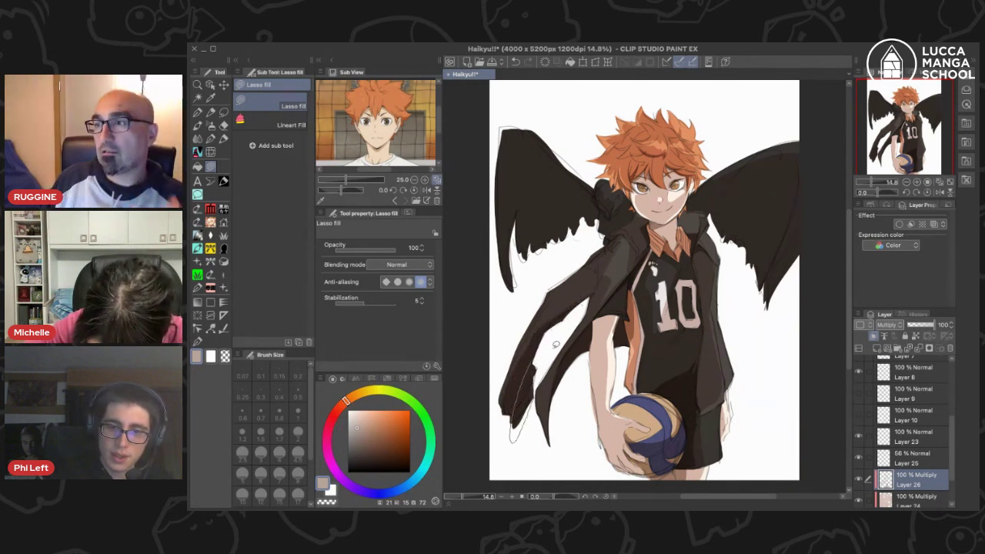
mouse_move(625, 235)
left_mouse_down()
mouse_move(594, 290)
mouse_move(627, 222)
mouse_move(638, 248)
mouse_move(604, 210)
mouse_move(611, 225)
mouse_move(637, 219)
mouse_move(641, 201)
mouse_move(617, 262)
mouse_move(619, 238)
left_mouse_up()
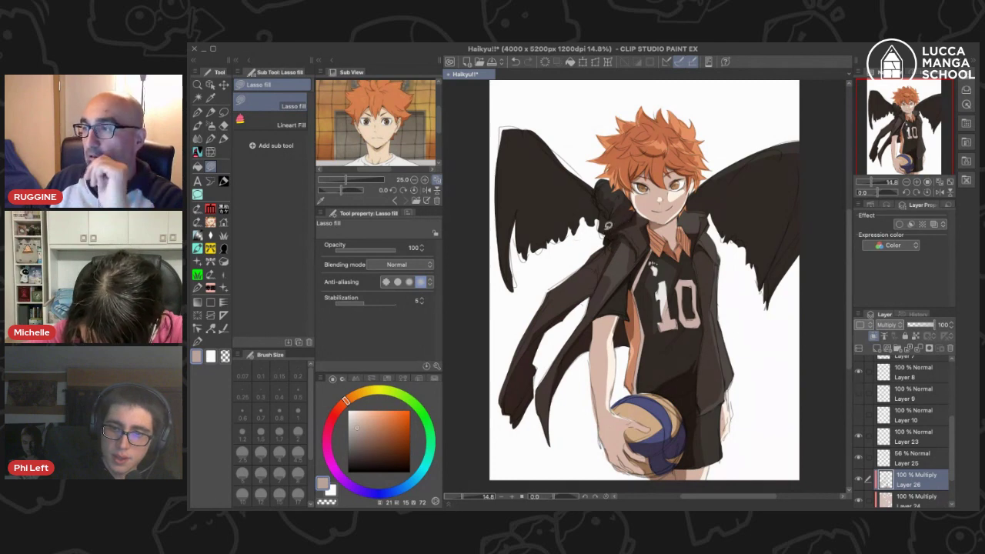
left_click_drag(830, 96, 831, 103)
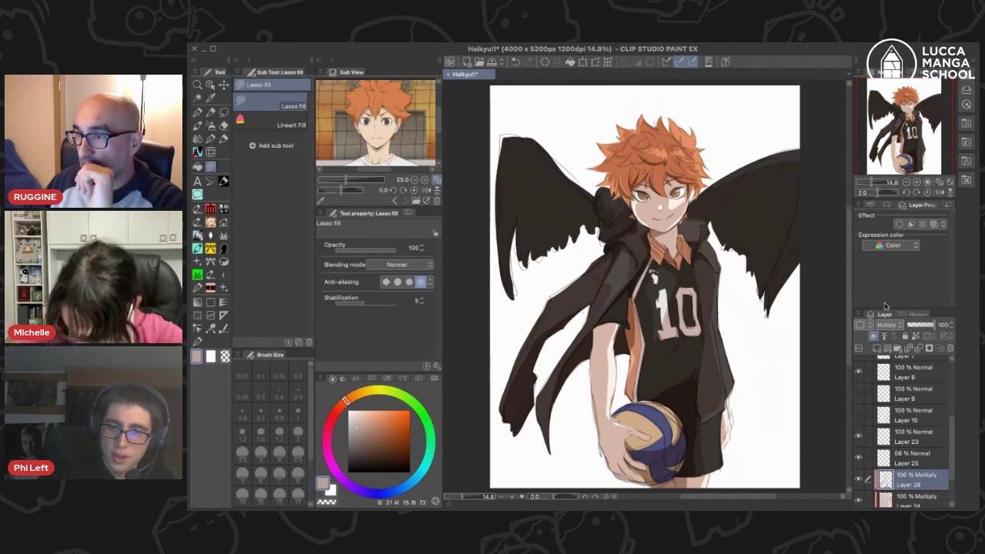
left_click(860, 479)
left_click(860, 480)
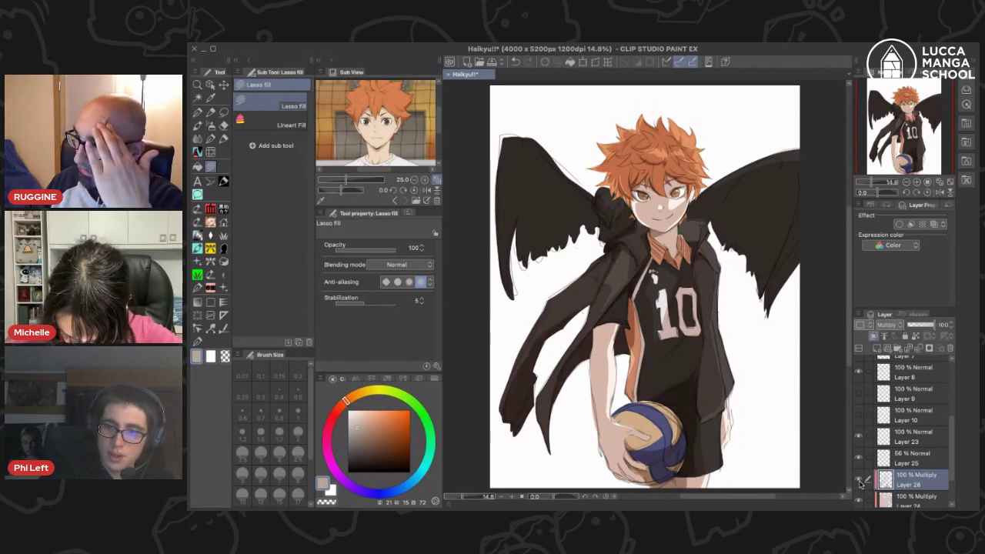
- Fill deeper shadows over both wings and the crow with Lasso fill, checking the drawing mirrored
mouse_move(710, 204)
left_mouse_down()
mouse_move(797, 174)
mouse_move(802, 197)
mouse_move(768, 289)
left_mouse_up()
mouse_move(706, 218)
left_mouse_down()
mouse_move(757, 183)
mouse_move(800, 175)
mouse_move(771, 279)
mouse_move(709, 248)
left_mouse_up()
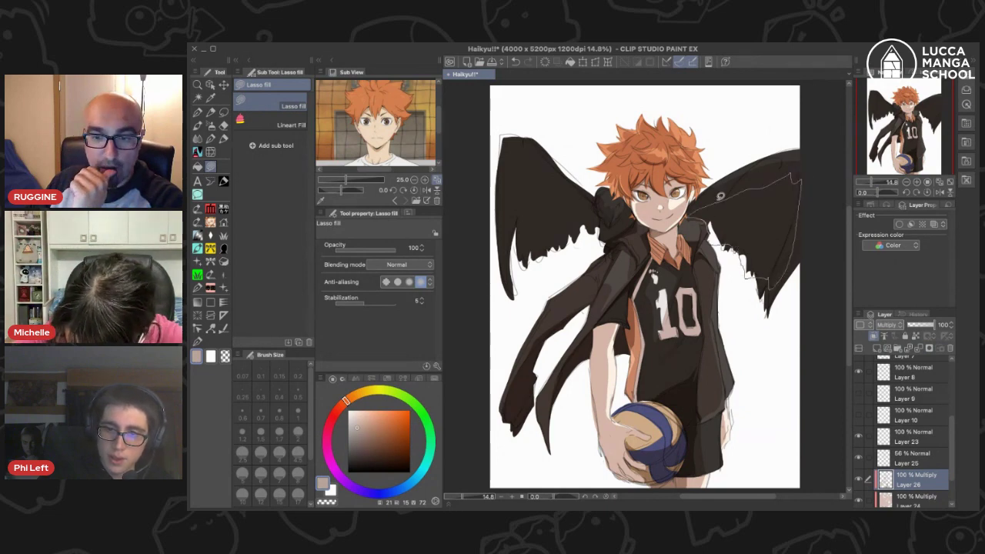
left_click(938, 193)
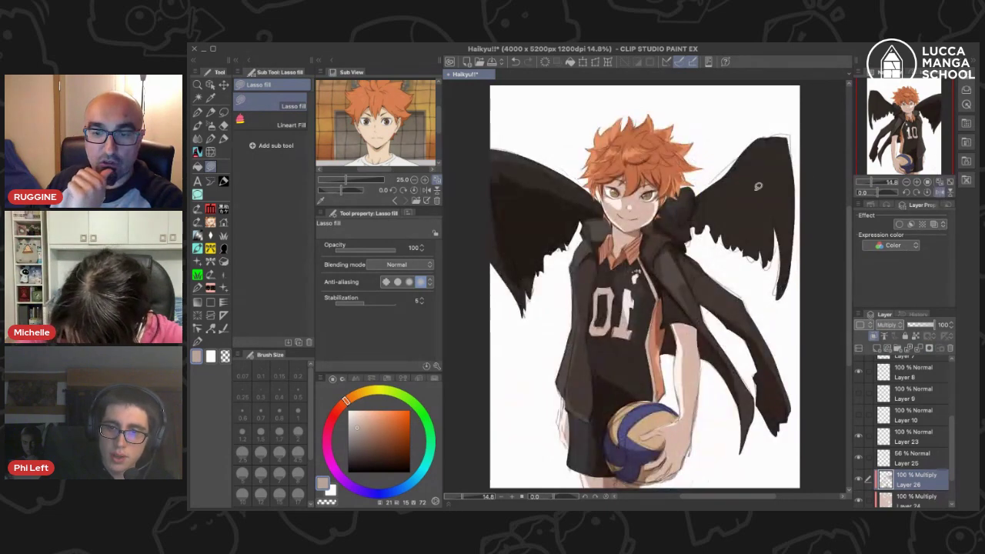
mouse_move(681, 217)
left_mouse_down()
mouse_move(664, 225)
mouse_move(731, 236)
mouse_move(781, 265)
mouse_move(771, 157)
mouse_move(748, 157)
mouse_move(685, 210)
left_mouse_up()
key("h")
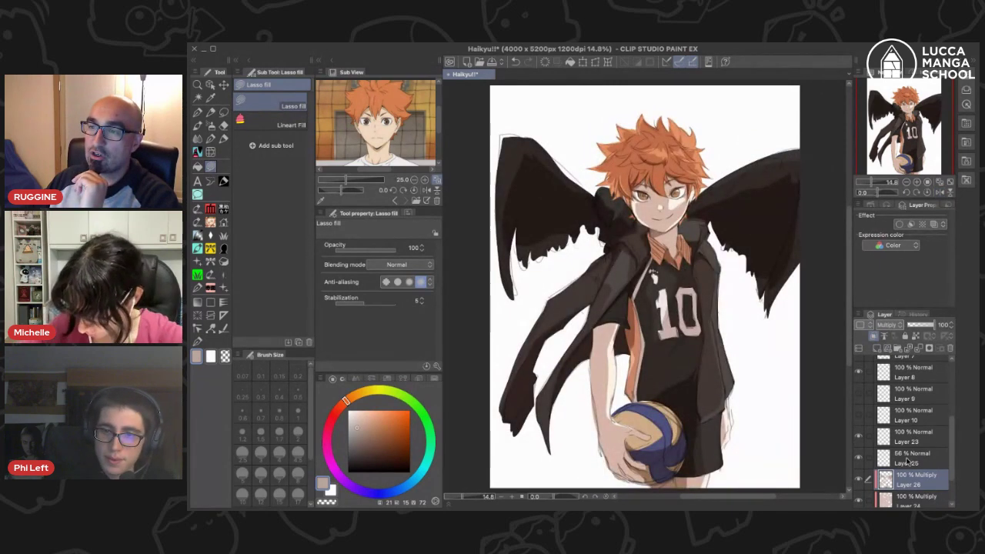
- Add two Normal layers above the deeper Multiply shadow layer and sample white as the drawing colour
left_click(873, 348)
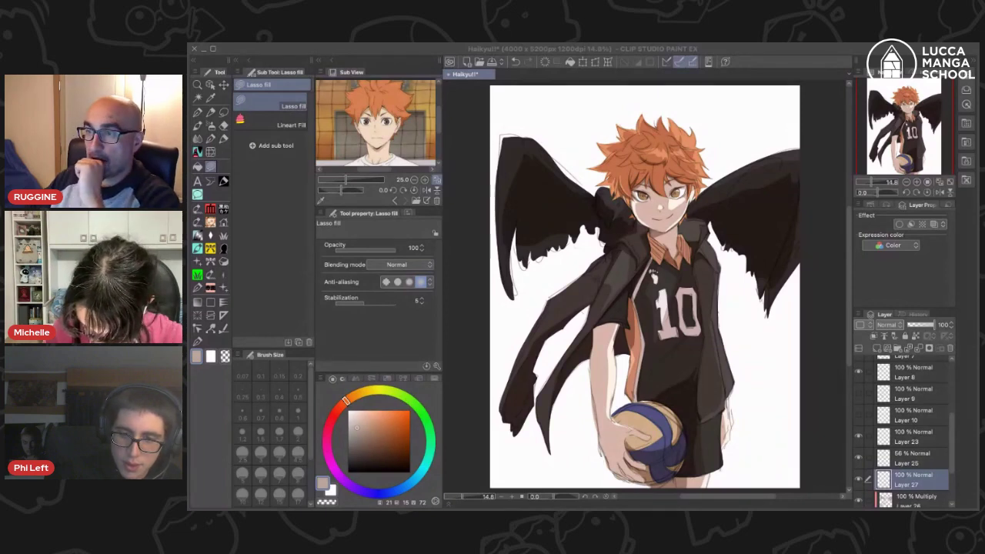
left_click(721, 125)
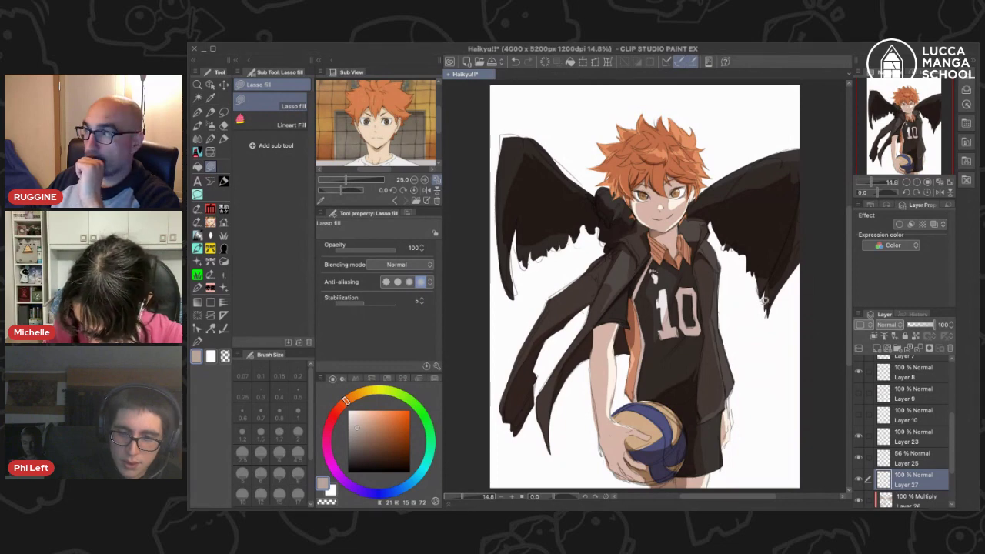
left_click(877, 349)
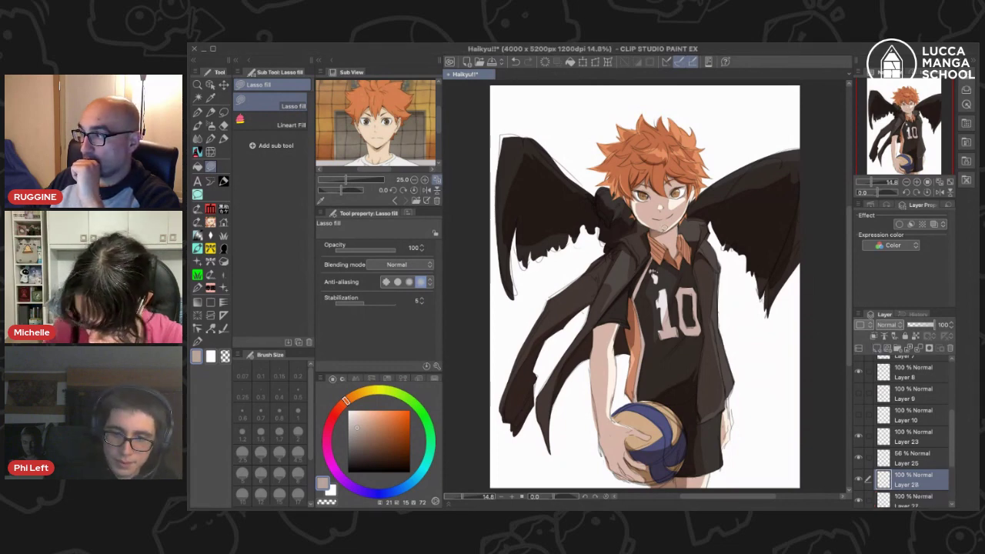
scroll(611, 196, "up", 5)
left_click(582, 174, "alt")
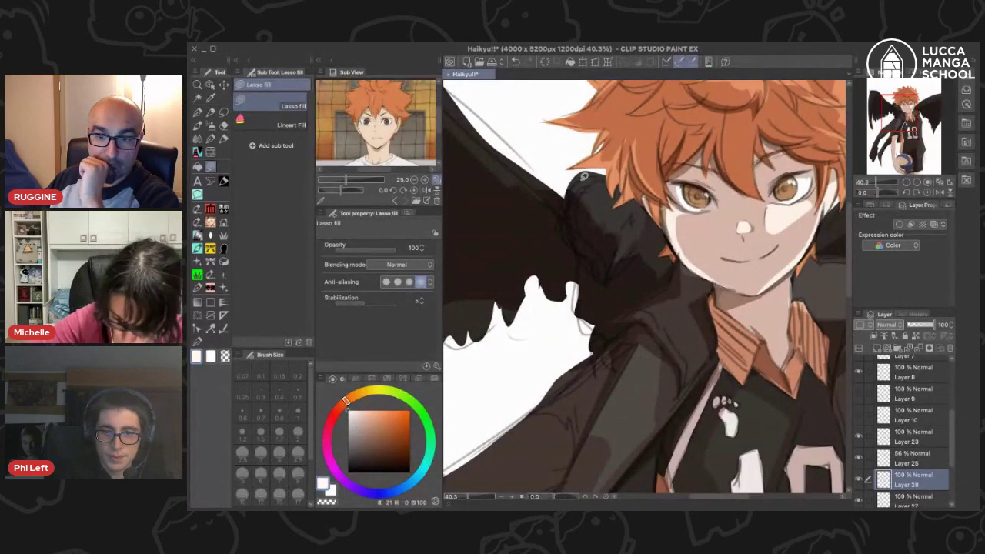
- Move the newest layer to the top of the stack and fill two white eyes on the crow with Lasso fill
left_click_drag(630, 222, 622, 234)
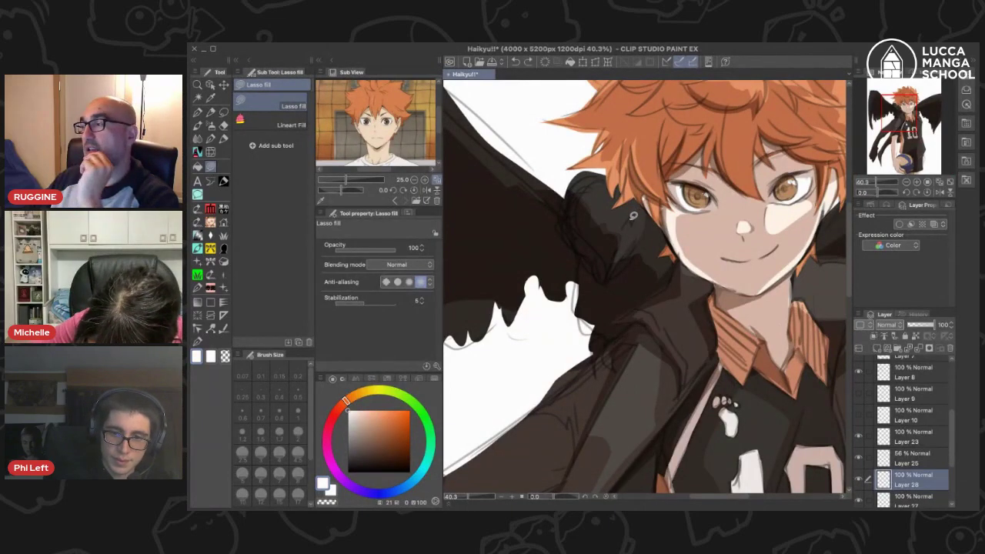
key("ctrl+0")
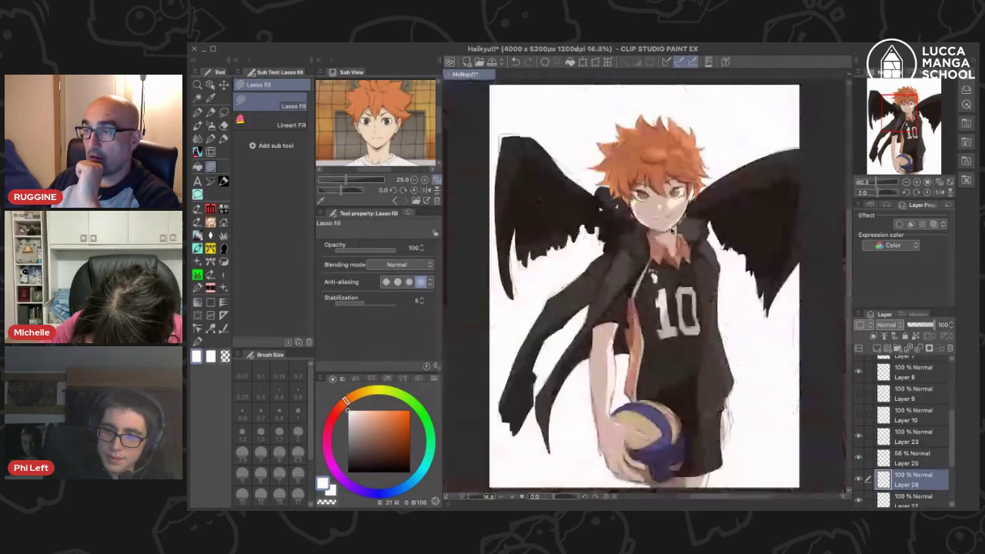
left_click_drag(888, 466, 895, 358)
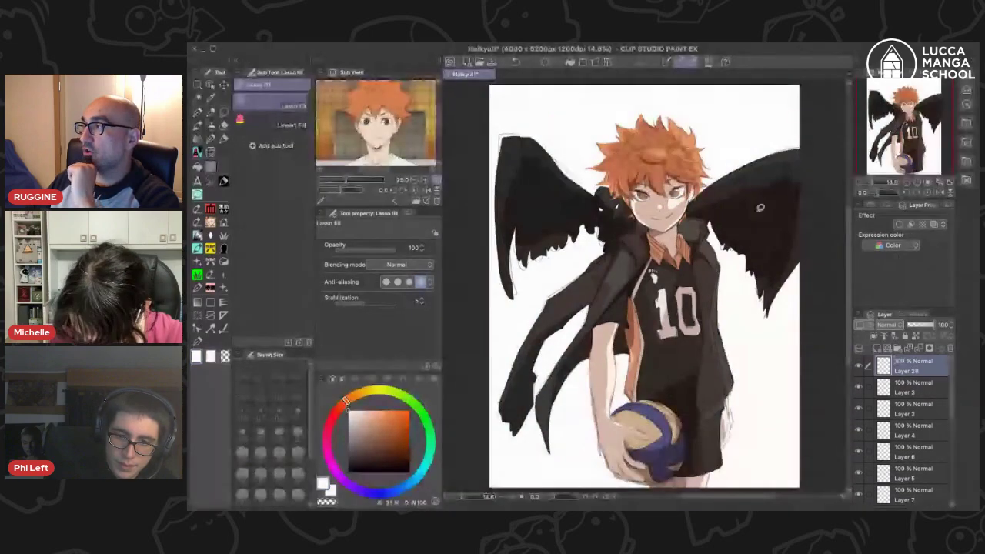
scroll(530, 191, "up", 4)
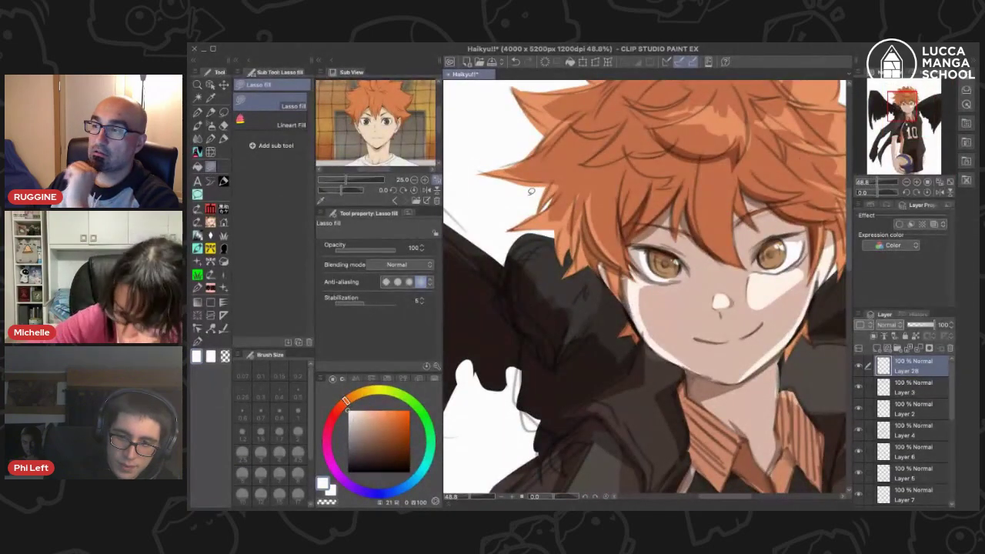
key("super+z")
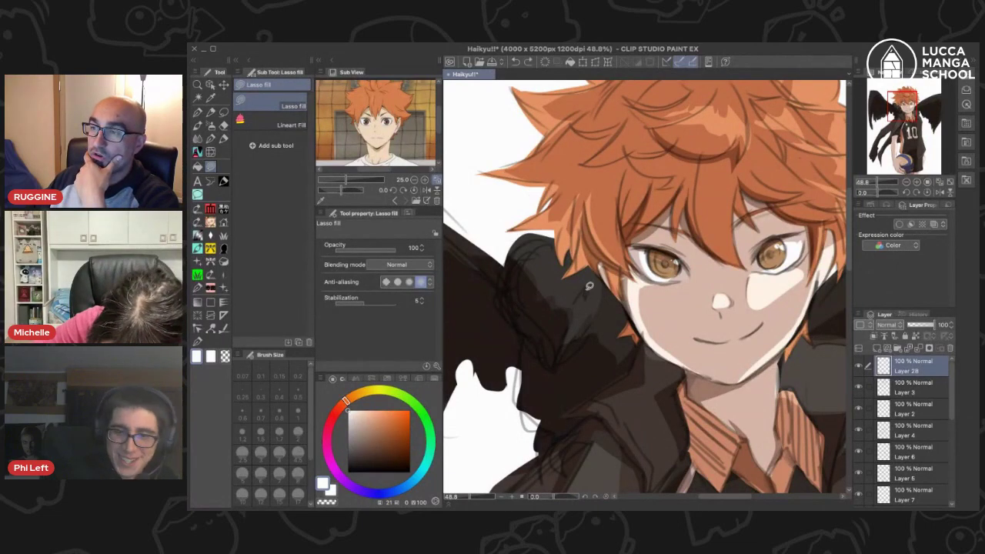
left_click_drag(588, 286, 587, 288)
mouse_move(532, 312)
left_mouse_down()
mouse_move(524, 299)
mouse_move(555, 310)
left_mouse_up()
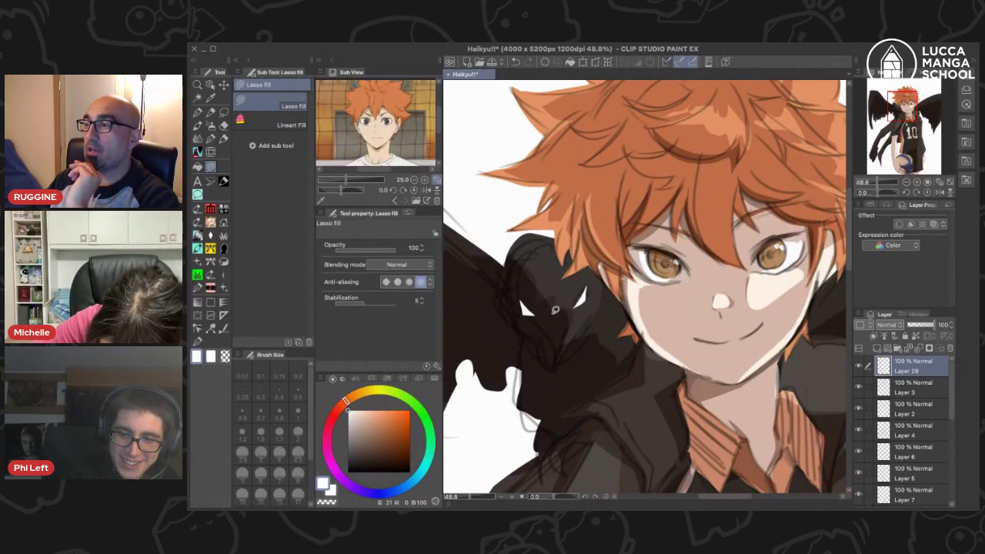
key("super+0")
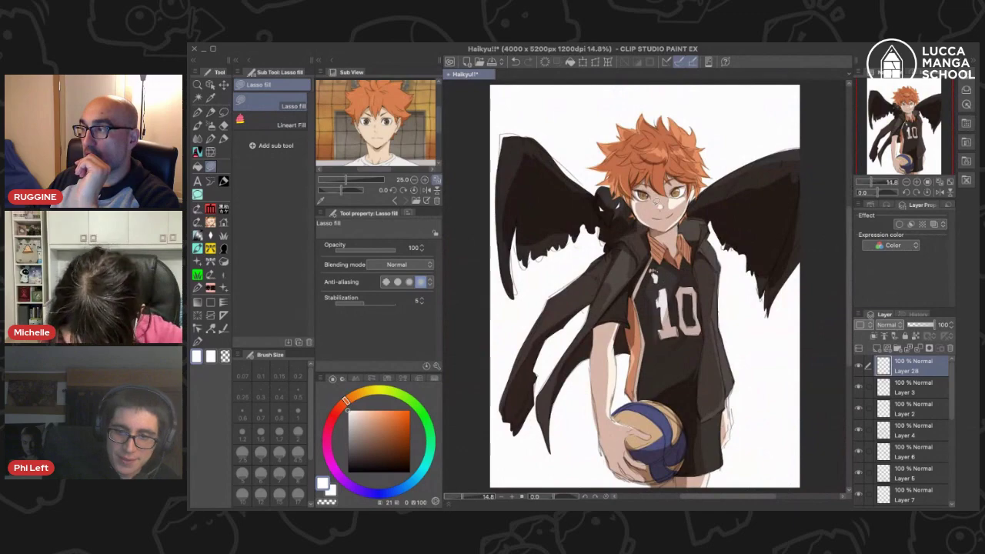
- Check the face close up and the whole drawing mirrored, and add a top layer set to Add (Glow)
left_click_drag(657, 192, 684, 168)
scroll(683, 168, "up", 3)
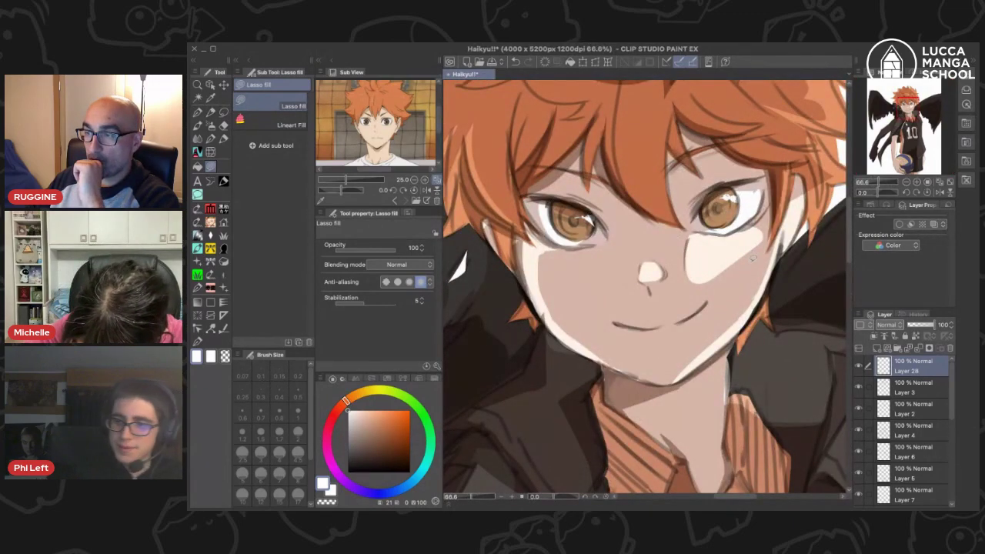
key("ctrl+0")
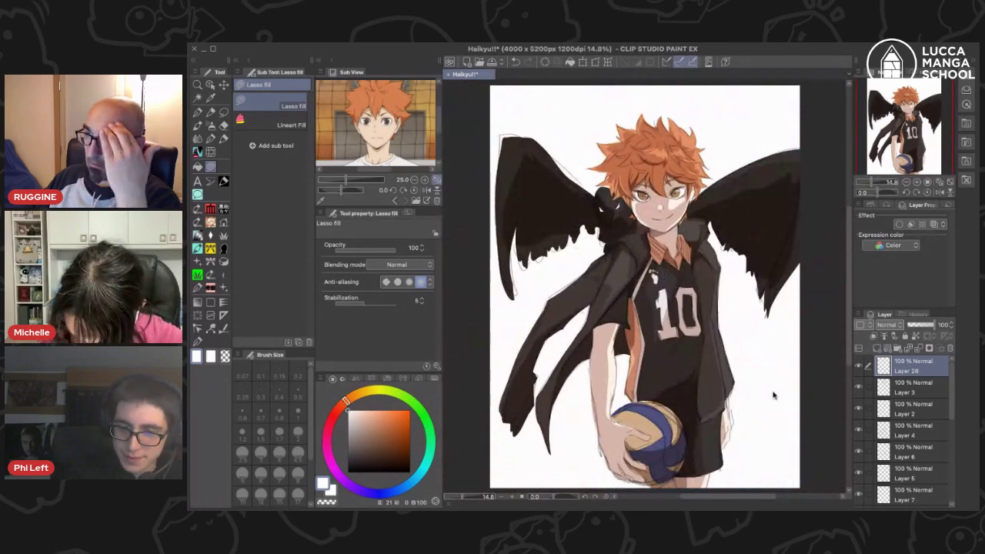
left_click(938, 193)
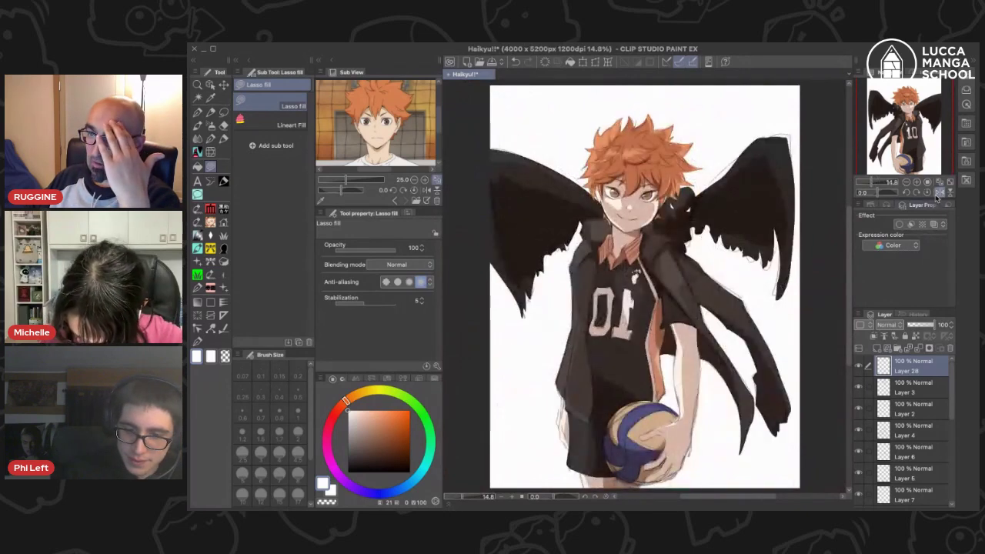
left_click(938, 194)
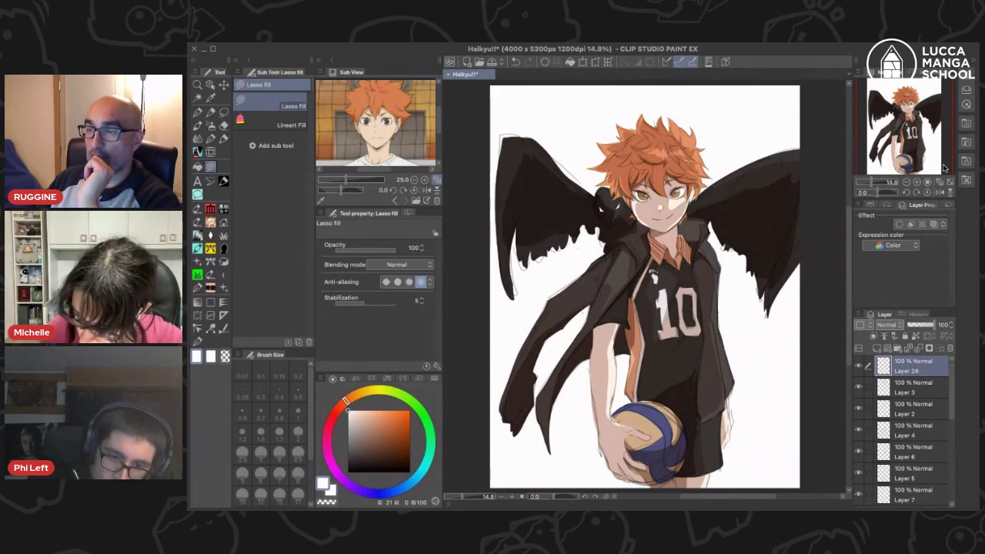
left_click(876, 348)
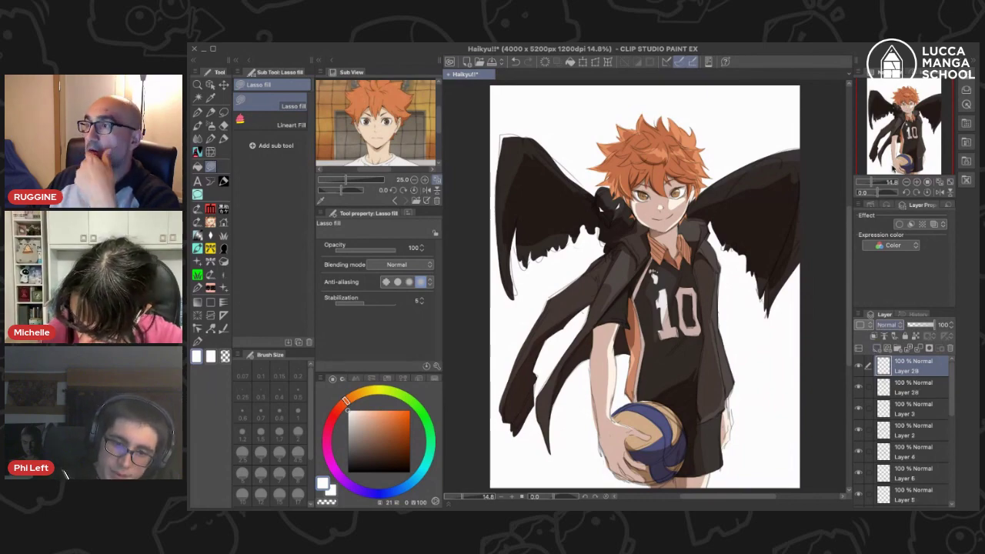
left_click(888, 324)
- Choose the Soft airbrush with a pale peach (hue 21, saturation 20, value 100) and try a glow on the crow's eye at size 0.47
scroll(644, 193, "up", 6)
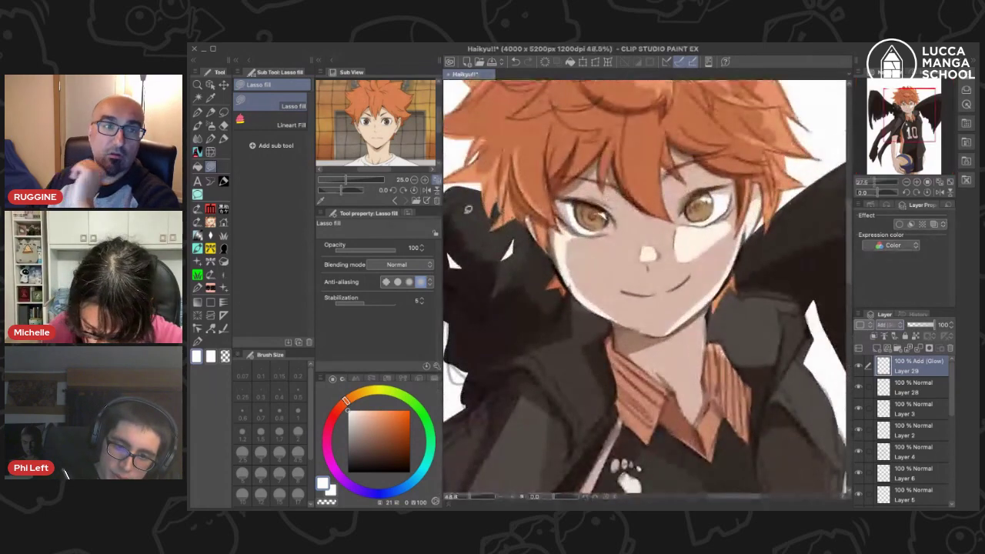
left_click(210, 125)
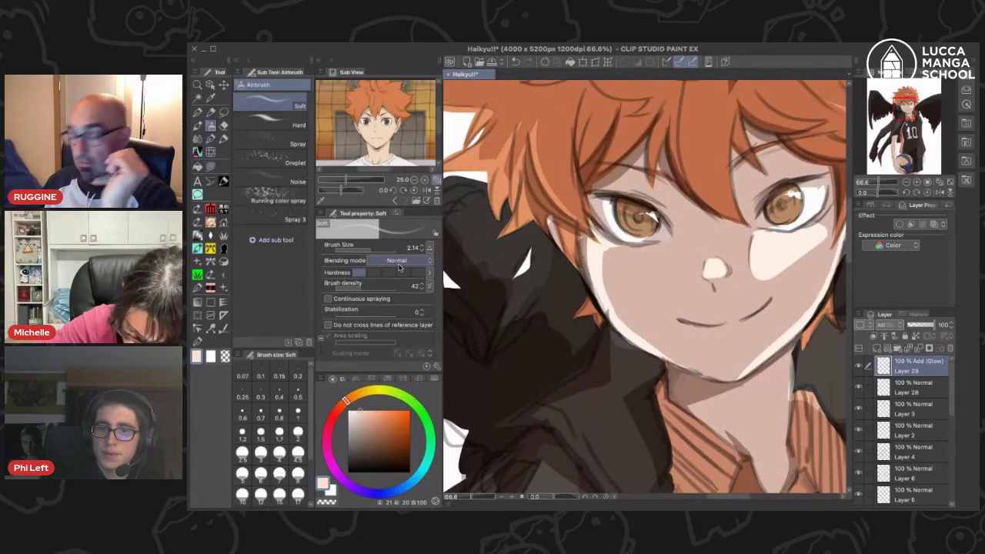
left_click(365, 251)
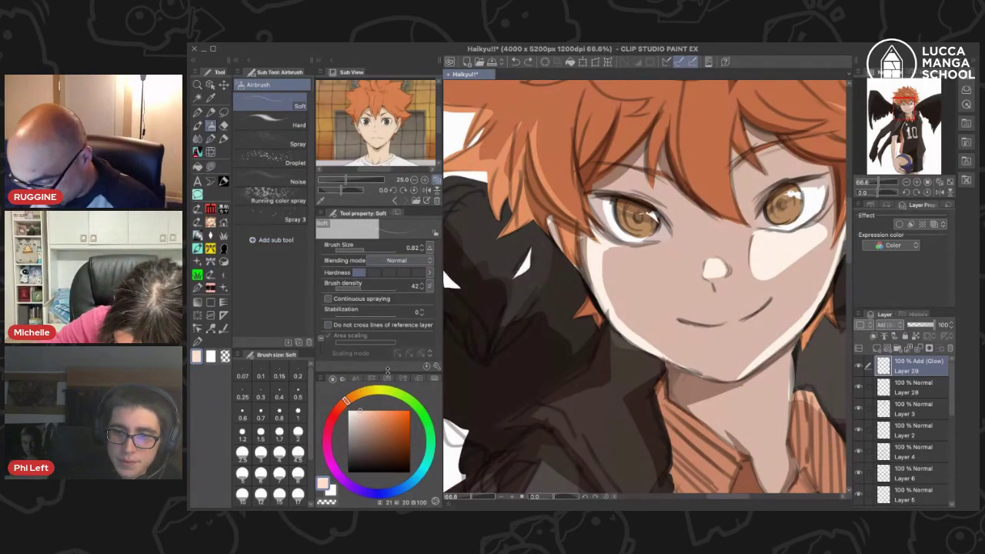
left_click(360, 248)
left_click_drag(517, 272, 529, 254)
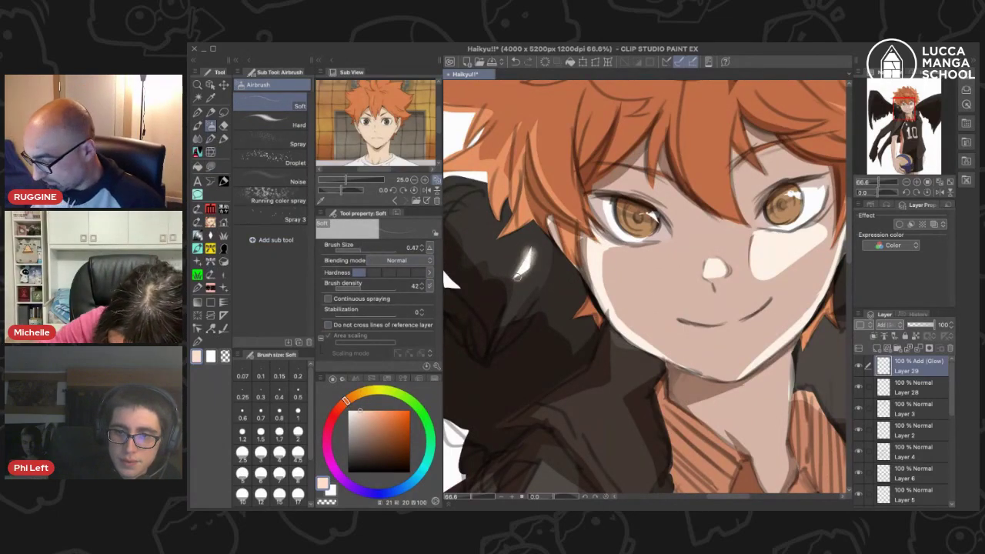
key("super+z")
- Set the airbrush size to 0.96 and paint a soft glow over both of the crow's eyes
left_click(298, 376)
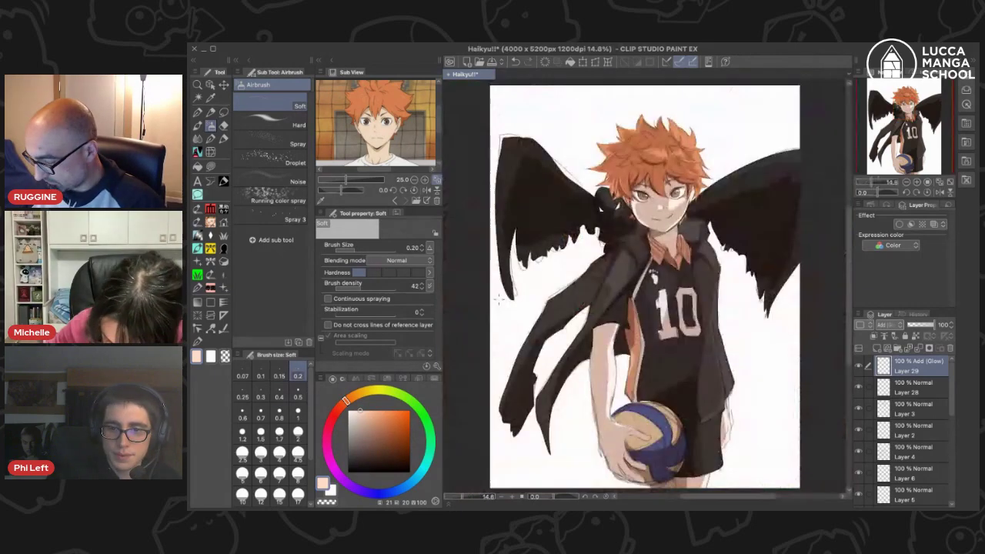
key("ctrl+0")
scroll(607, 110, "up", 3)
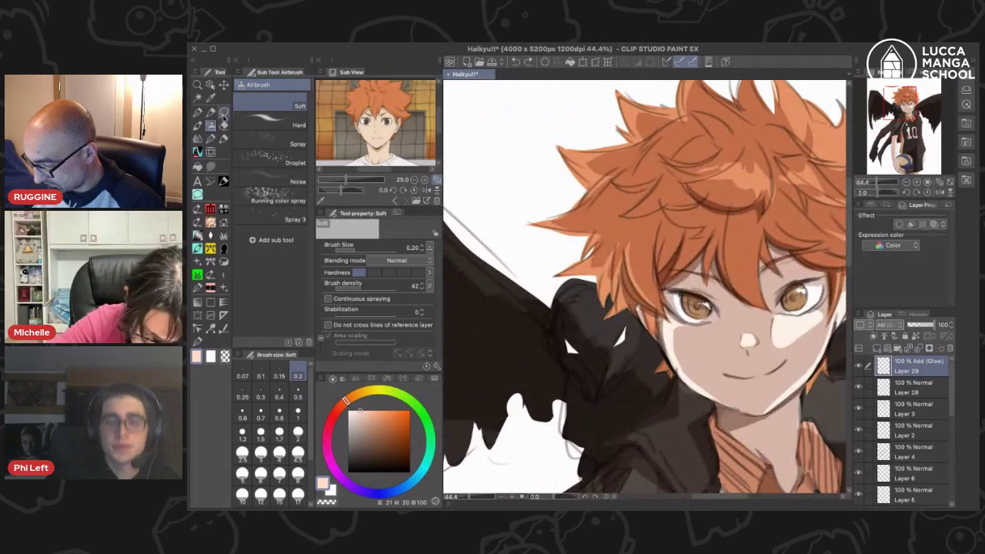
left_click(365, 251)
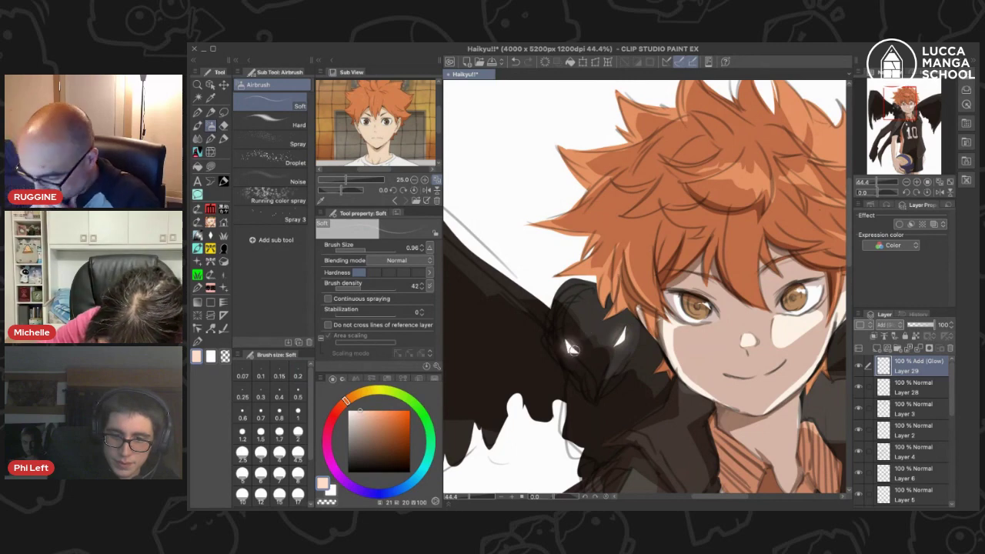
key("ctrl+0")
- Paint soft peach glows over the character's irises with the Soft airbrush at size 0.96
scroll(674, 160, "up", 6)
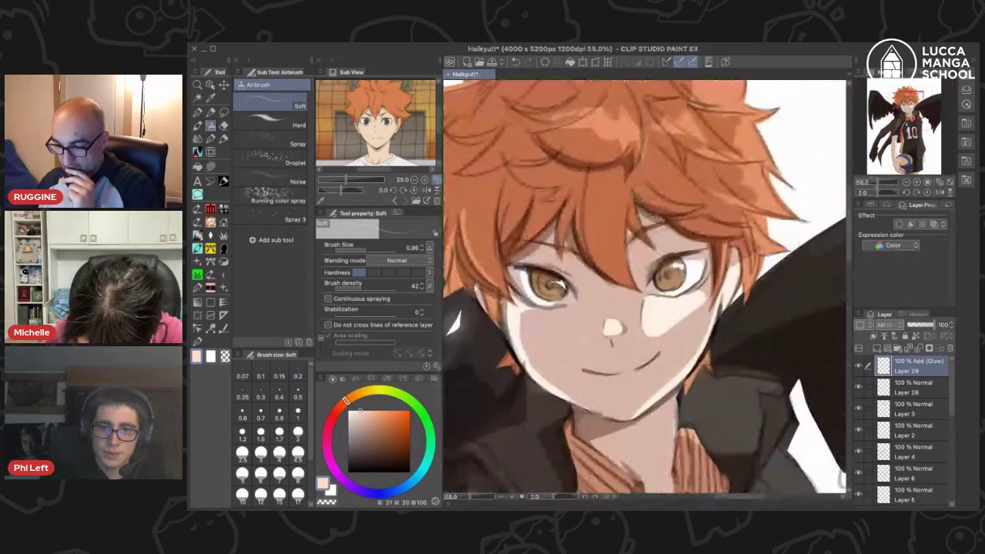
left_click_drag(549, 288, 557, 281)
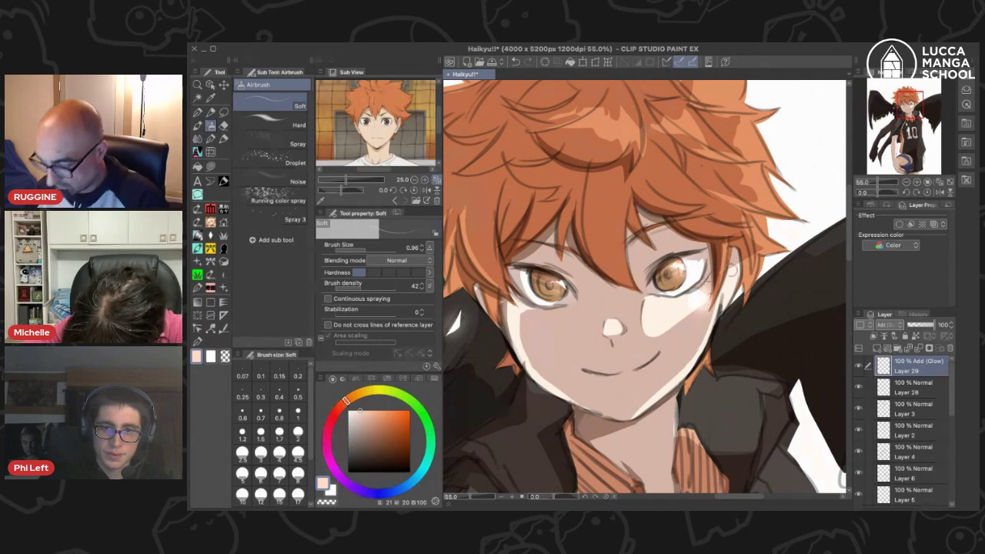
- Adjust the Soft airbrush size and paint a peach glow around the character's eye and lit cheek
key("ctrl+0")
scroll(838, 173, "up", 2)
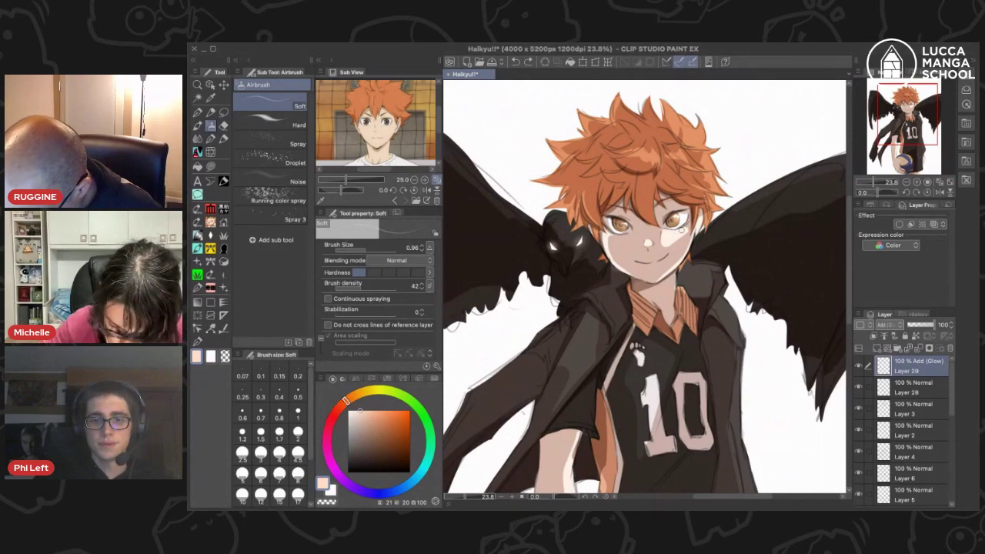
left_click(369, 250)
left_click_drag(670, 243, 683, 226)
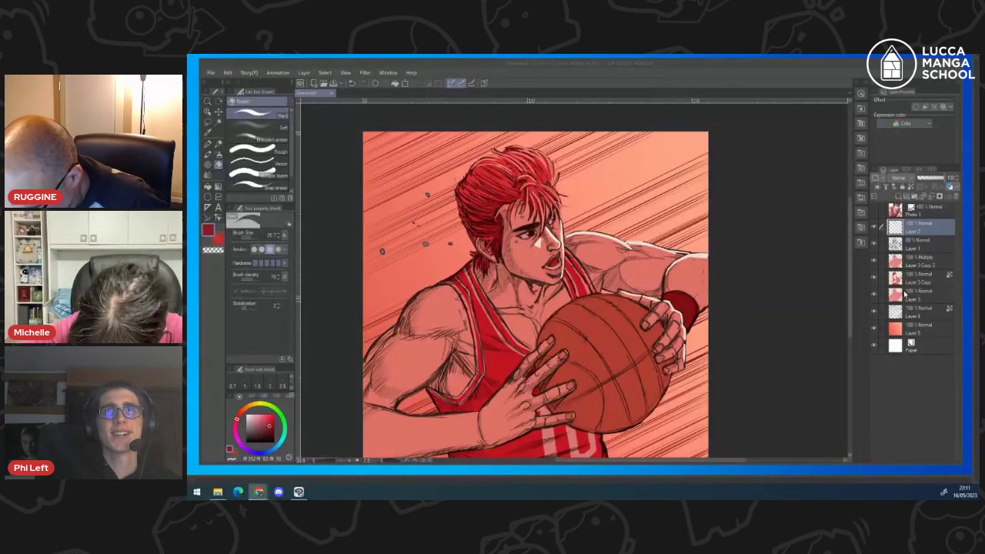
- On the basketball player drawing, sample the pale highlight colour and add G-pen highlights along the face, neck and outstretched arm
left_click(561, 200)
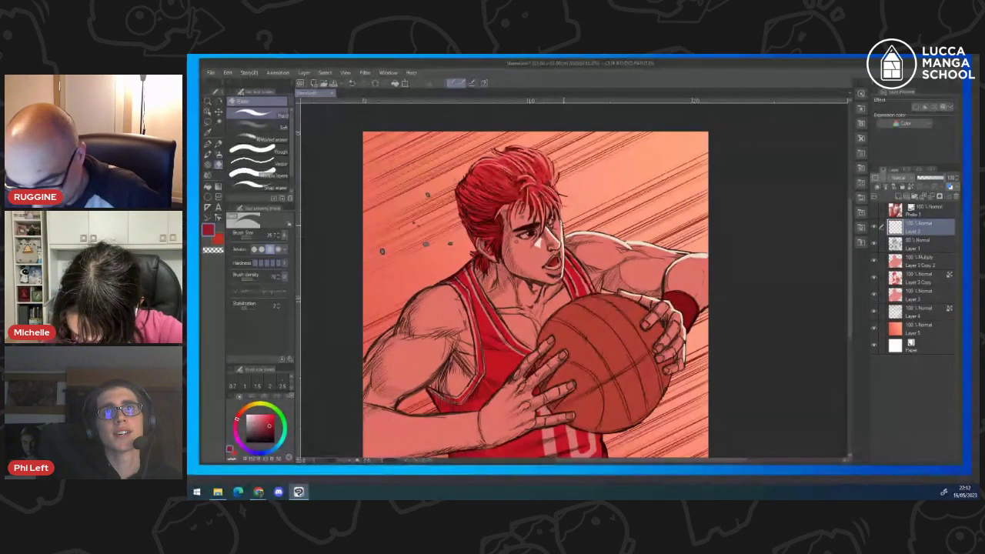
key("i")
left_click(564, 237)
key("p")
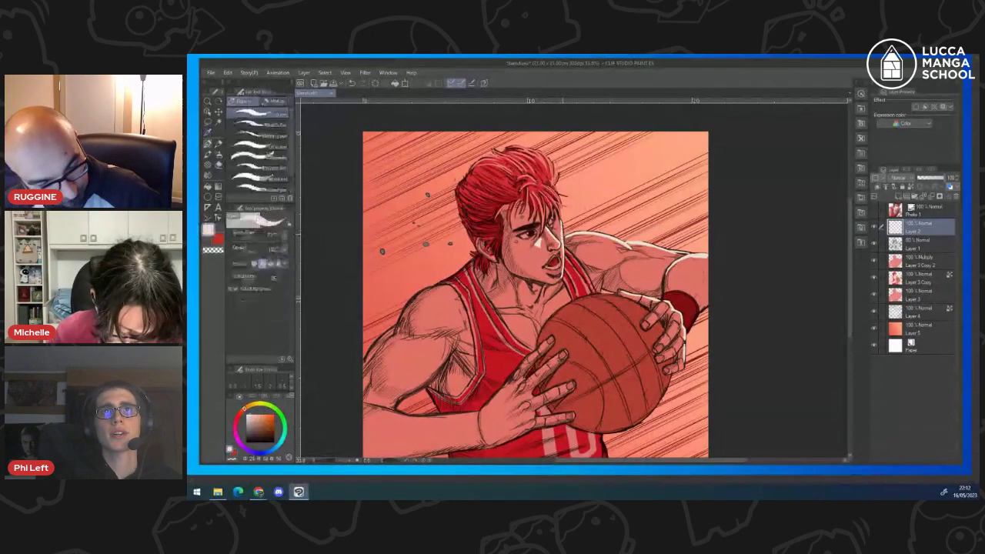
scroll(574, 260, "up", 2)
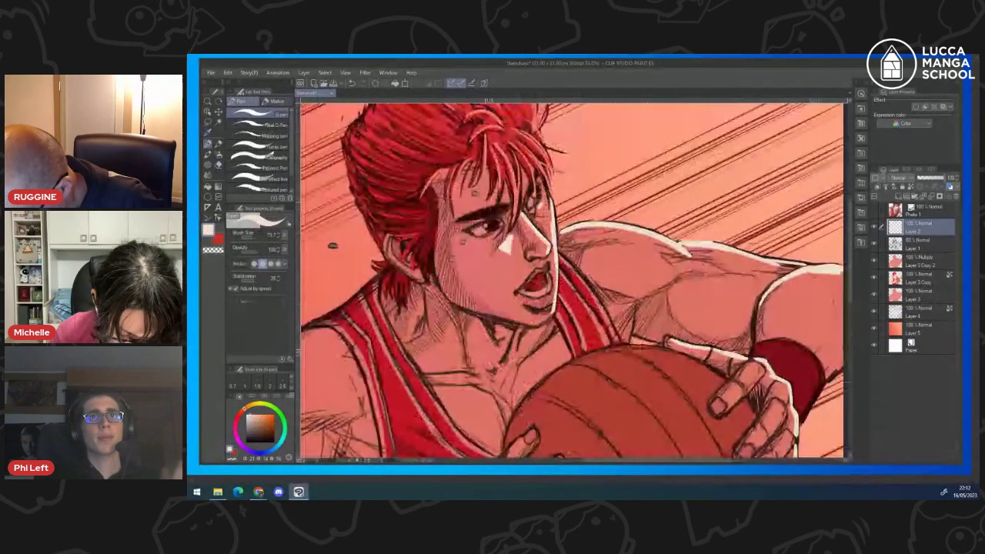
left_click_drag(537, 202, 548, 228)
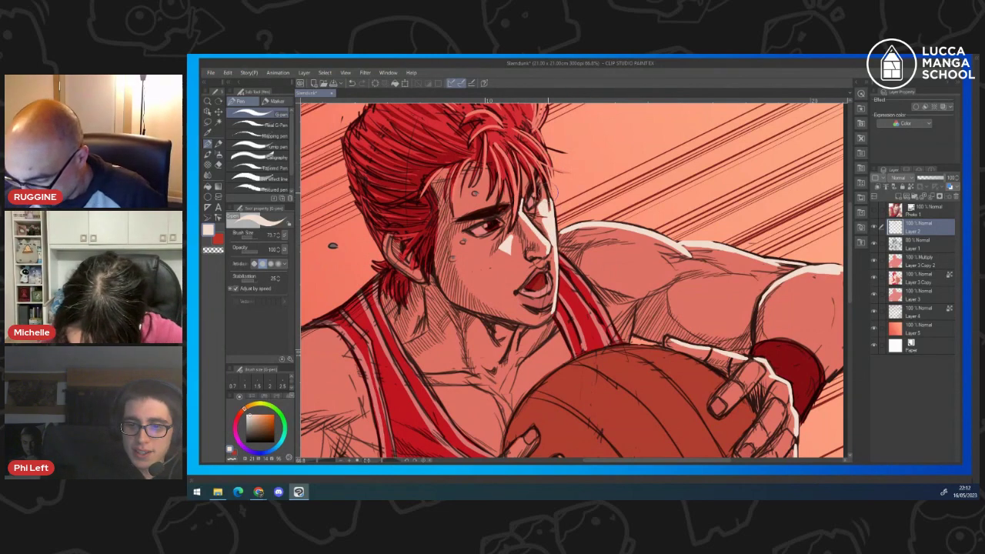
mouse_move(545, 200)
left_mouse_down()
mouse_move(556, 183)
mouse_move(547, 244)
left_mouse_up()
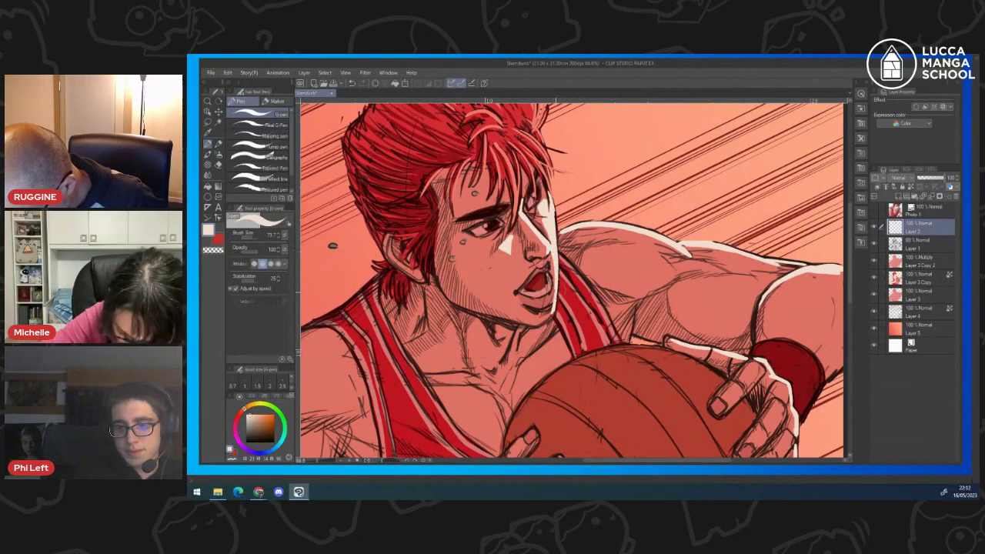
left_click_drag(556, 291, 543, 323)
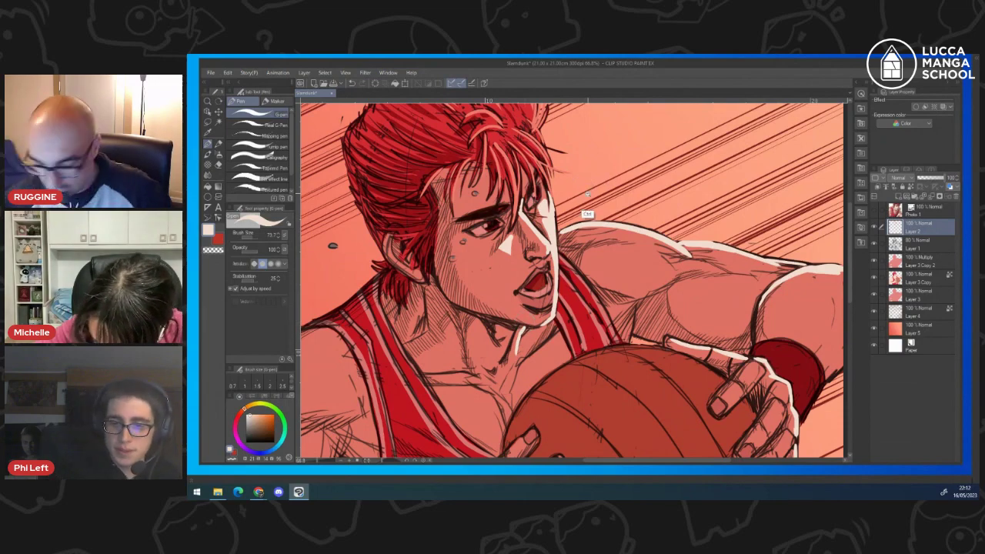
left_click_drag(587, 196, 539, 196)
left_click_drag(659, 213, 672, 213)
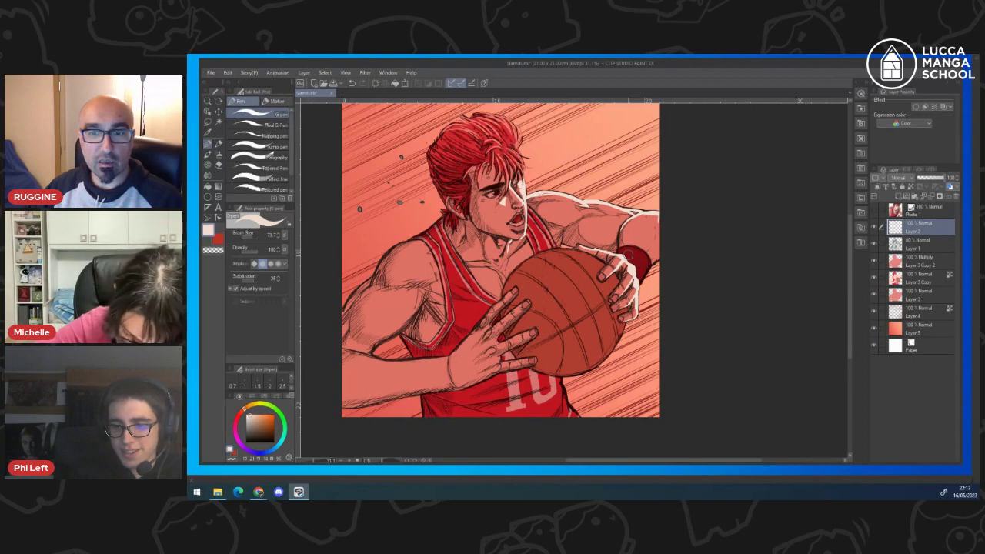
- Switch to the browser to view the sports caricature in the Instagram chat, and move its window off the drawing
key("alt+Tab")
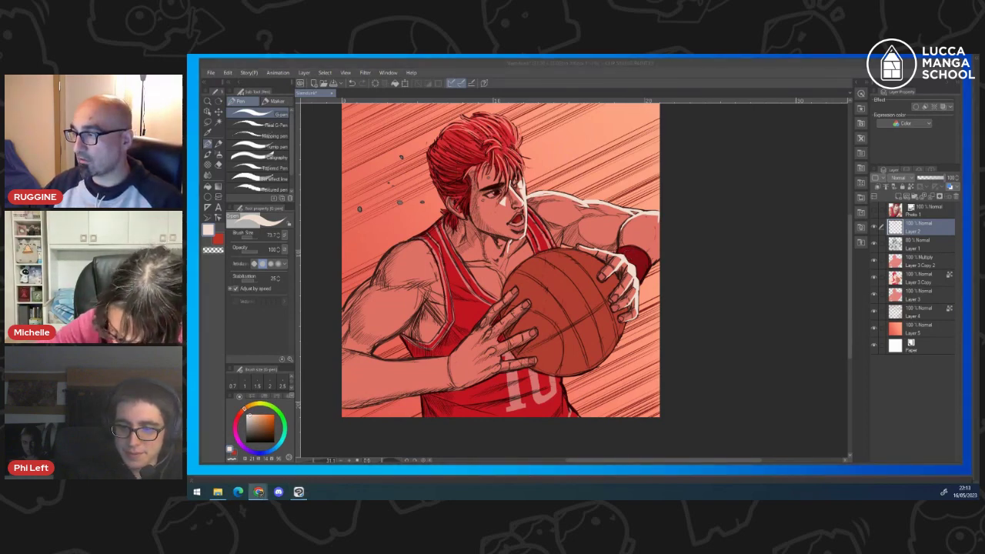
left_click_drag(984, 327, 540, 297)
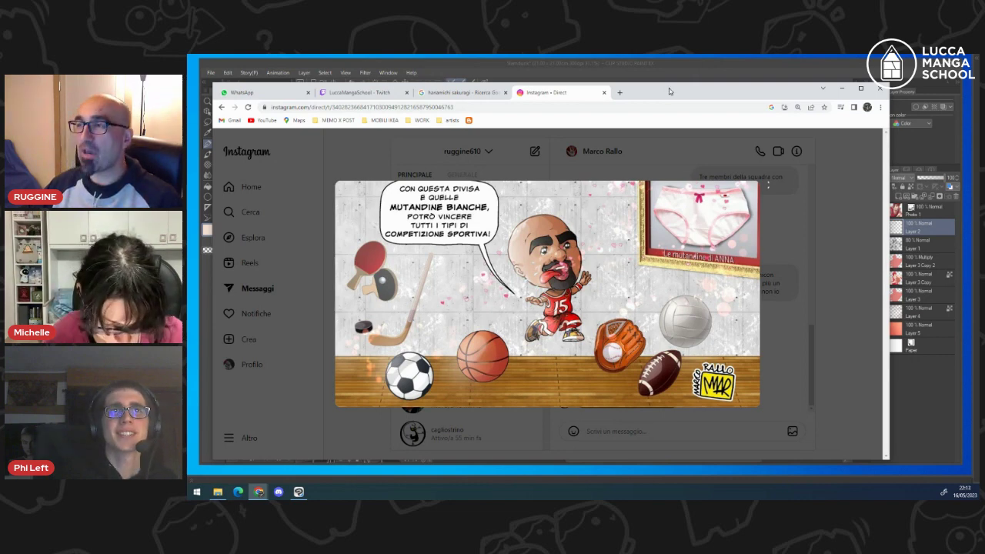
left_click_drag(668, 91, 984, 92)
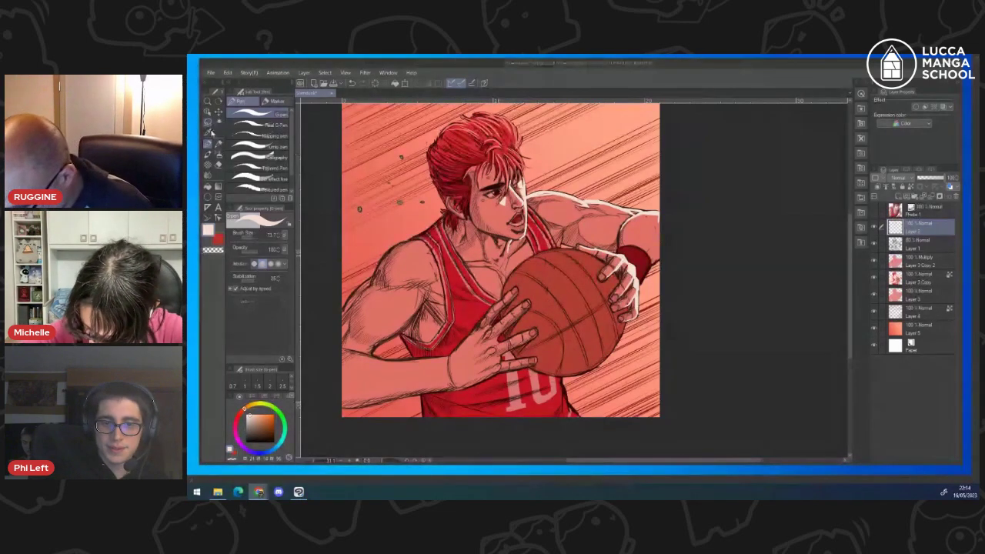
- Add pale highlights on the player's shoulder and arm, and hatch the wristband with the G-pen in a lighter red based on its colour
left_click(551, 194)
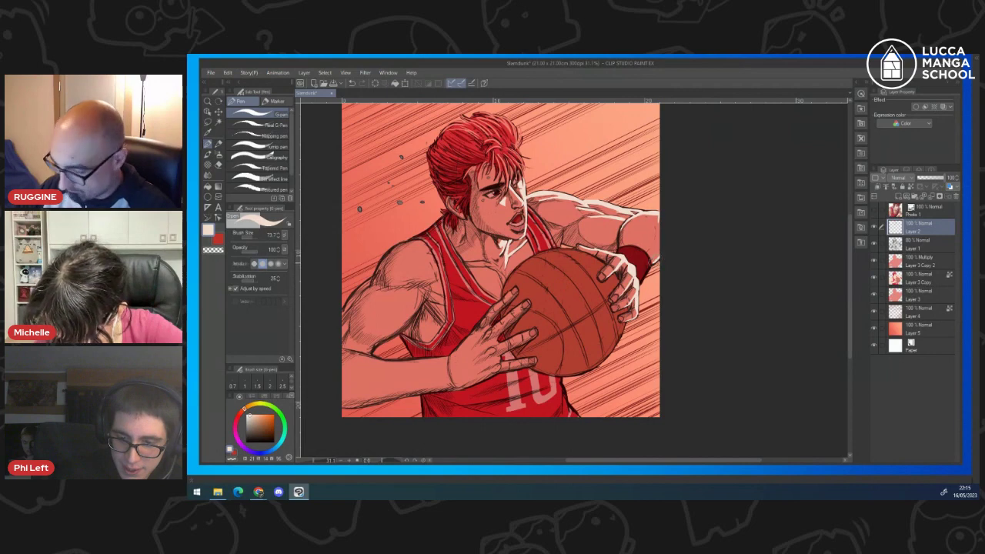
left_click(207, 132)
left_click(638, 256)
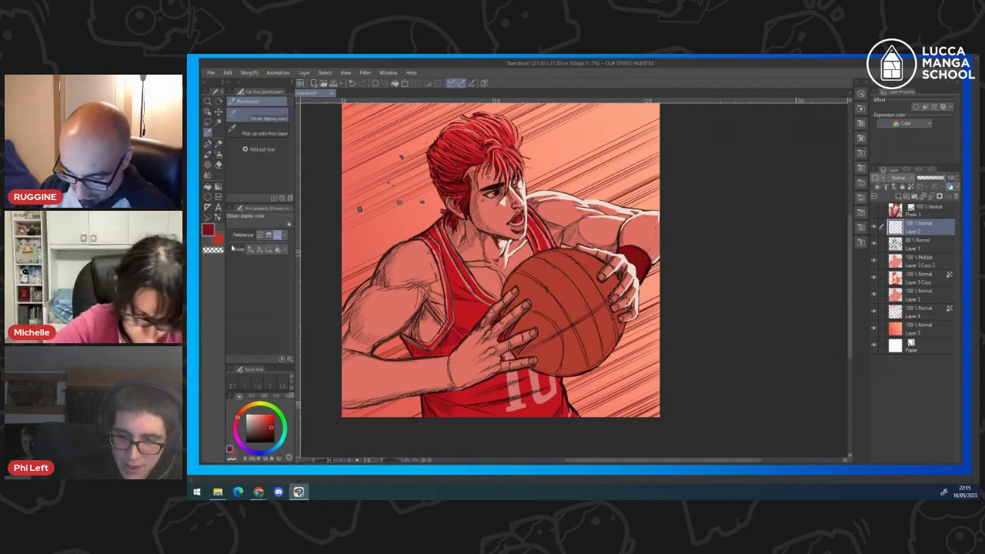
left_click(267, 420)
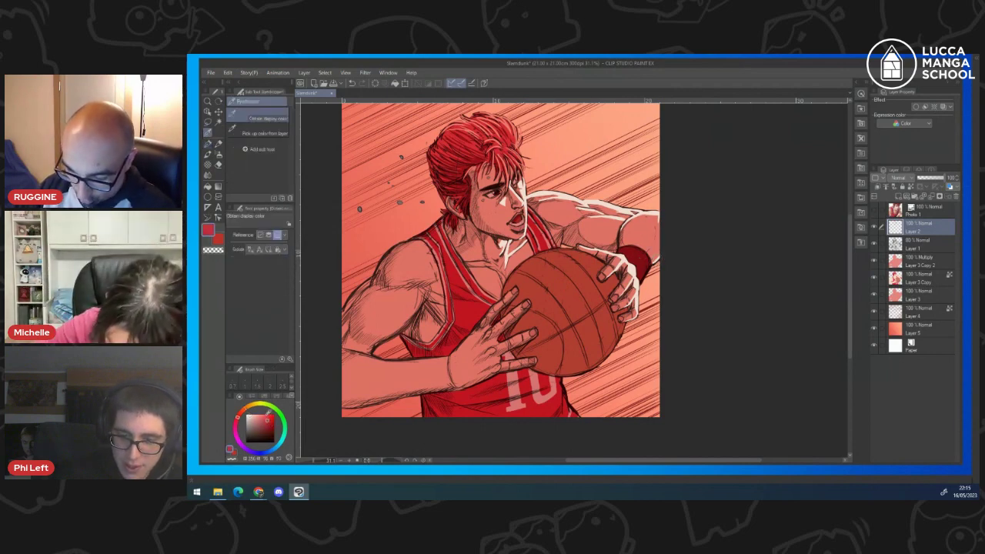
left_click(208, 144)
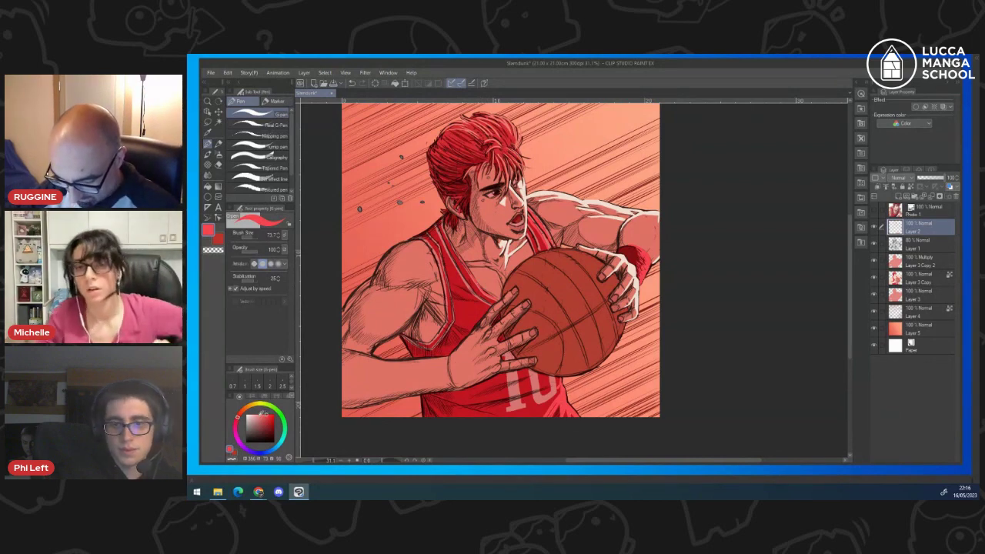
- Choose a pale pink and paint G-pen highlights on the jersey's number 10
left_click(240, 412)
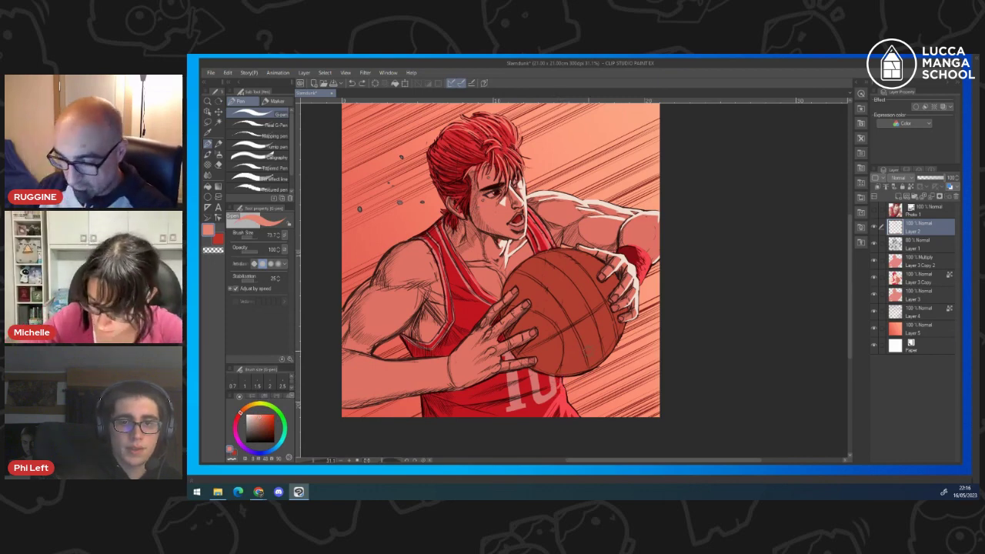
left_click(207, 131)
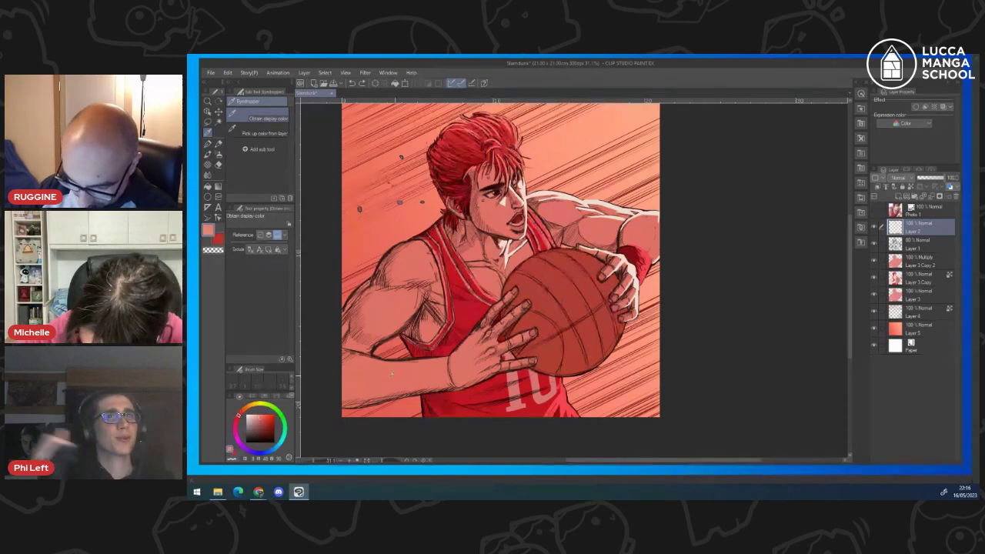
left_click(250, 417)
left_click(208, 144)
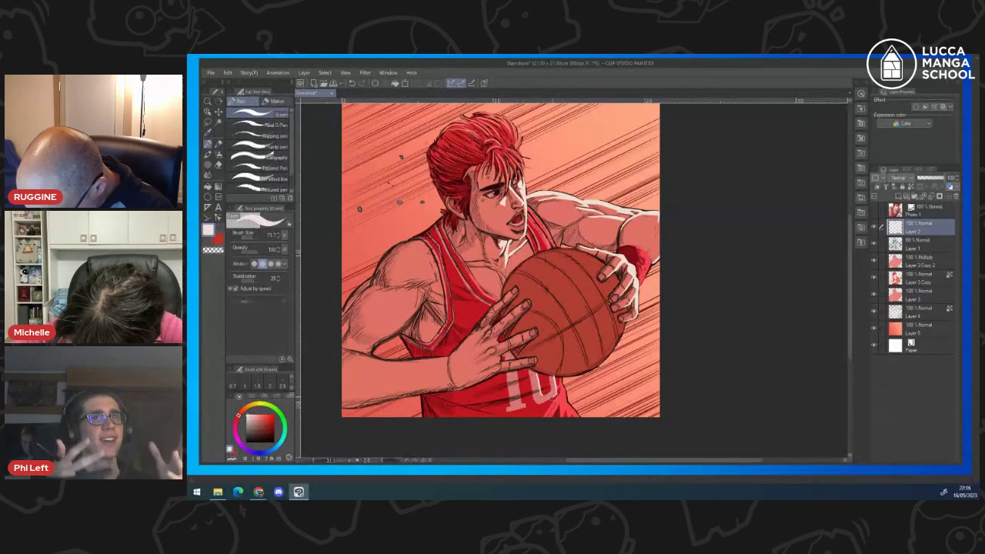
left_click_drag(515, 367, 523, 402)
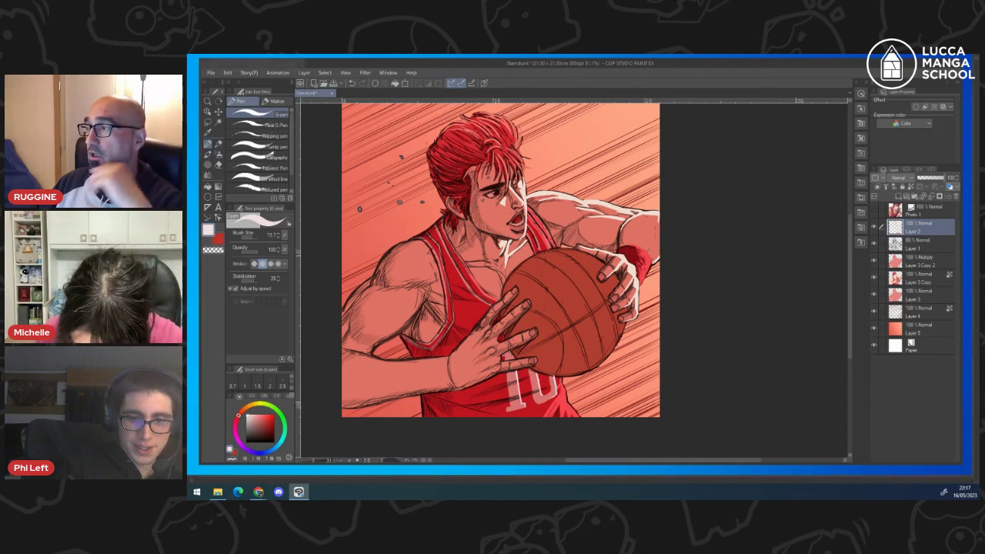
- Sample the salmon skin tone and draw a G-pen rim light along the edge of the basketball
key("alt+Tab")
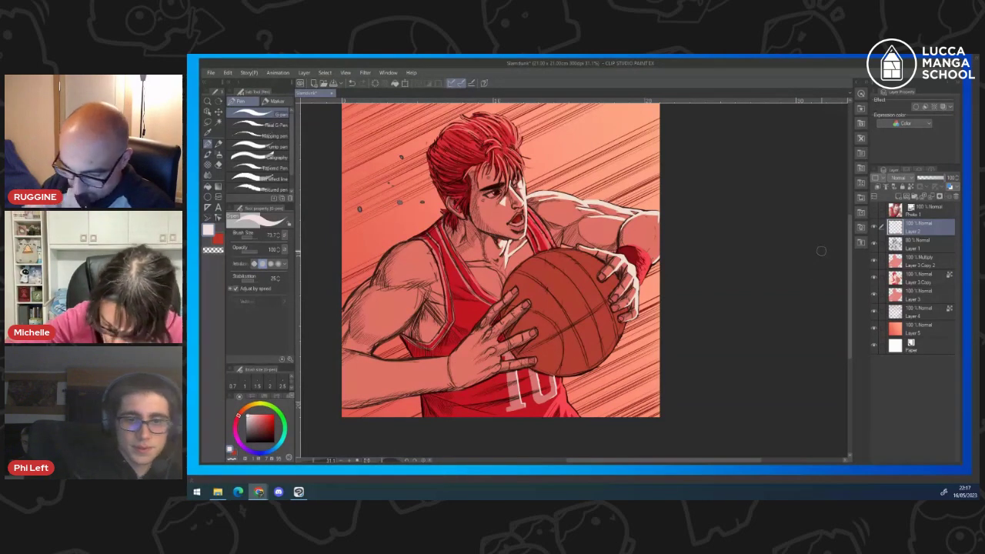
key("i")
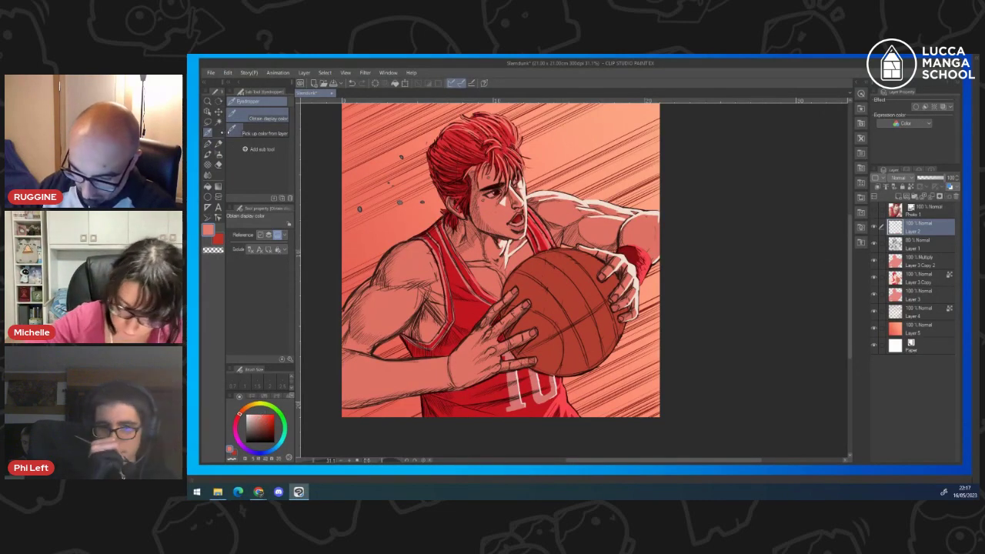
key("p")
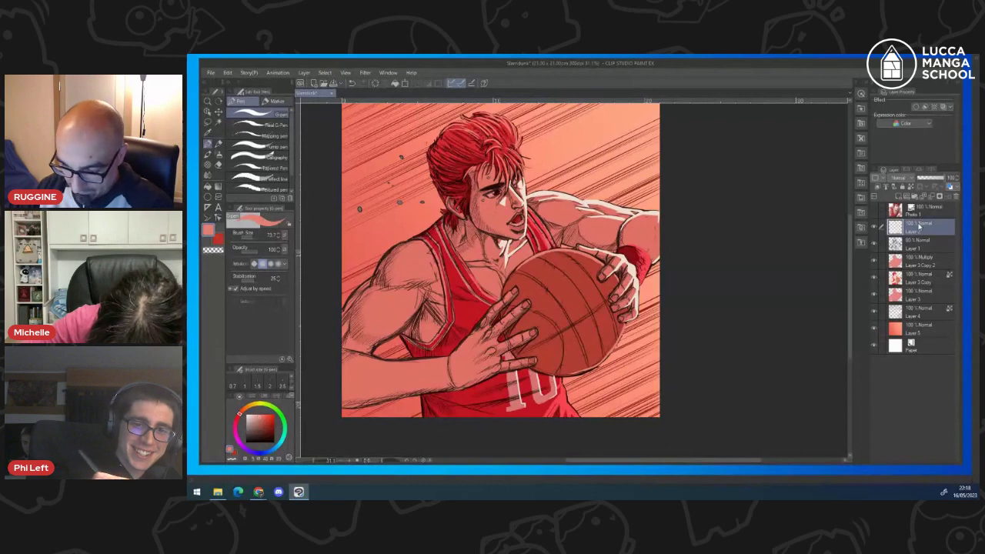
- Sample the pale highlight colour and brighten both of the player's eyes with small G-pen touches
left_click(218, 143)
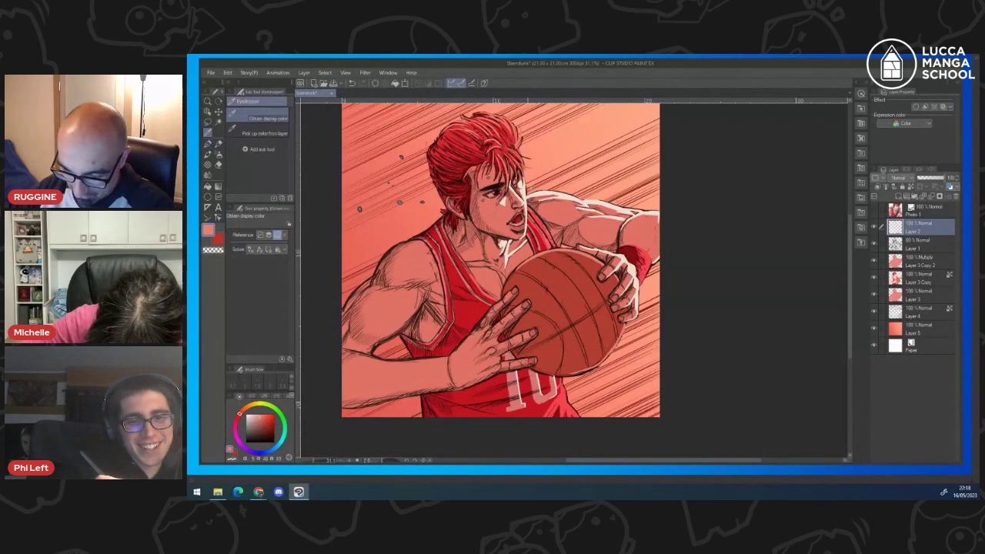
left_click(208, 145)
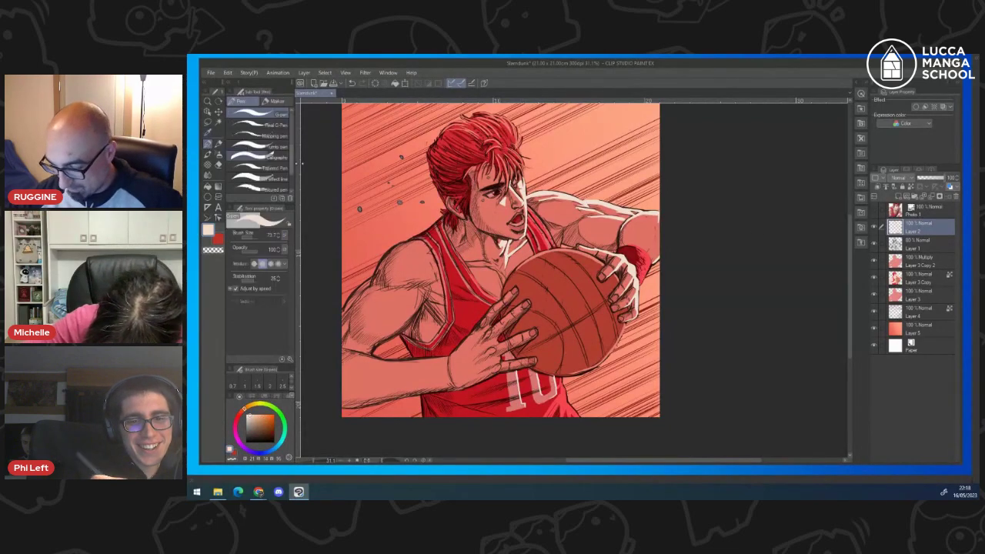
left_click_drag(524, 212, 584, 212)
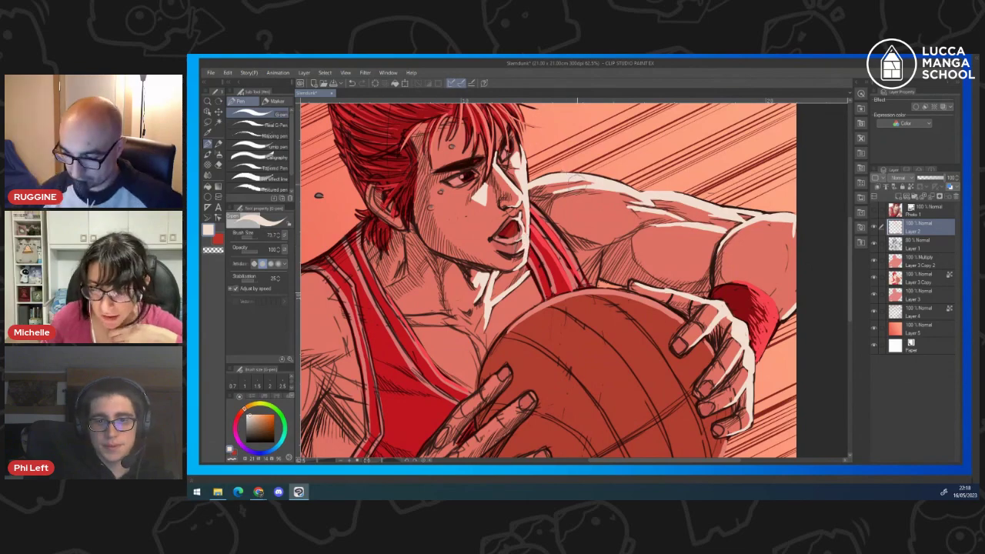
left_click_drag(564, 263, 539, 260)
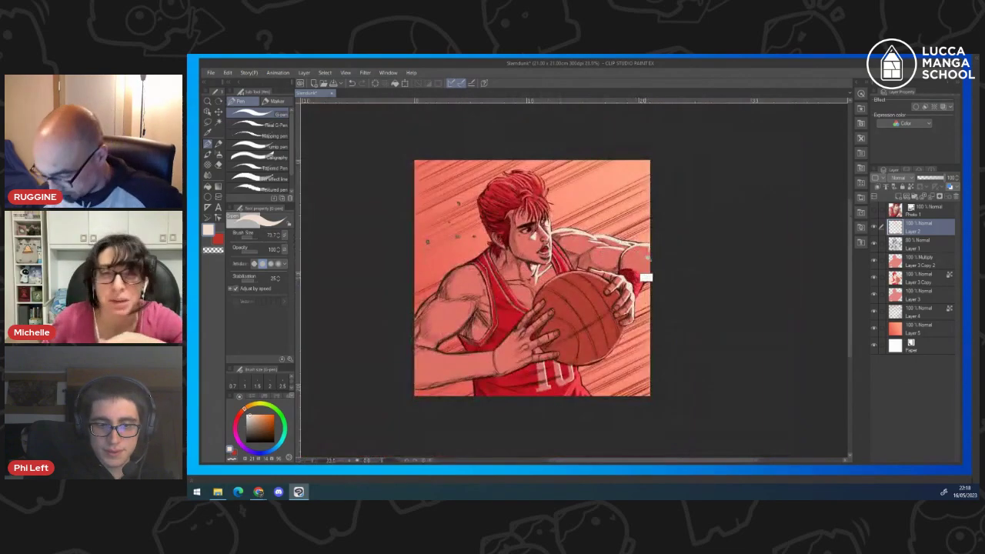
key("ctrl+plus")
key("ctrl+plus")
key("ctrl+plus")
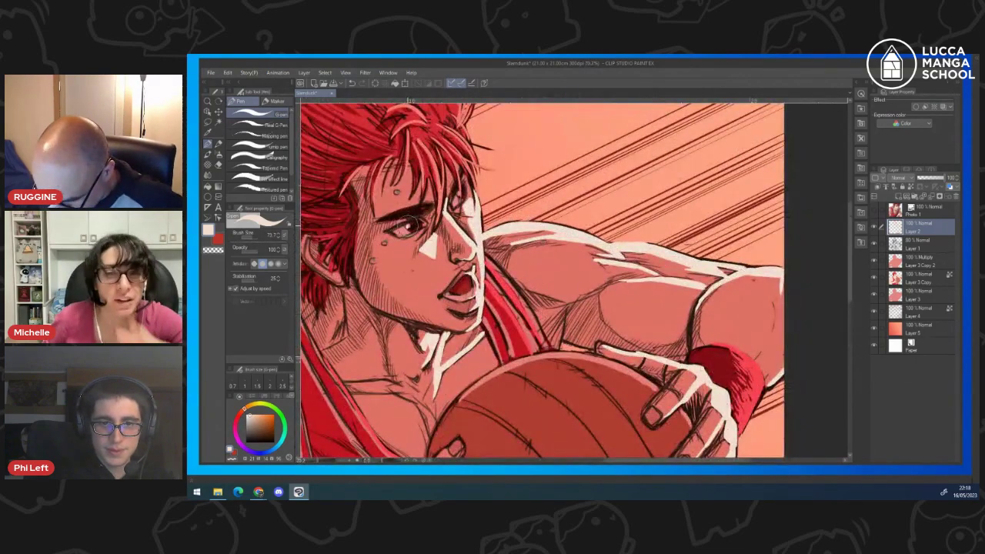
left_click(408, 227)
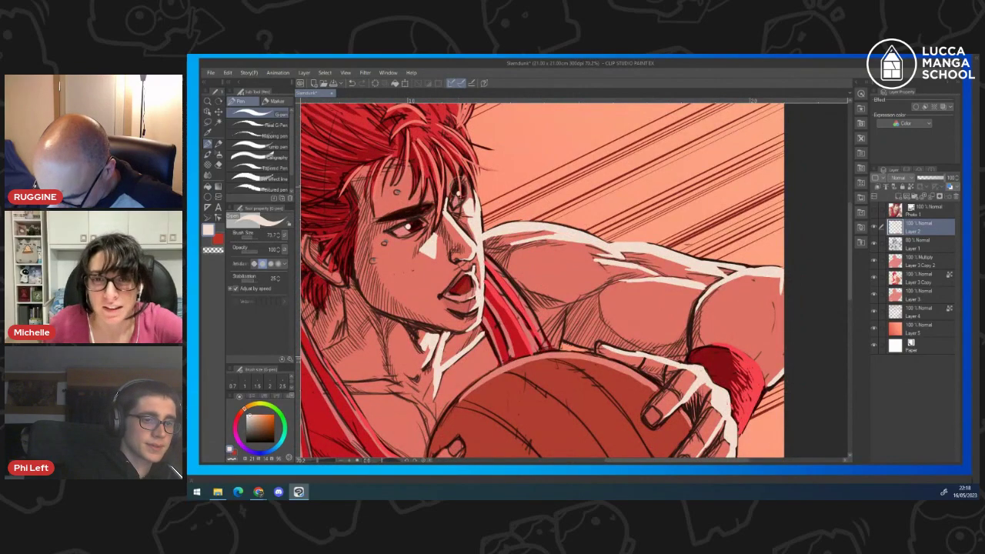
left_click(459, 194)
left_click_drag(495, 231, 379, 234)
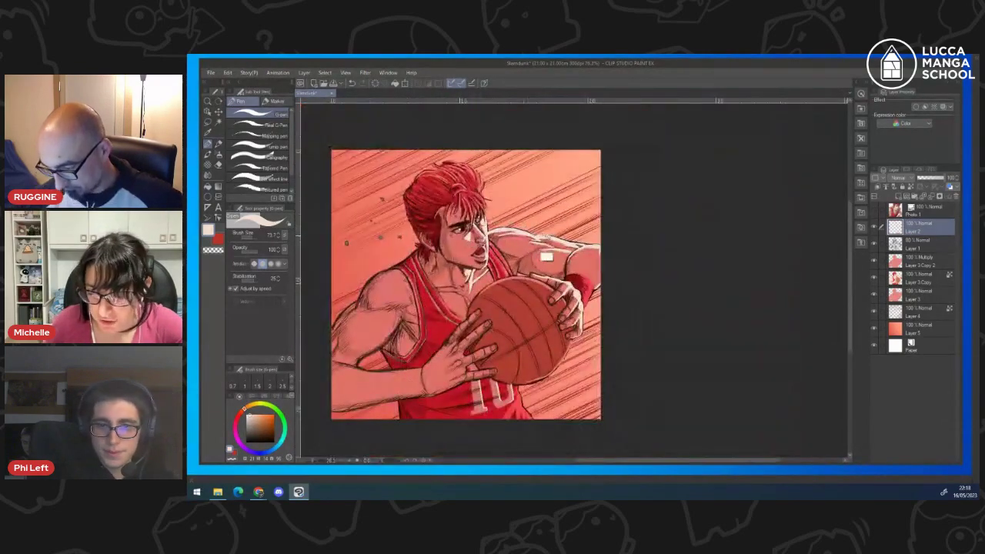
left_click_drag(553, 222, 594, 223)
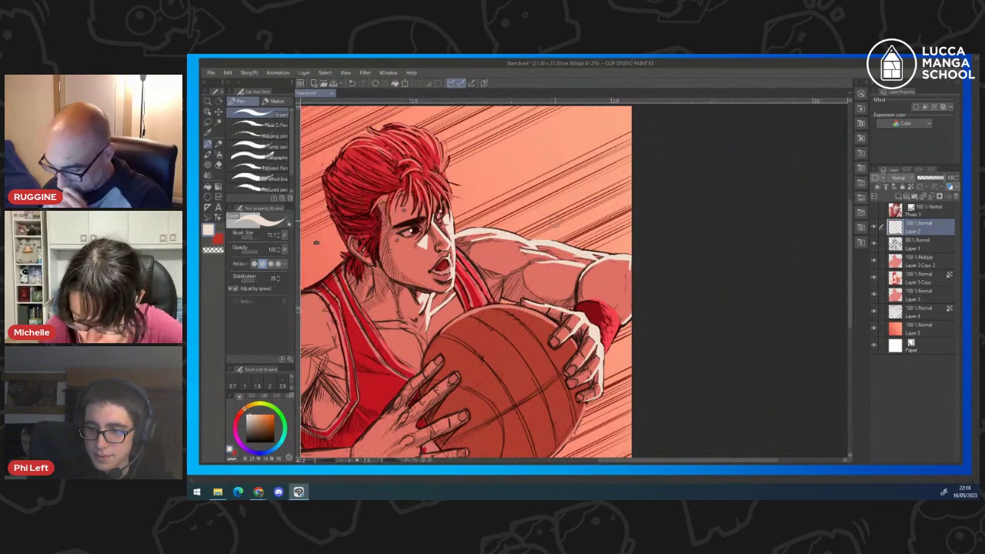
- Slightly lower the opacity of the Multiply layer Layer 3 Copy 2
left_click(926, 260)
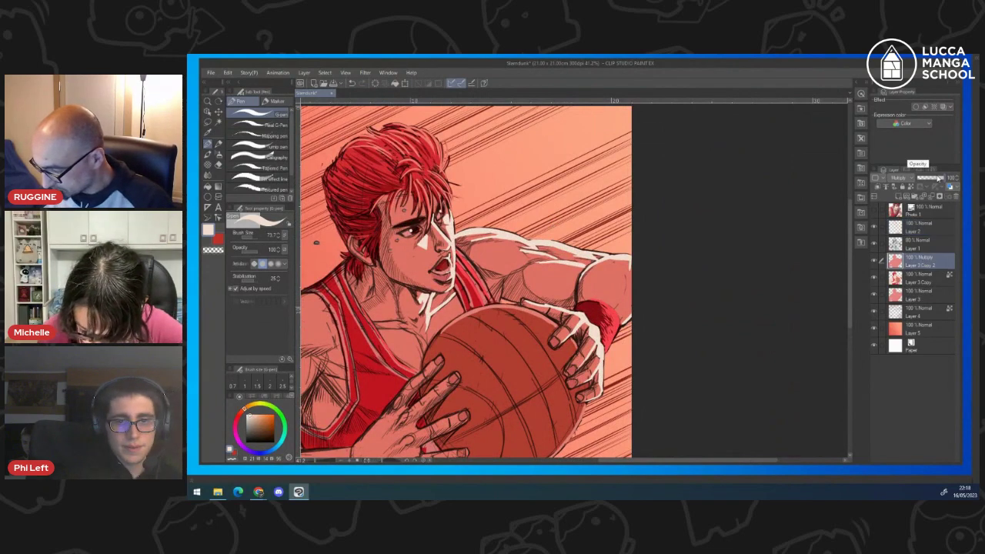
left_click(939, 179)
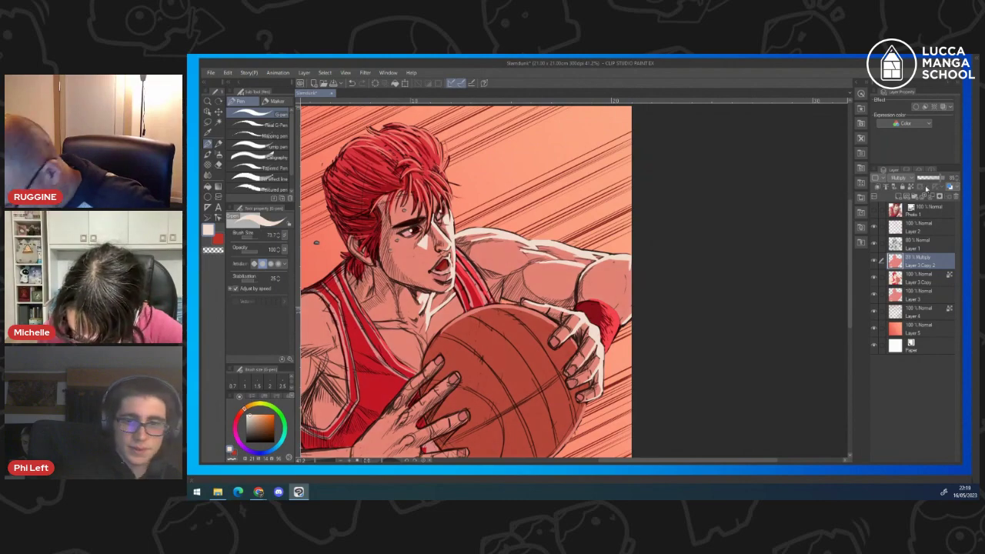
key("ctrl")
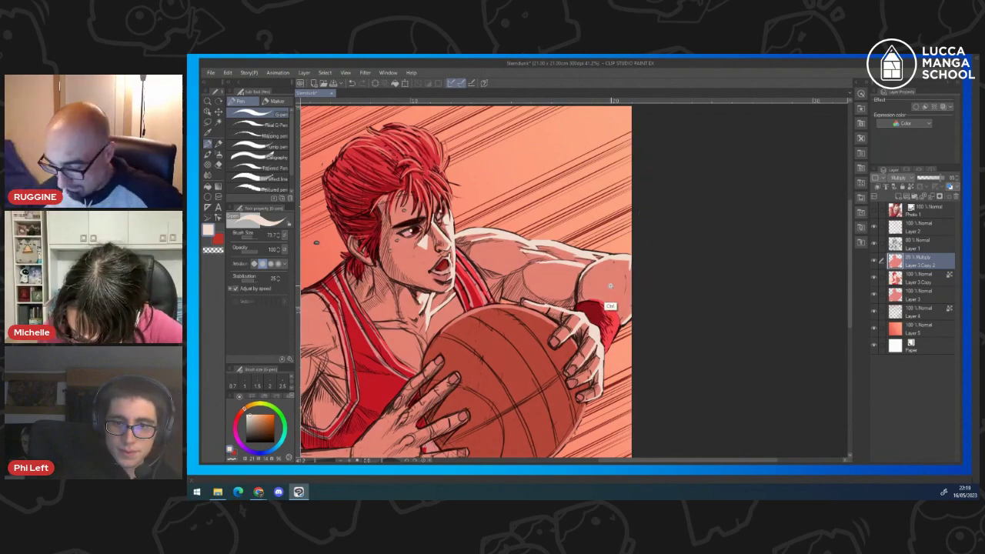
scroll(610, 287, "down", 2)
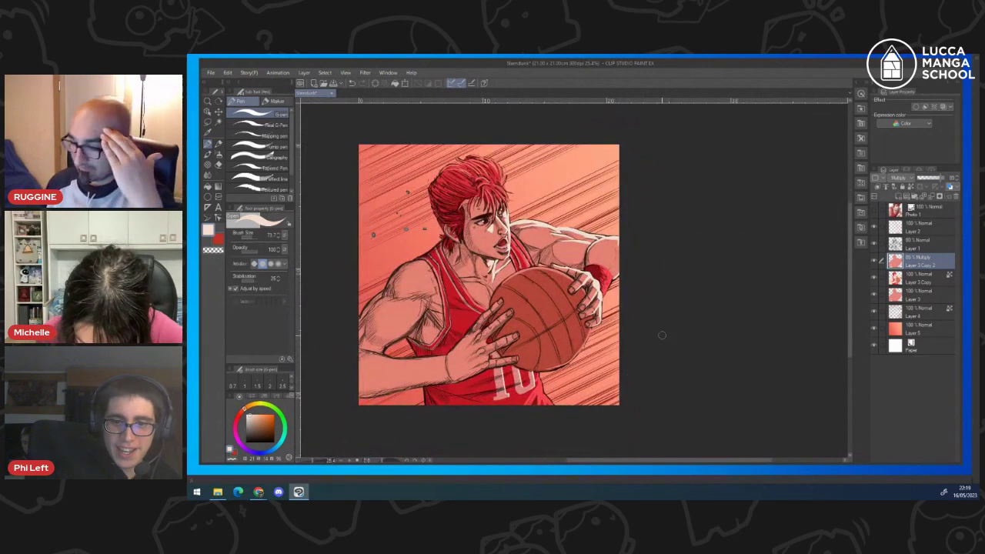
- Select Layer 2 above the line art and choose a pale cyan drawing colour
left_click(920, 228)
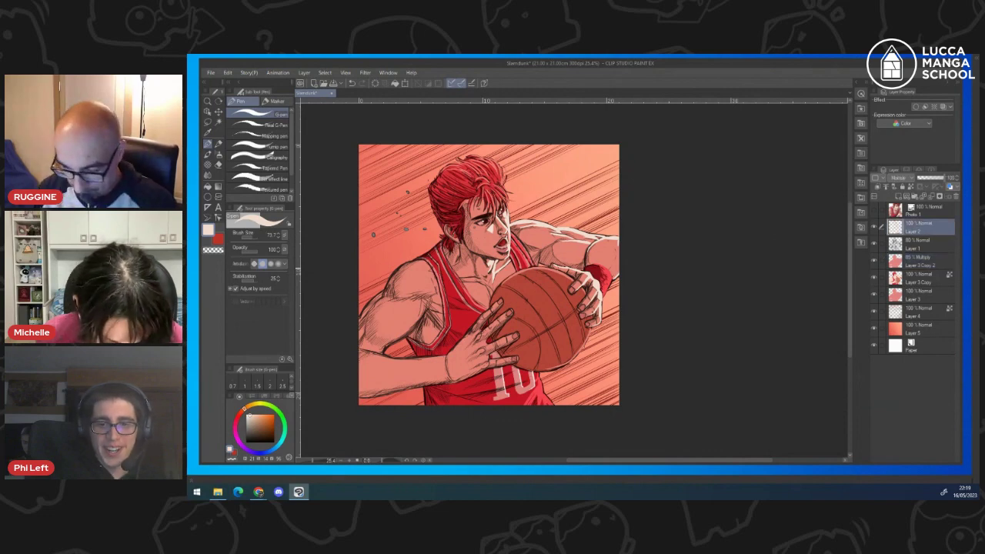
left_click(281, 444)
left_click(258, 413)
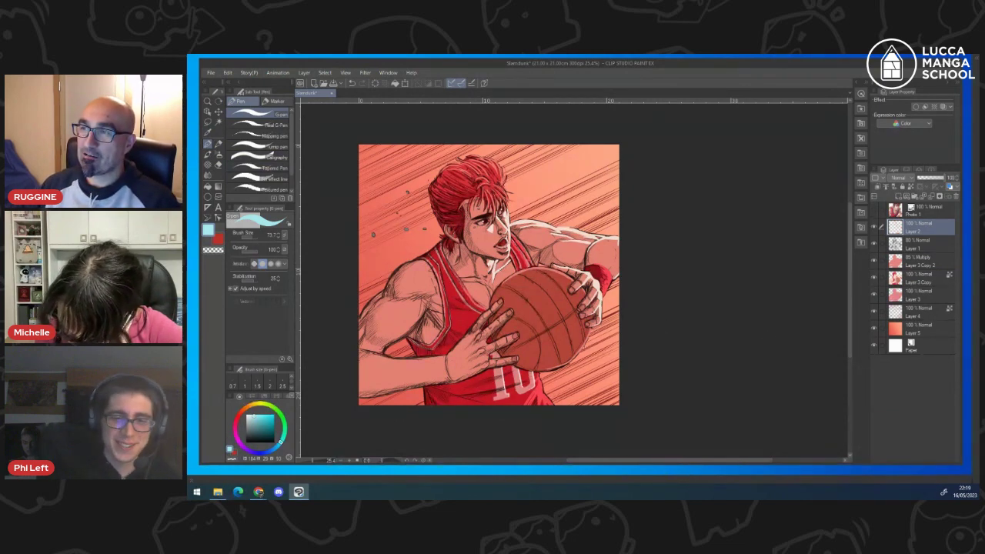
key("alt+Tab")
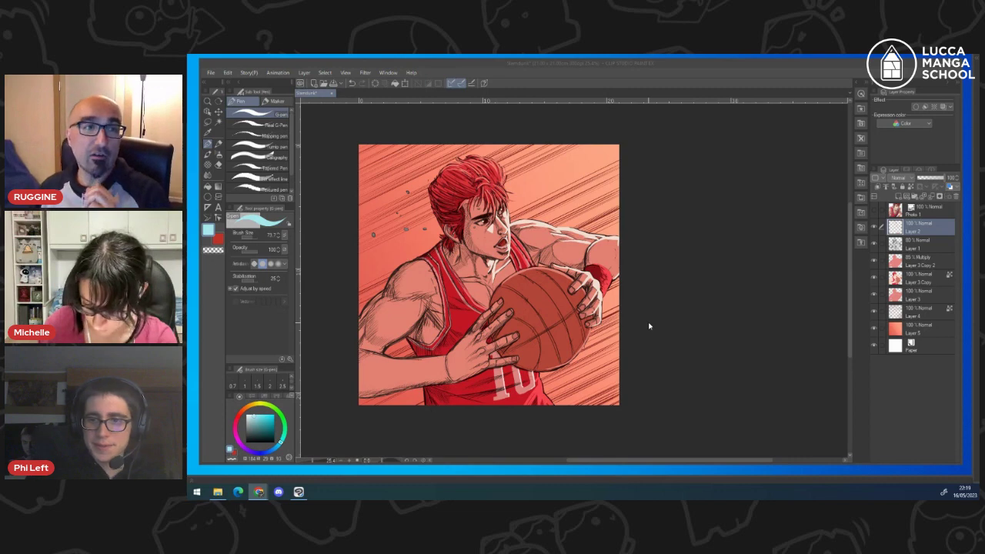
key("ctrl+z")
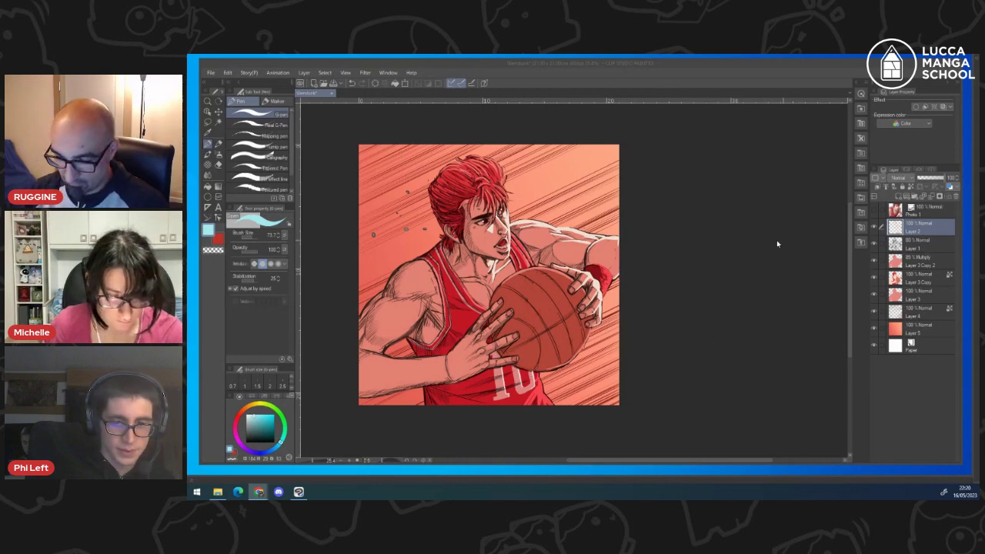
- Sample the pale highlight colour and draw G-pen highlights on the player's shoulder and collarbones, using the Hard eraser for touch-ups
left_click(206, 133)
left_click(502, 212)
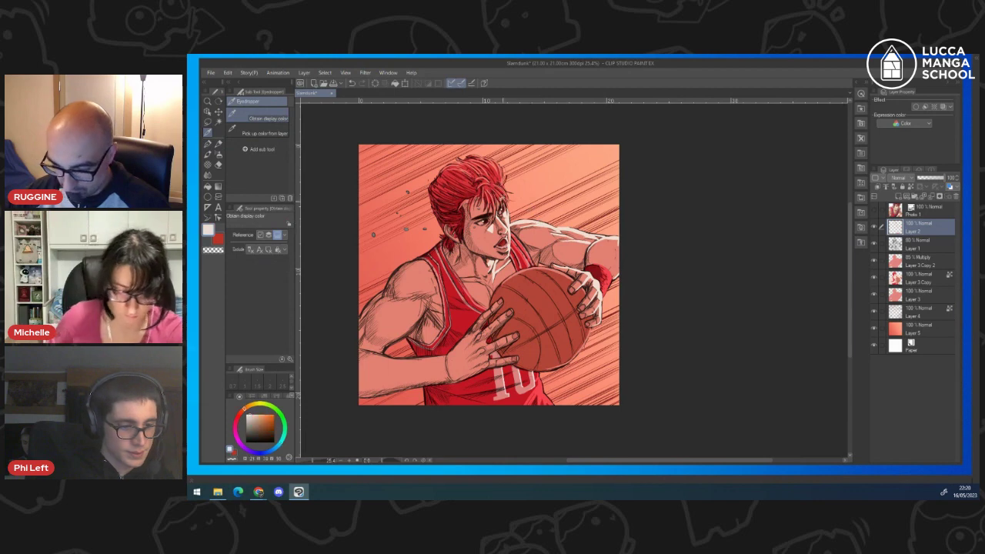
key("p")
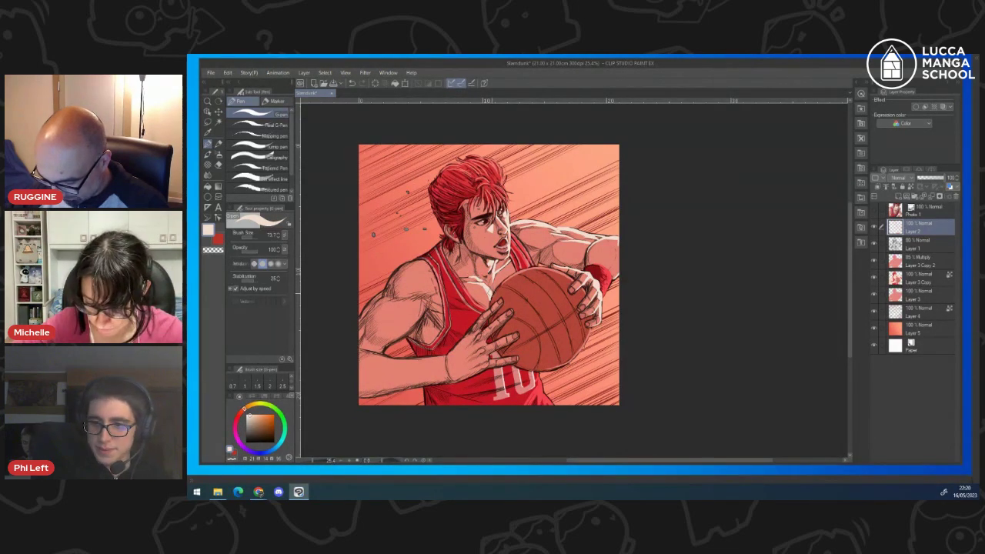
key("e")
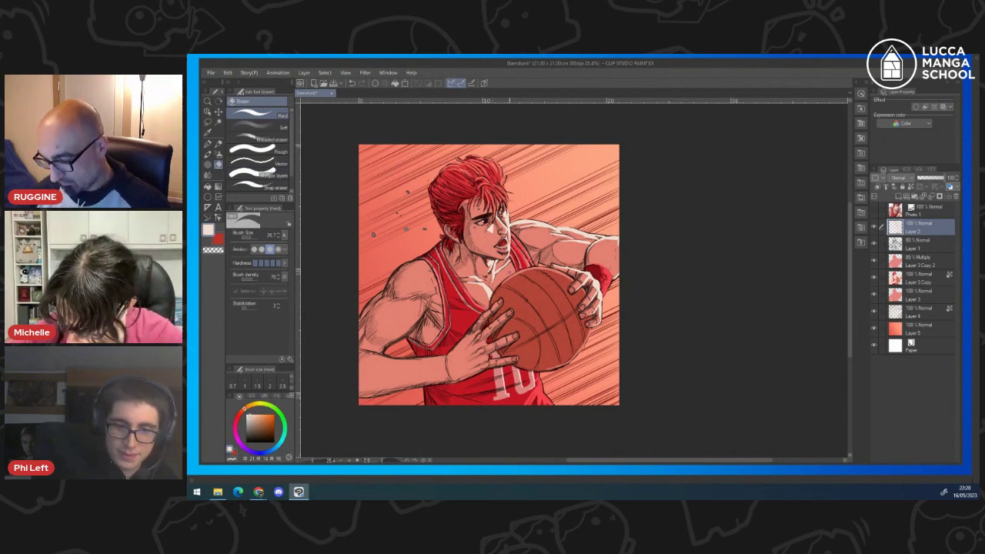
key("p")
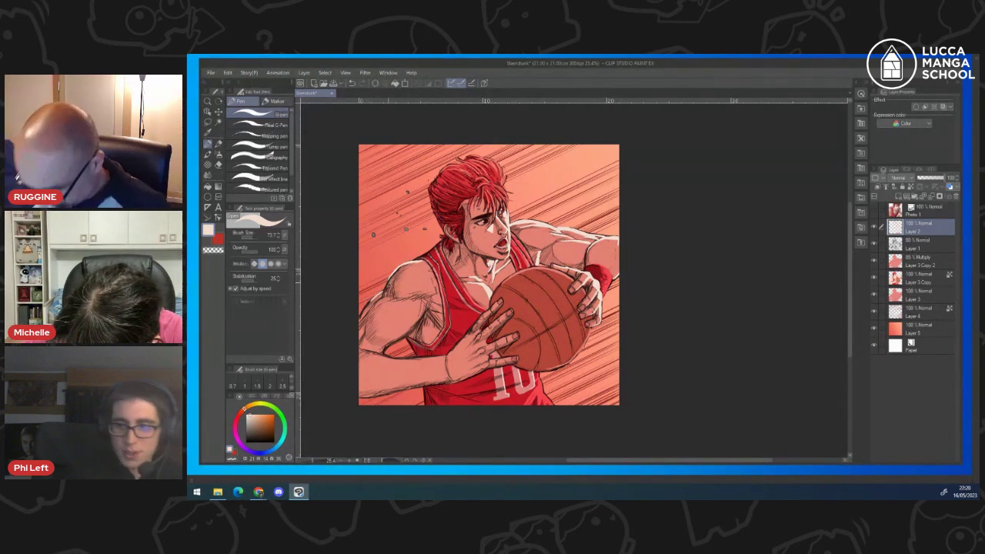
- Choose a pale cyan and colour the sweat drops on the face and behind the head with the G-pen
left_click(208, 132)
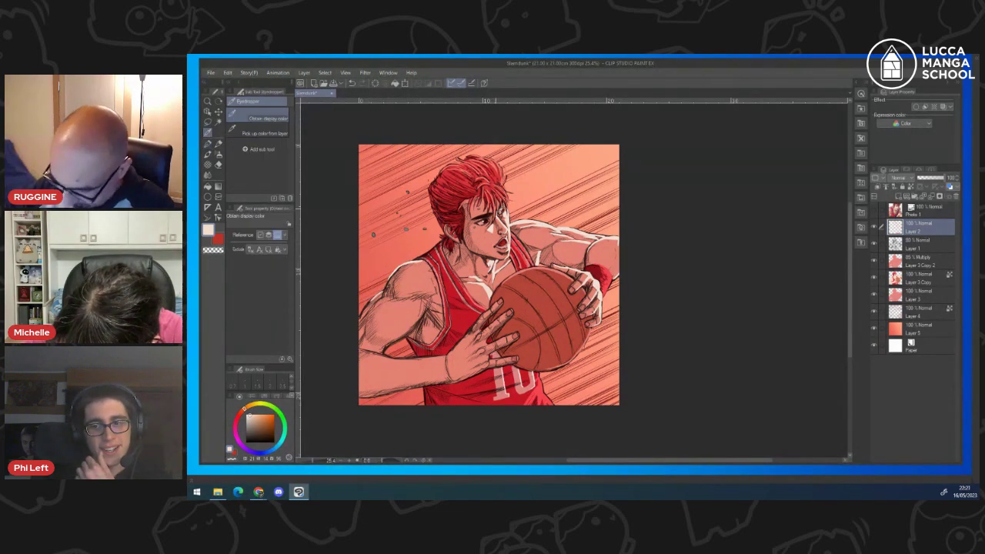
left_click(208, 144)
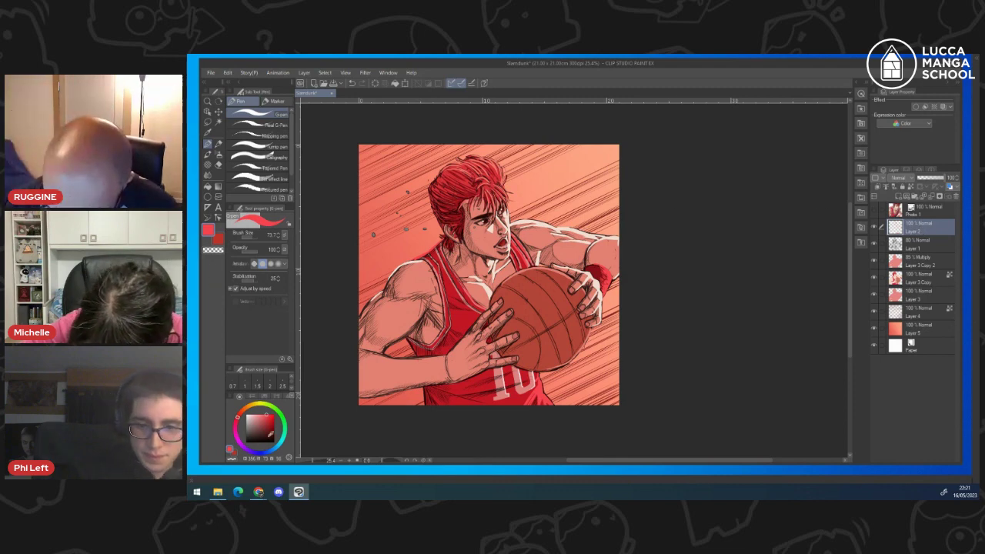
left_click(279, 444)
left_click(255, 416)
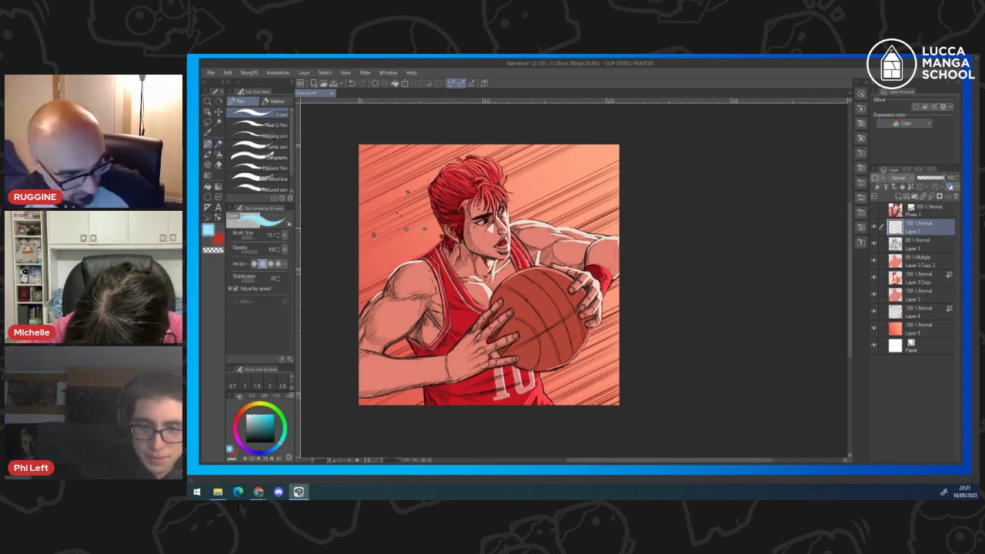
scroll(486, 240, "up", 4)
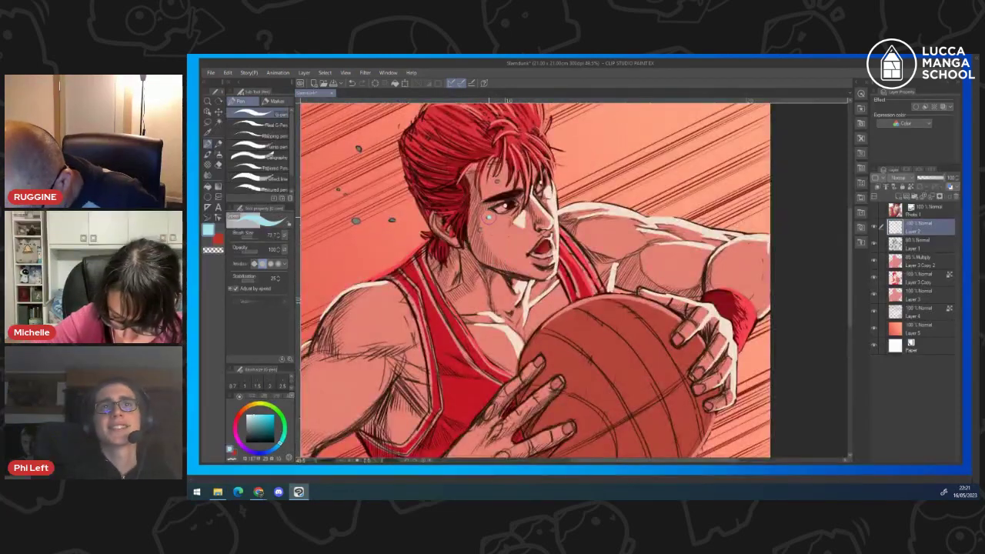
left_click(481, 230)
left_click(497, 180)
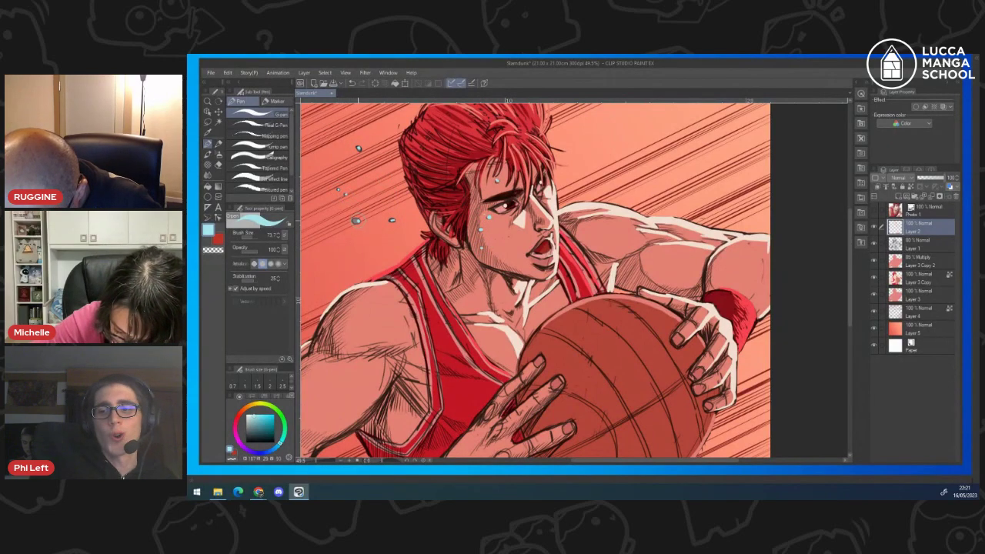
- Scatter more pale cyan sweat drops over the player's shoulder, forearm and the background beside them
scroll(473, 246, "down", 3)
scroll(403, 240, "up", 2)
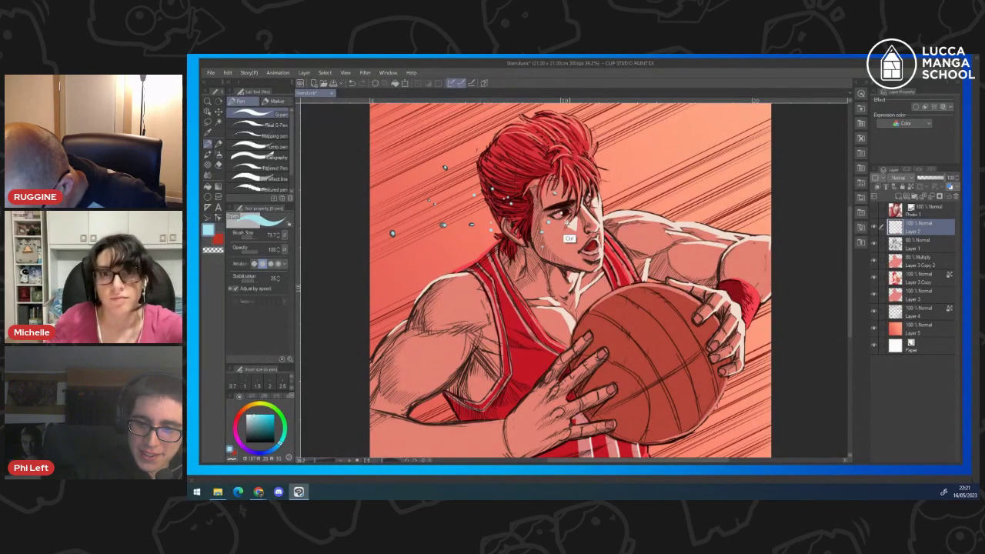
left_click(451, 295)
left_click(433, 313)
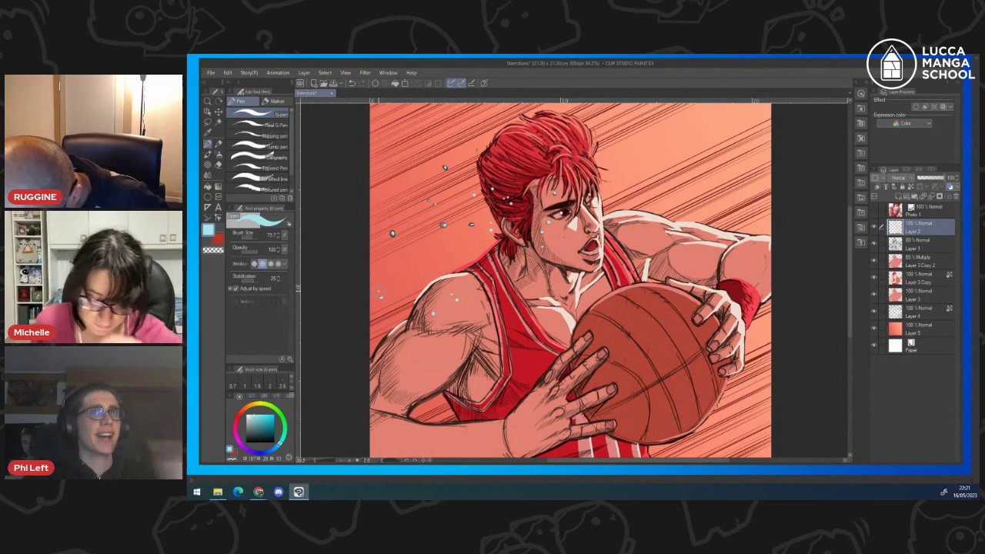
scroll(479, 248, "down", 2)
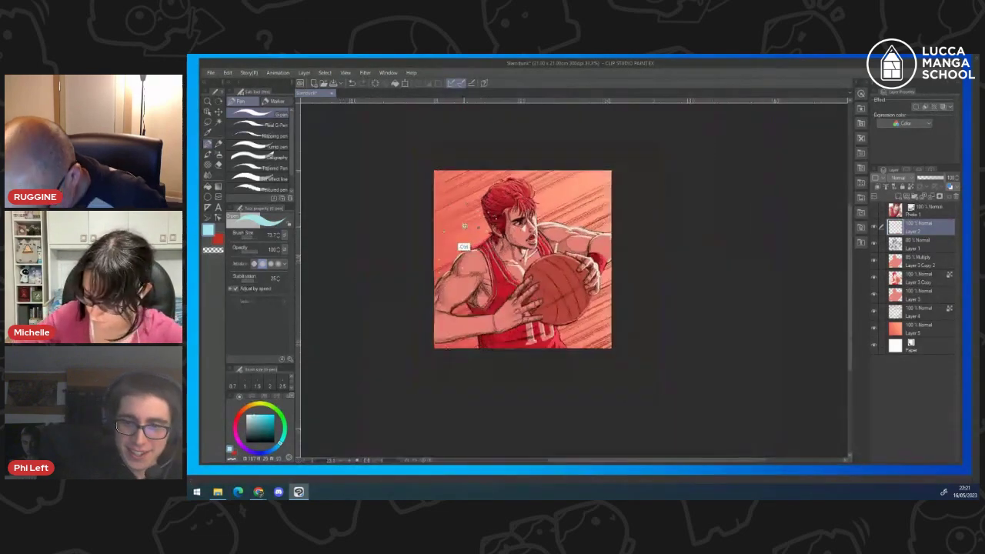
scroll(527, 294, "up", 1)
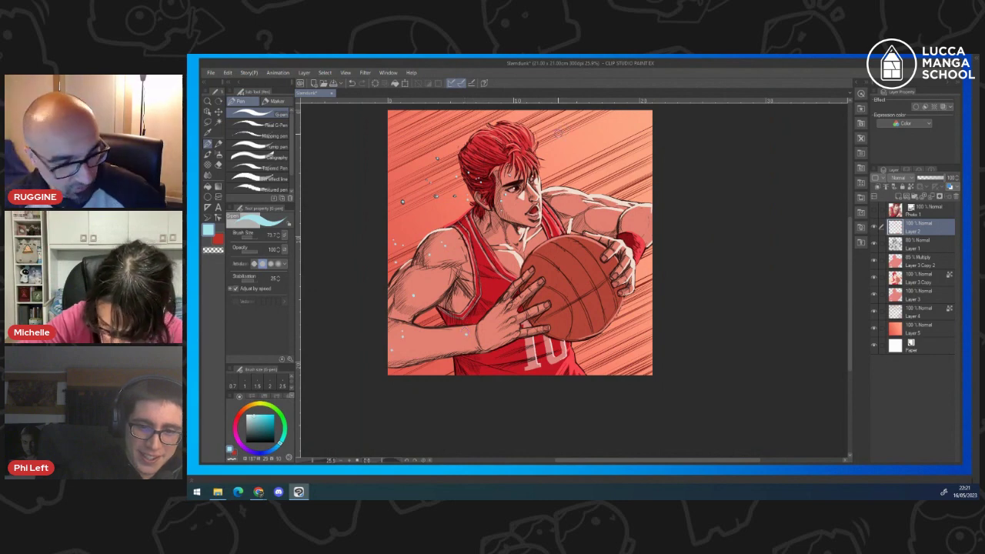
- Refine the sweat drops on the player's face with the Hard eraser and the G-pen
key("e")
scroll(519, 213, "up", 3)
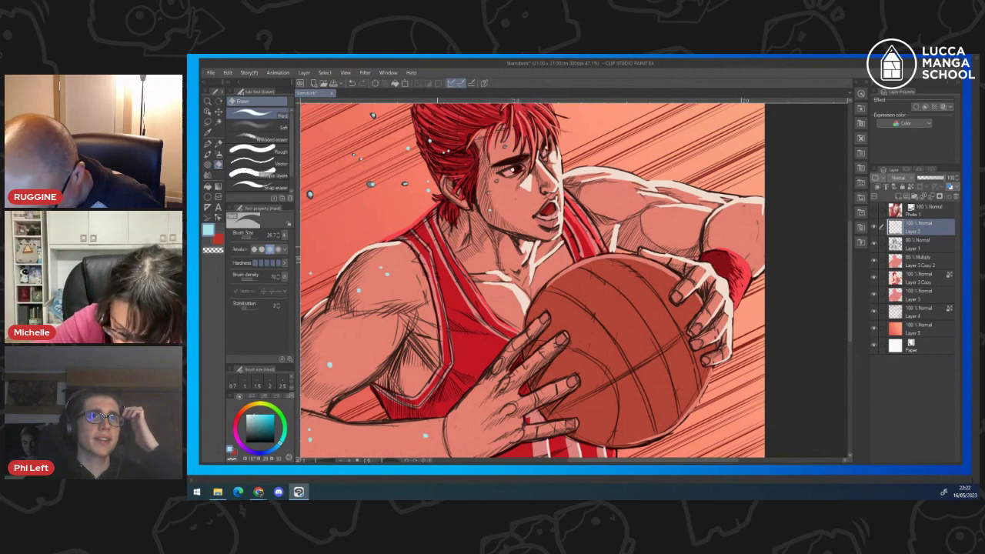
key("p")
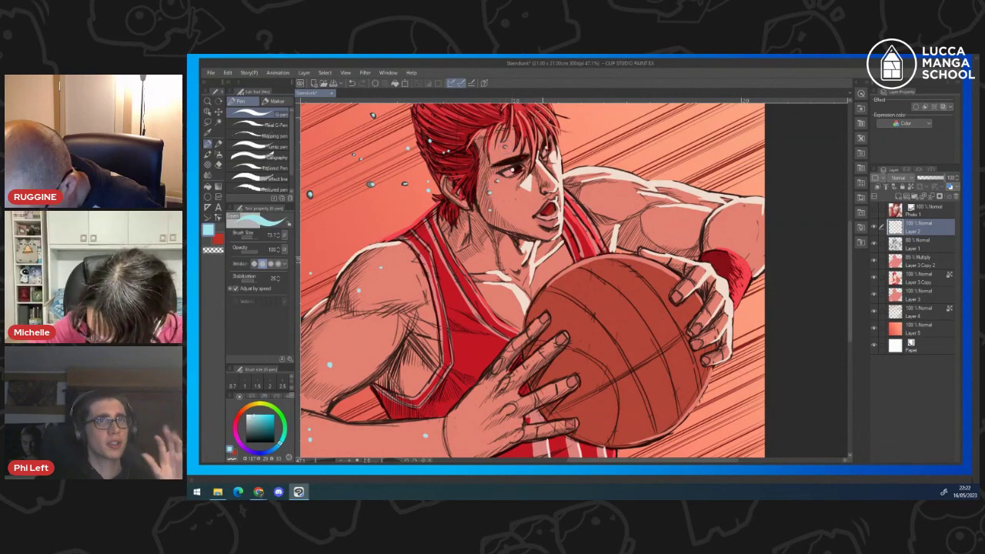
scroll(569, 192, "down", 2)
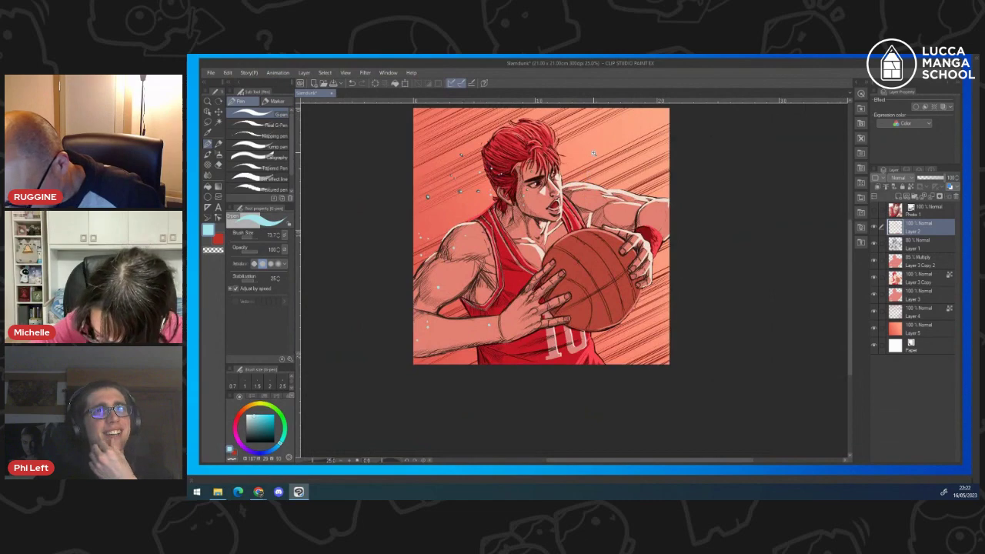
scroll(598, 201, "up", 1)
scroll(602, 215, "down", 2)
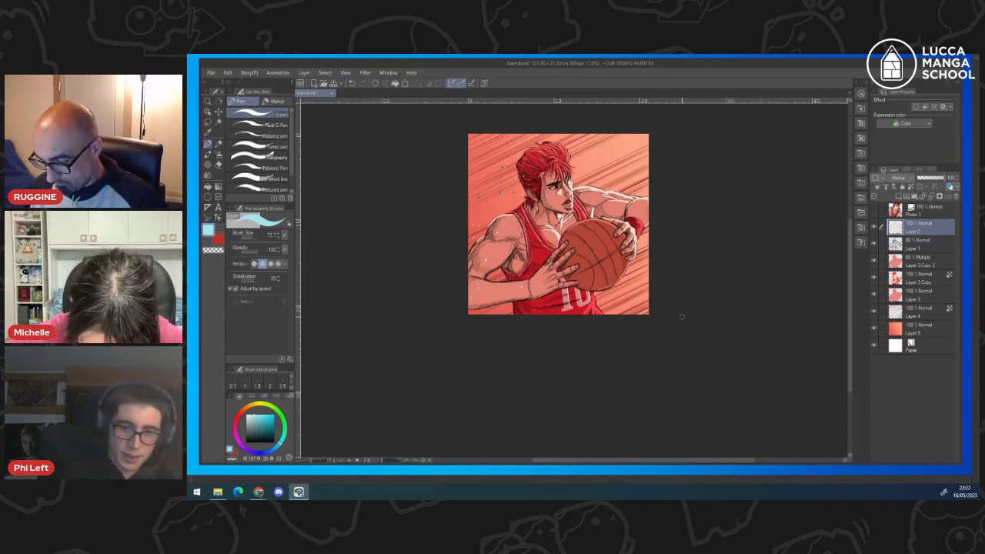
- Sample the pale highlight colour and draw G-pen highlights along the fingers holding the basketball
key("i")
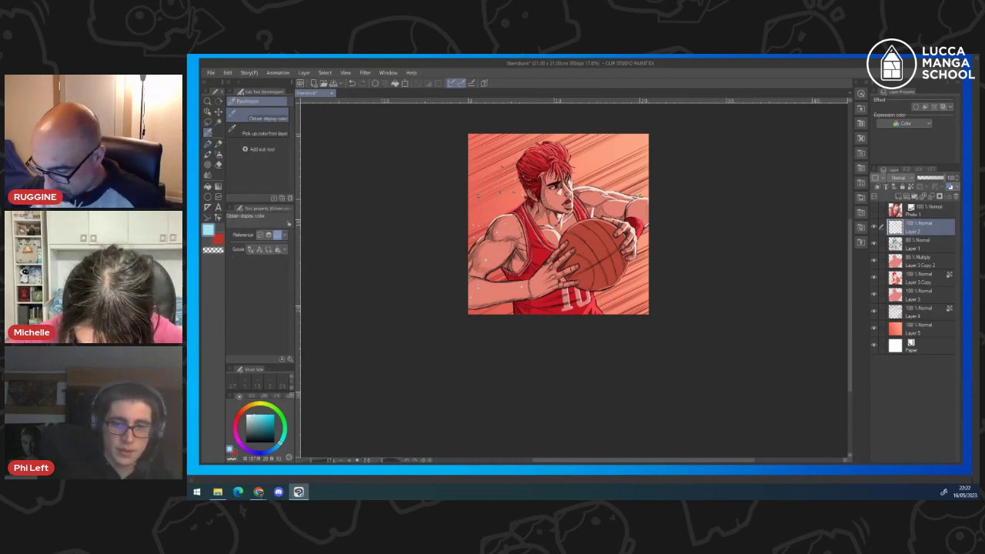
scroll(637, 229, "up", 3)
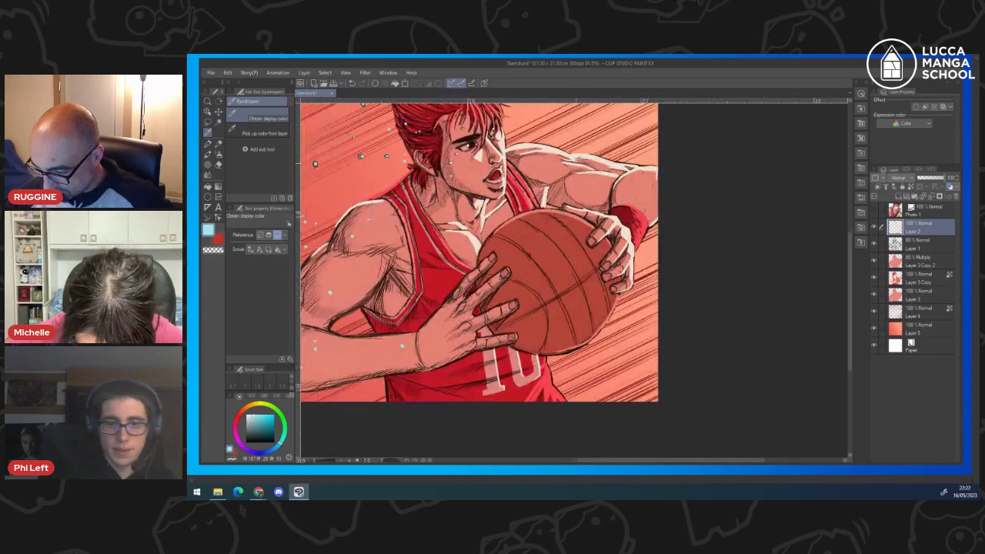
left_click(208, 144)
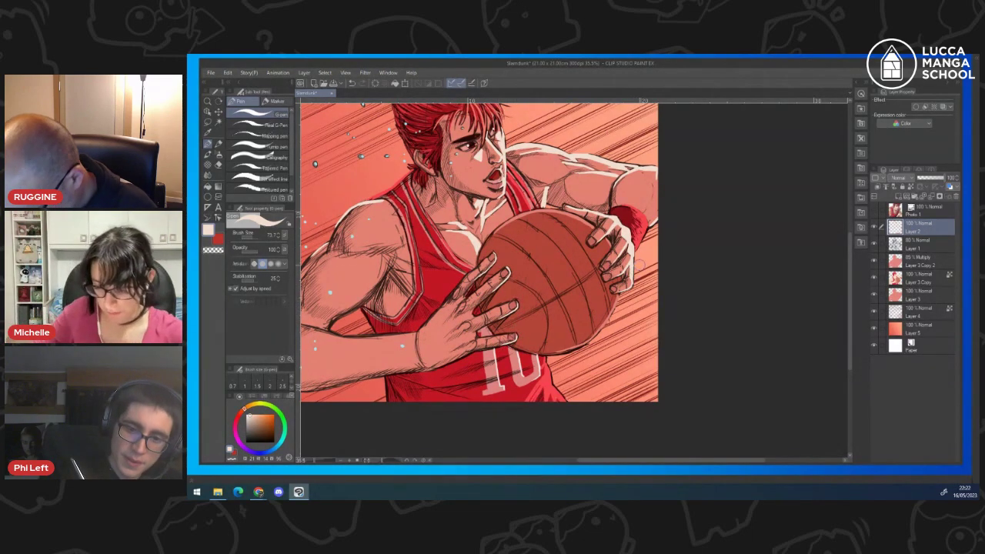
scroll(585, 309, "down", 3)
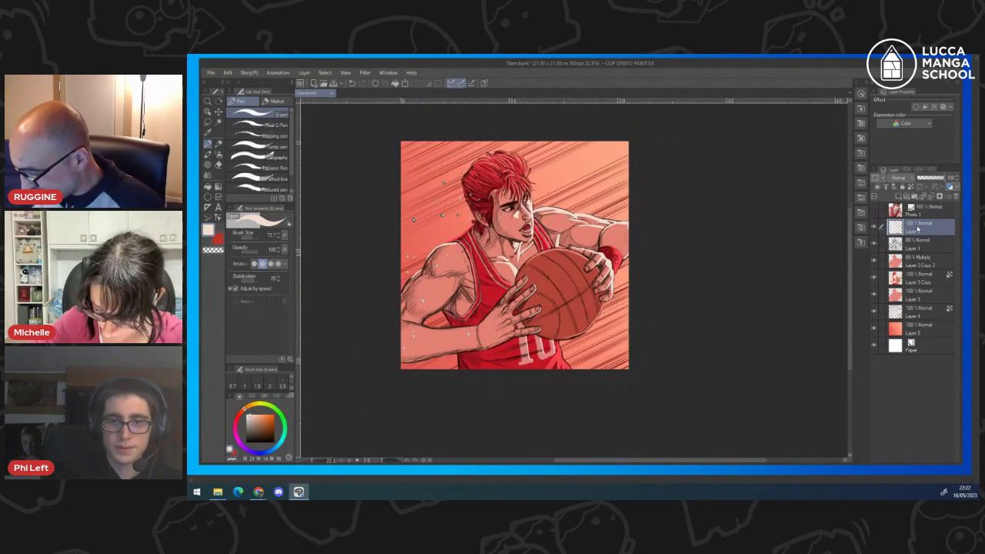
- Sign the illustration in its lower-right corner with the pale G-pen on a new layer, and save the file
left_click(898, 197)
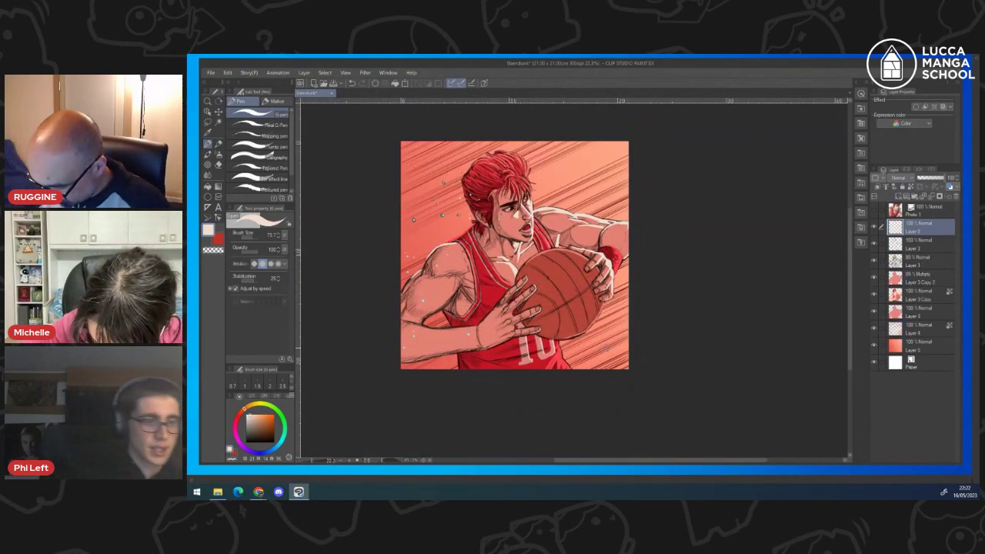
mouse_move(607, 346)
left_mouse_down()
mouse_move(599, 363)
mouse_move(619, 346)
mouse_move(591, 363)
left_mouse_up()
left_click_drag(606, 350, 617, 354)
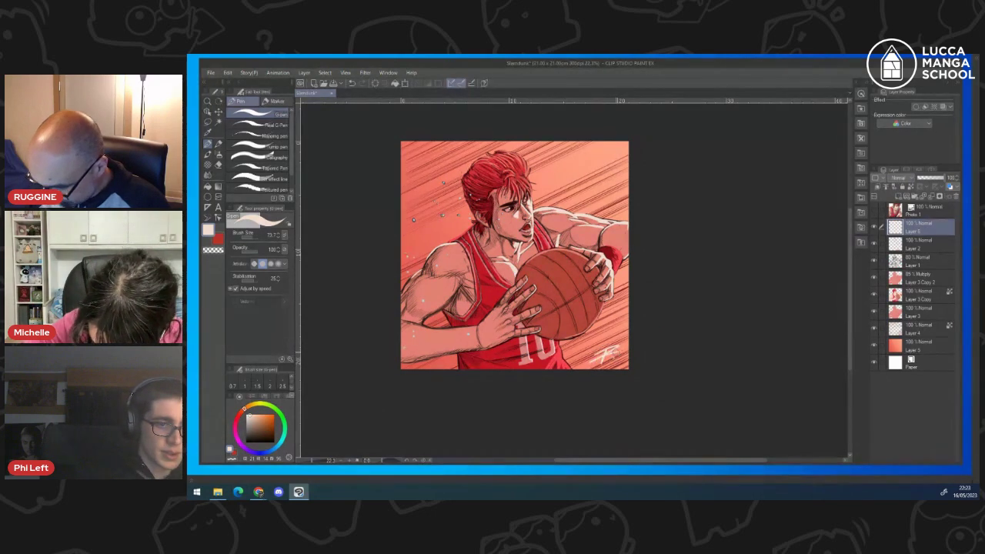
left_click(211, 72)
left_click(221, 135)
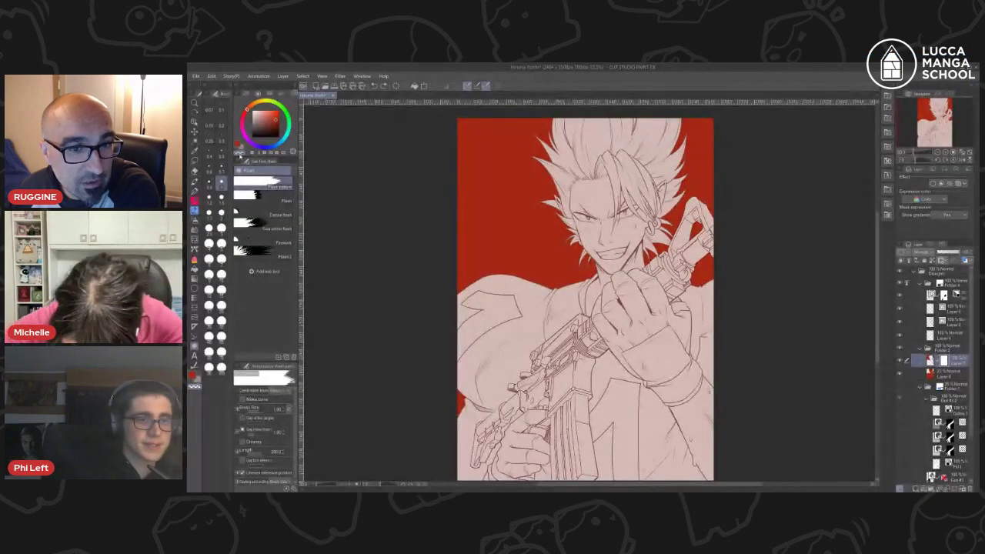
- Toggle the visibility of the character's line-art layer to identify it, and convert that layer to a raster layer
left_click_drag(935, 120, 934, 118)
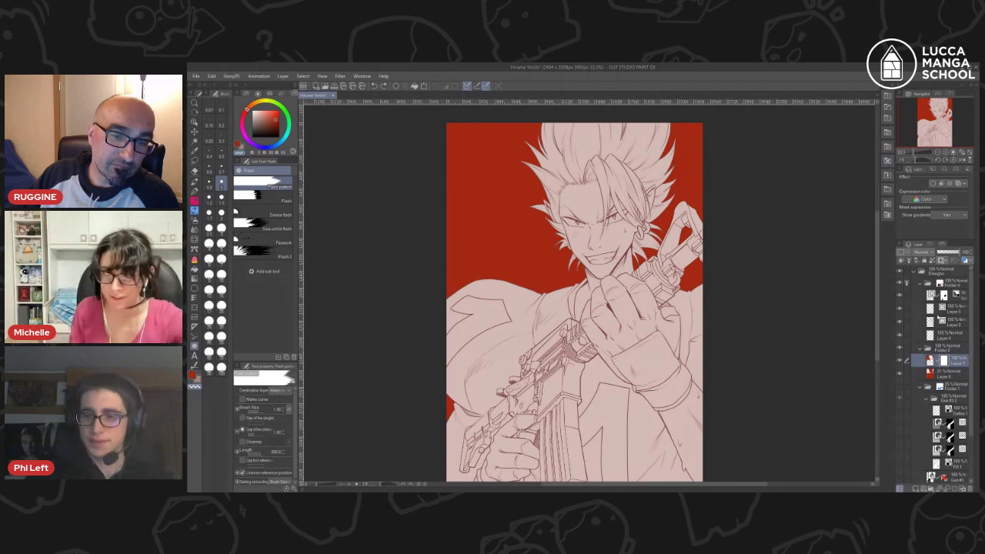
left_click(946, 321)
left_click(900, 322)
left_click(899, 322)
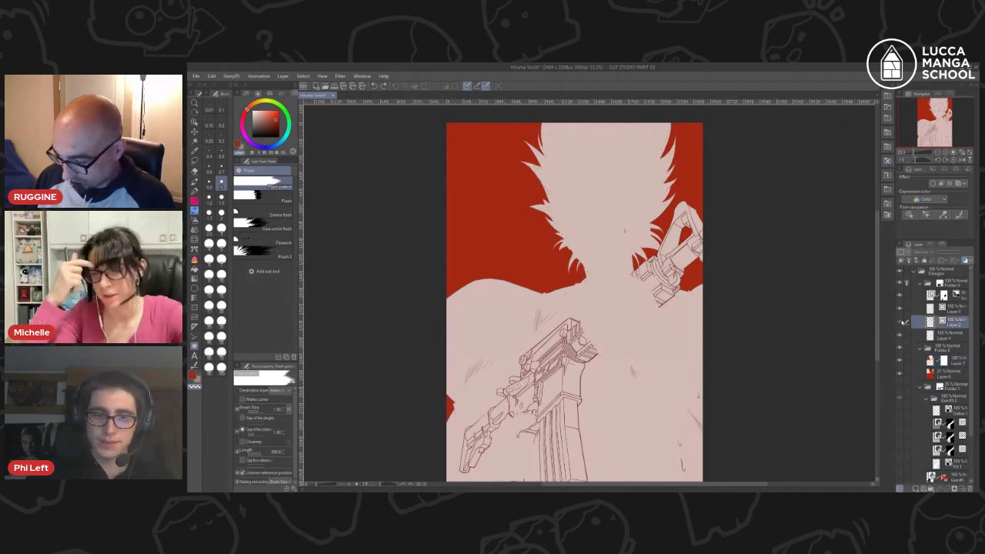
right_click(951, 326)
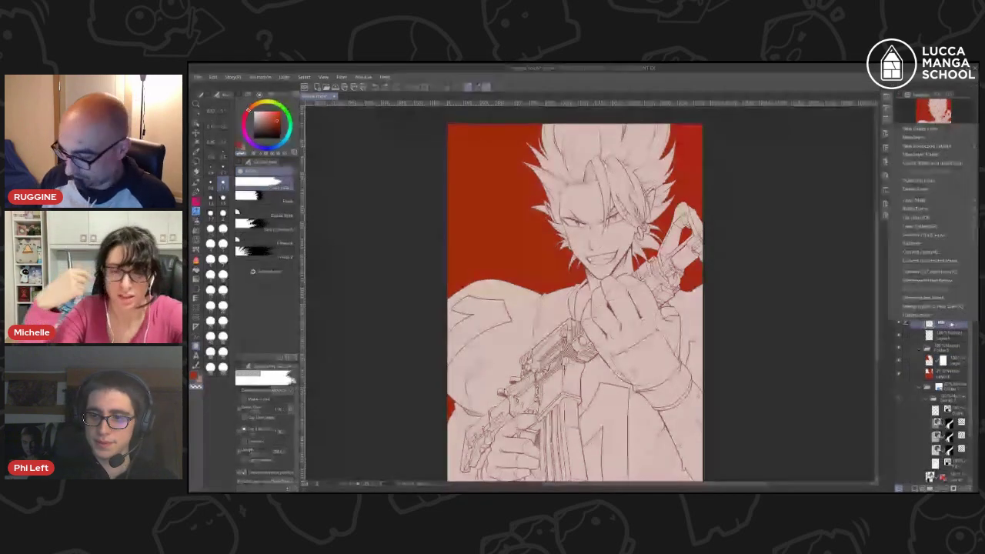
left_click(929, 251)
- Choose the Perfect Pencil and draw a short vertical stroke on the magazine of the character's gun
left_click(193, 240)
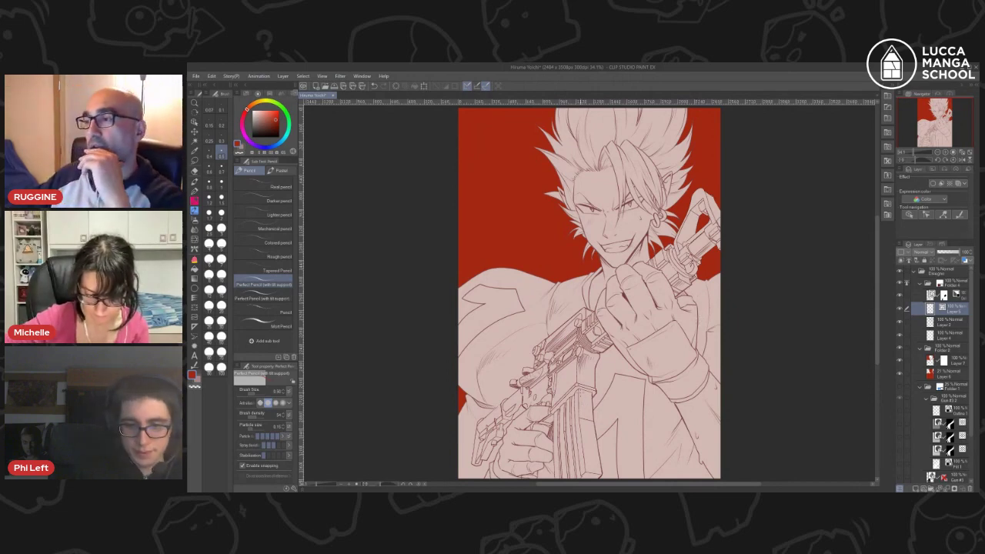
left_click_drag(580, 389, 581, 413)
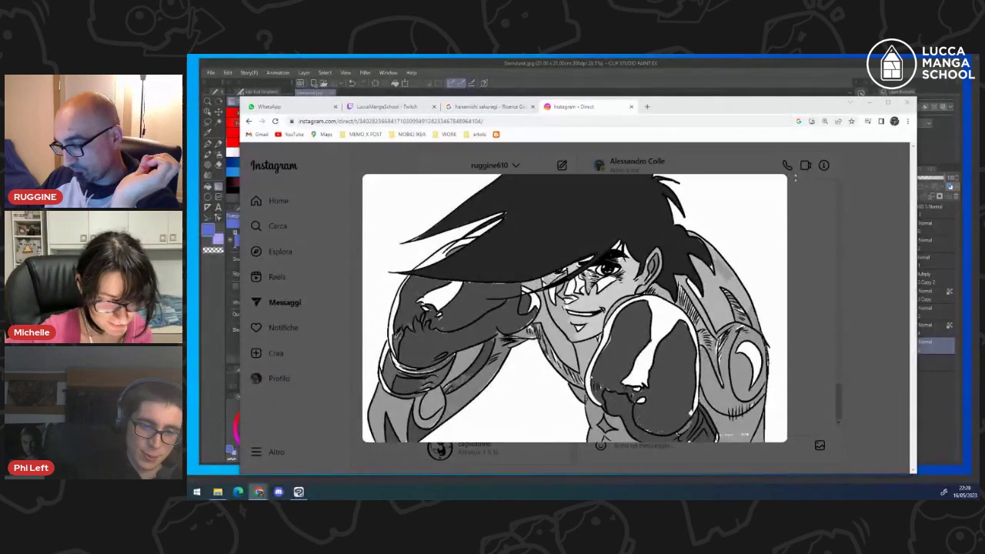
- Minimize the browser window with the Instagram chat image to return to the basketball illustration
left_click(869, 103)
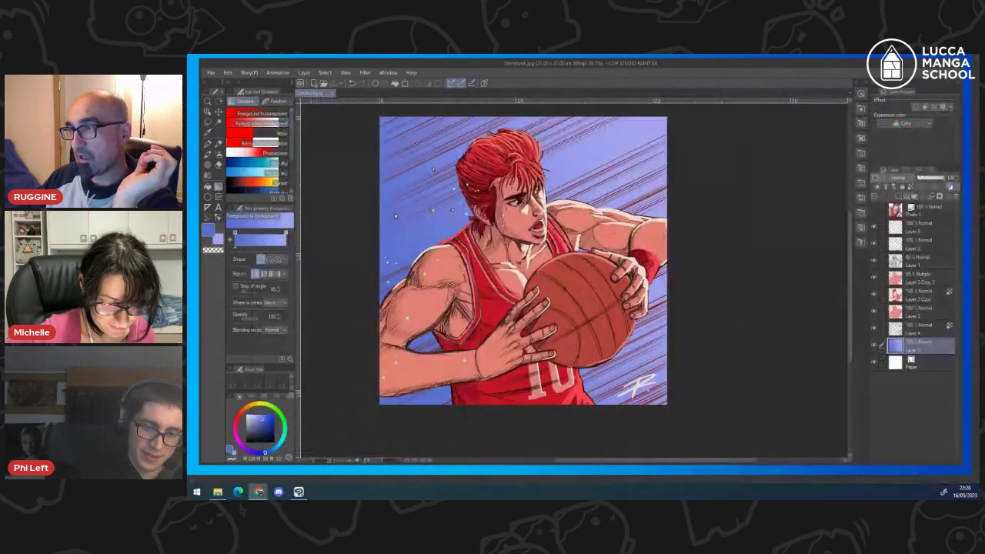